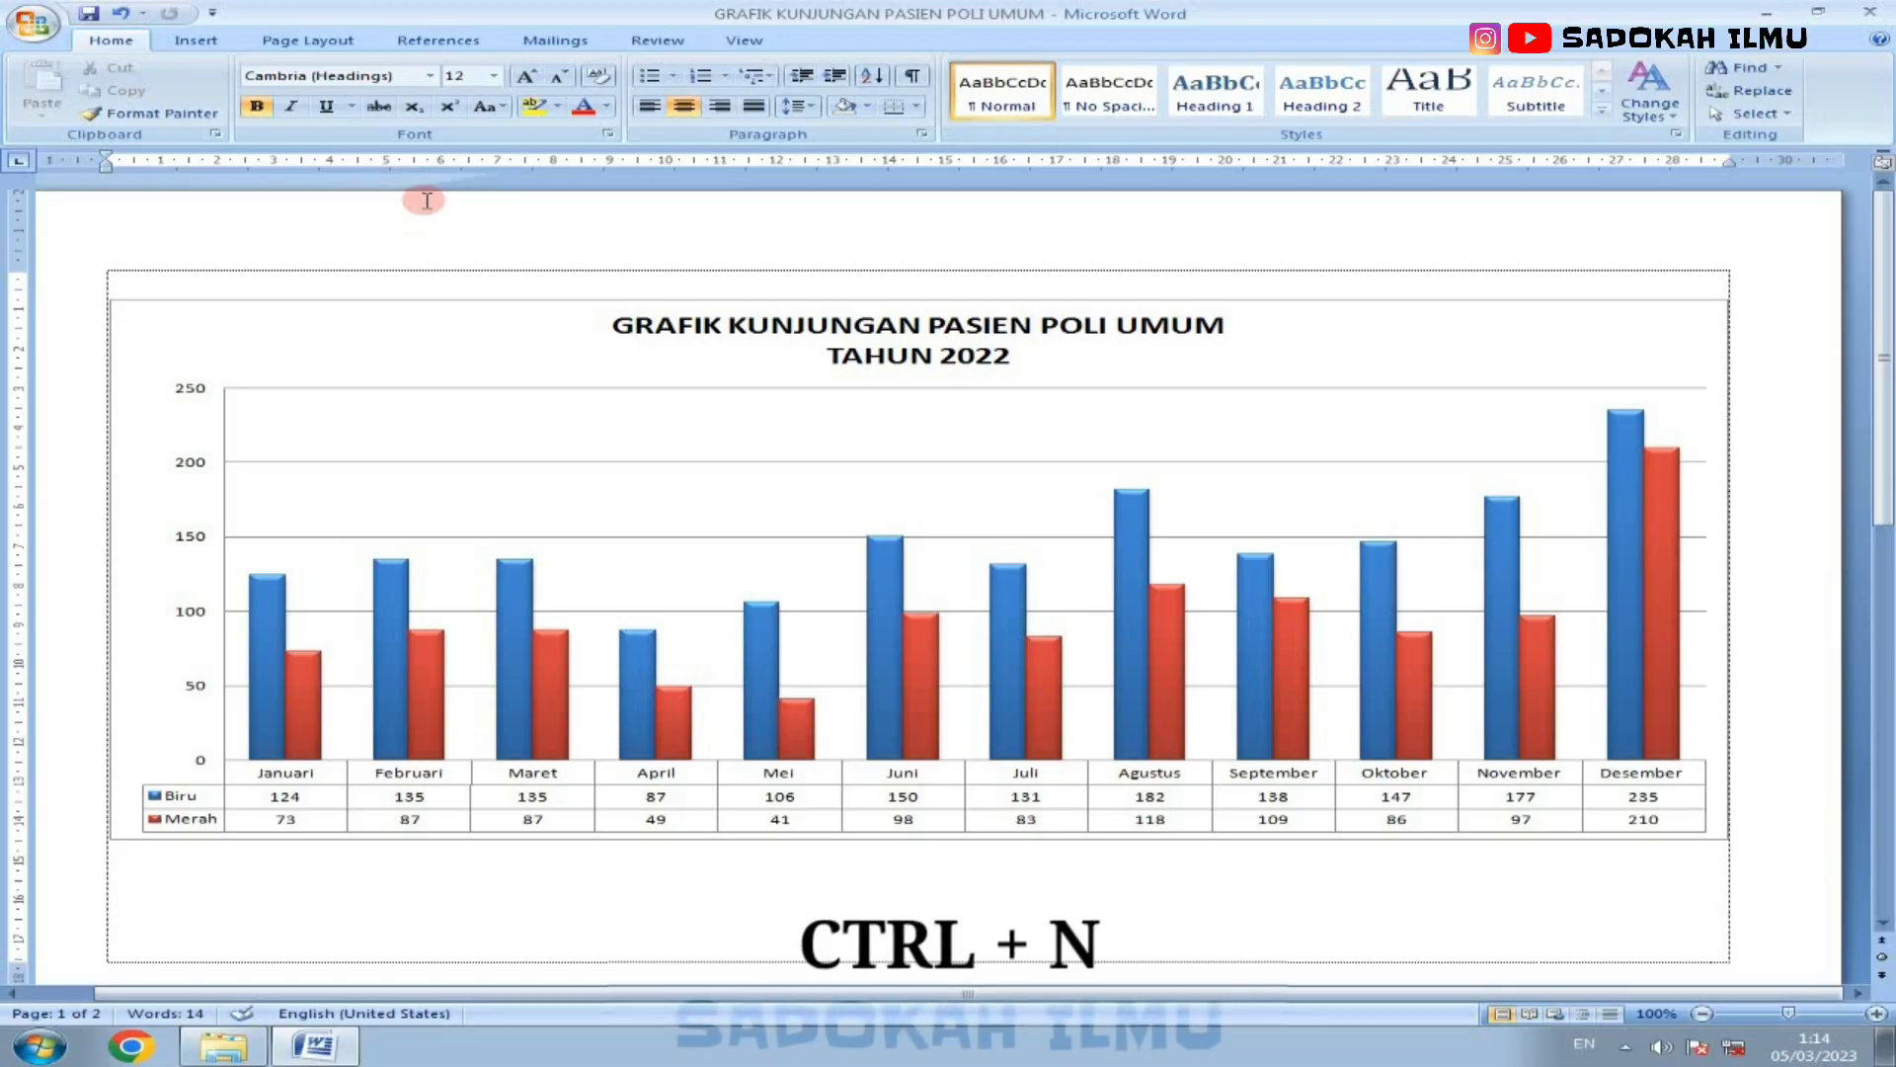
# Step: Create a new blank document and set its top, left, bottom and right page margins to 1 cm
pyautogui.hotkey('ctrl', 'n')
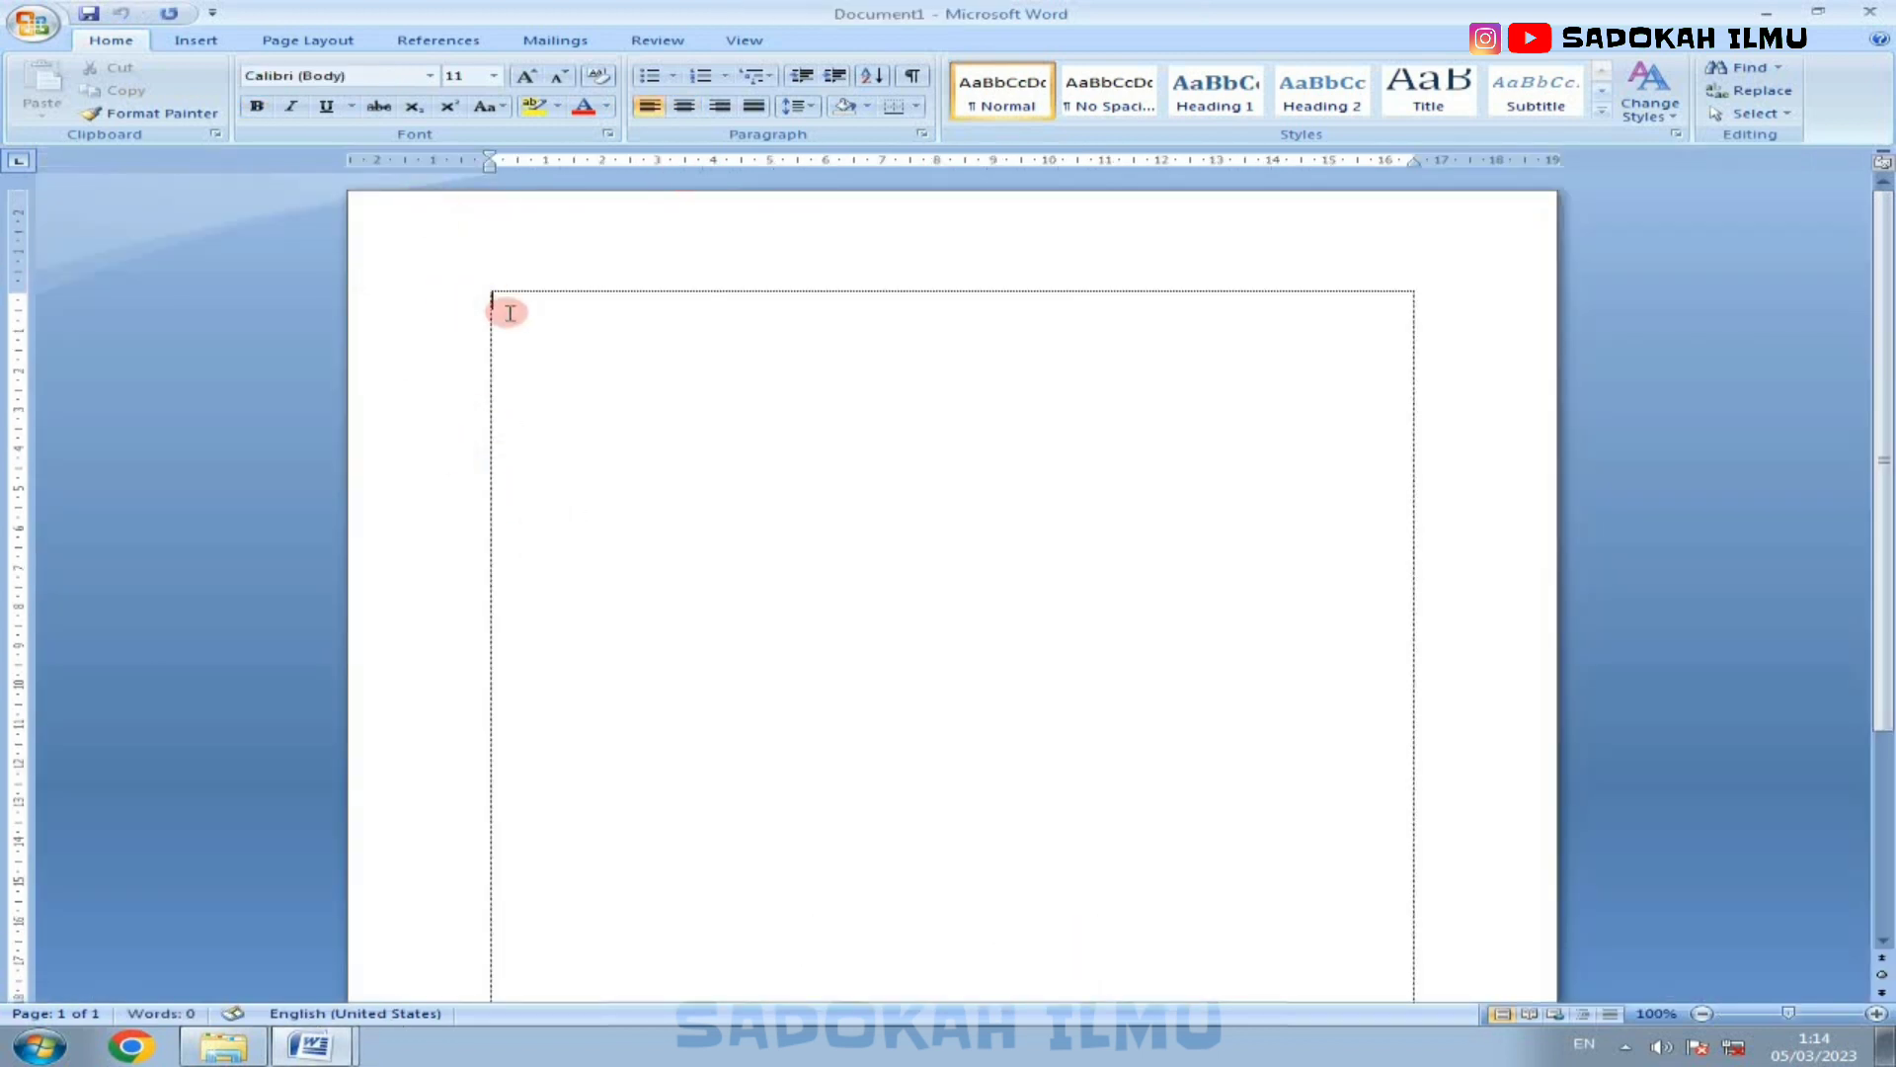
pyautogui.click(304, 40)
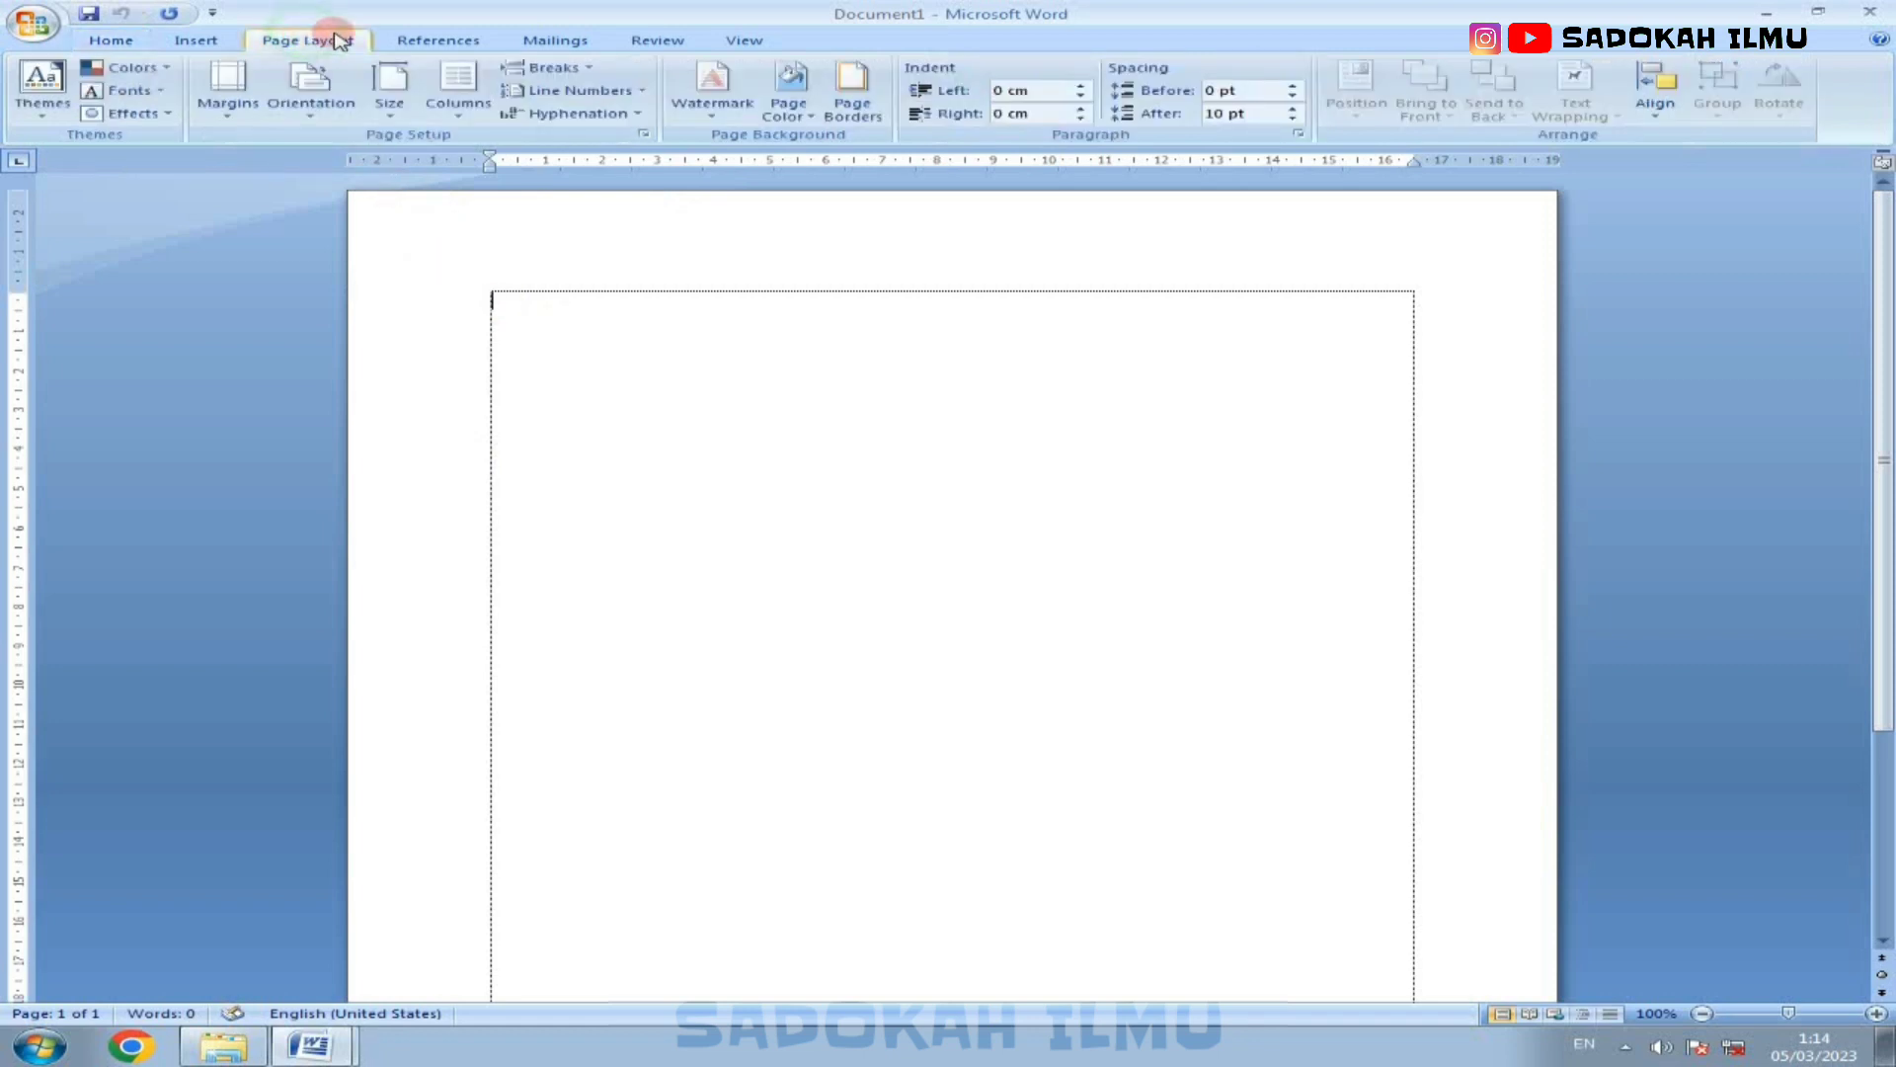
pyautogui.click(640, 135)
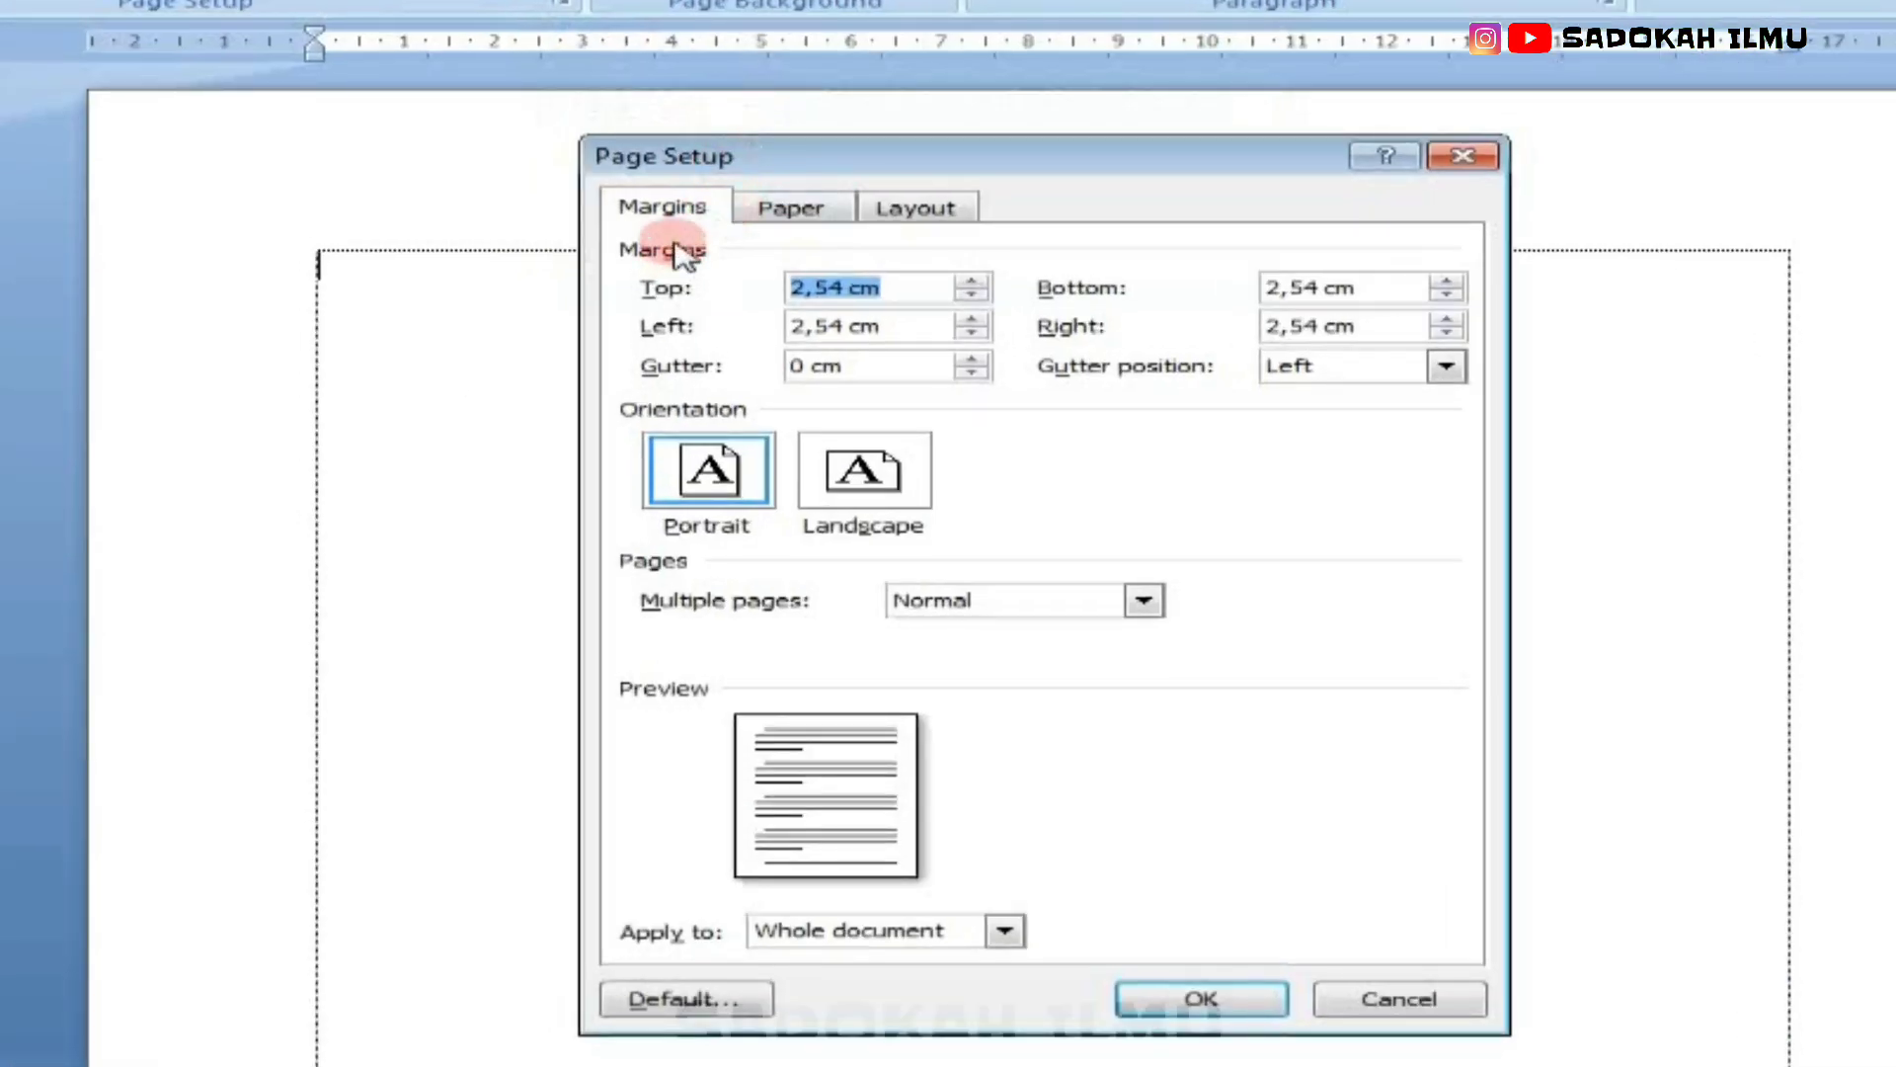
pyautogui.click(844, 300)
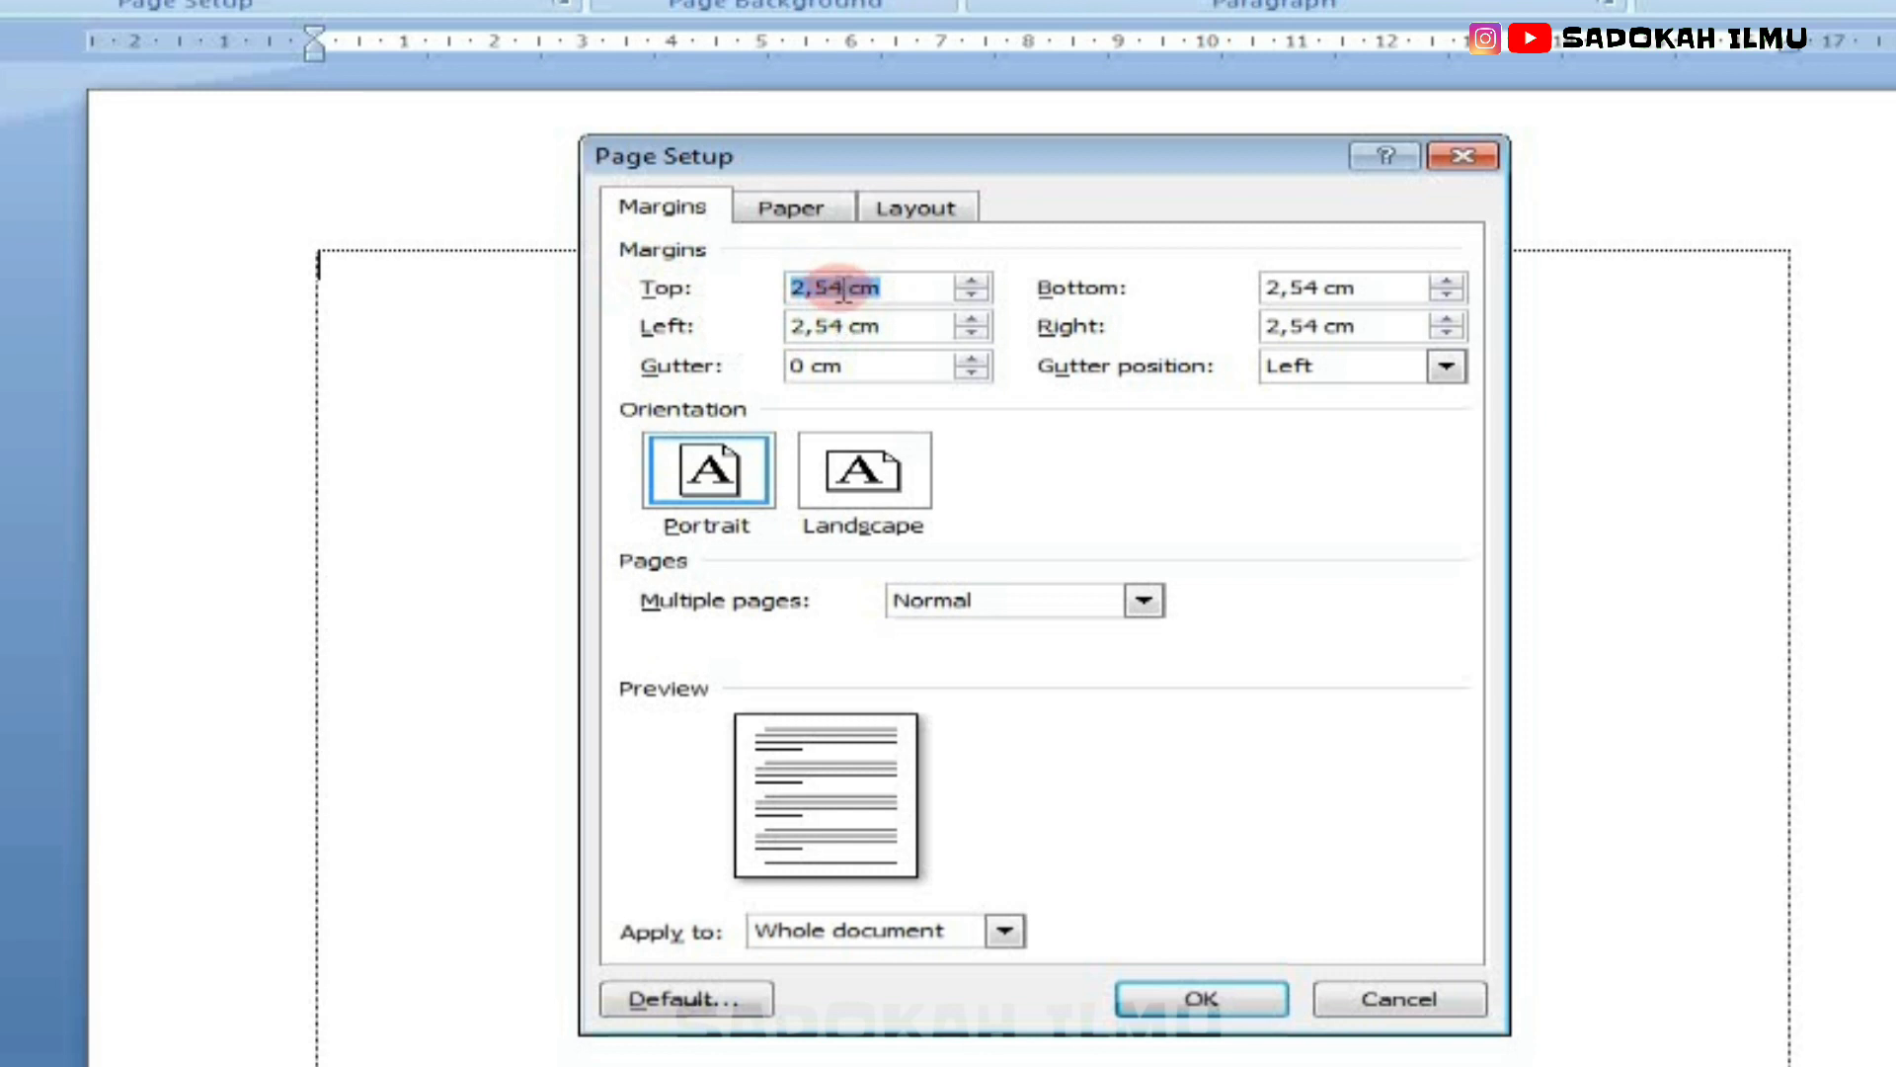
pyautogui.click(839, 288)
pyautogui.moveTo(844, 287); pyautogui.dragTo(768, 278)
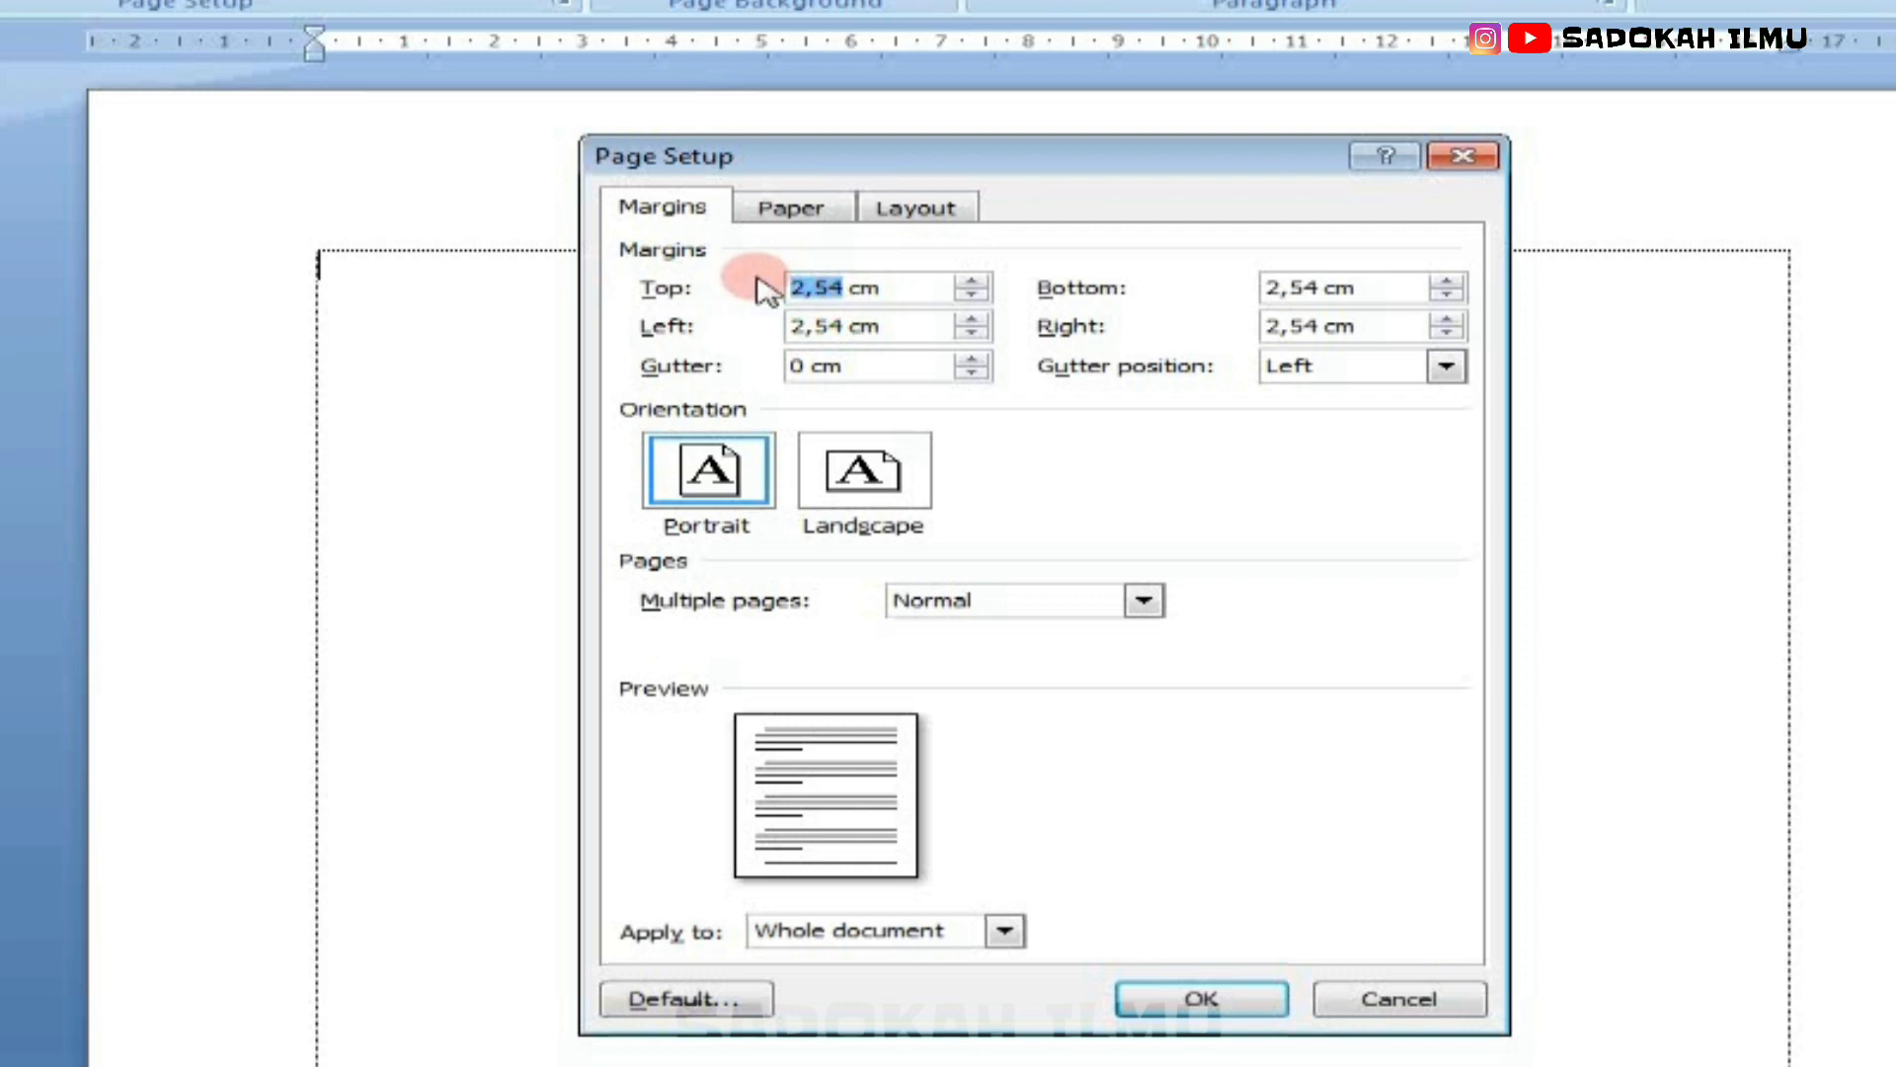
pyautogui.write('1')
pyautogui.moveTo(846, 326); pyautogui.dragTo(802, 330)
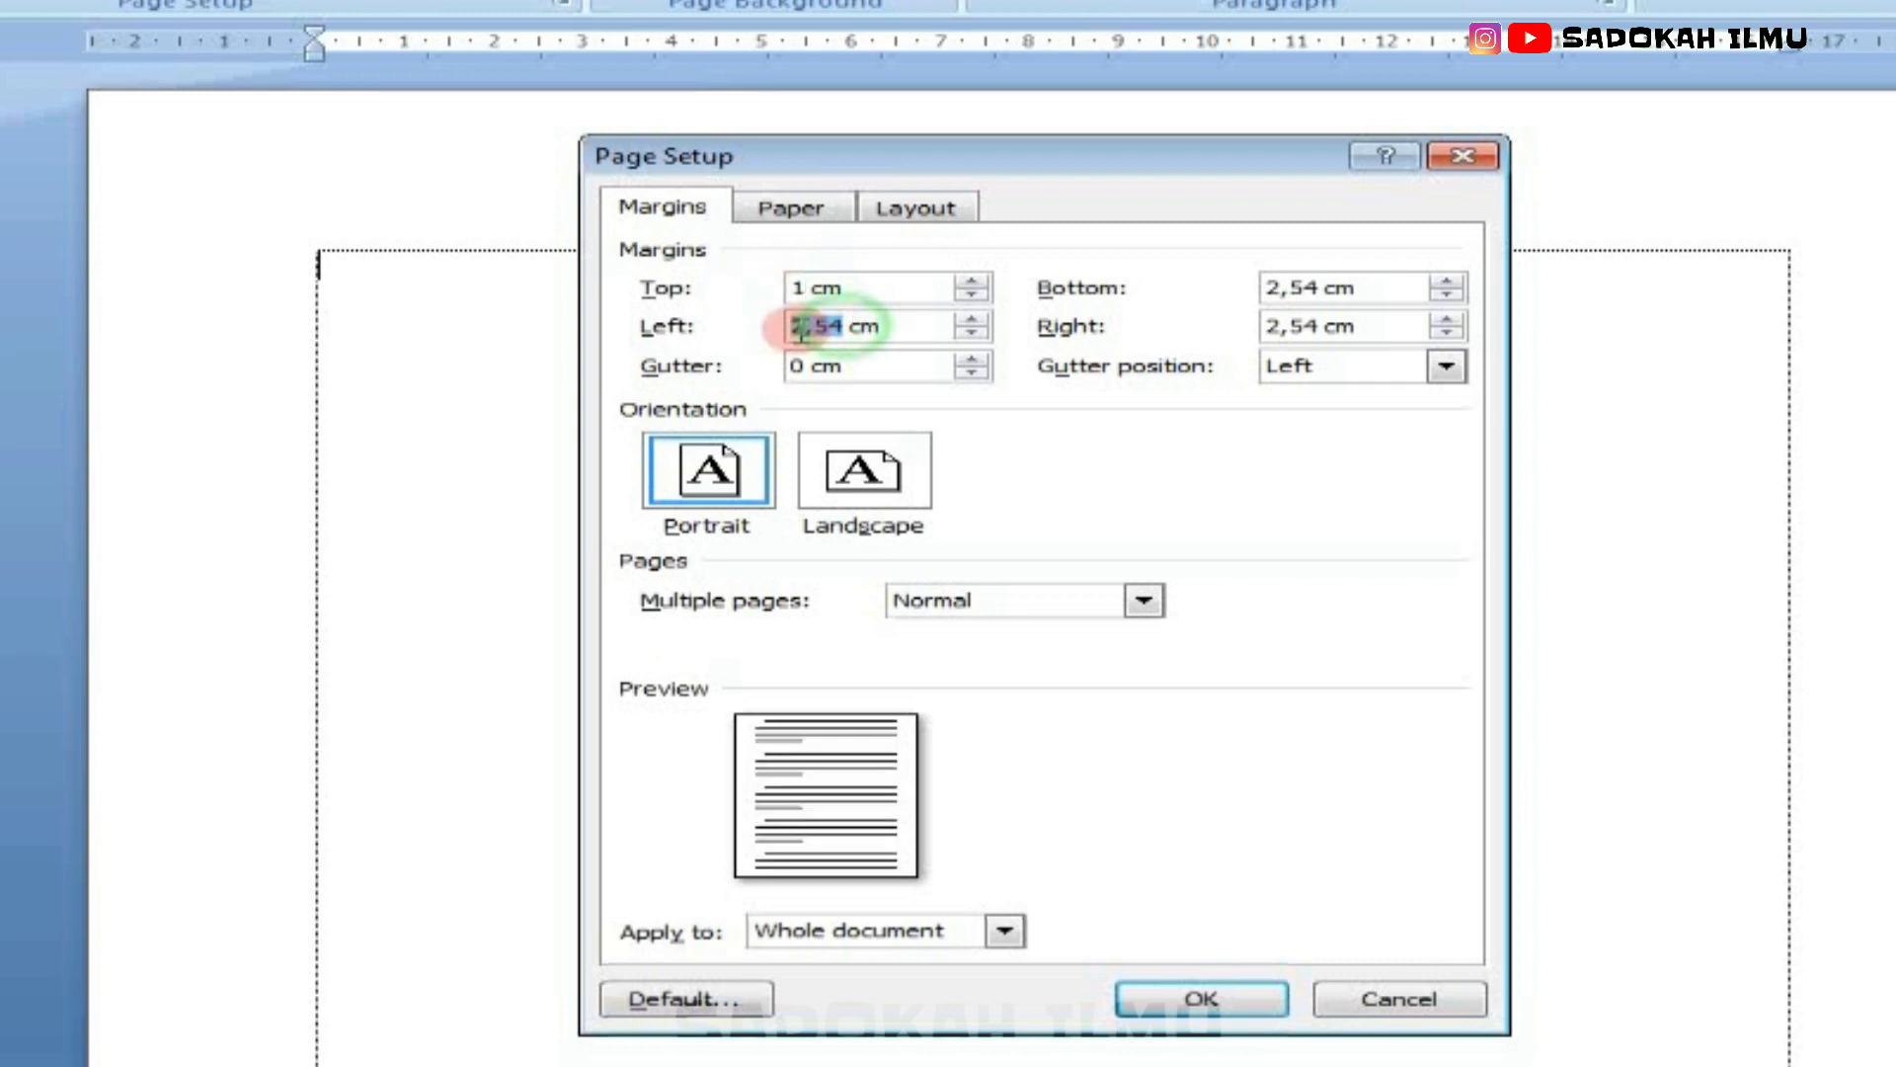
pyautogui.write('1')
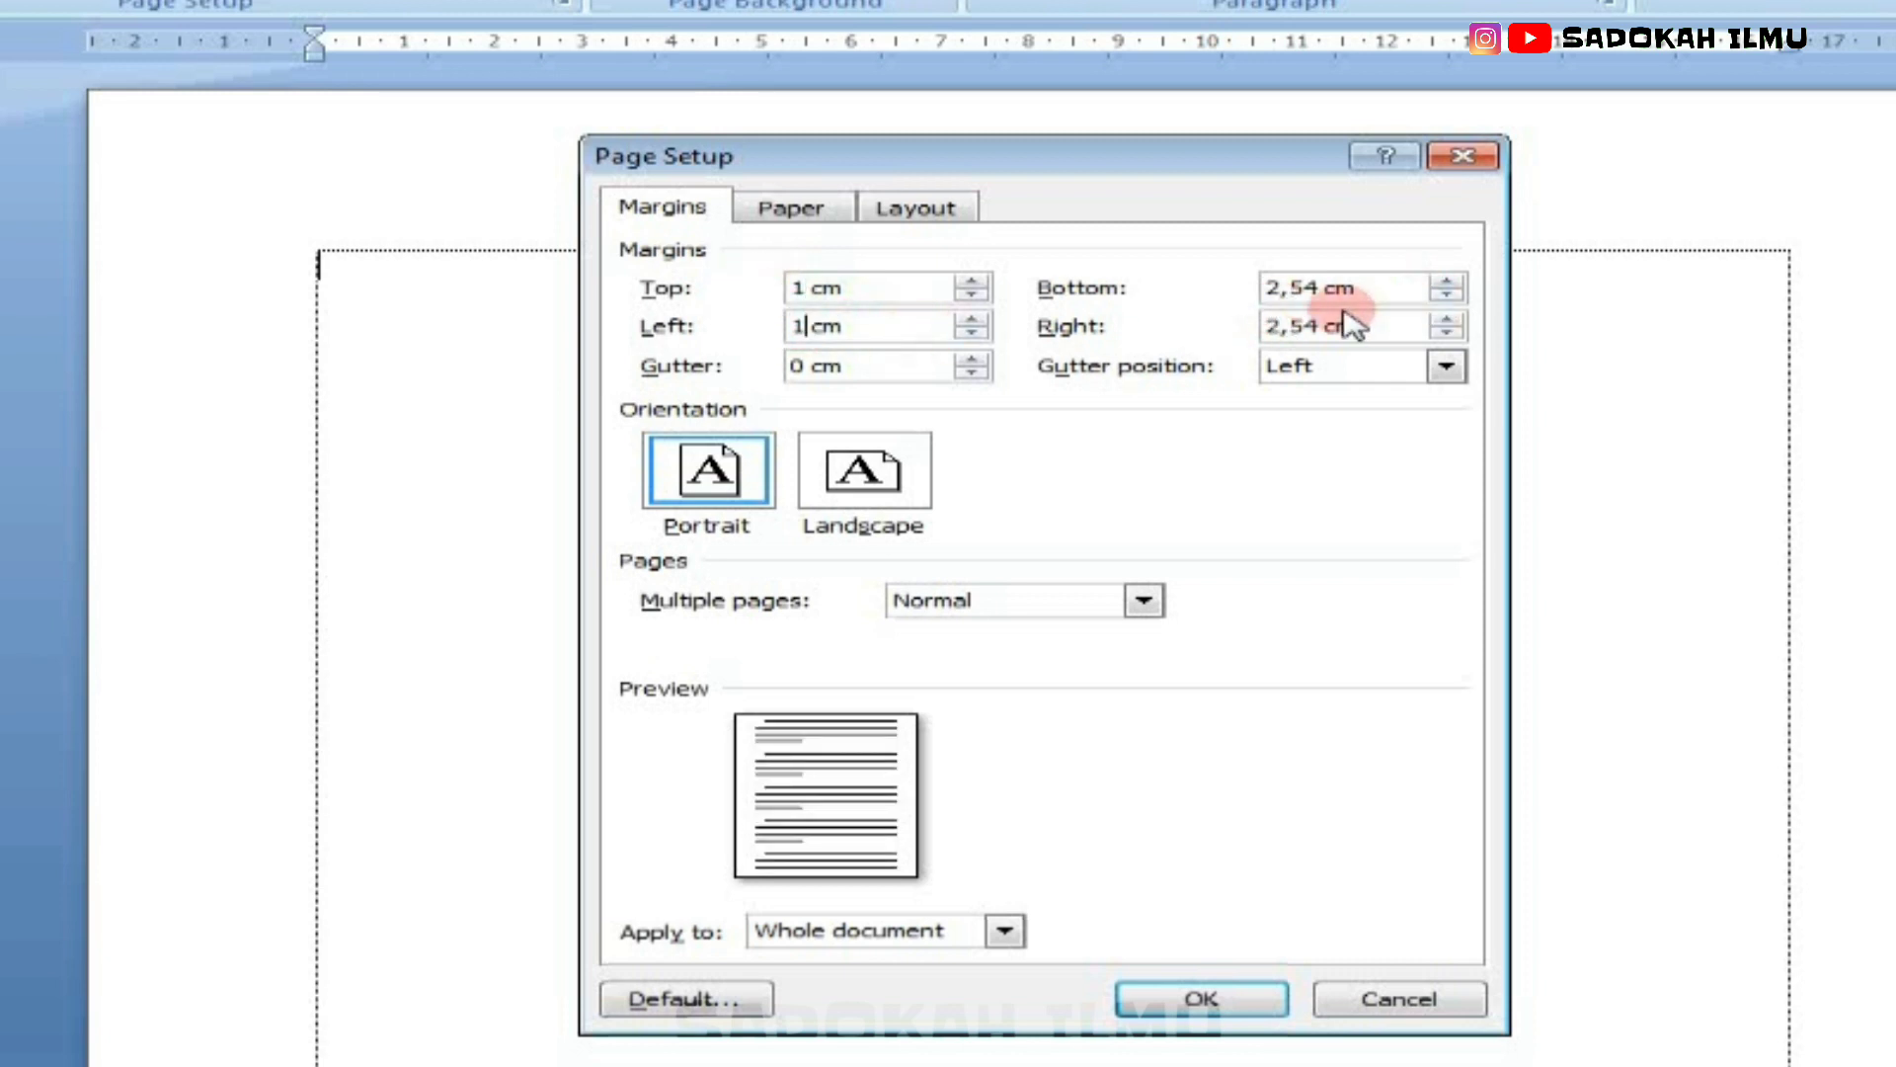
pyautogui.moveTo(1320, 286); pyautogui.dragTo(1249, 325)
pyautogui.write('1')
pyautogui.write('1')
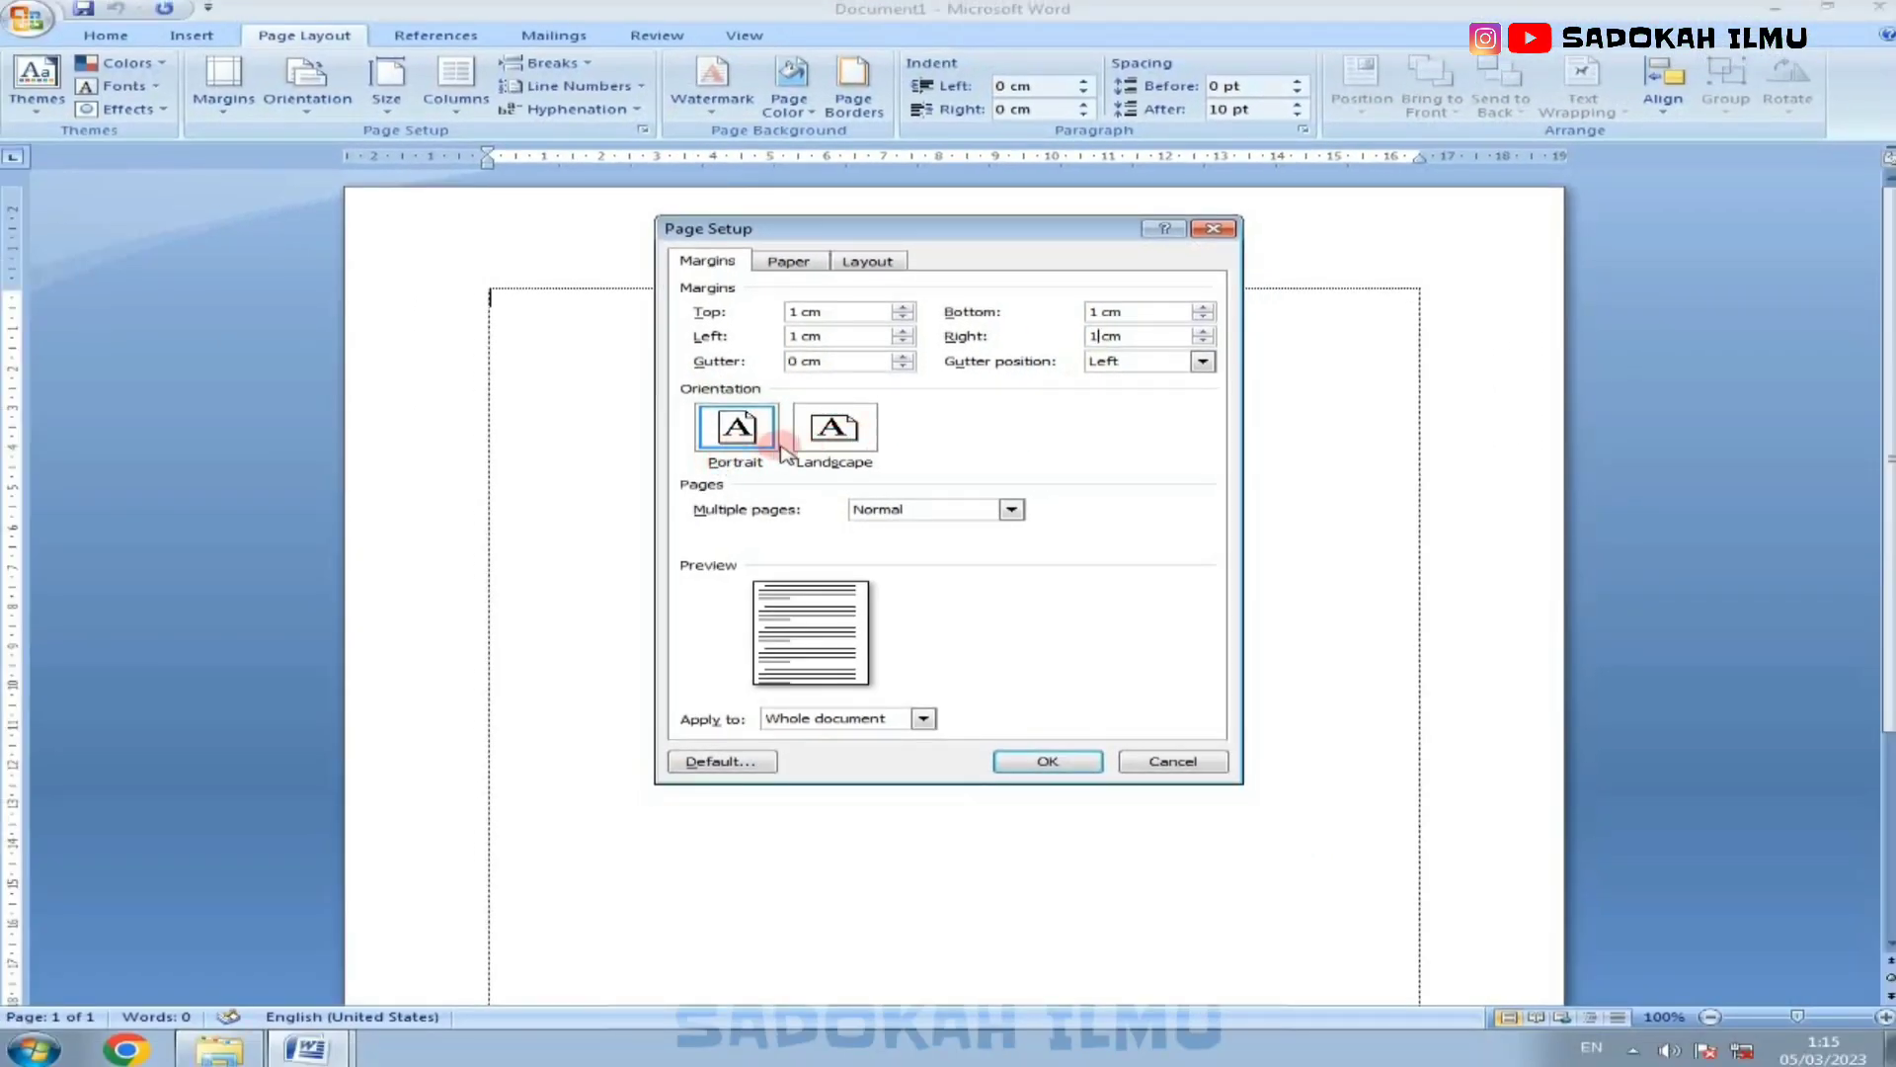
# Step: Set the page to landscape orientation on Legal paper with a custom width of 33 cm
pyautogui.click(873, 446)
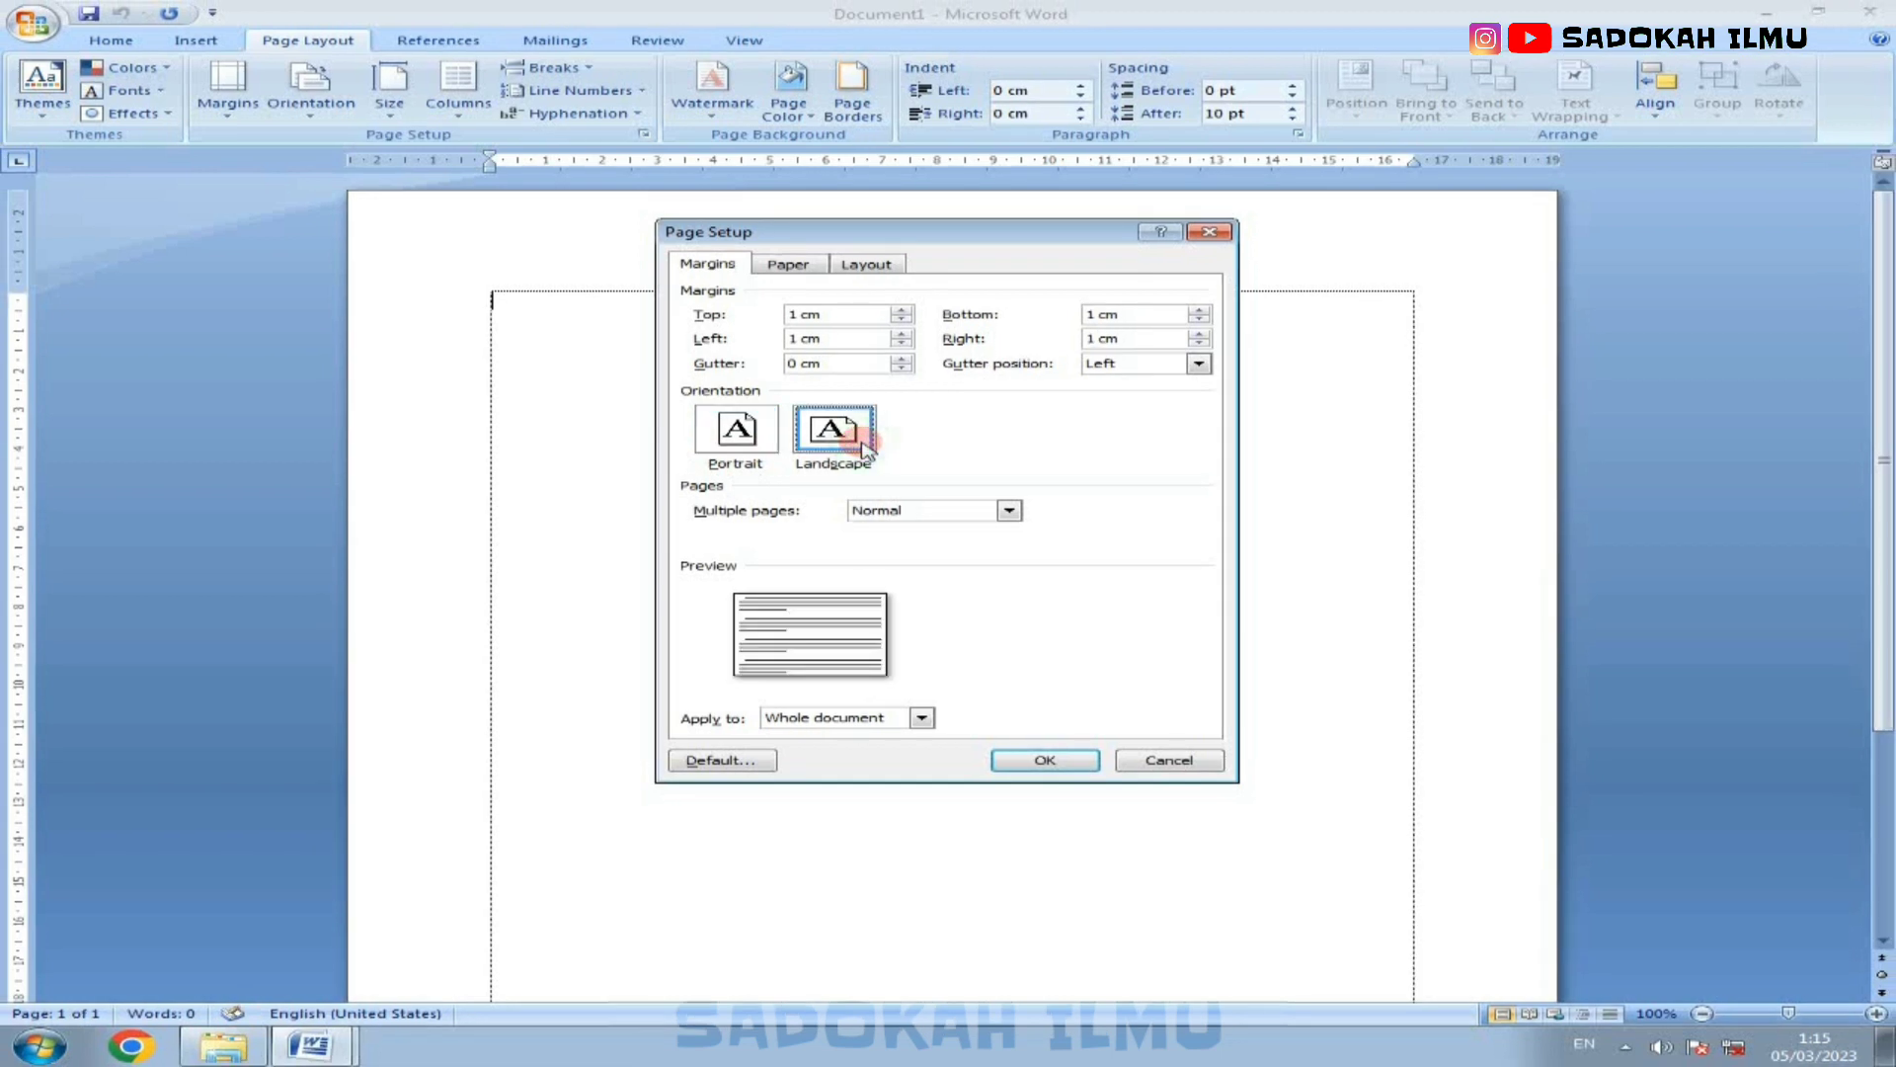
pyautogui.click(802, 266)
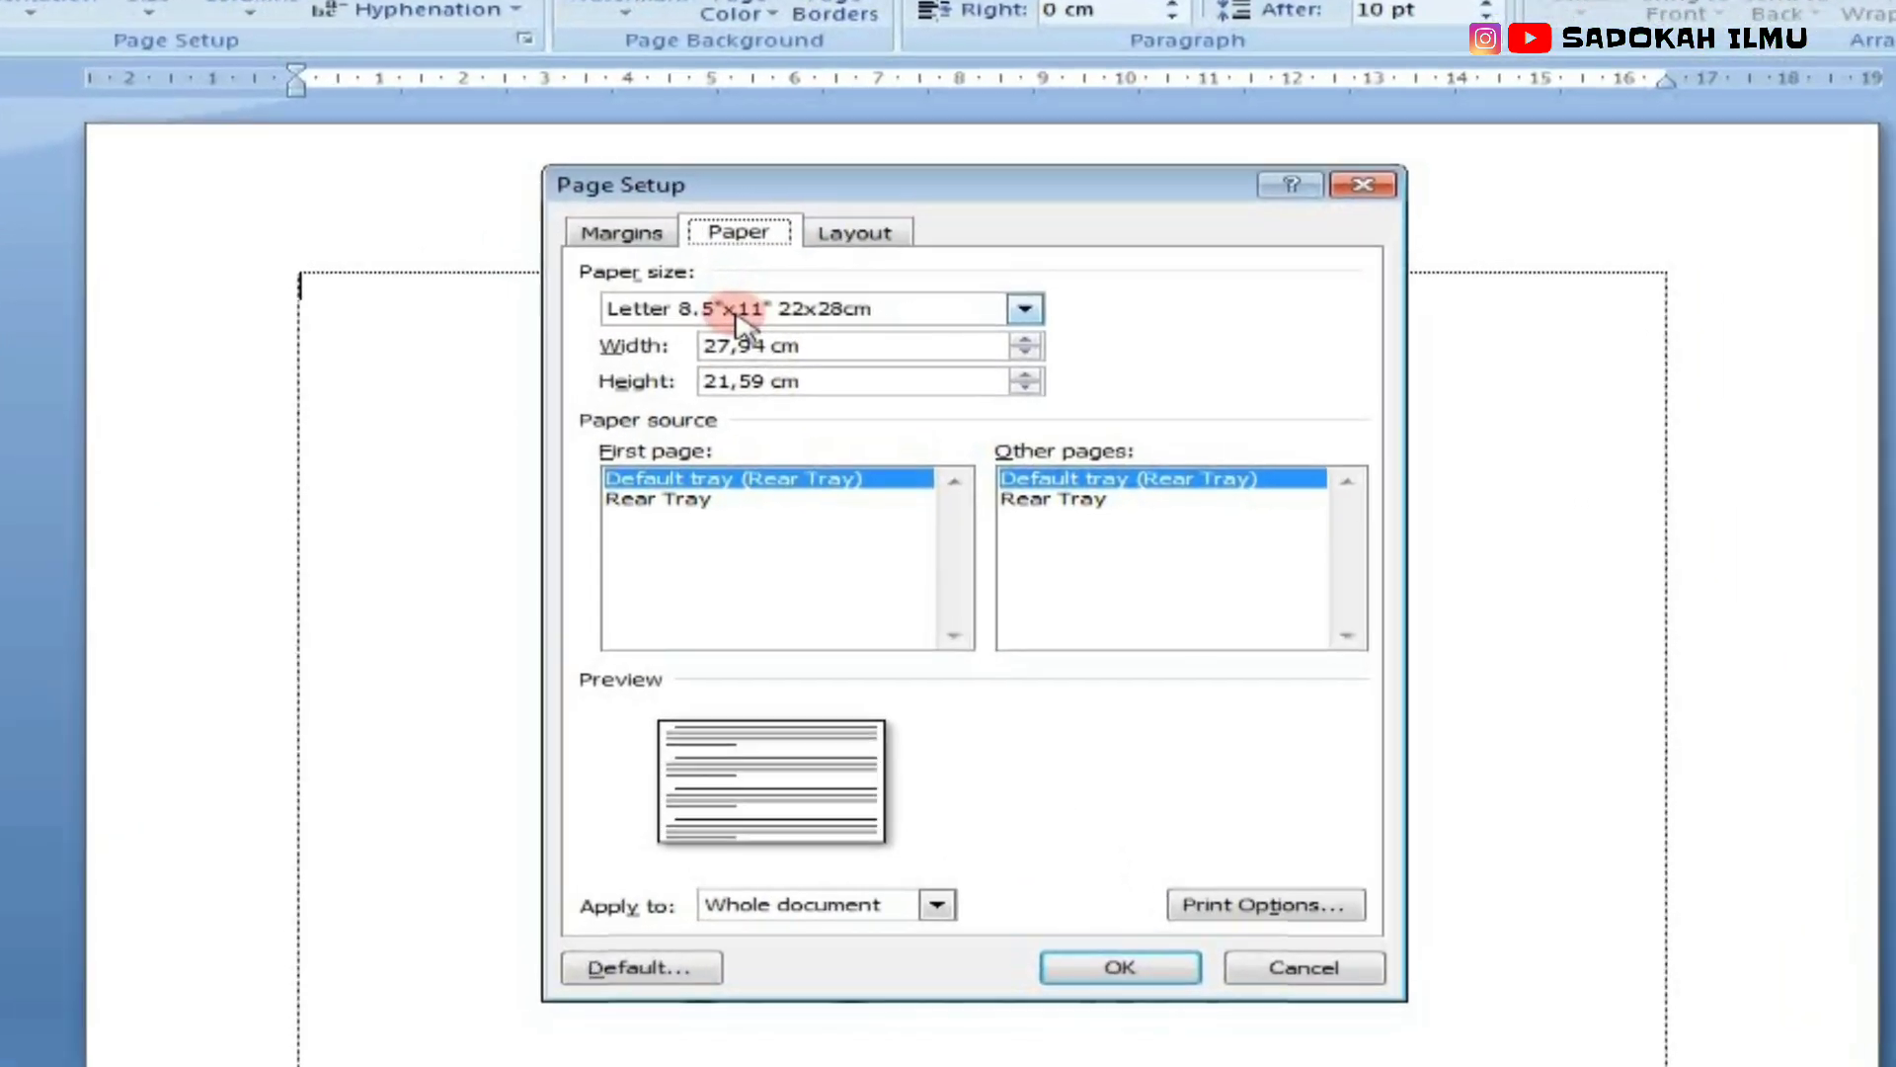
pyautogui.click(728, 311)
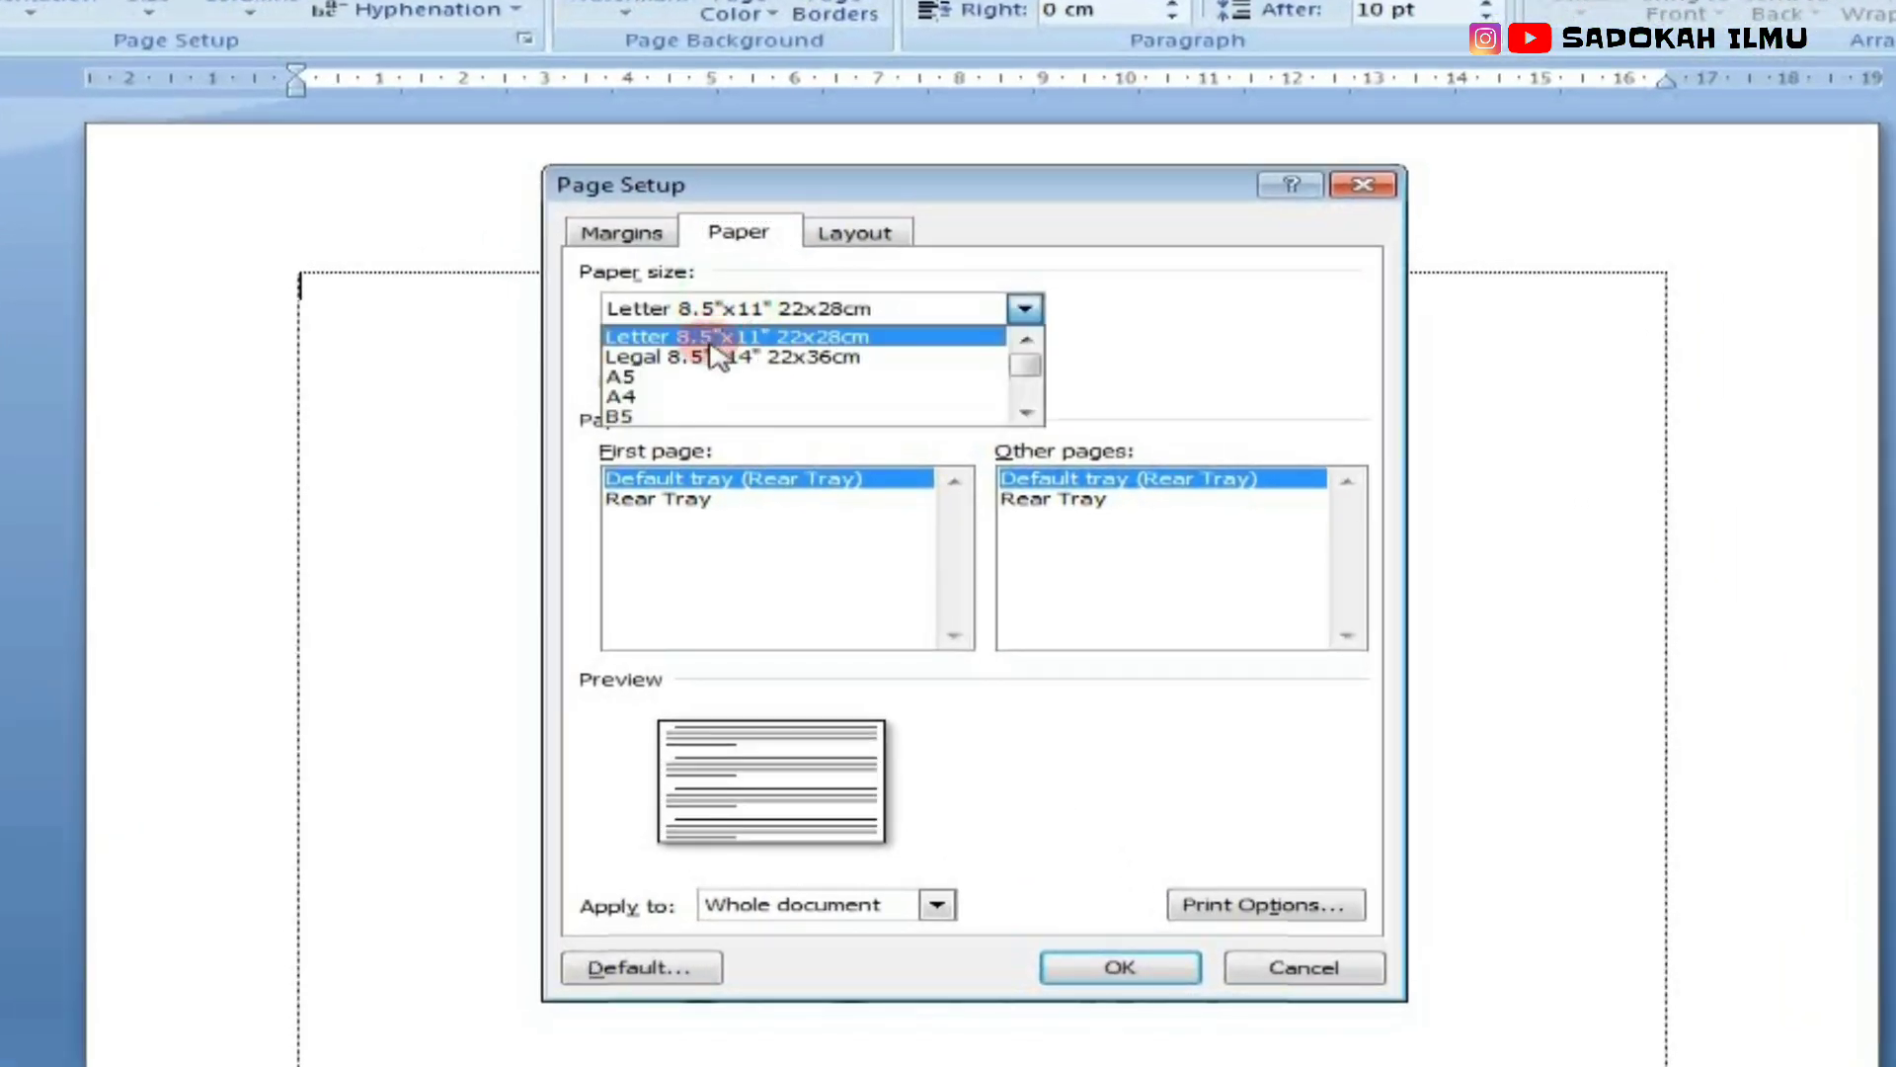
pyautogui.click(721, 339)
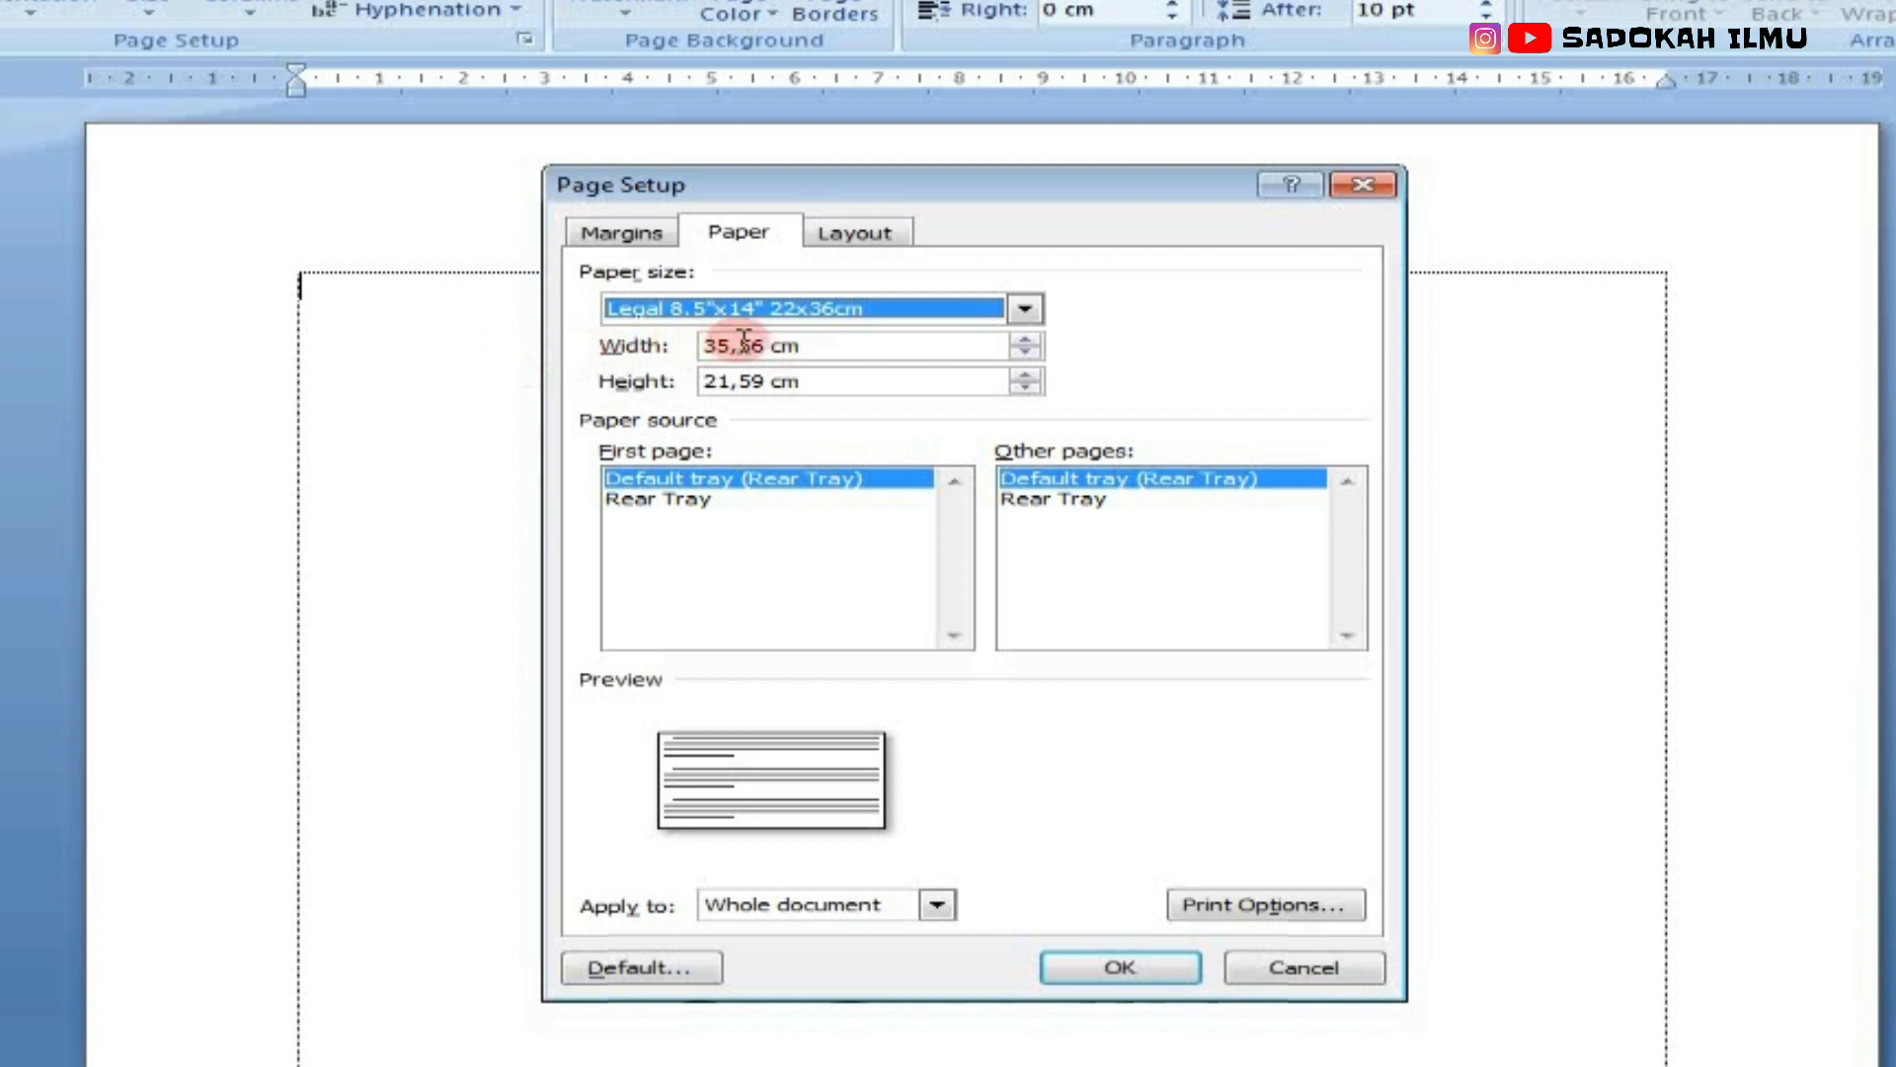
pyautogui.moveTo(767, 351); pyautogui.dragTo(588, 348)
pyautogui.write('33')
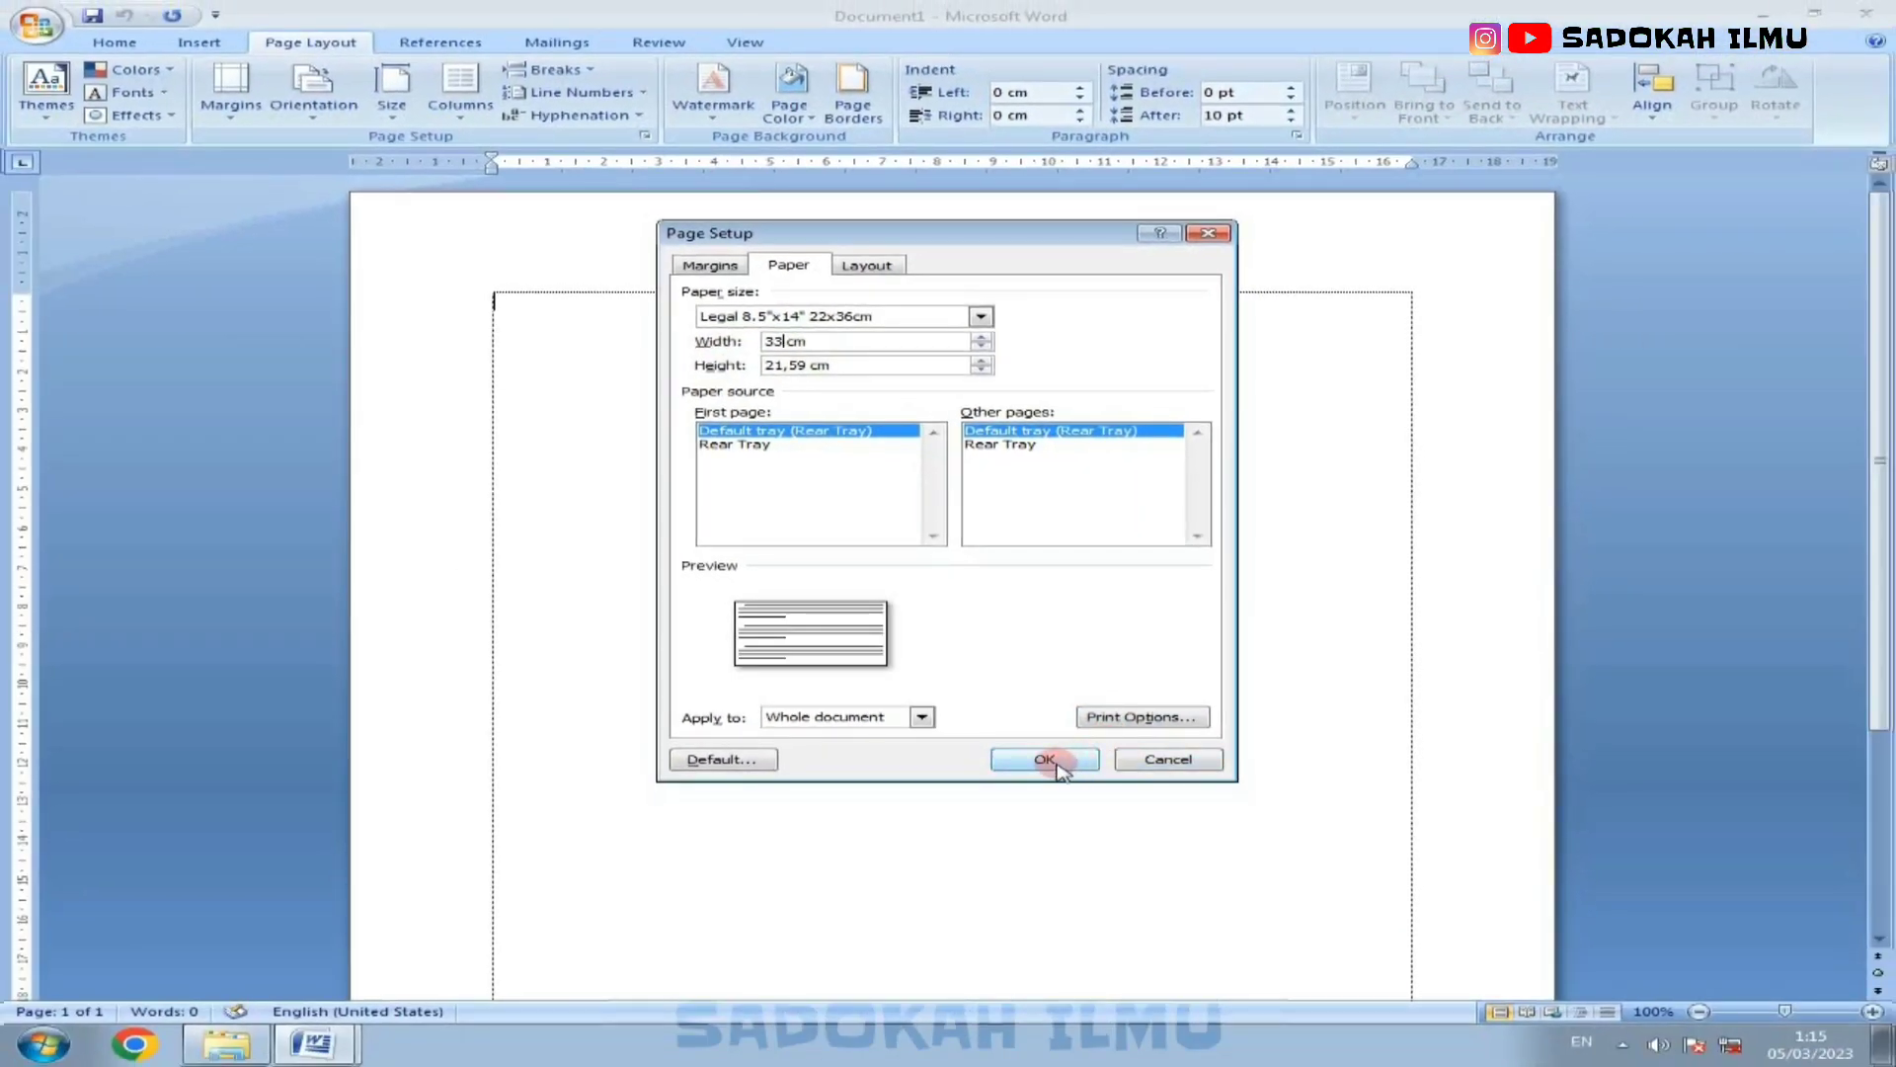
pyautogui.click(1047, 760)
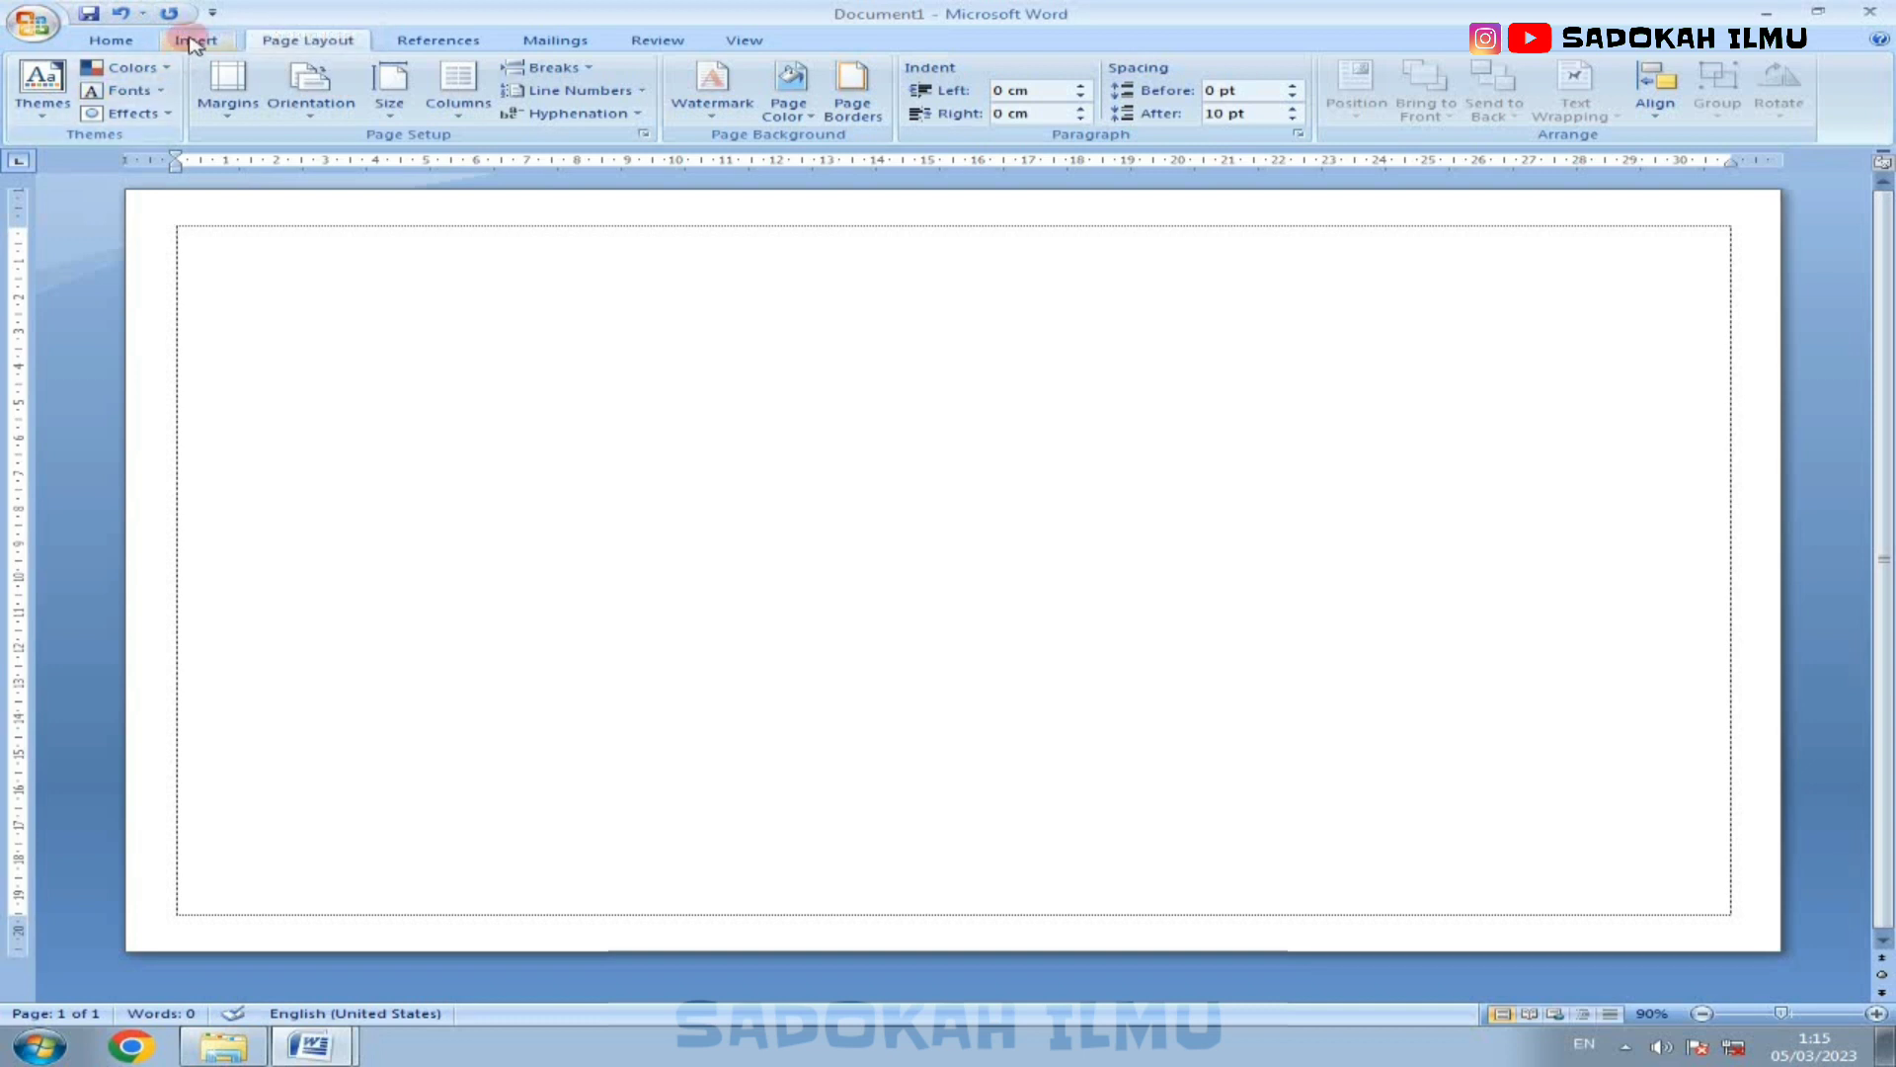
# Step: Review the finished chart in the GRAFIK KUNJUNGAN PASIEN POLI UMUM document and return to the blank document
pyautogui.click(195, 42)
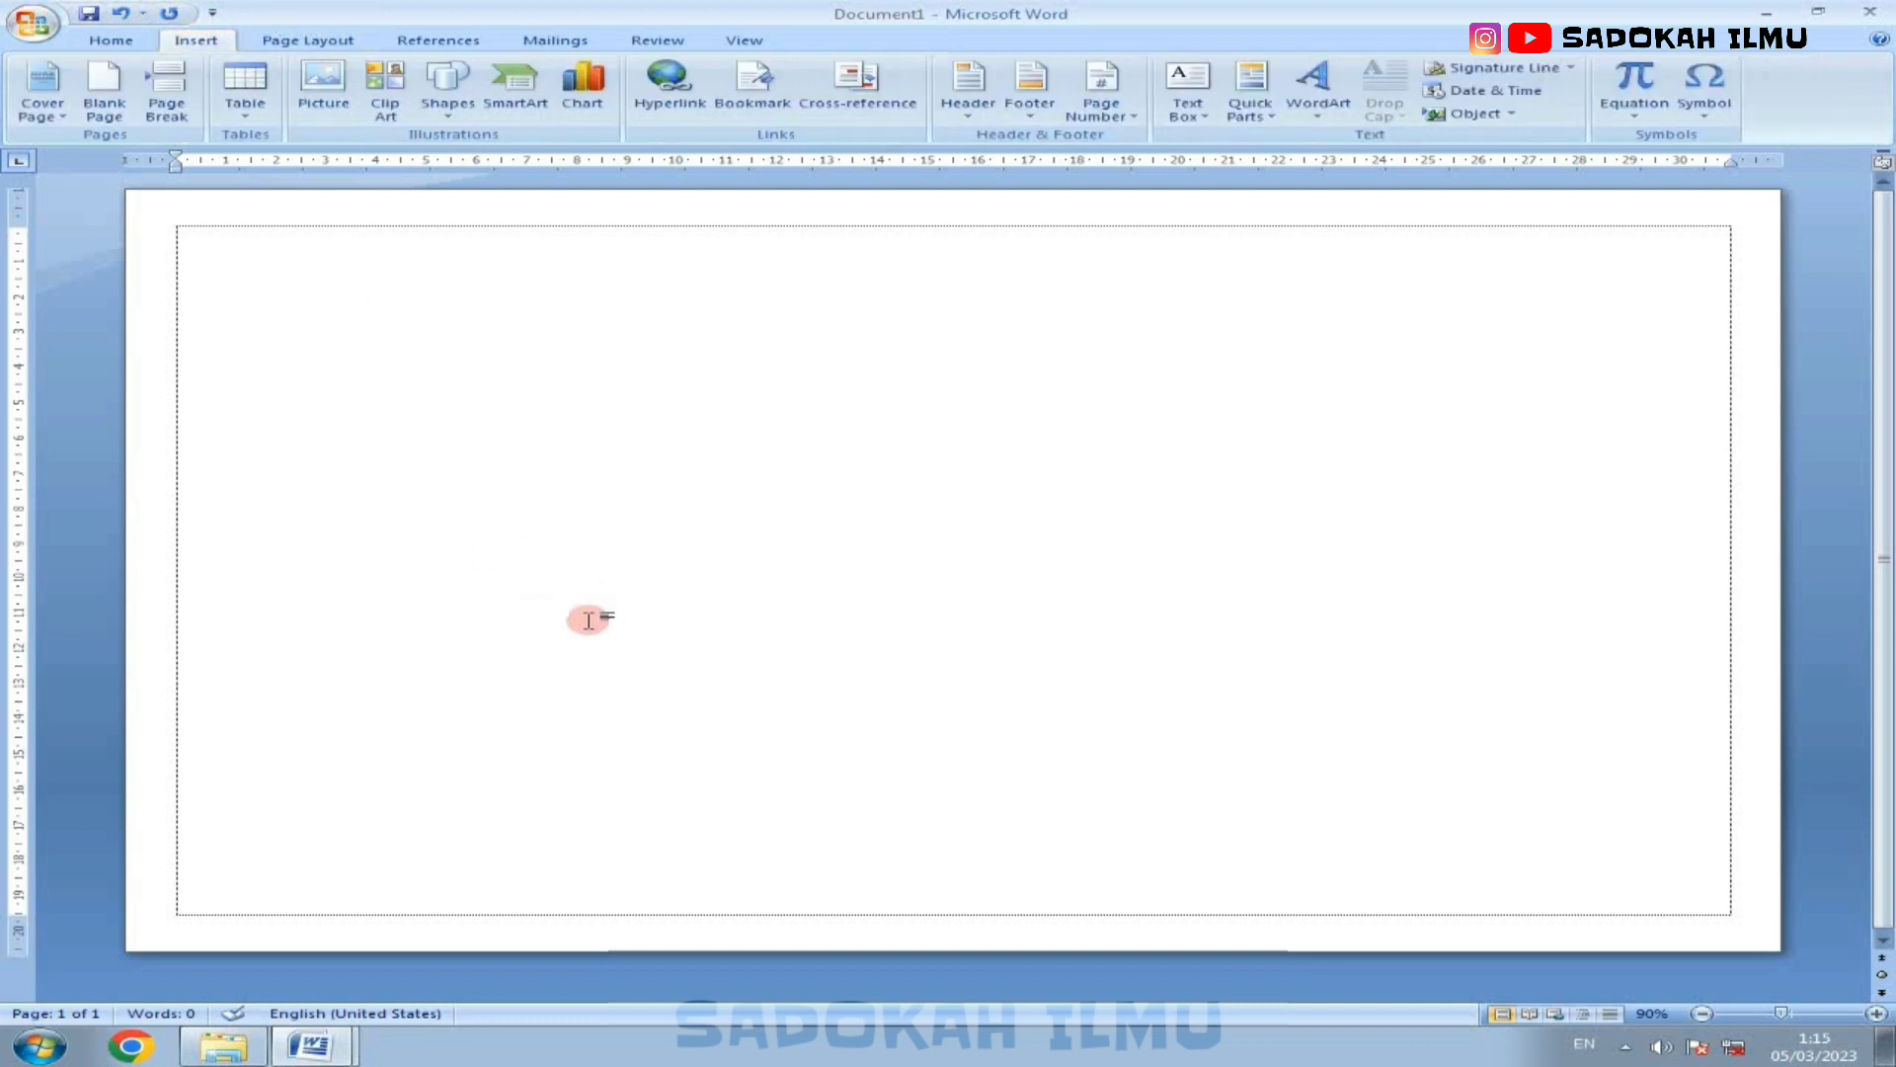
pyautogui.moveTo(326, 1047)
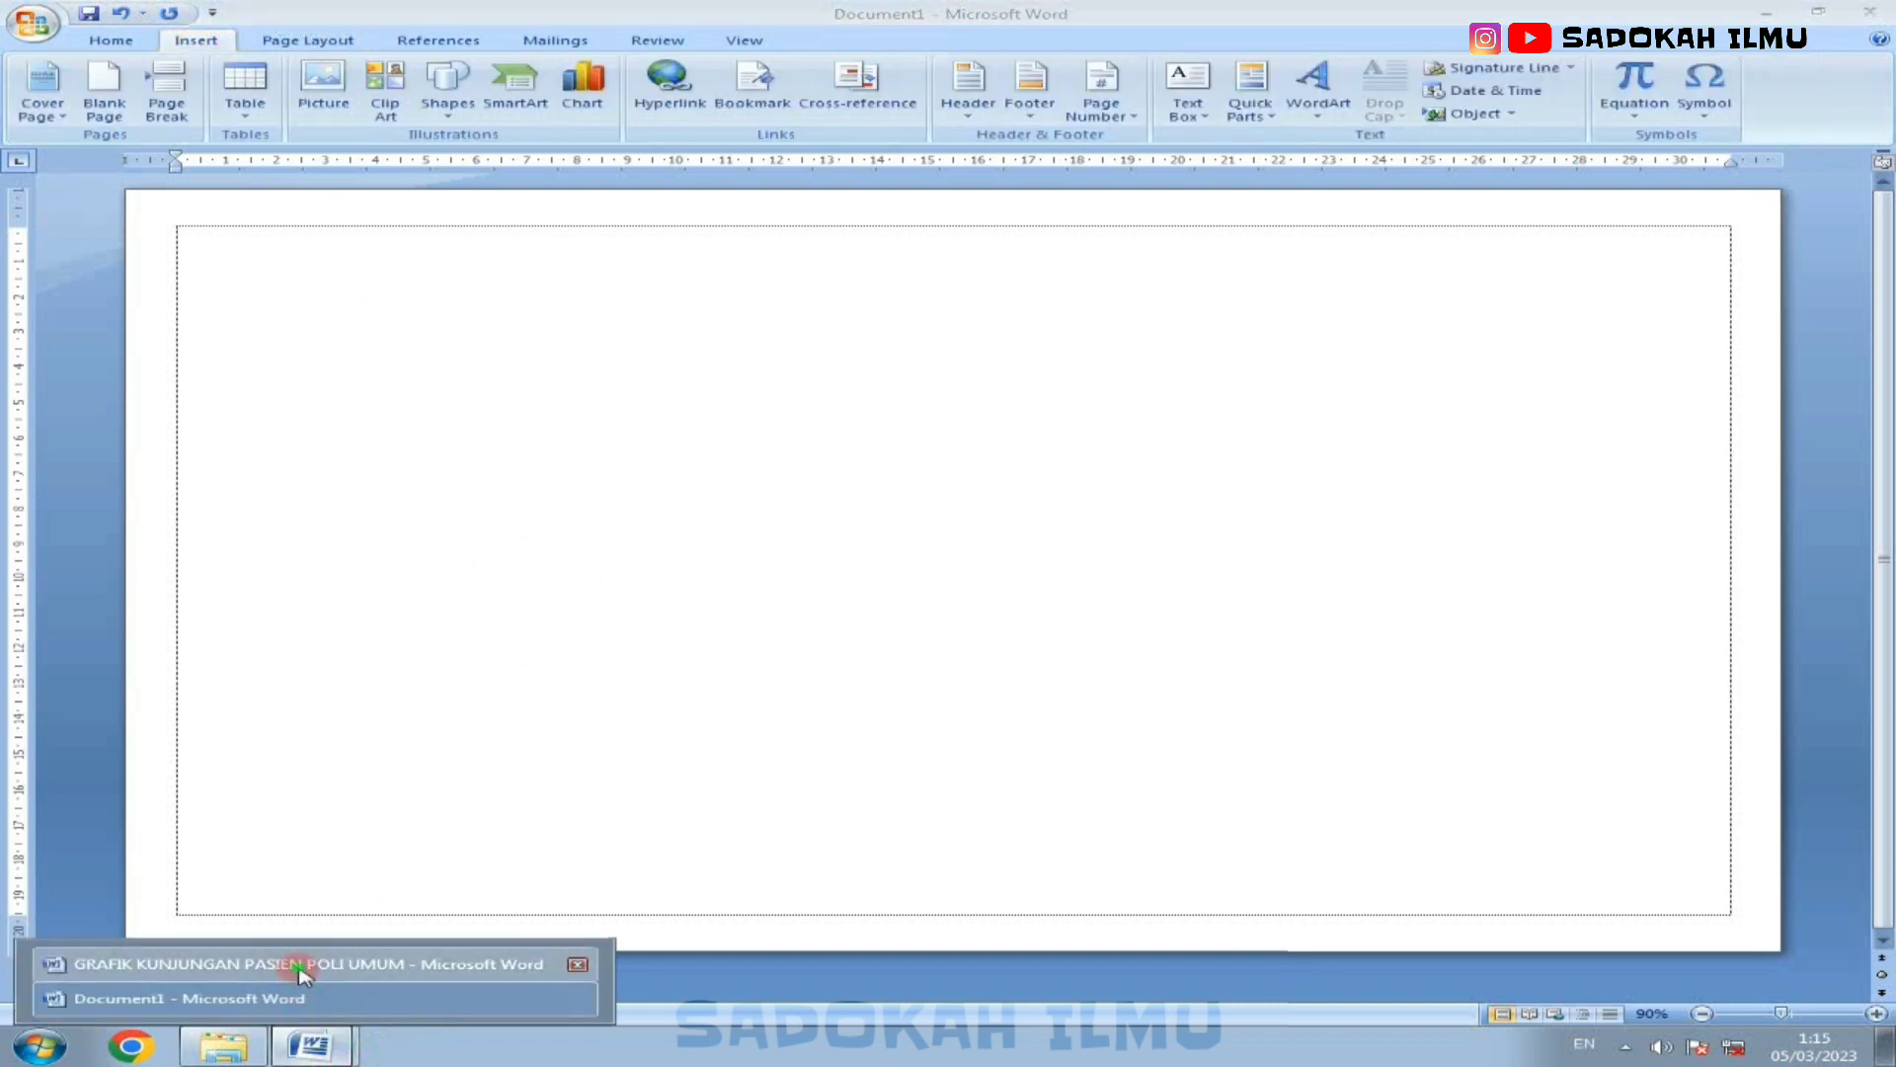
pyautogui.click(287, 969)
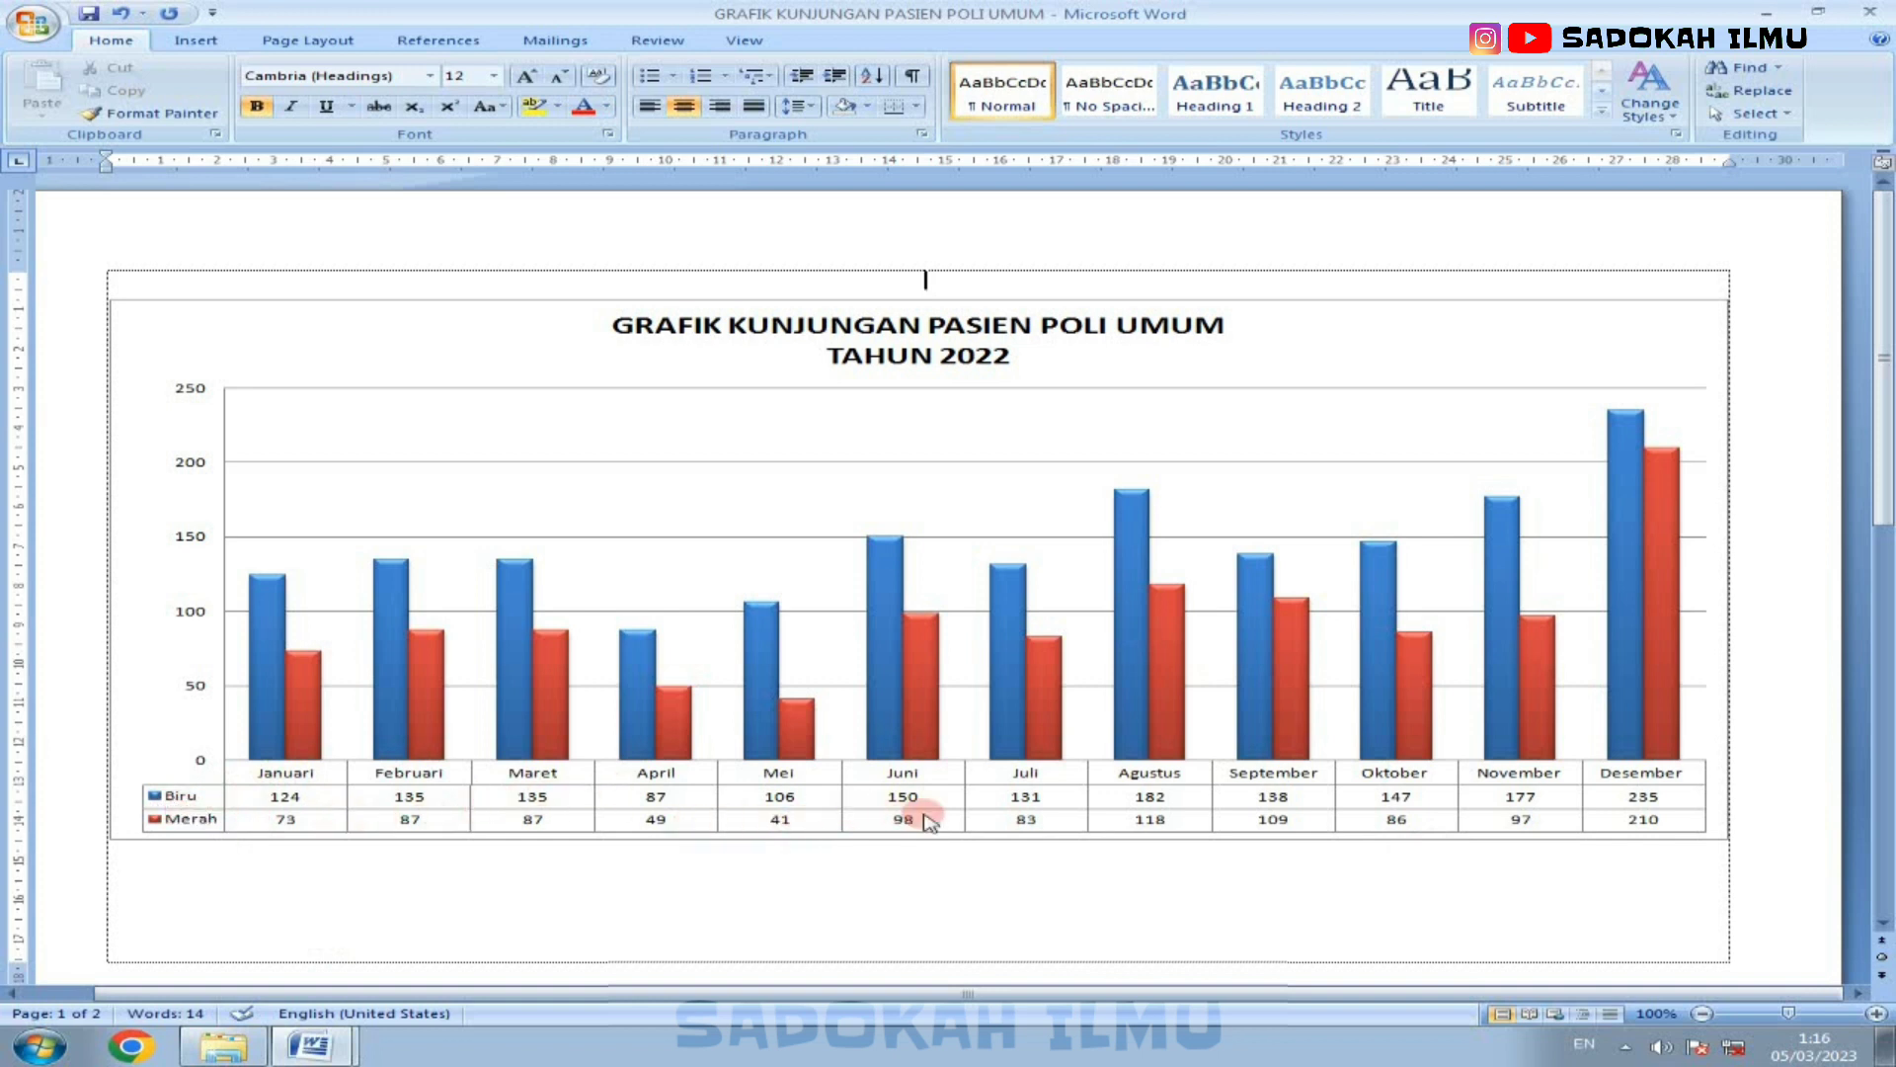
pyautogui.moveTo(314, 1047)
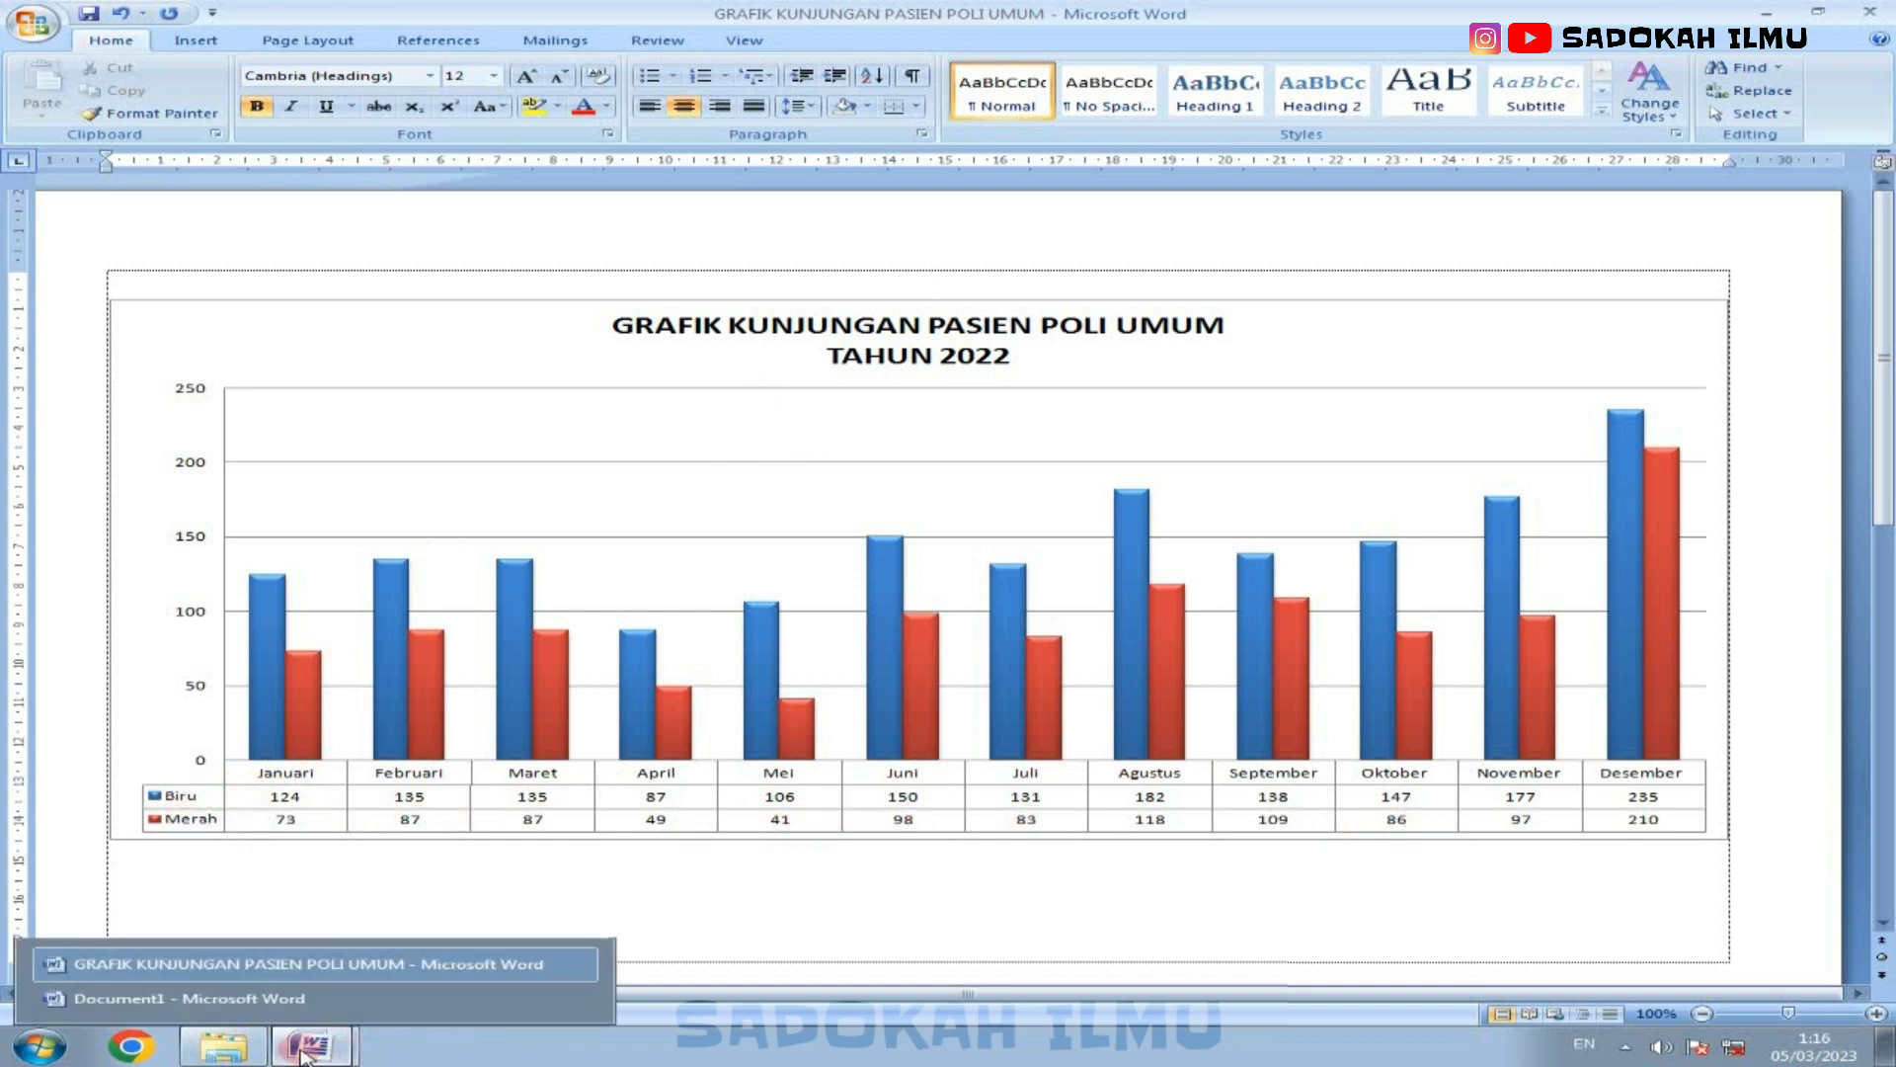
pyautogui.click(265, 992)
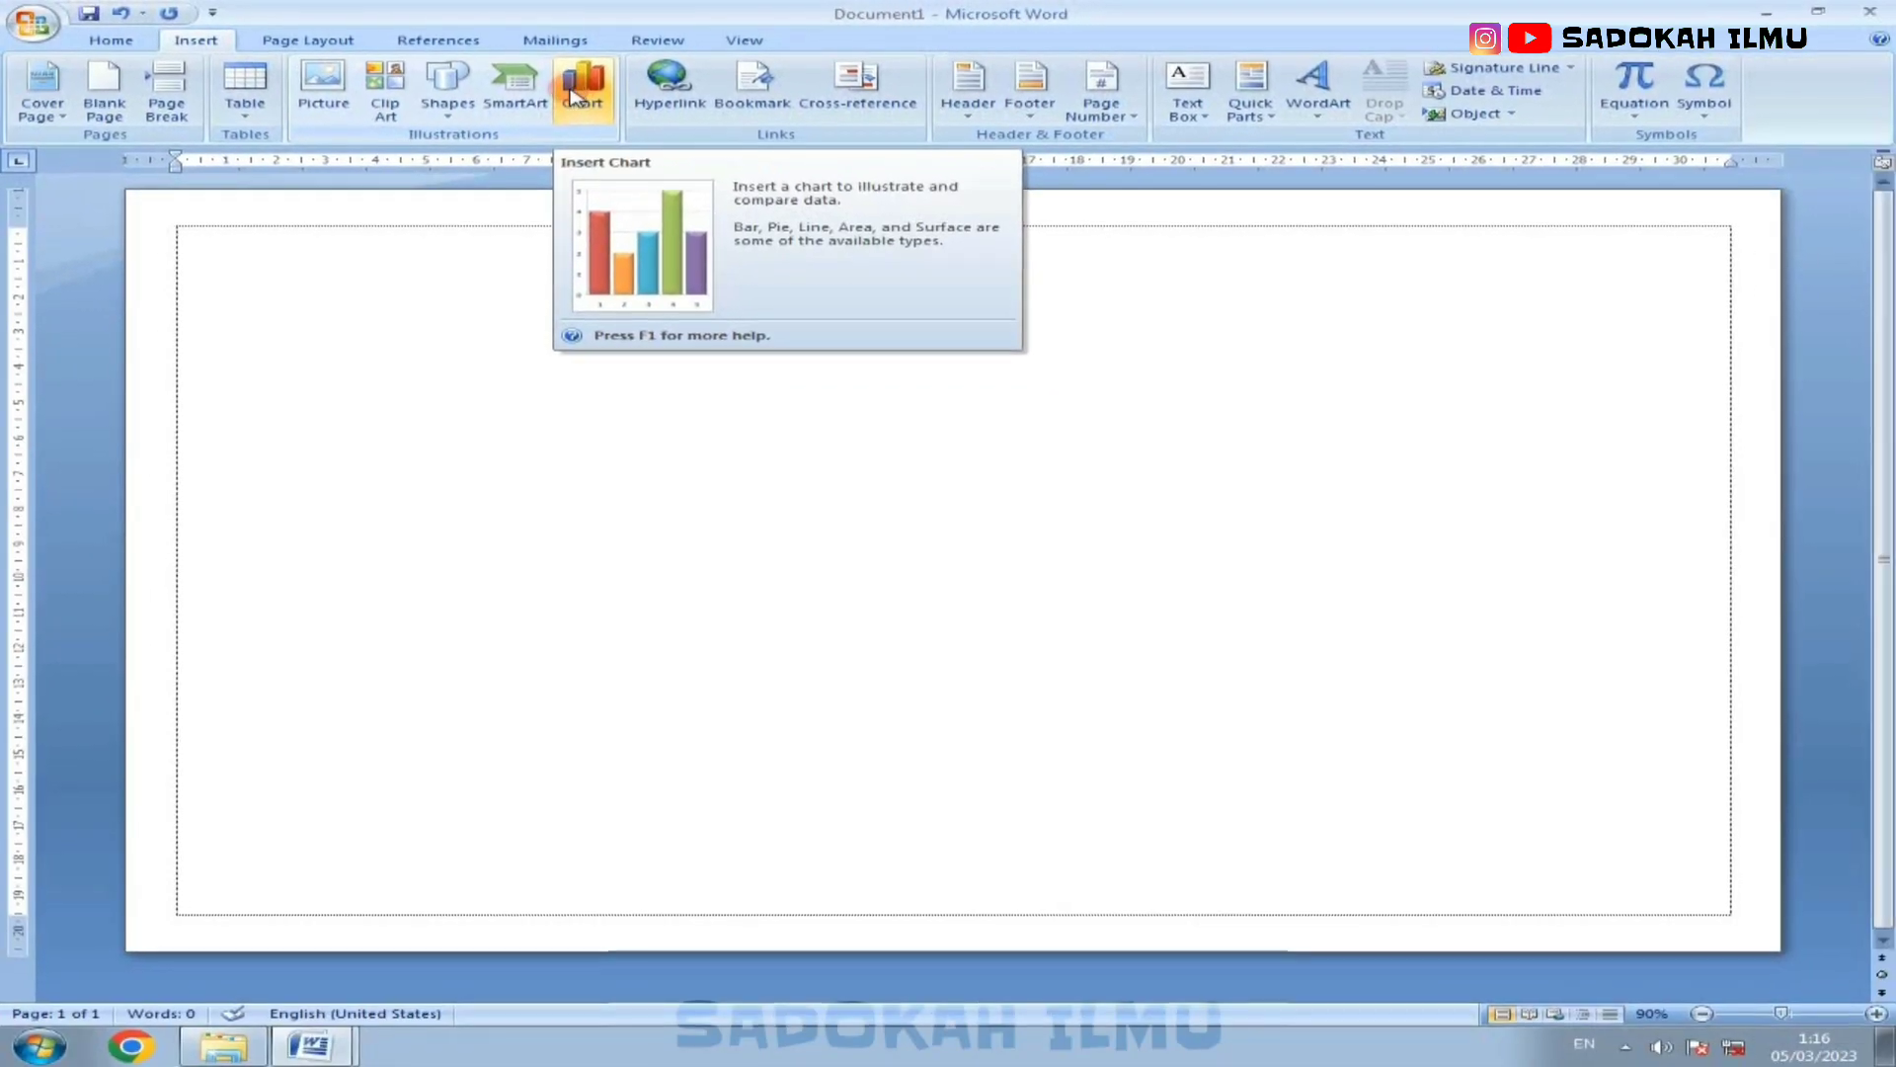
# Step: Insert a clustered column chart into the blank document
pyautogui.click(573, 96)
pyautogui.click(700, 422)
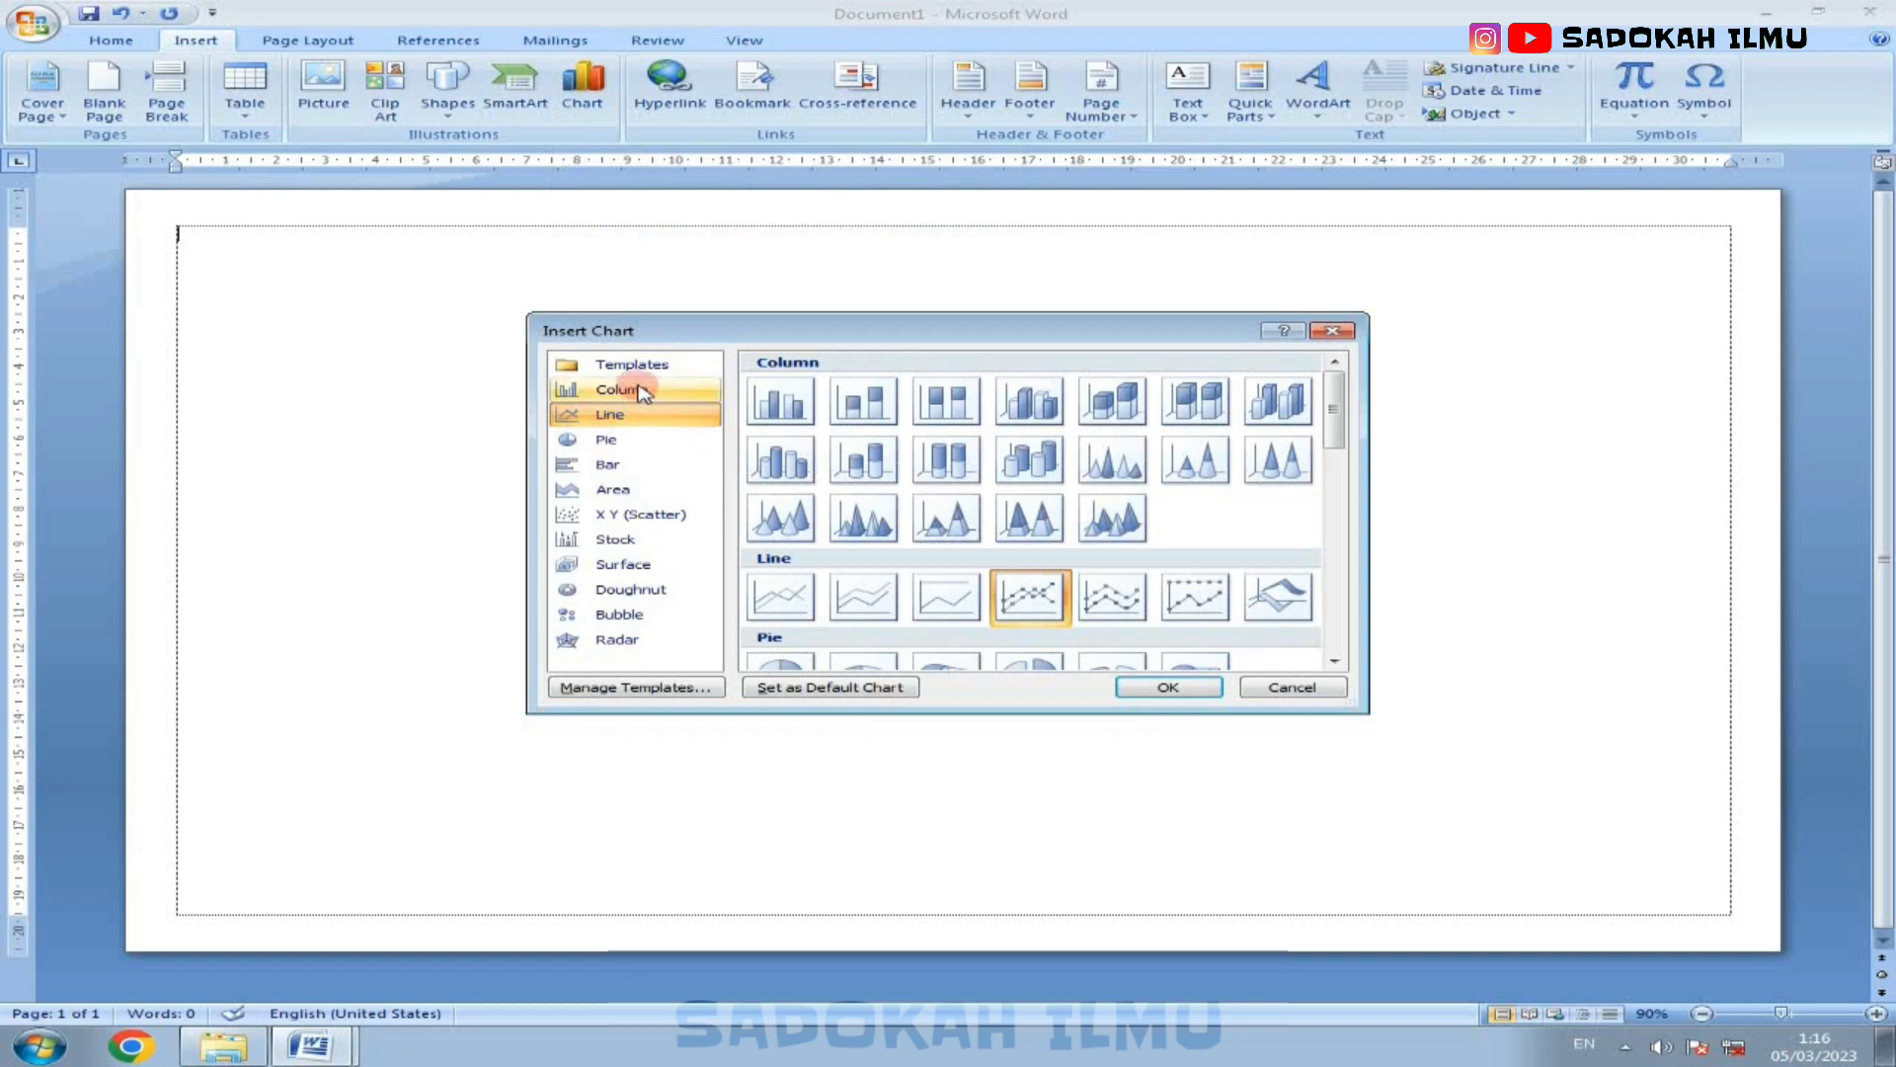
pyautogui.click(708, 392)
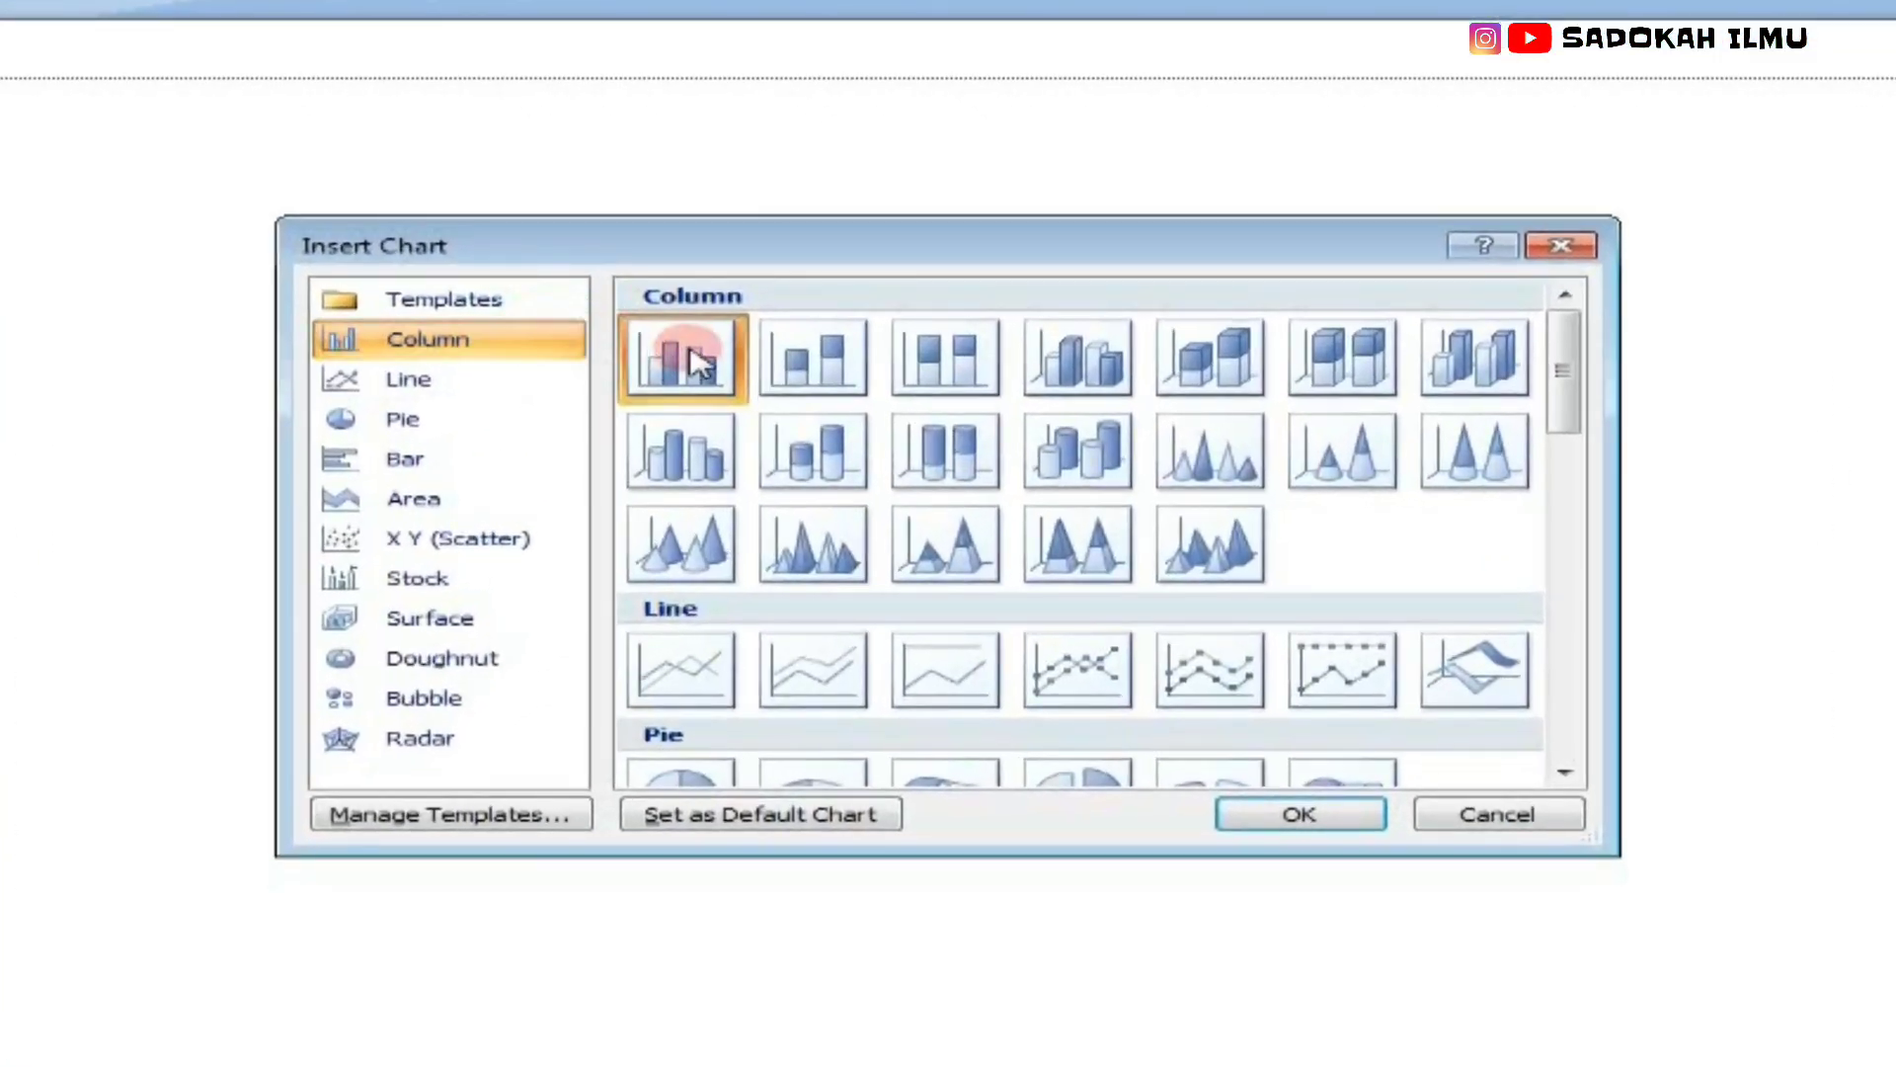
pyautogui.click(804, 391)
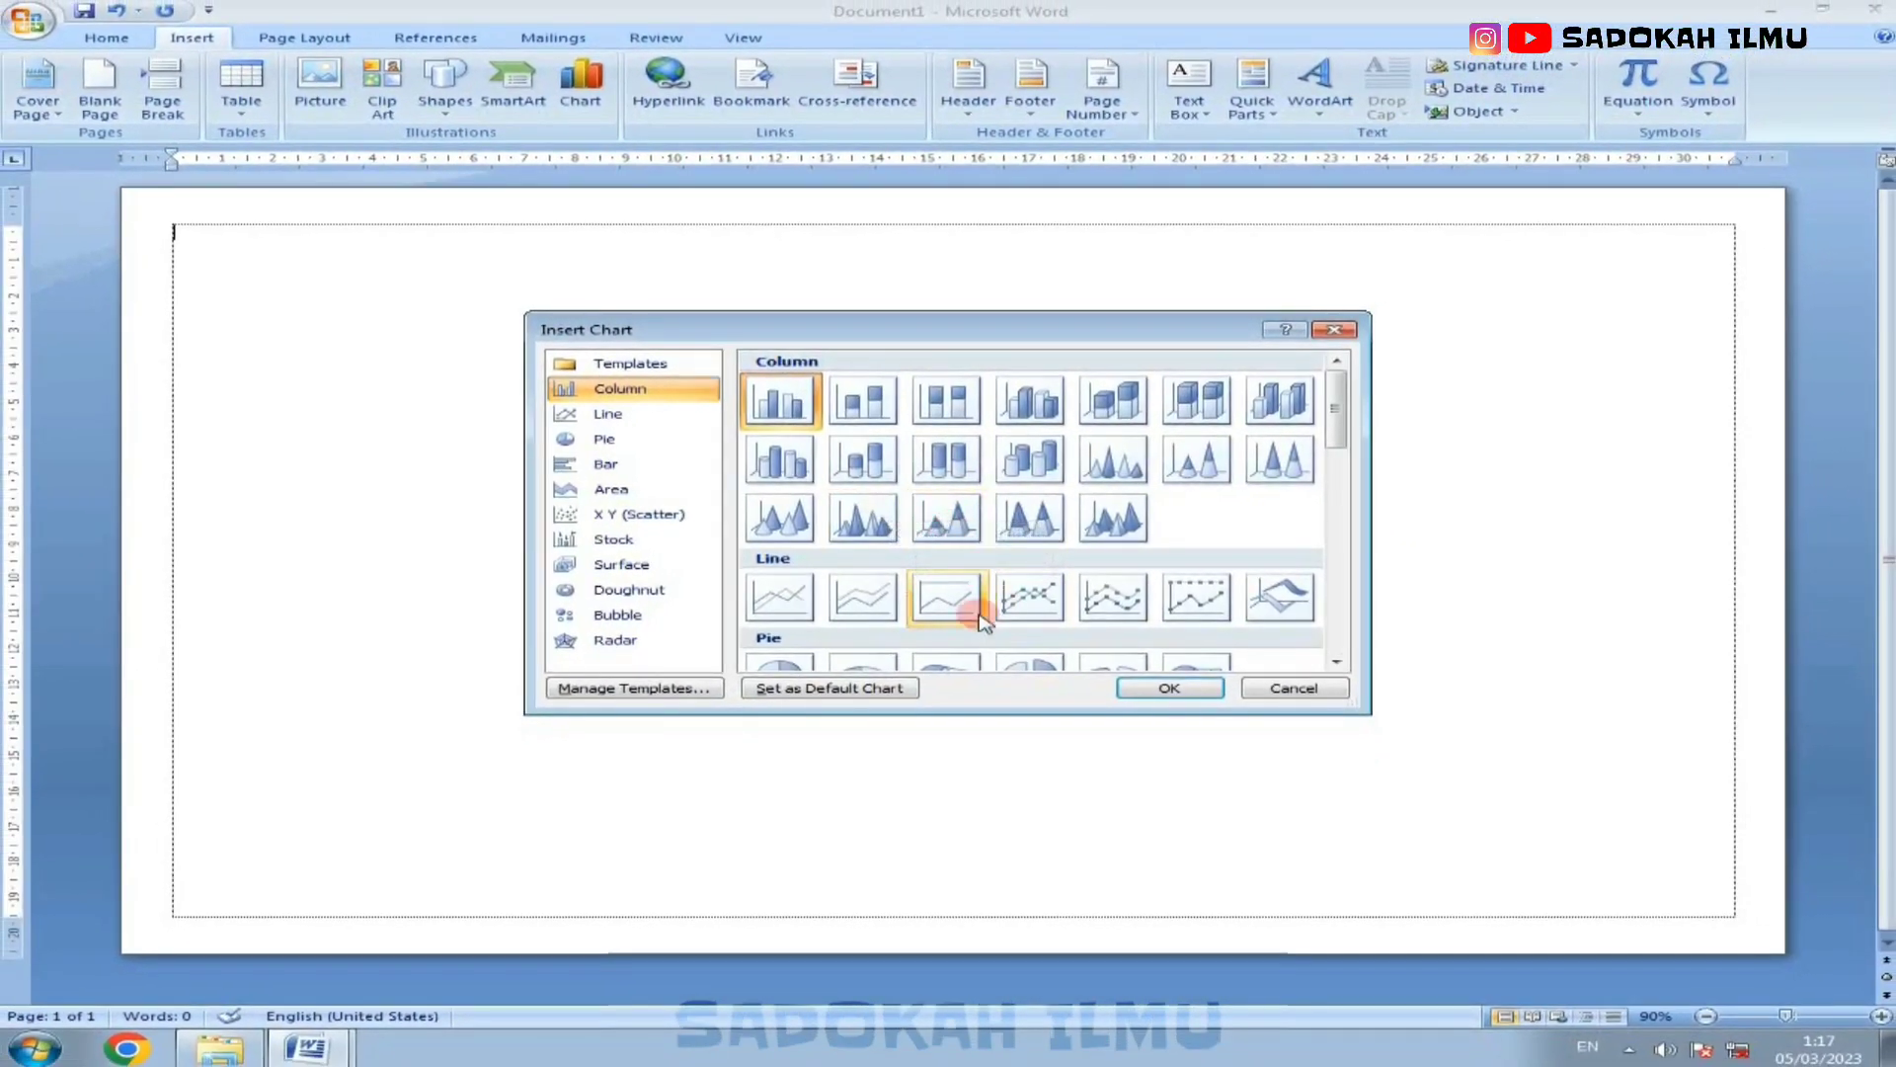
pyautogui.scroll(-3, 927, 601)
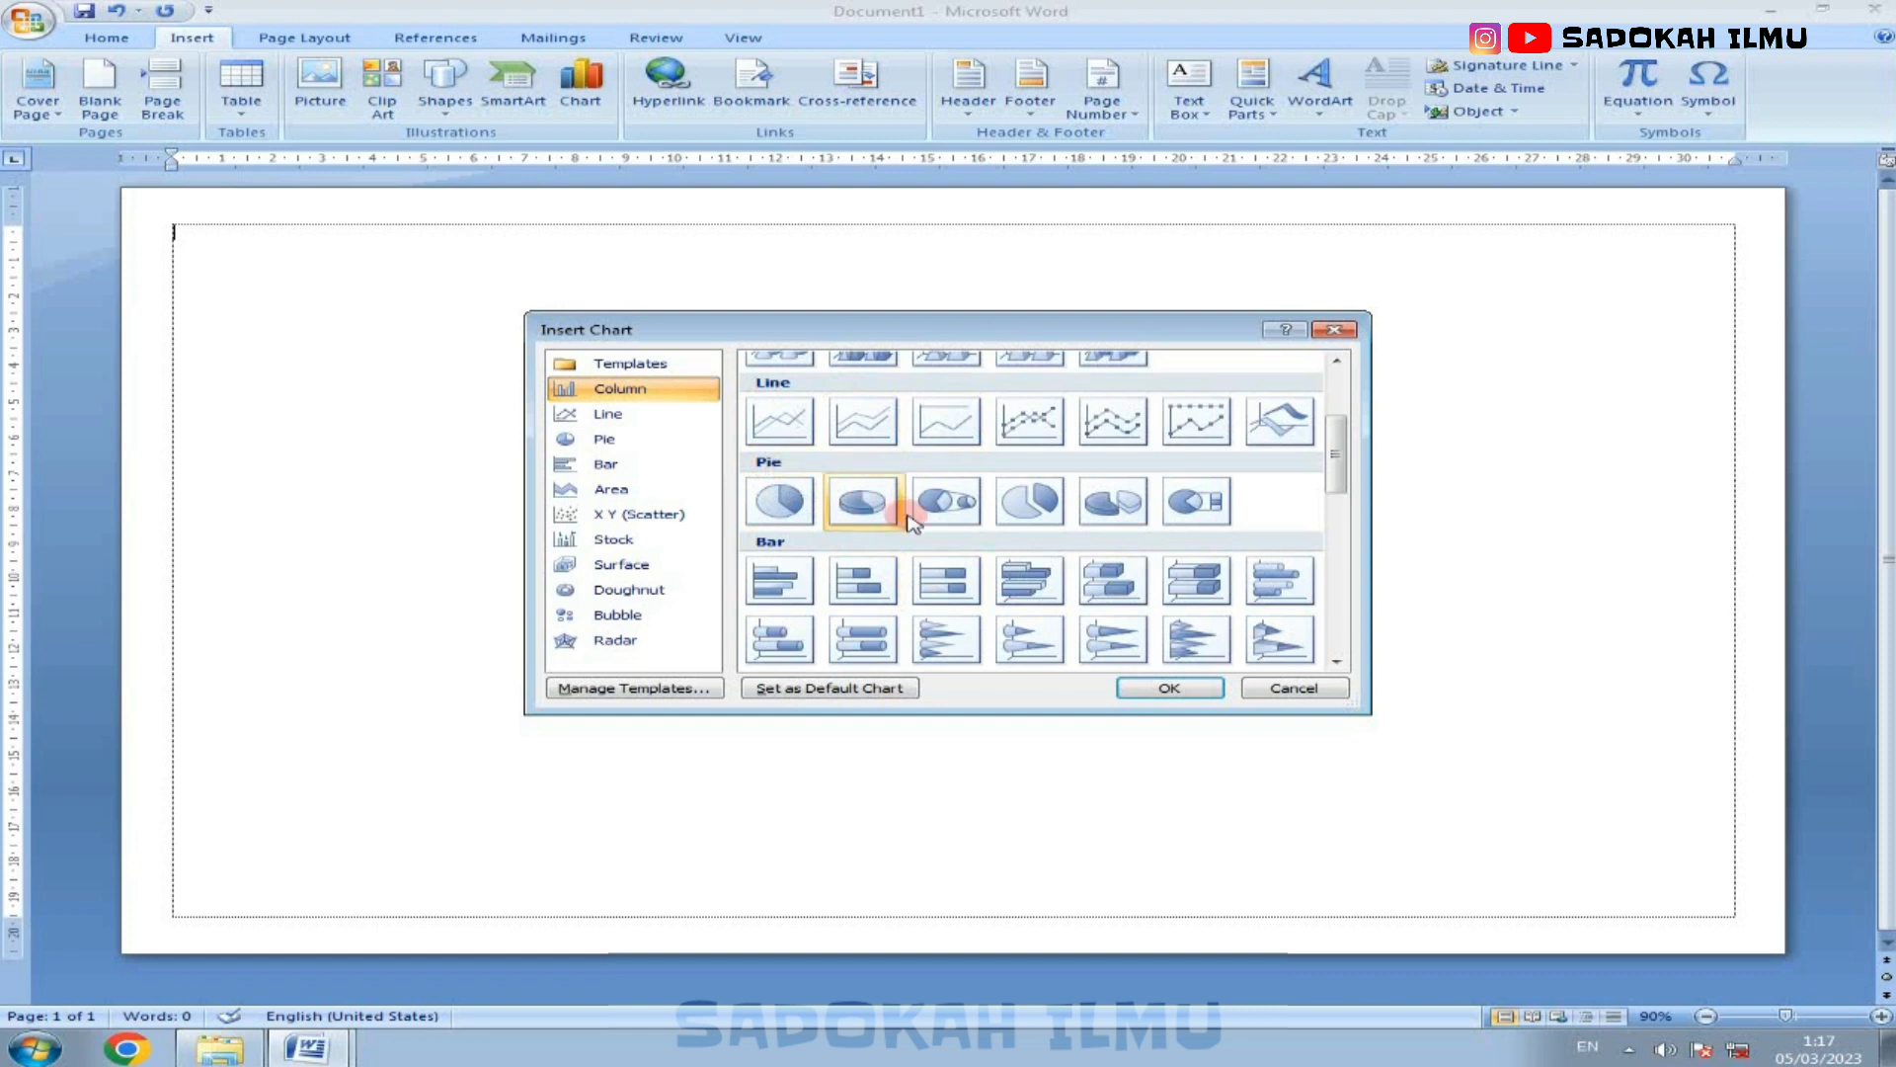
pyautogui.scroll(-3, 839, 554)
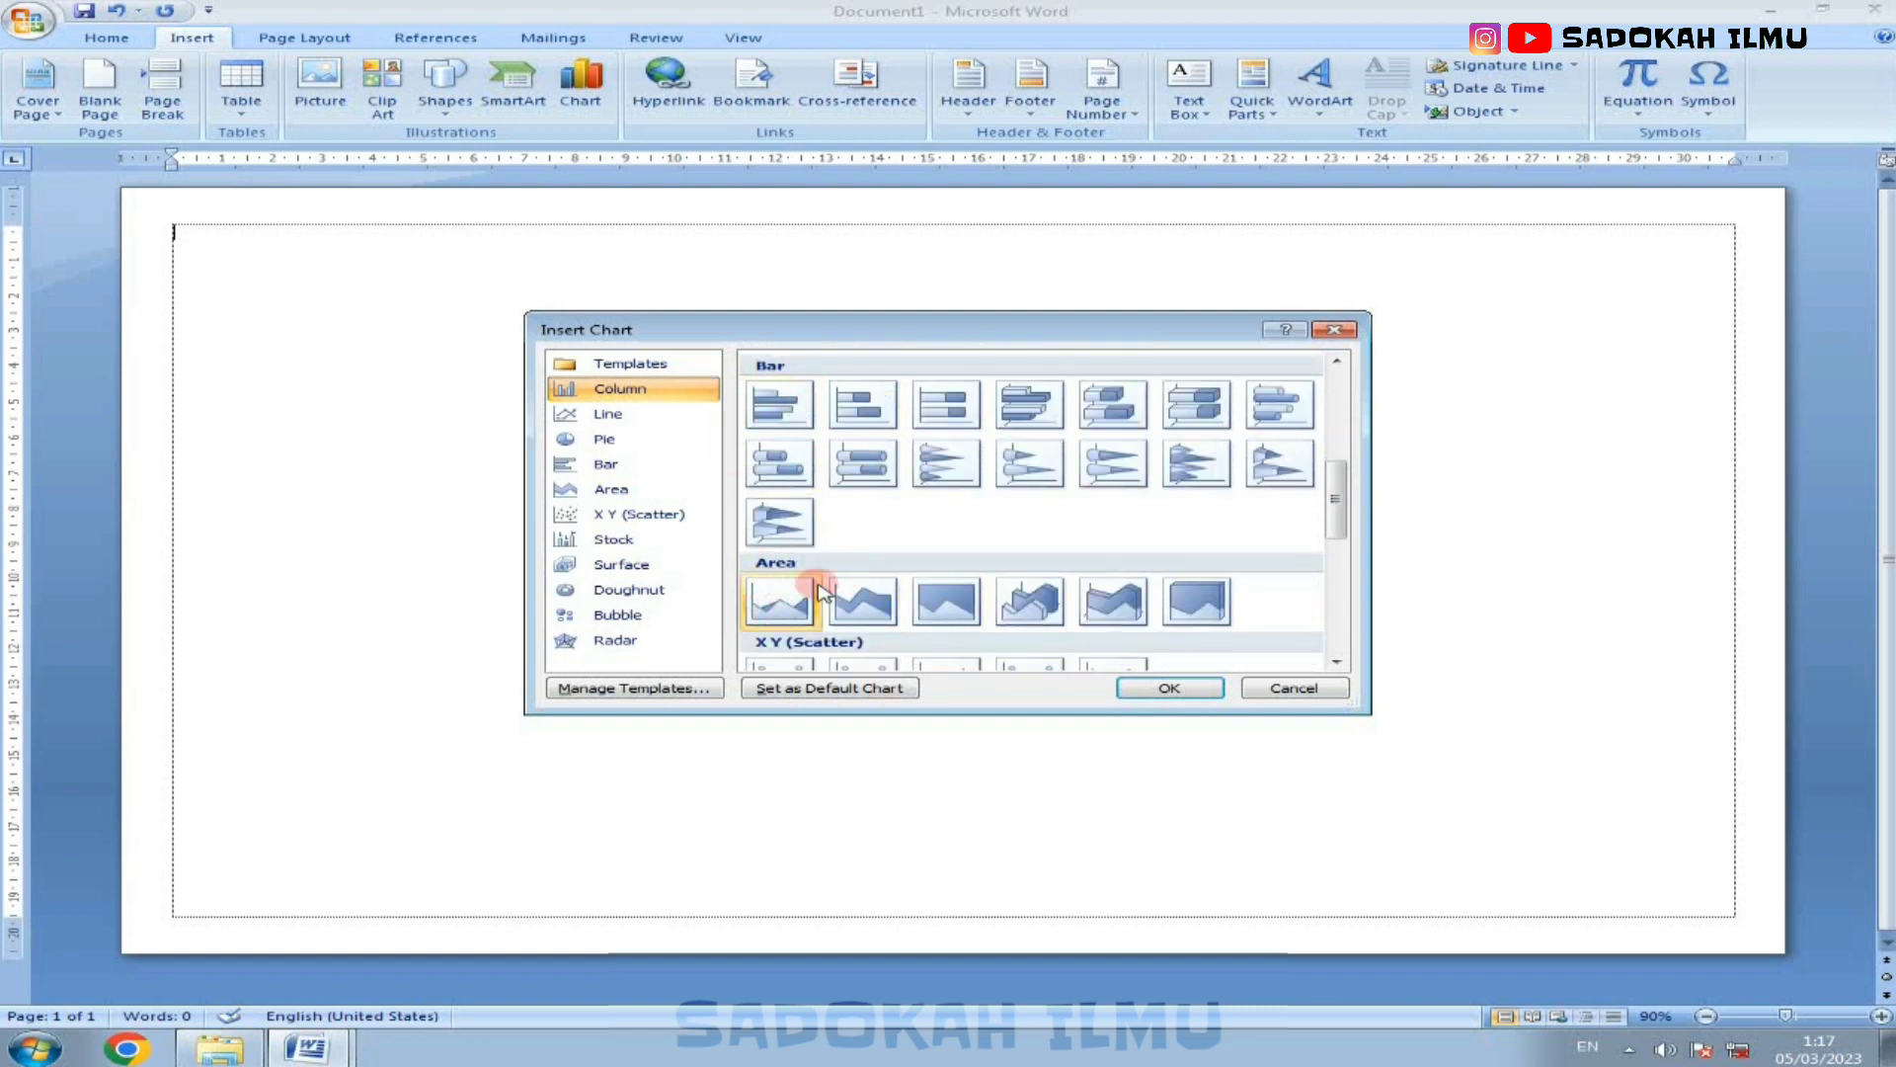
pyautogui.scroll(-5, 830, 597)
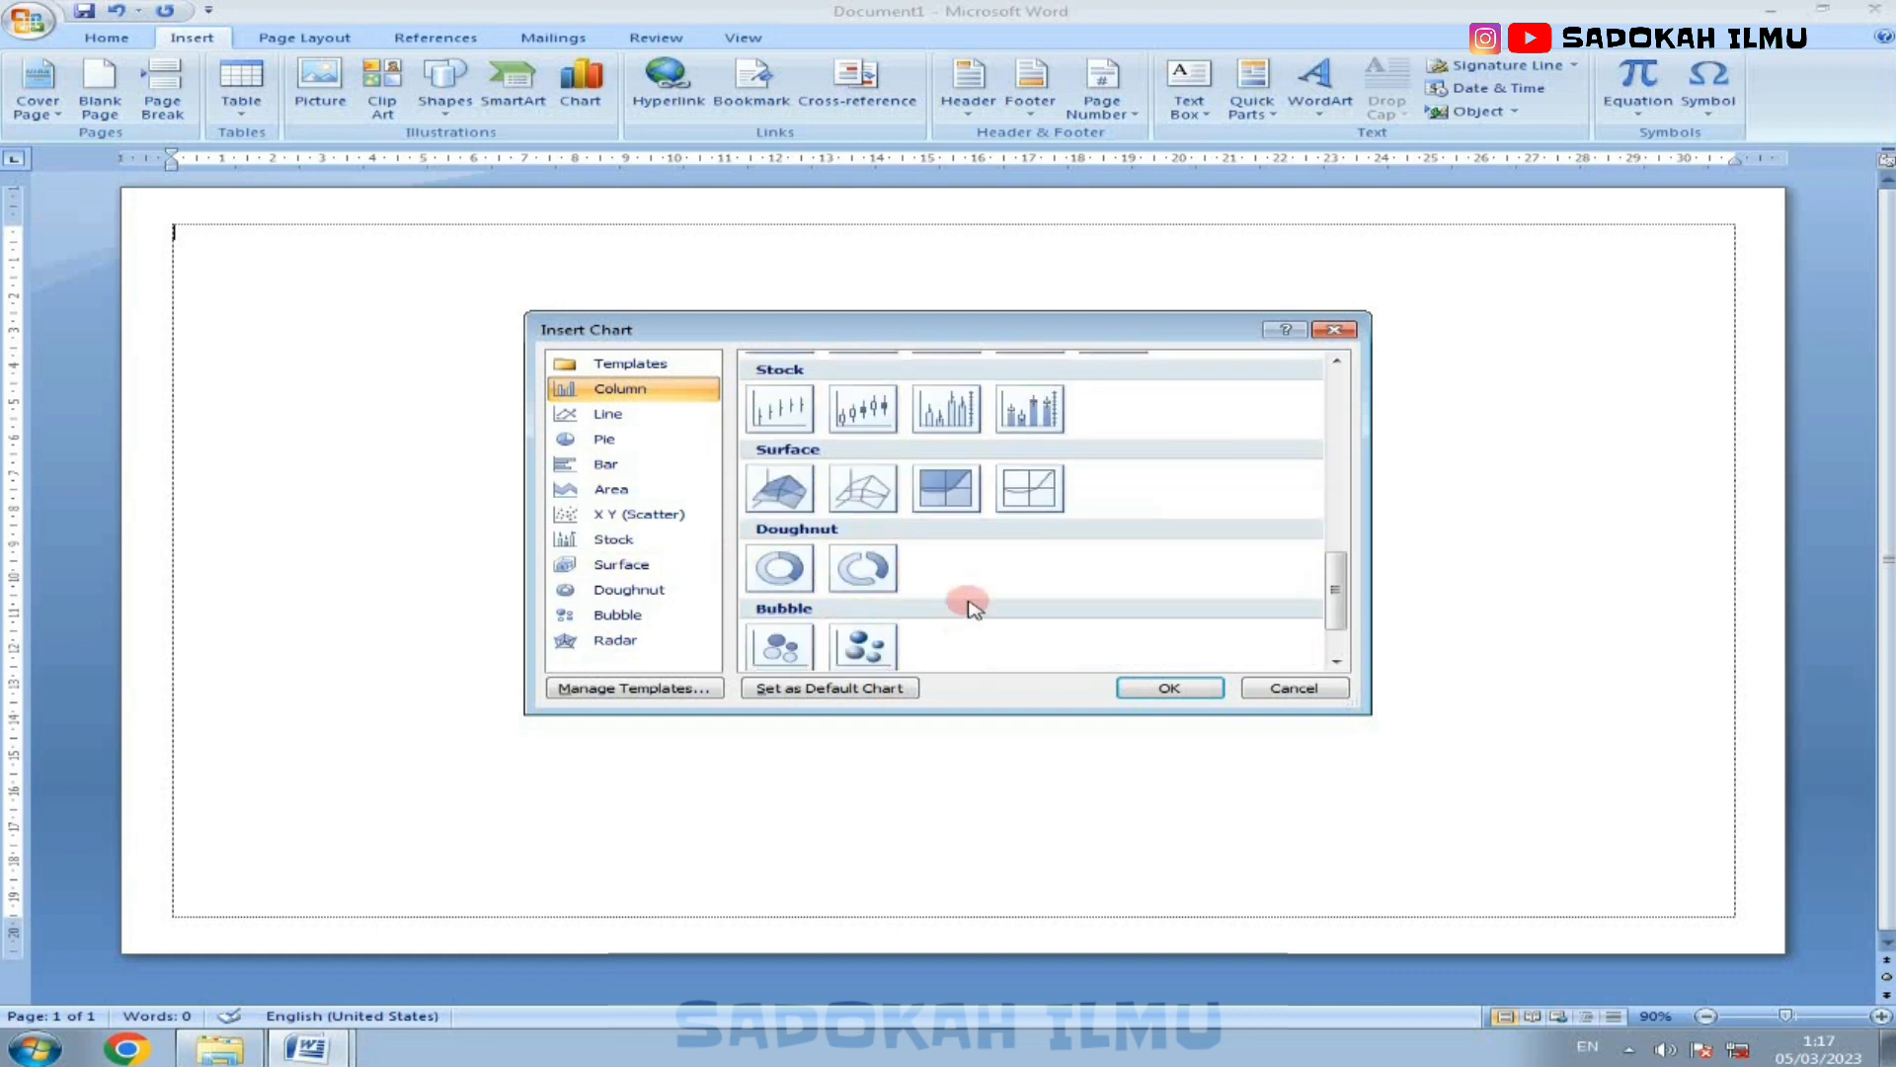
pyautogui.scroll(10, 978, 568)
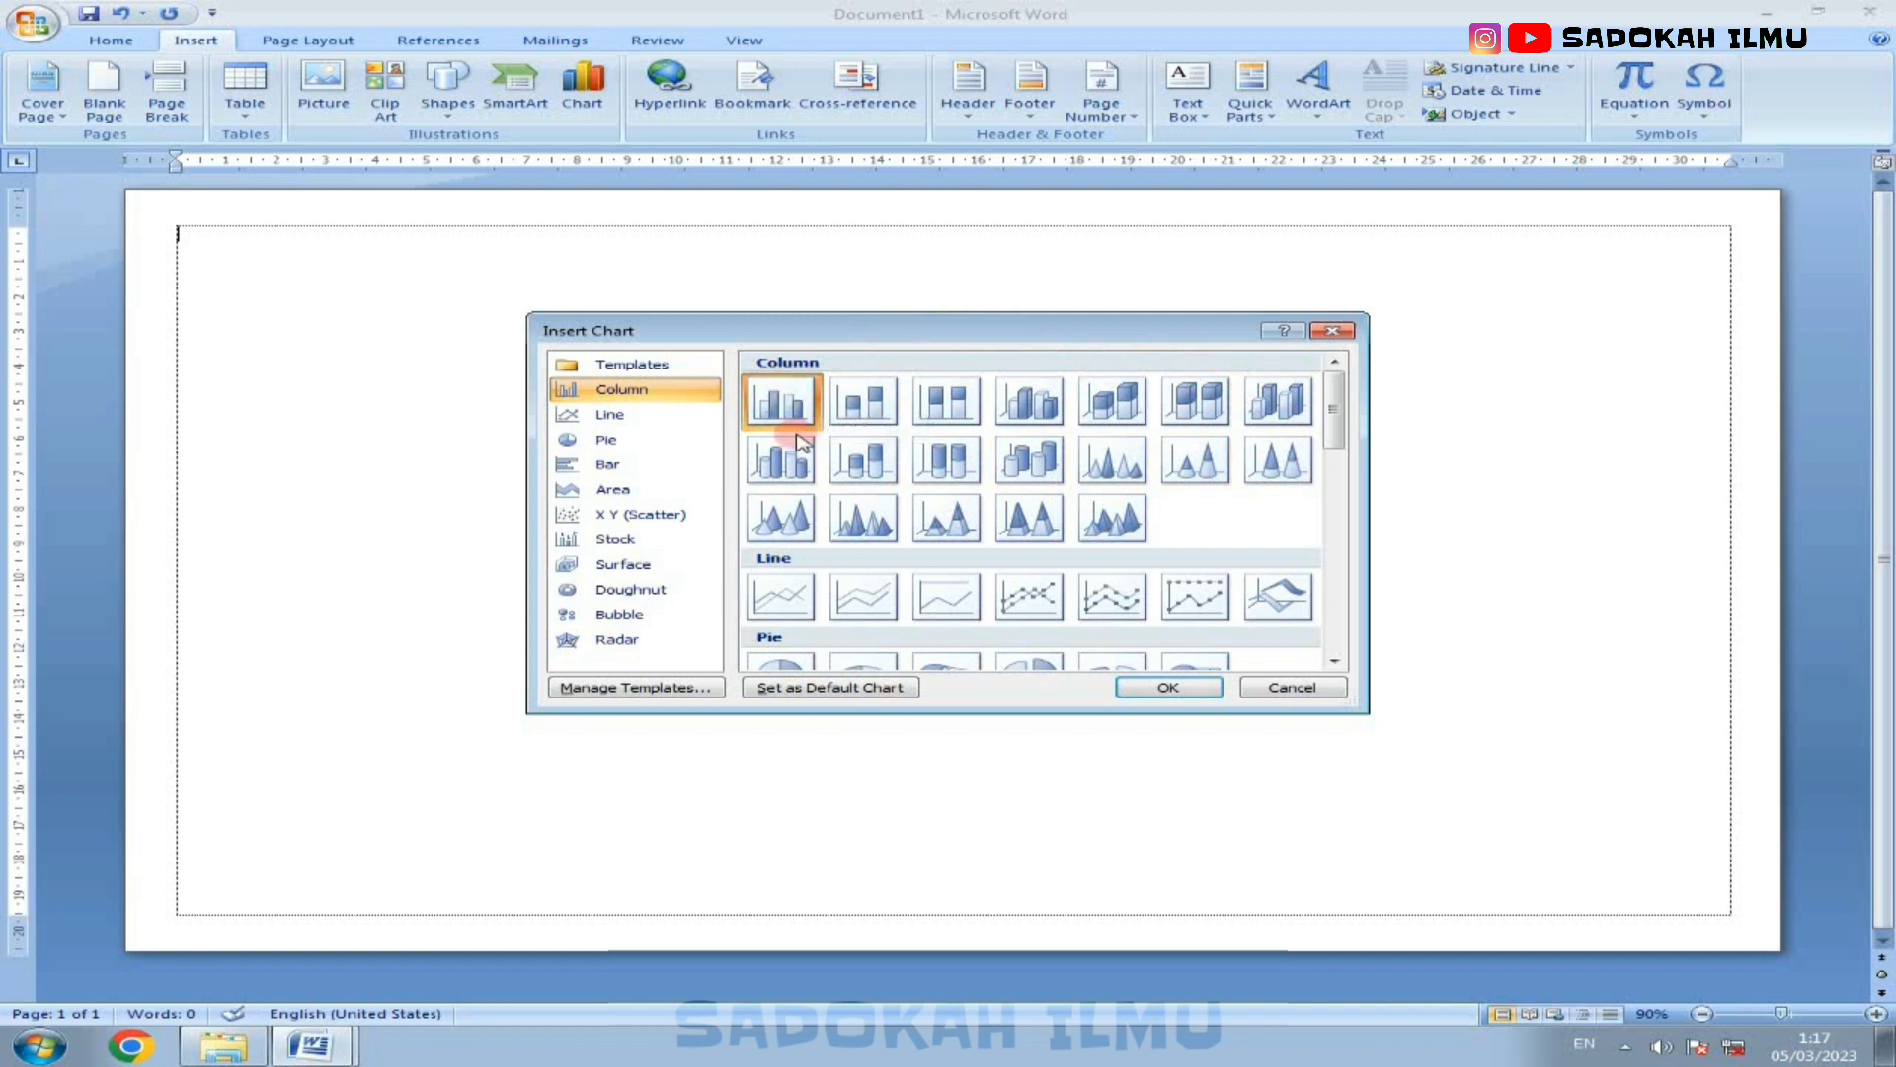
pyautogui.click(1162, 686)
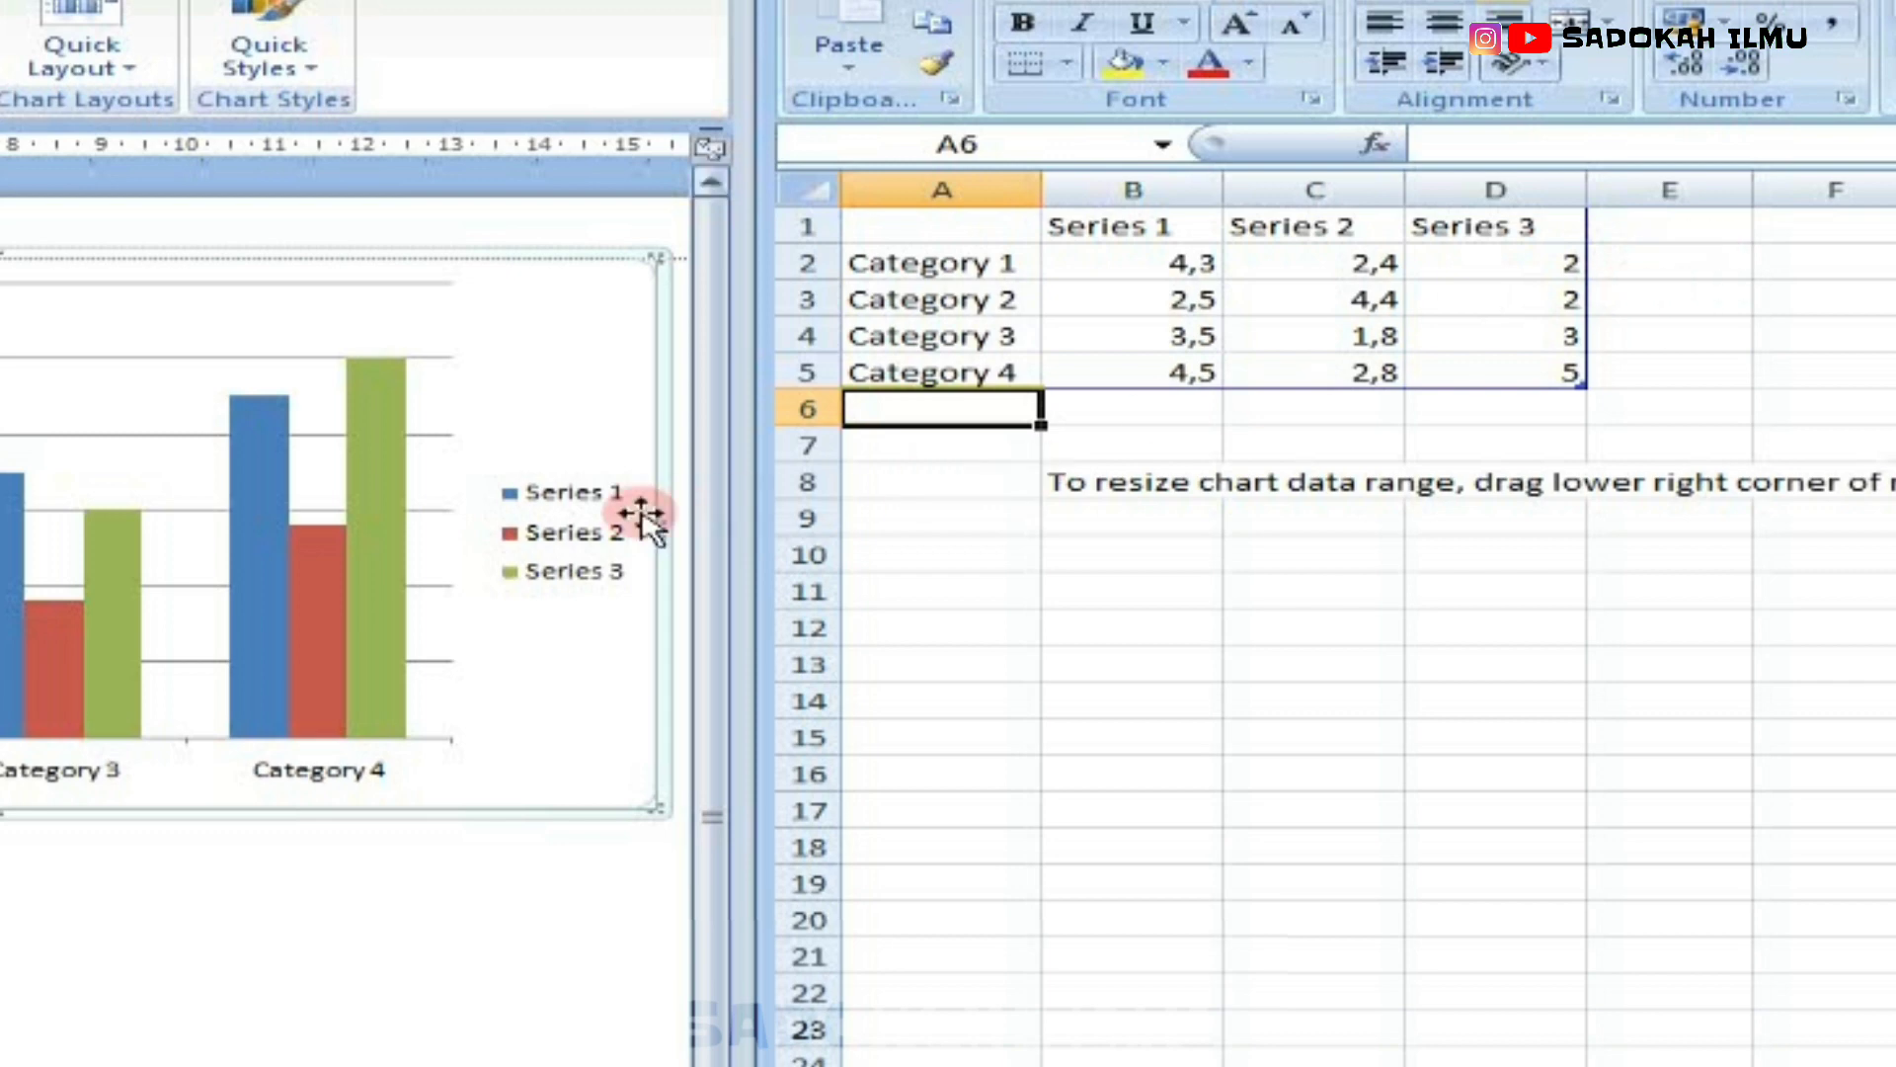
# Step: Clear the Series 3 data in D1:D5 of the chart's sheet and shrink the chart data range to A1:C5
pyautogui.moveTo(269, 529)
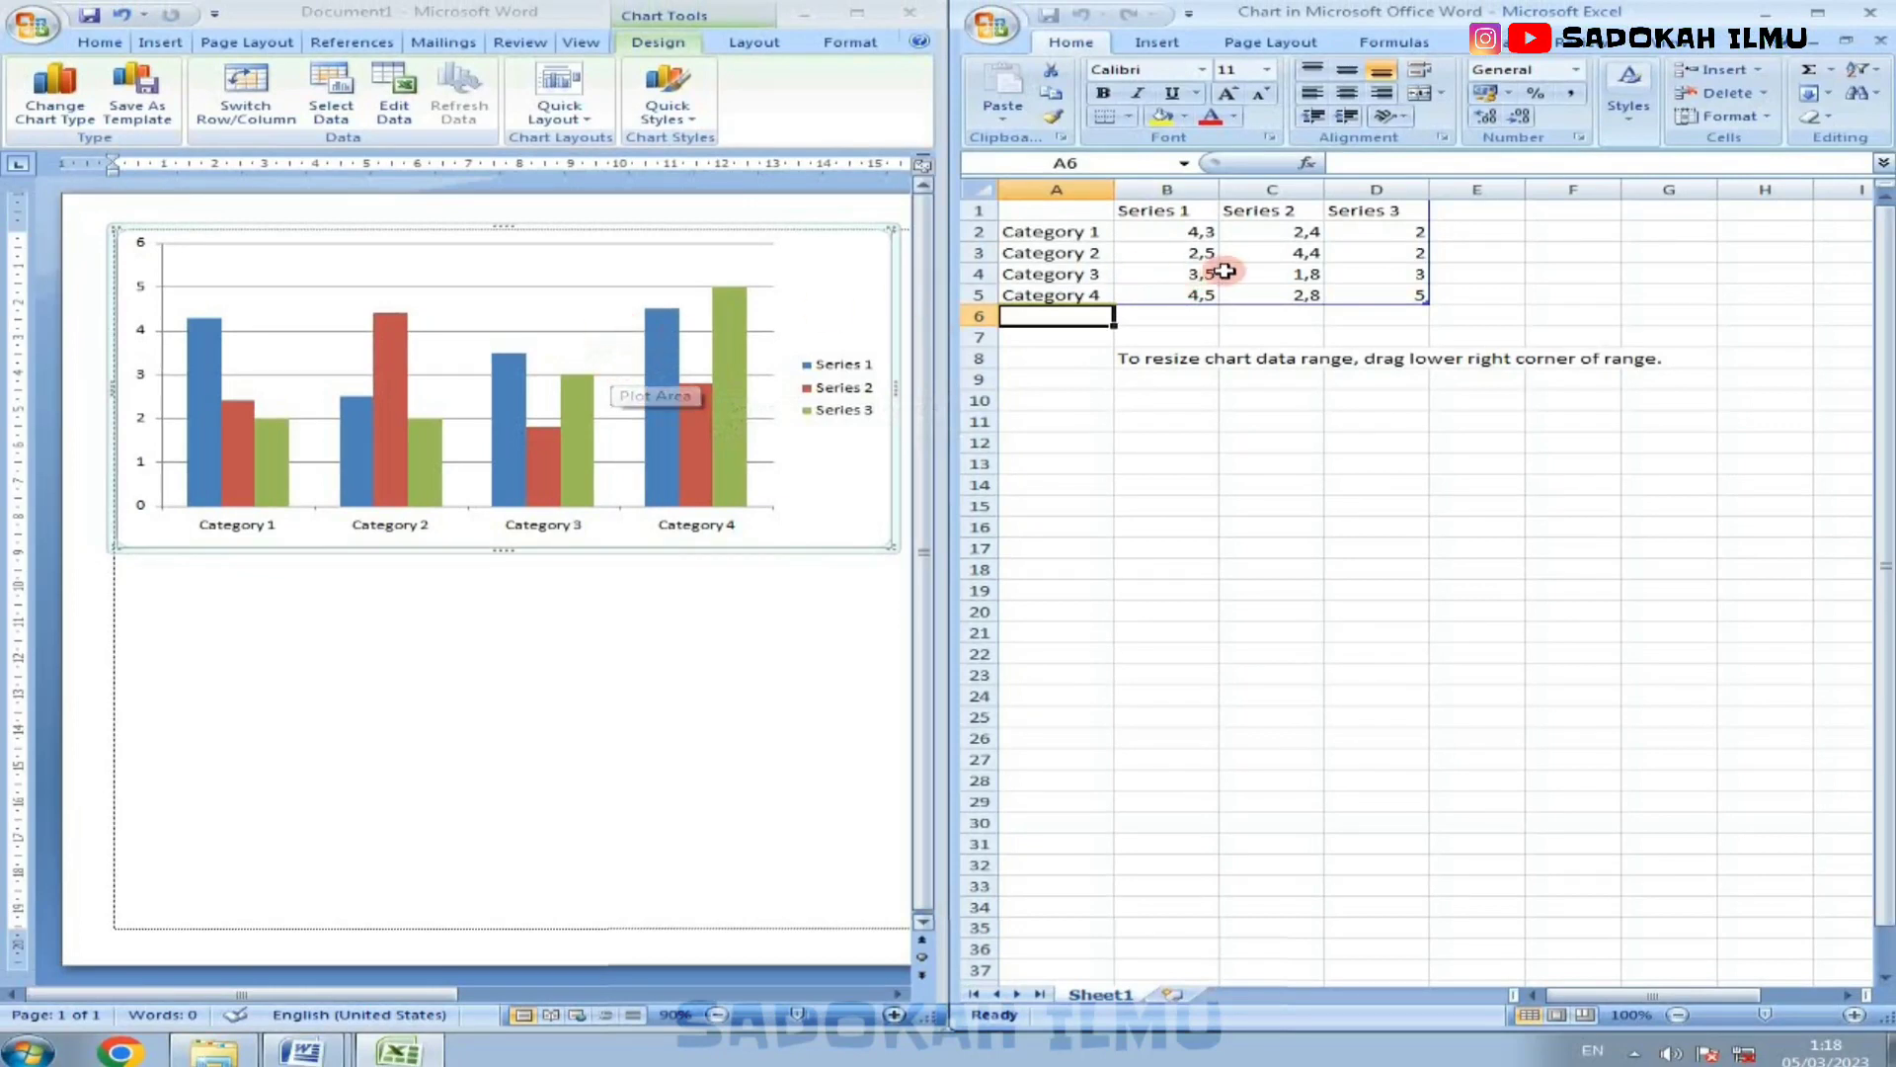
pyautogui.moveTo(1378, 211); pyautogui.dragTo(1392, 297)
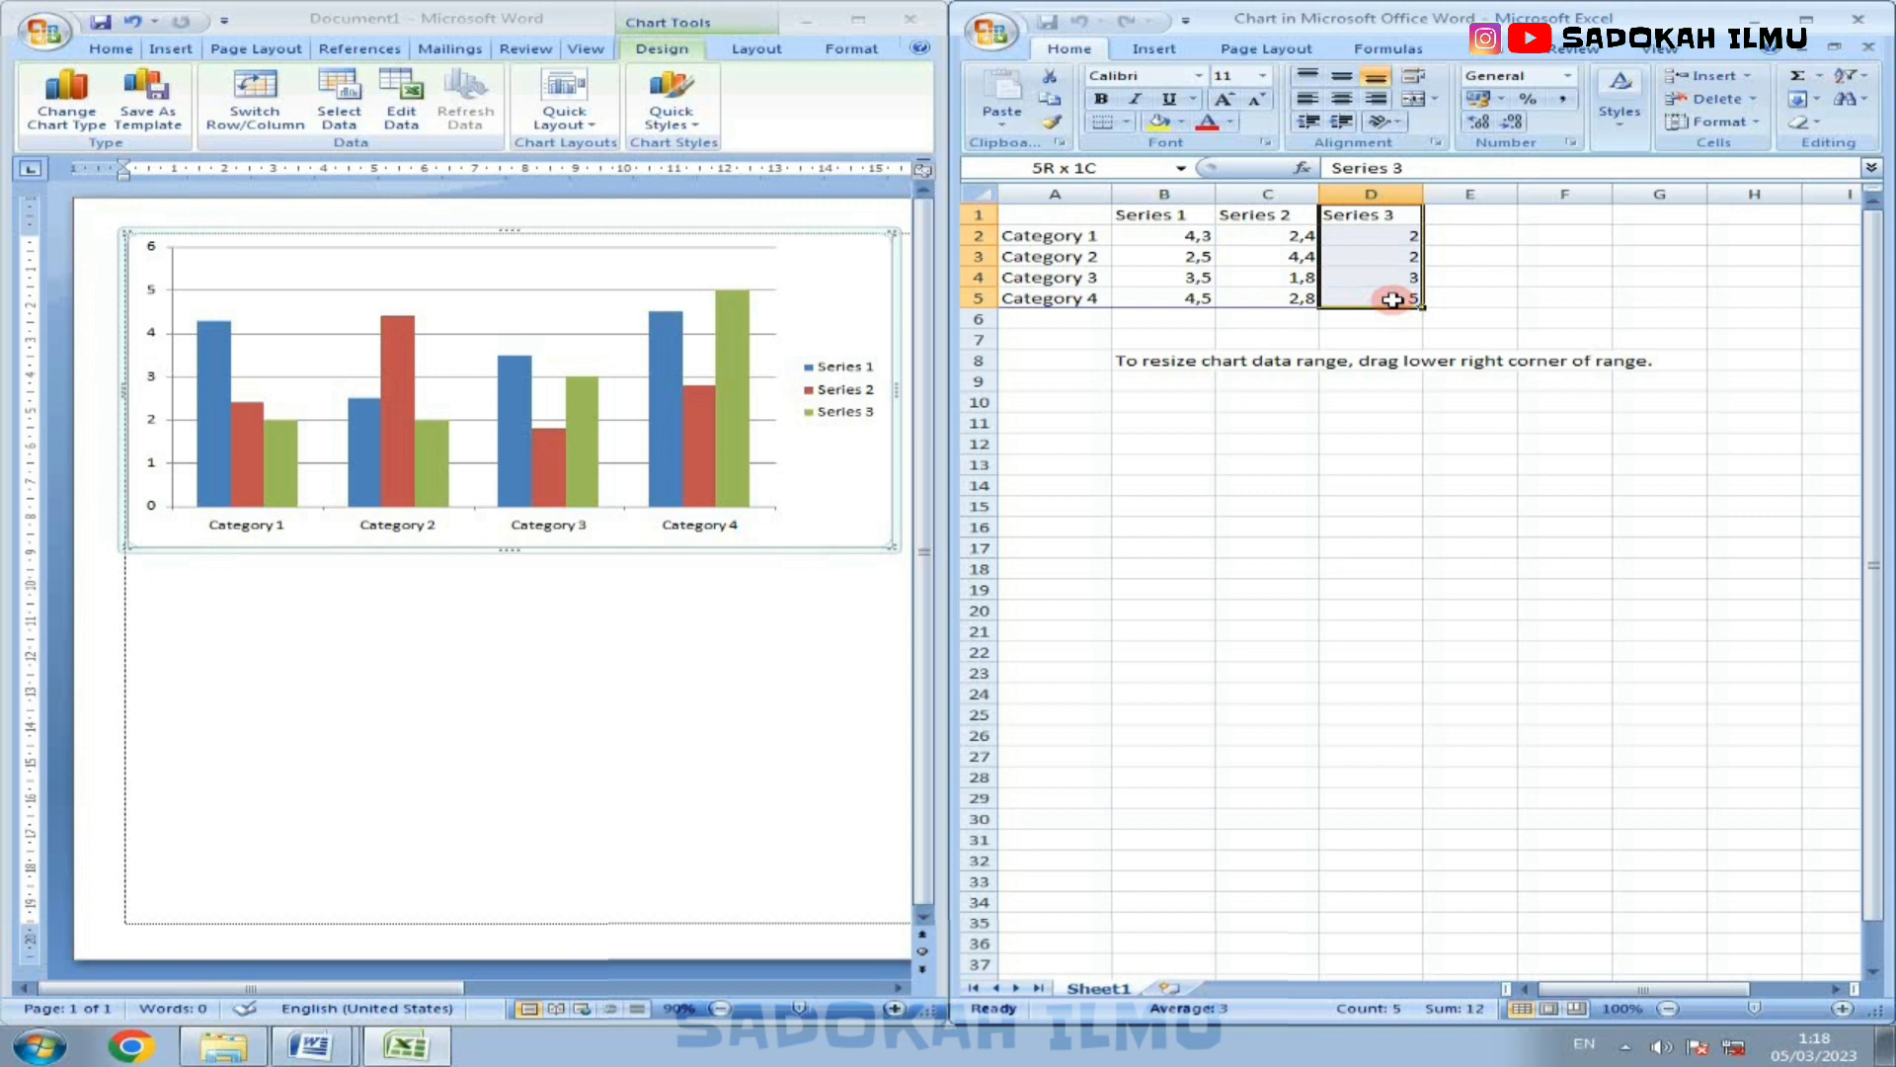
pyautogui.press('Delete')
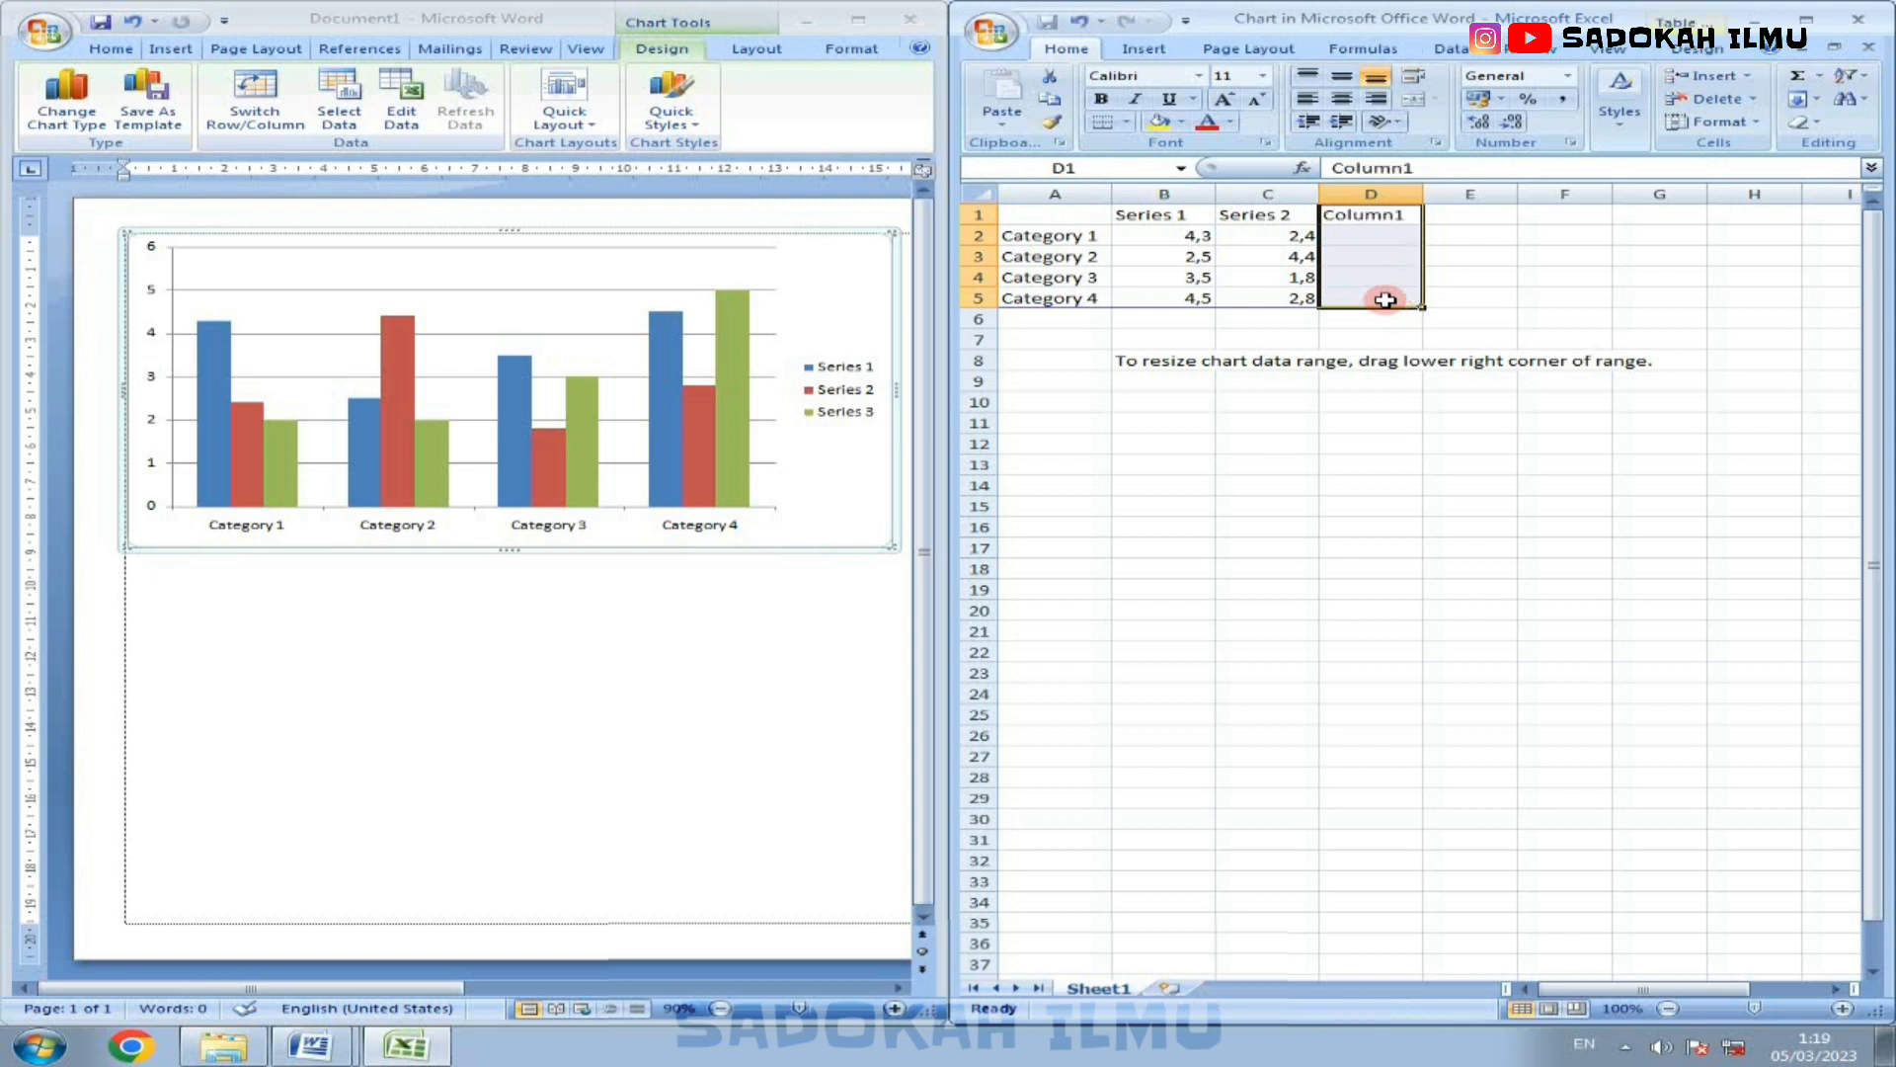
pyautogui.click(1405, 218)
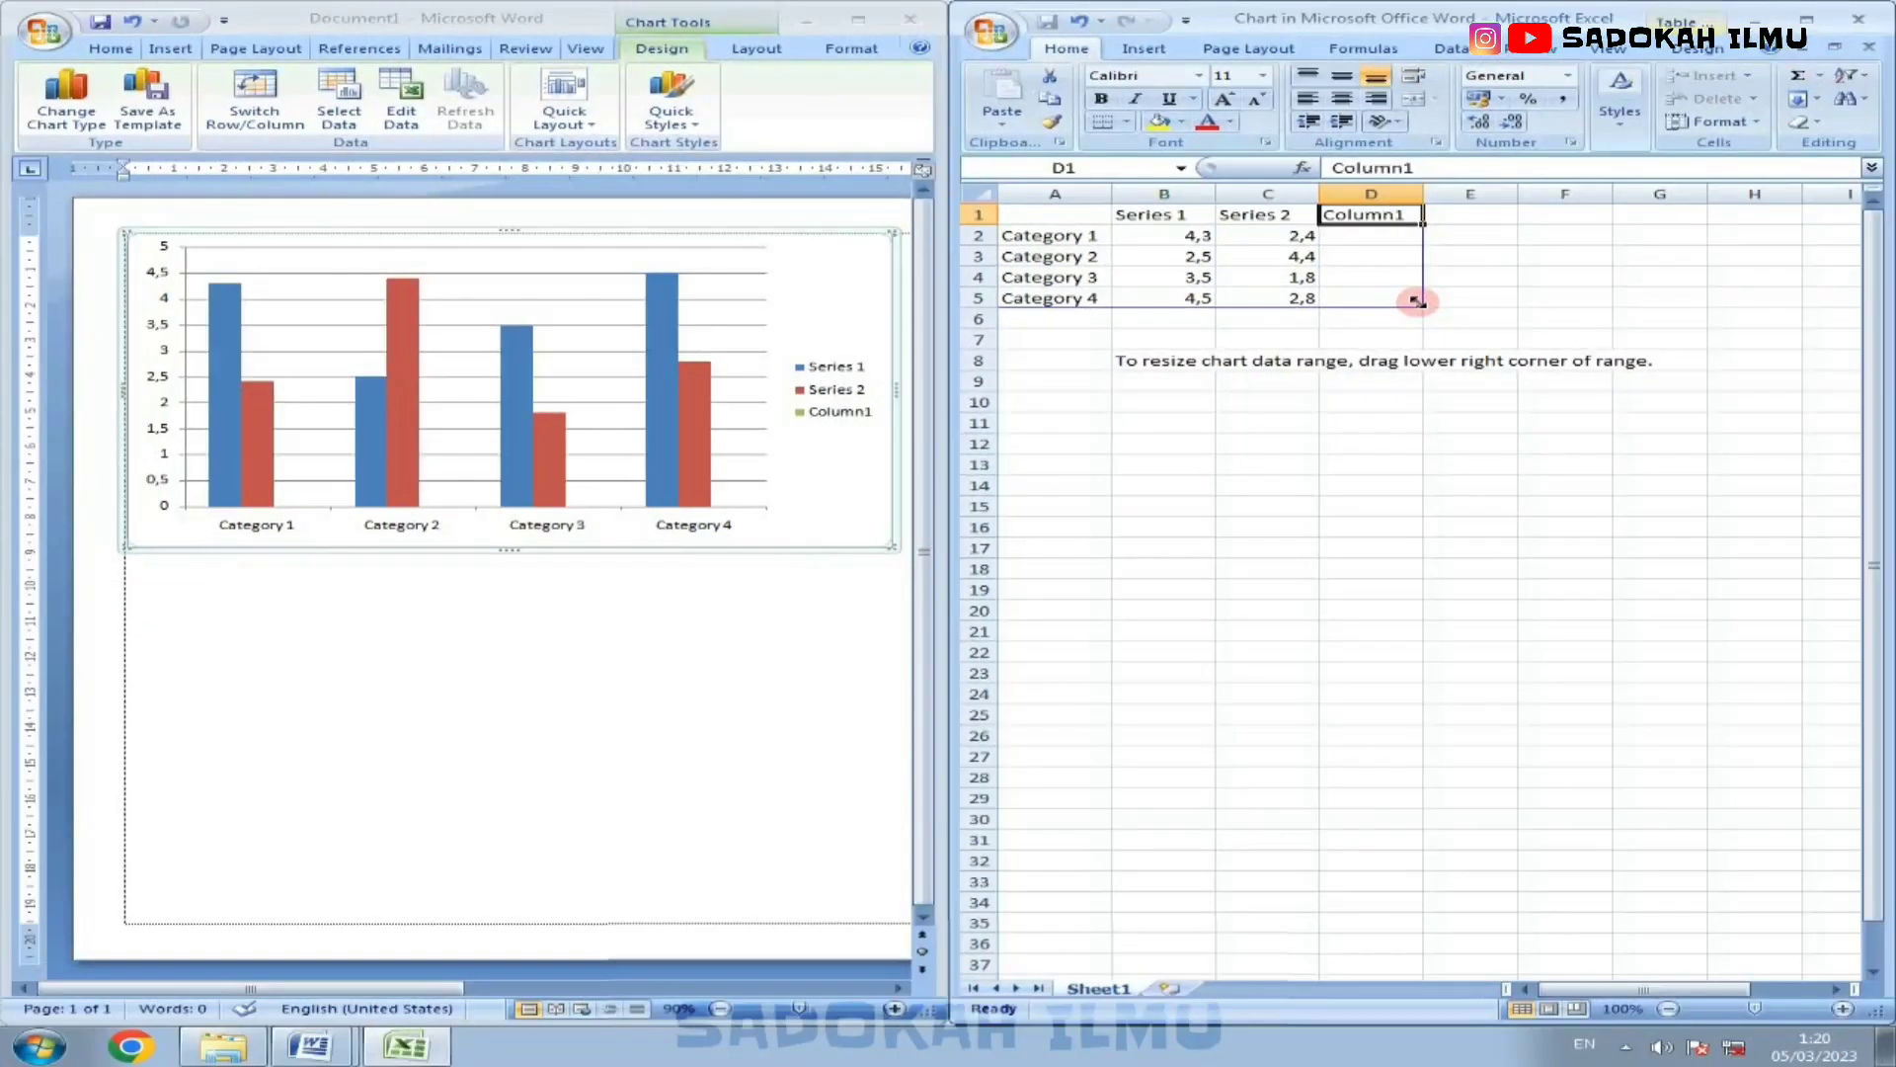
pyautogui.moveTo(1634, 389); pyautogui.dragTo(1515, 390)
pyautogui.moveTo(1324, 310); pyautogui.dragTo(1326, 310)
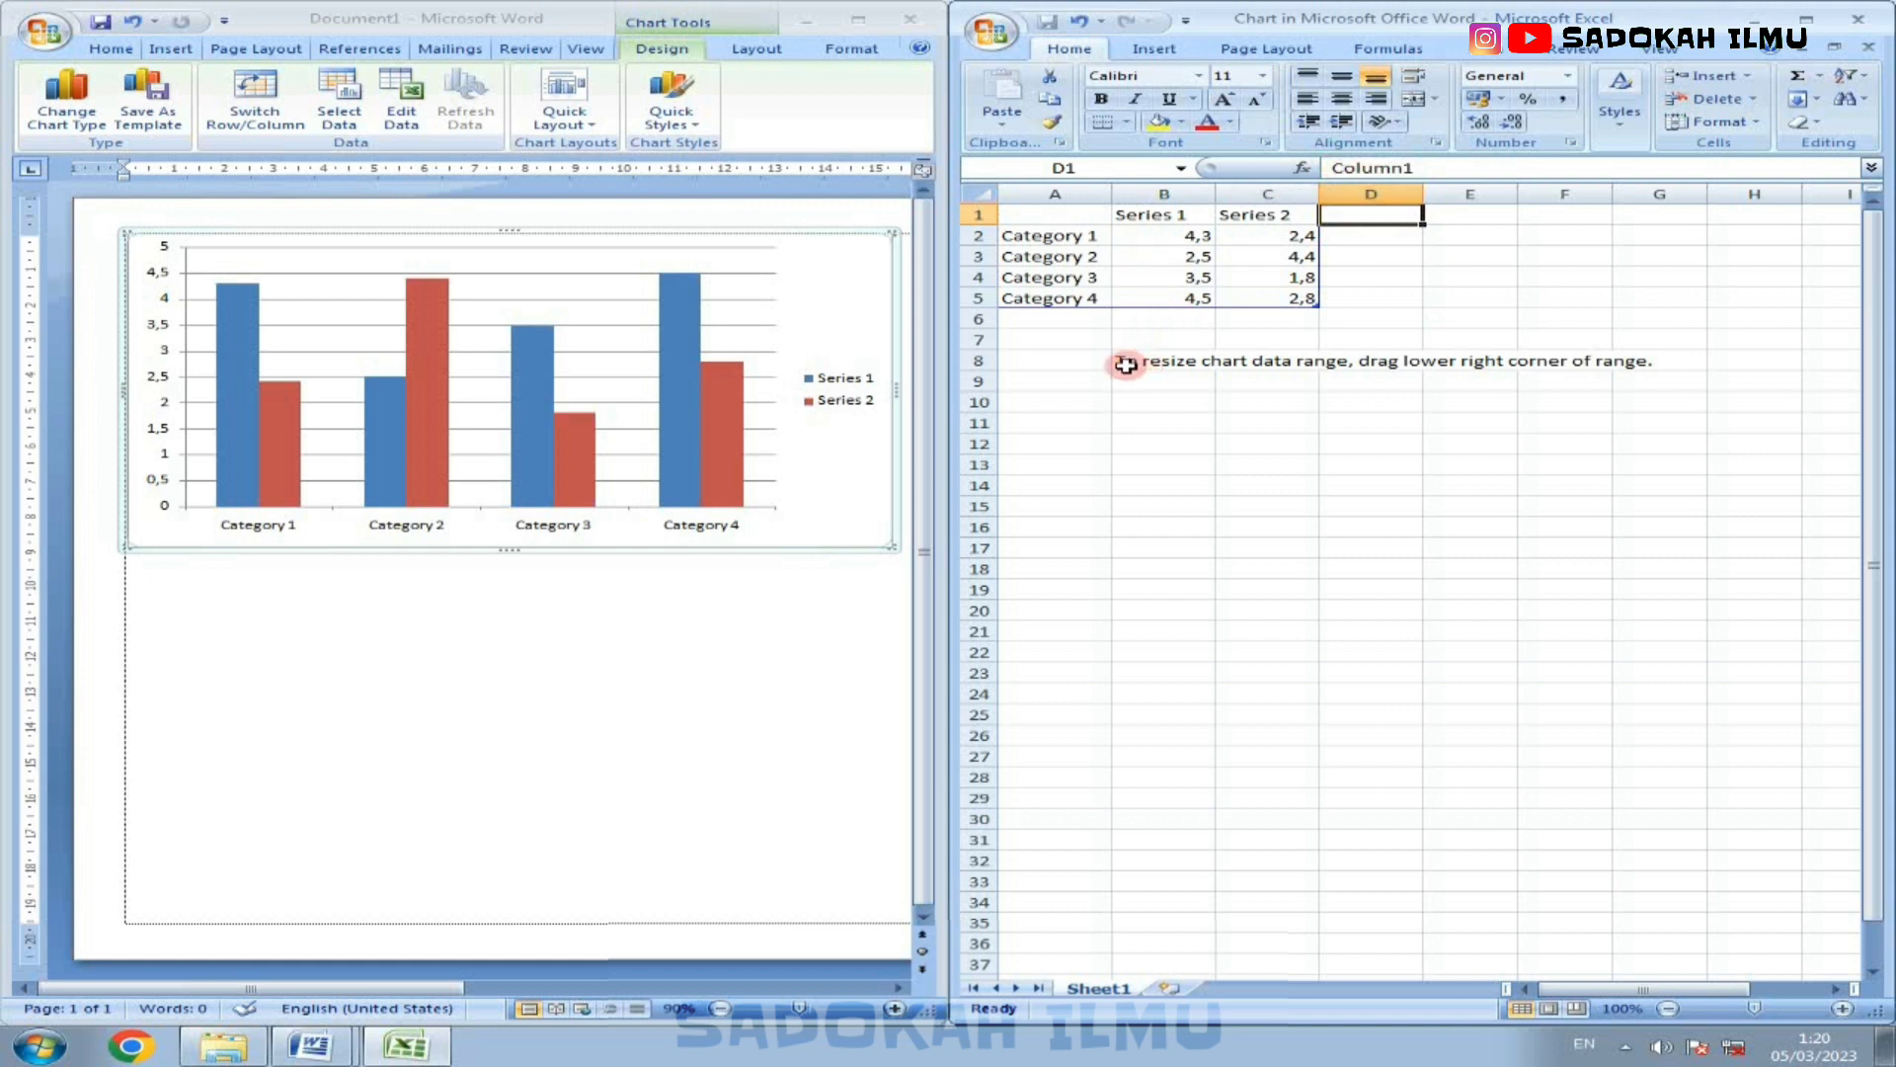
# Step: Delete the resize hint in row 8 of the sheet and extend the chart data range down to row 13
pyautogui.moveTo(1126, 363); pyautogui.dragTo(1642, 364)
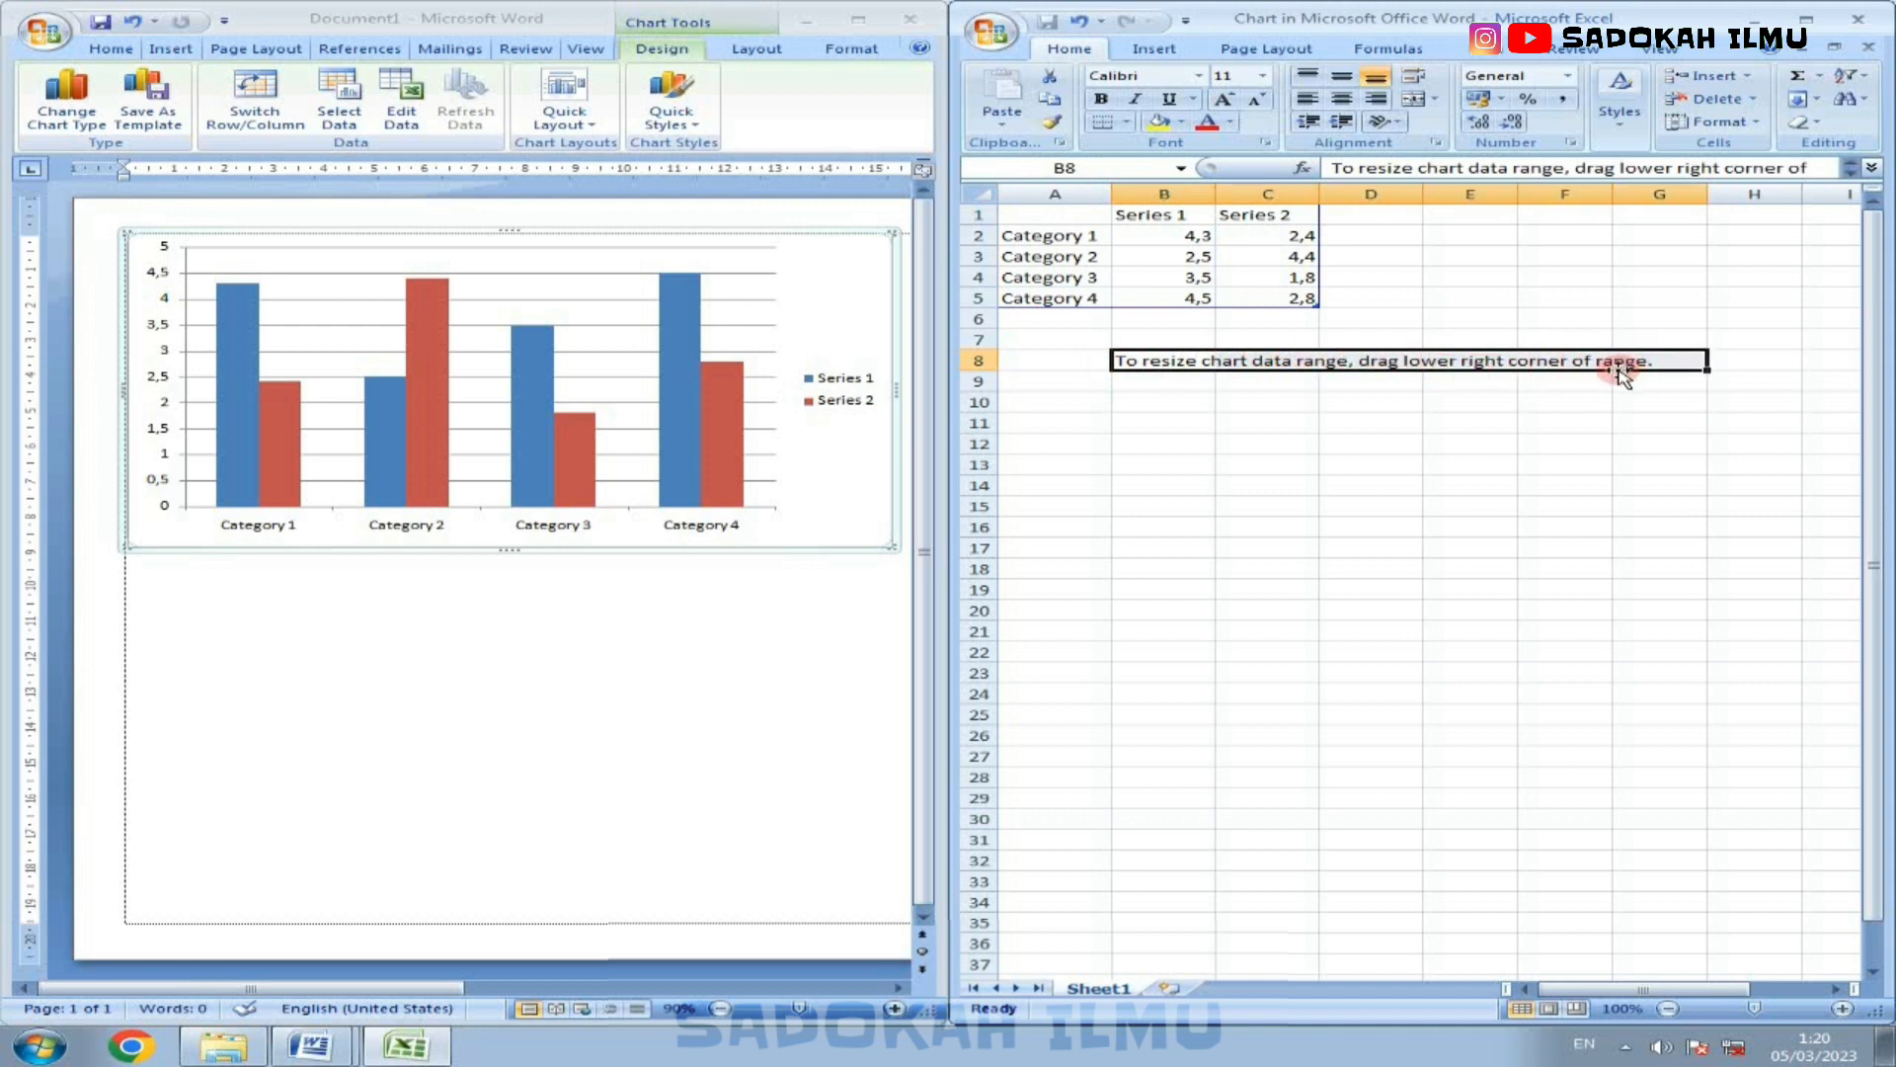
pyautogui.moveTo(1620, 373); pyautogui.dragTo(1613, 369)
pyautogui.press('Delete')
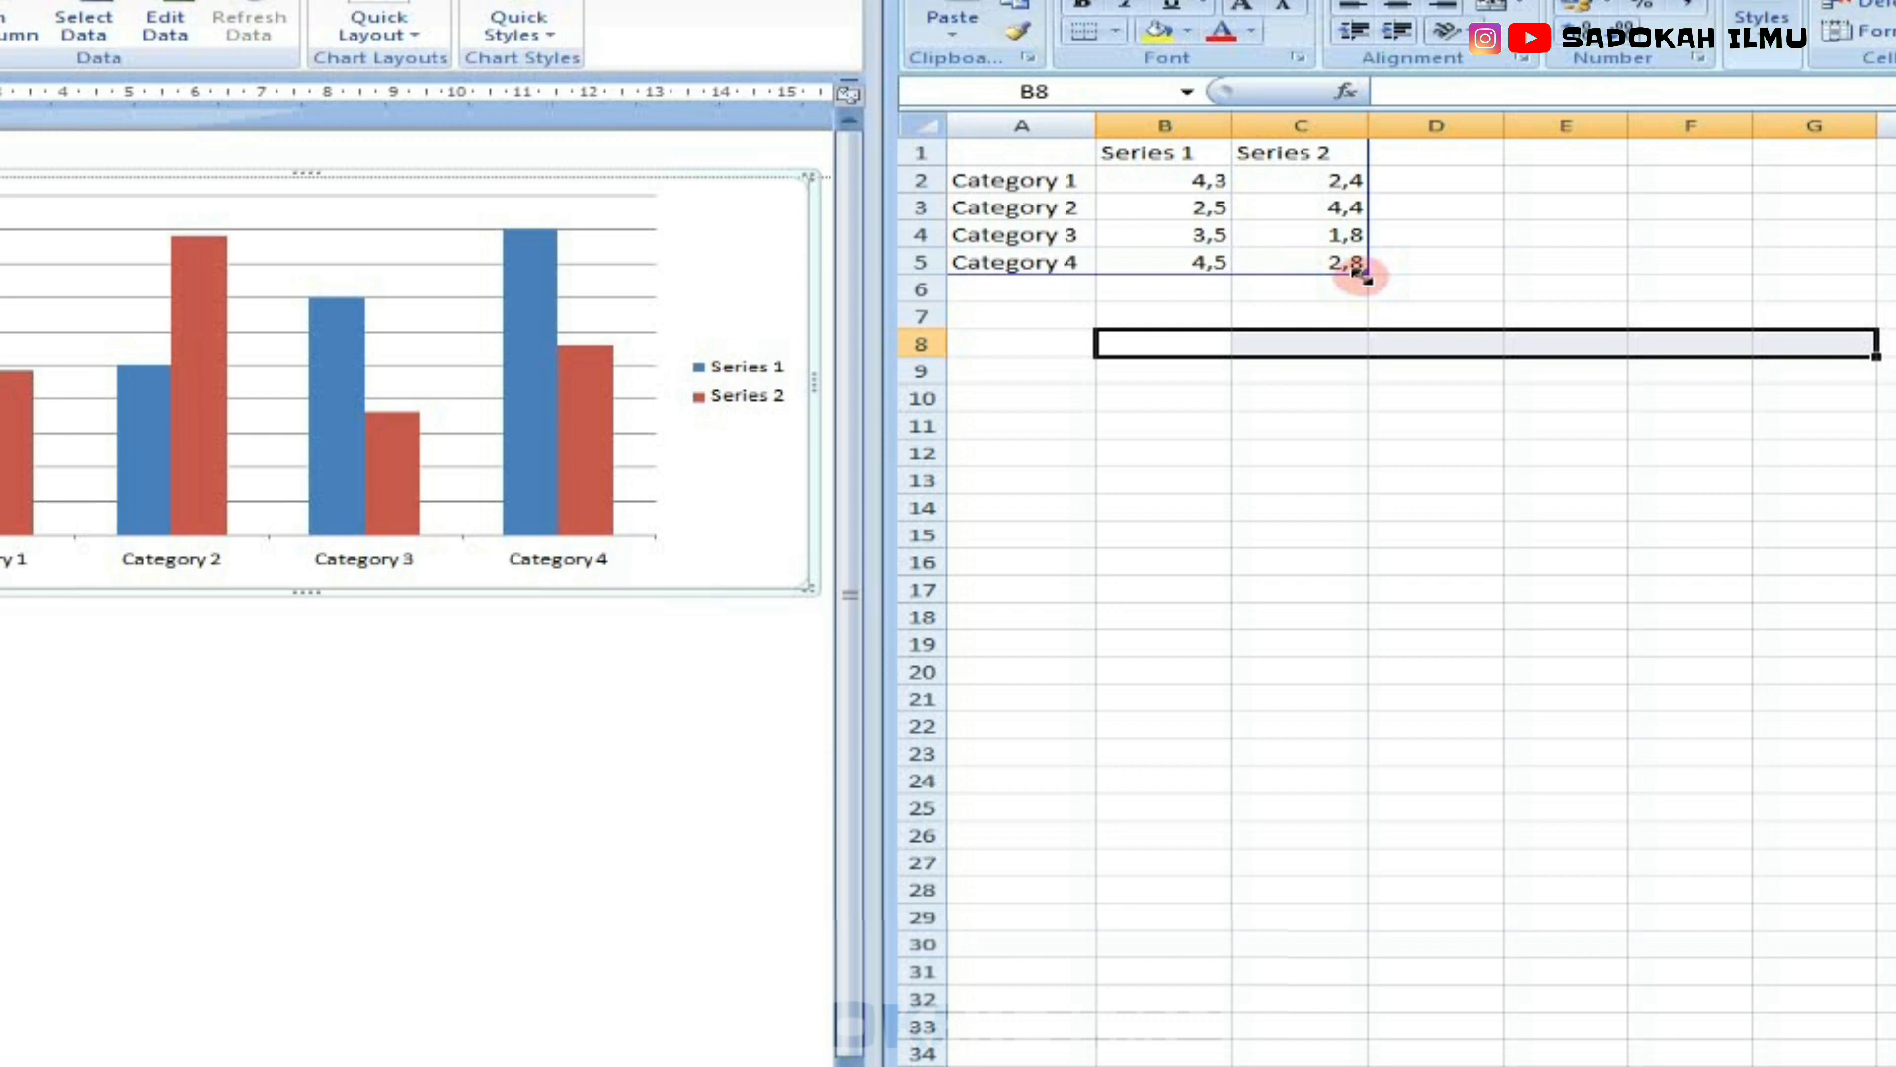
pyautogui.moveTo(1358, 271); pyautogui.dragTo(1301, 485)
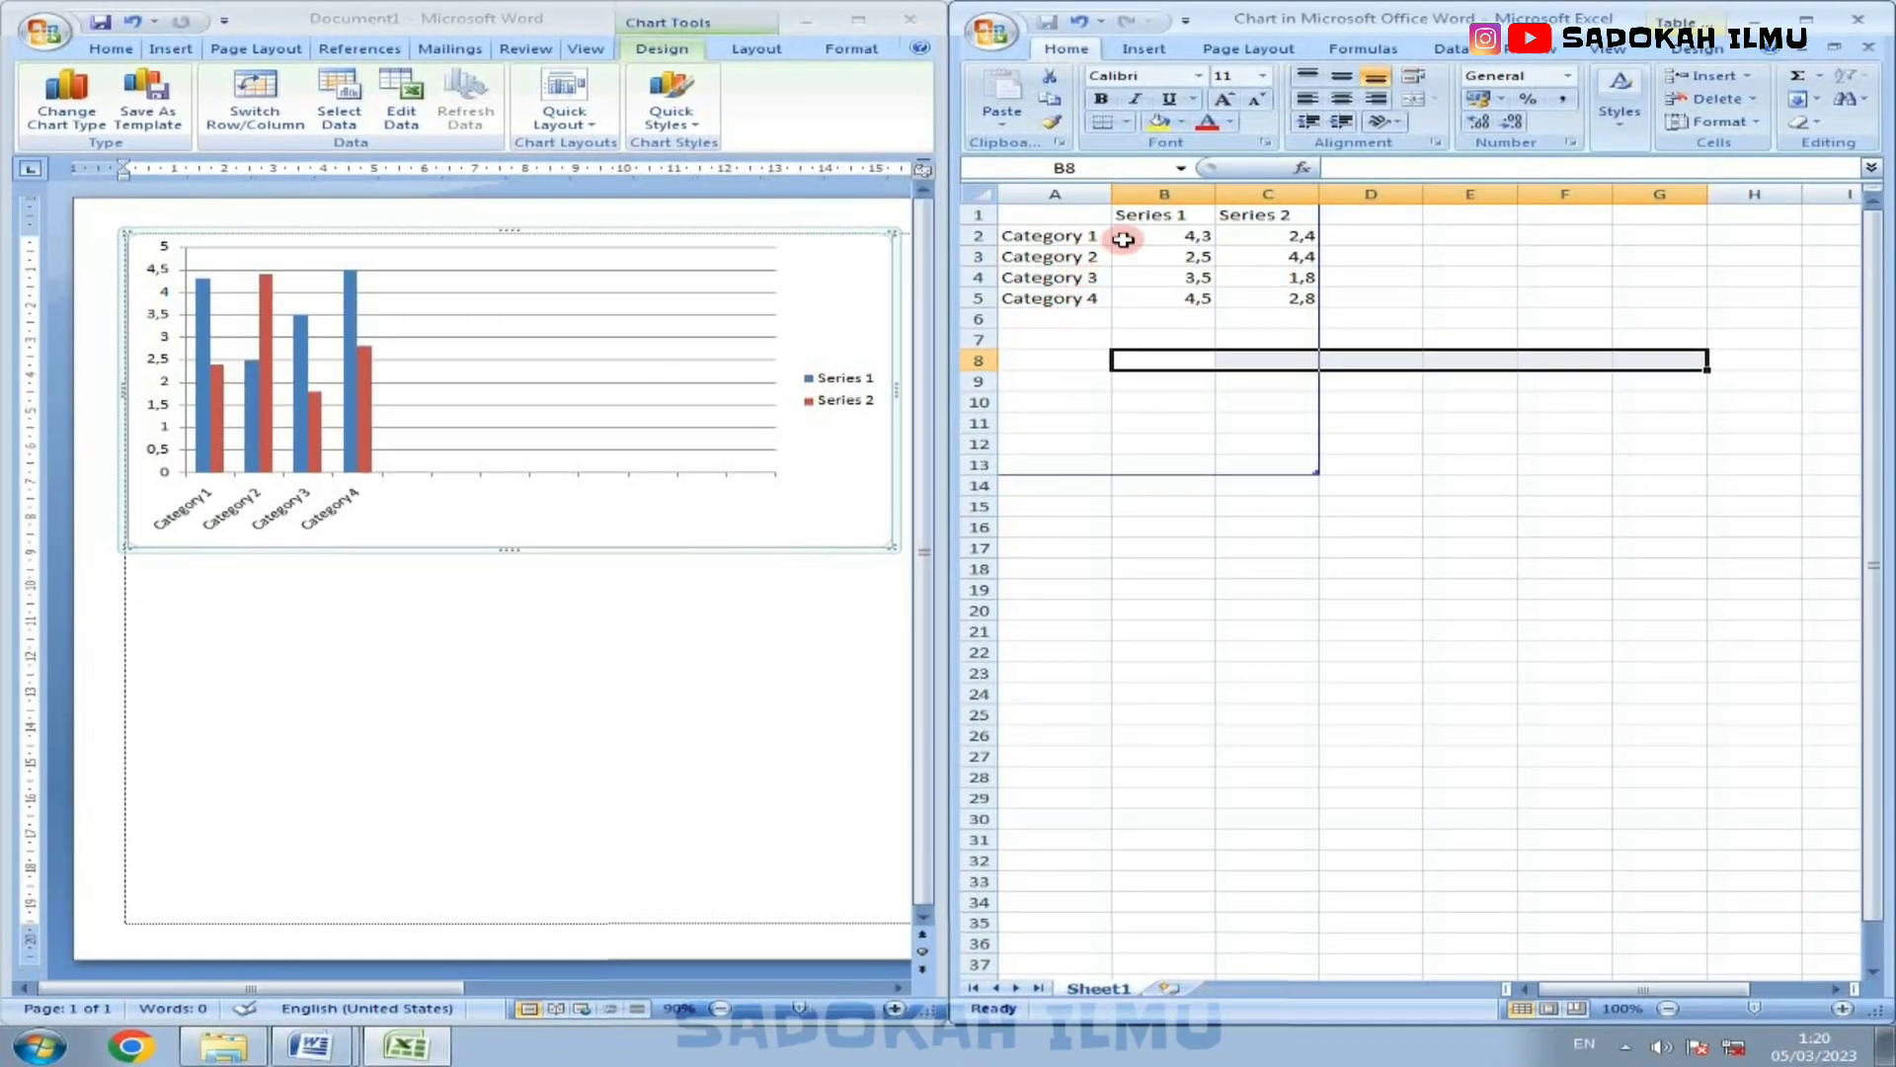
# Step: Name the chart series Perempuan in B1 and Laki-laki in C1, and widen columns B and C to fit the headers
pyautogui.click(1165, 215)
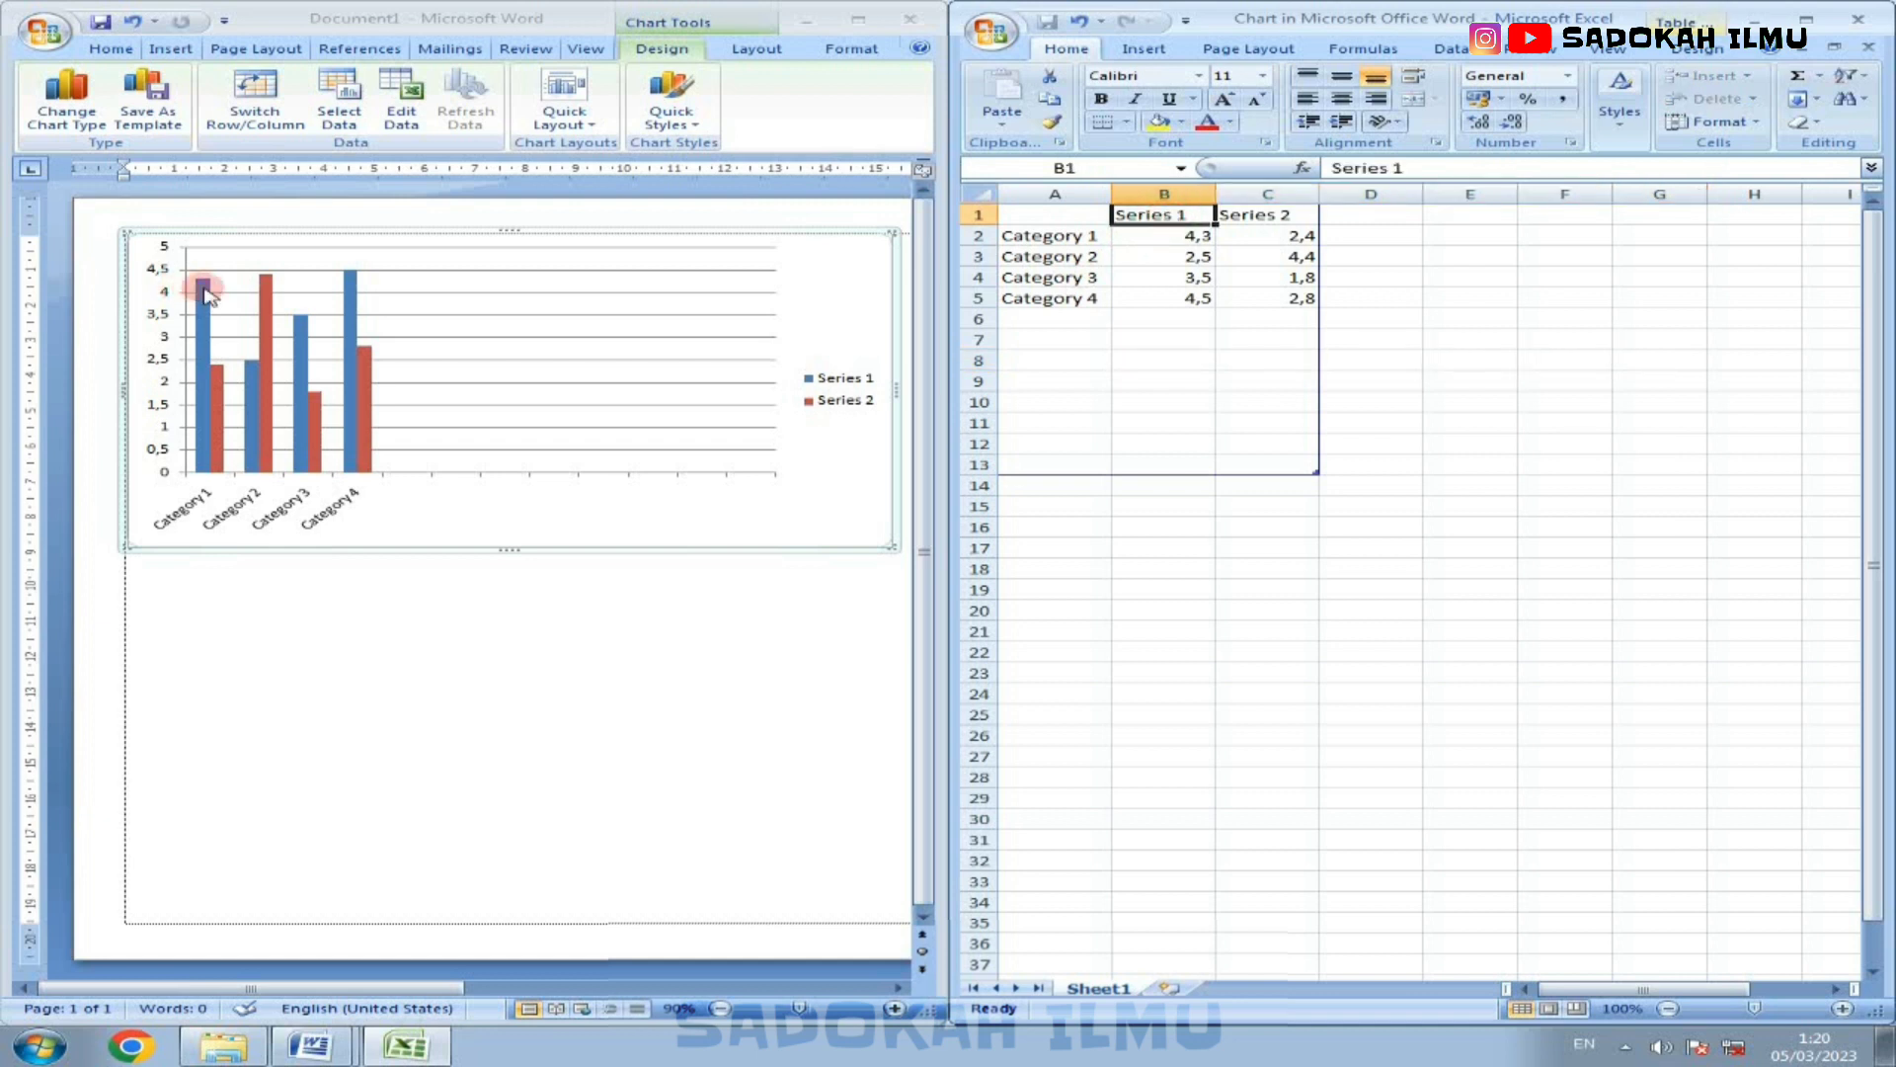
pyautogui.moveTo(204, 294)
pyautogui.write('Perempuan')
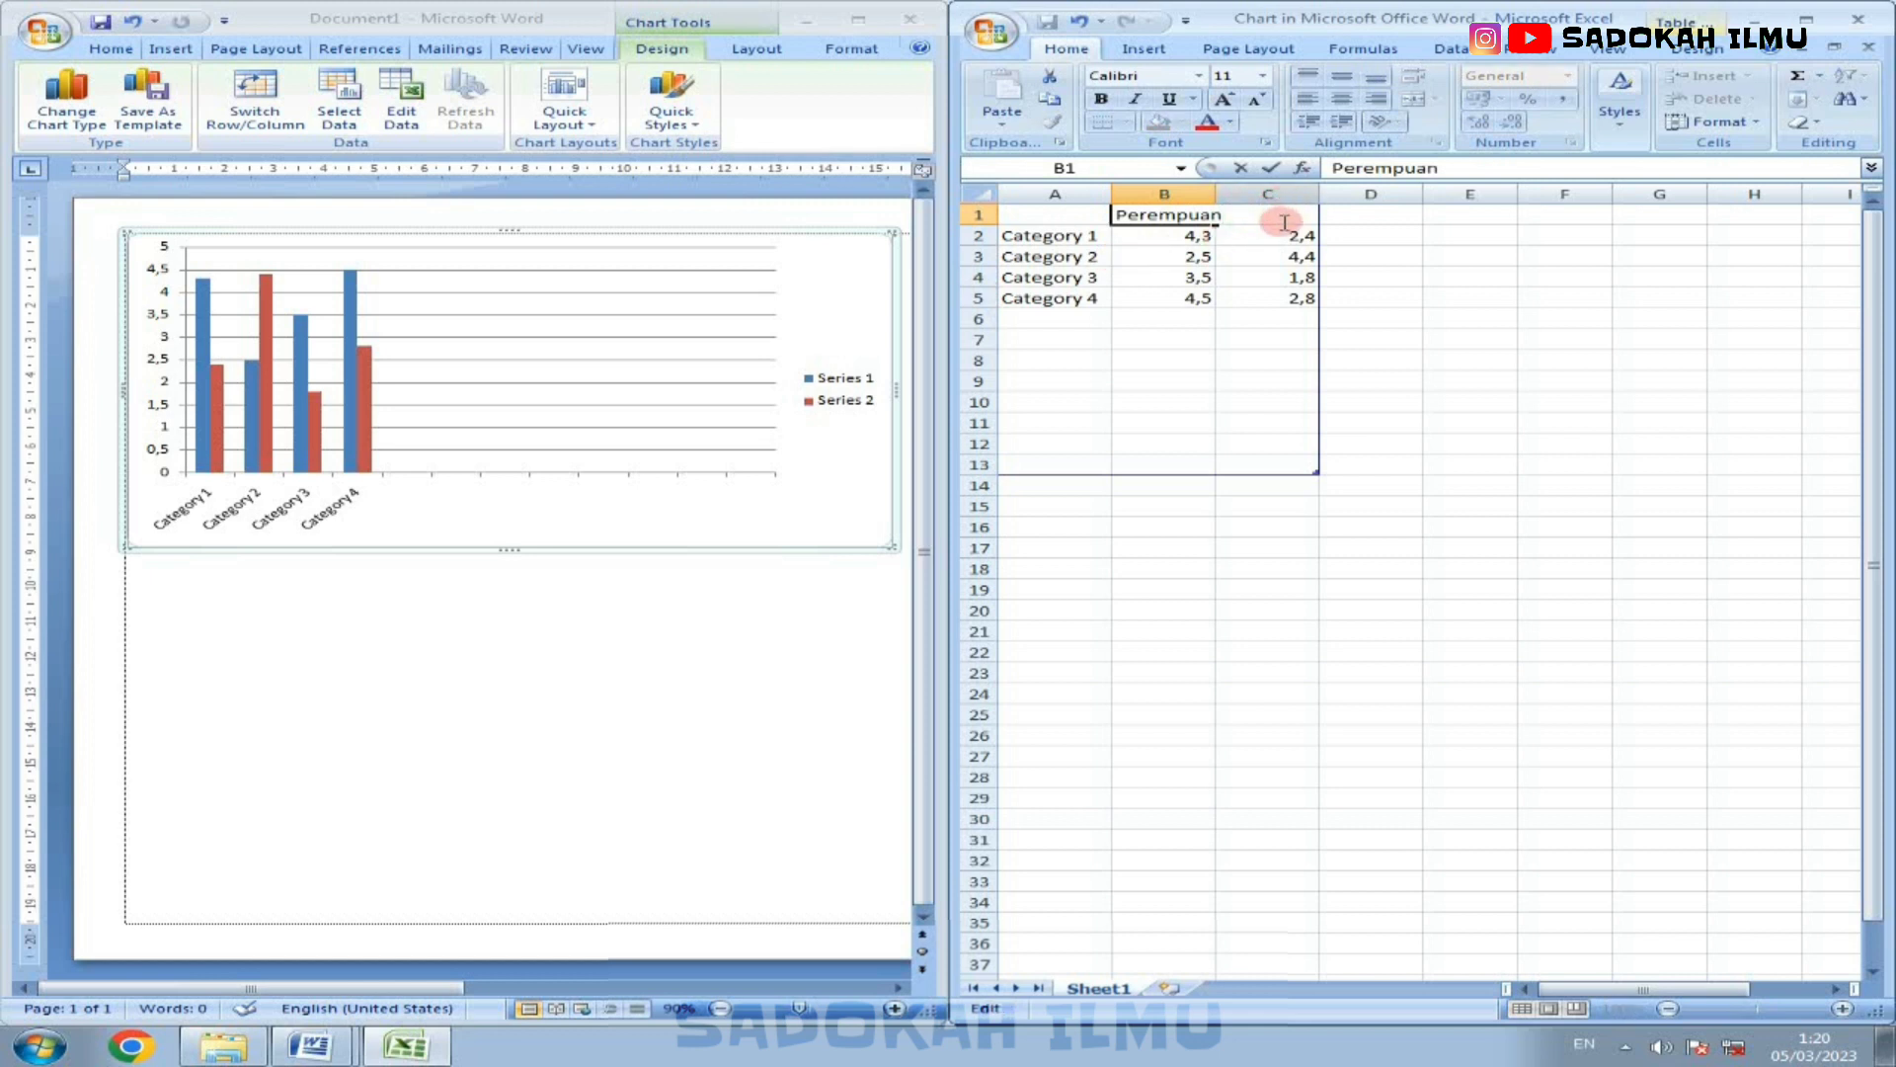
pyautogui.click(1274, 215)
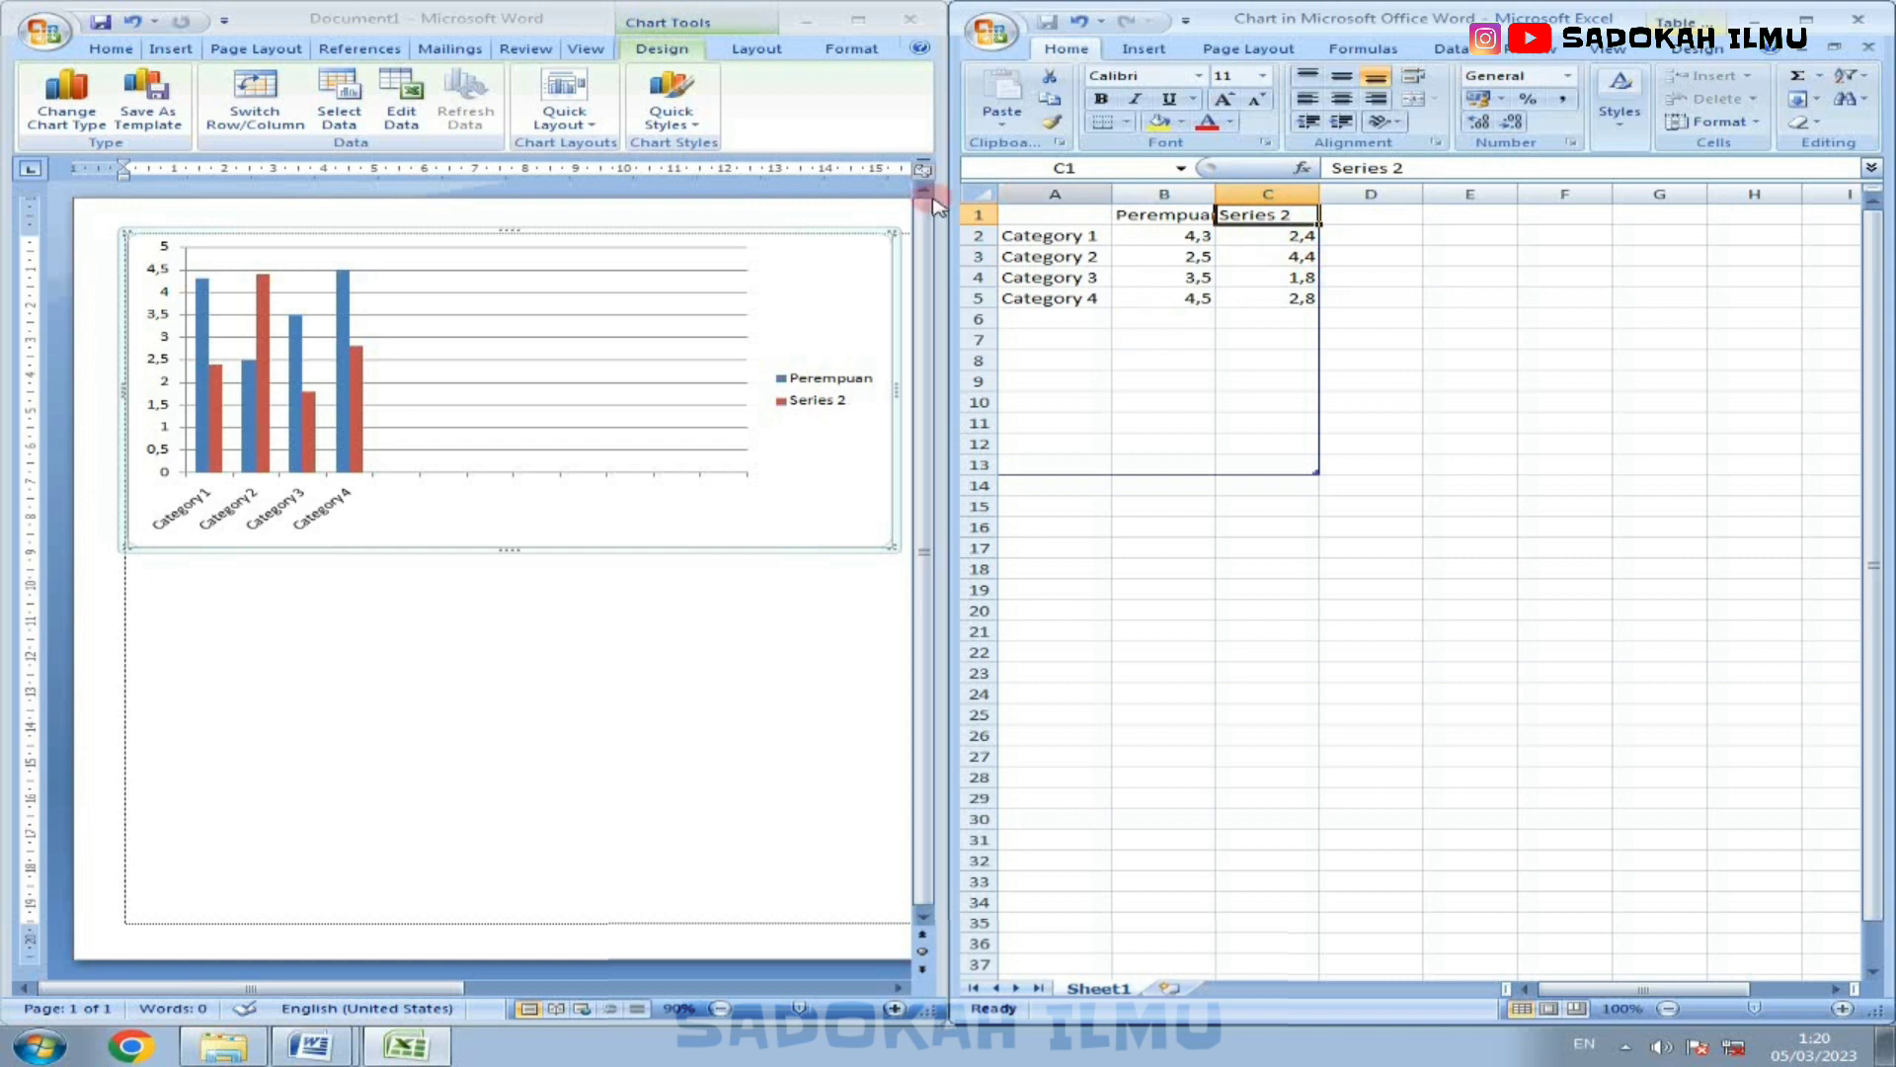
pyautogui.click(622, 286)
pyautogui.click(1160, 181)
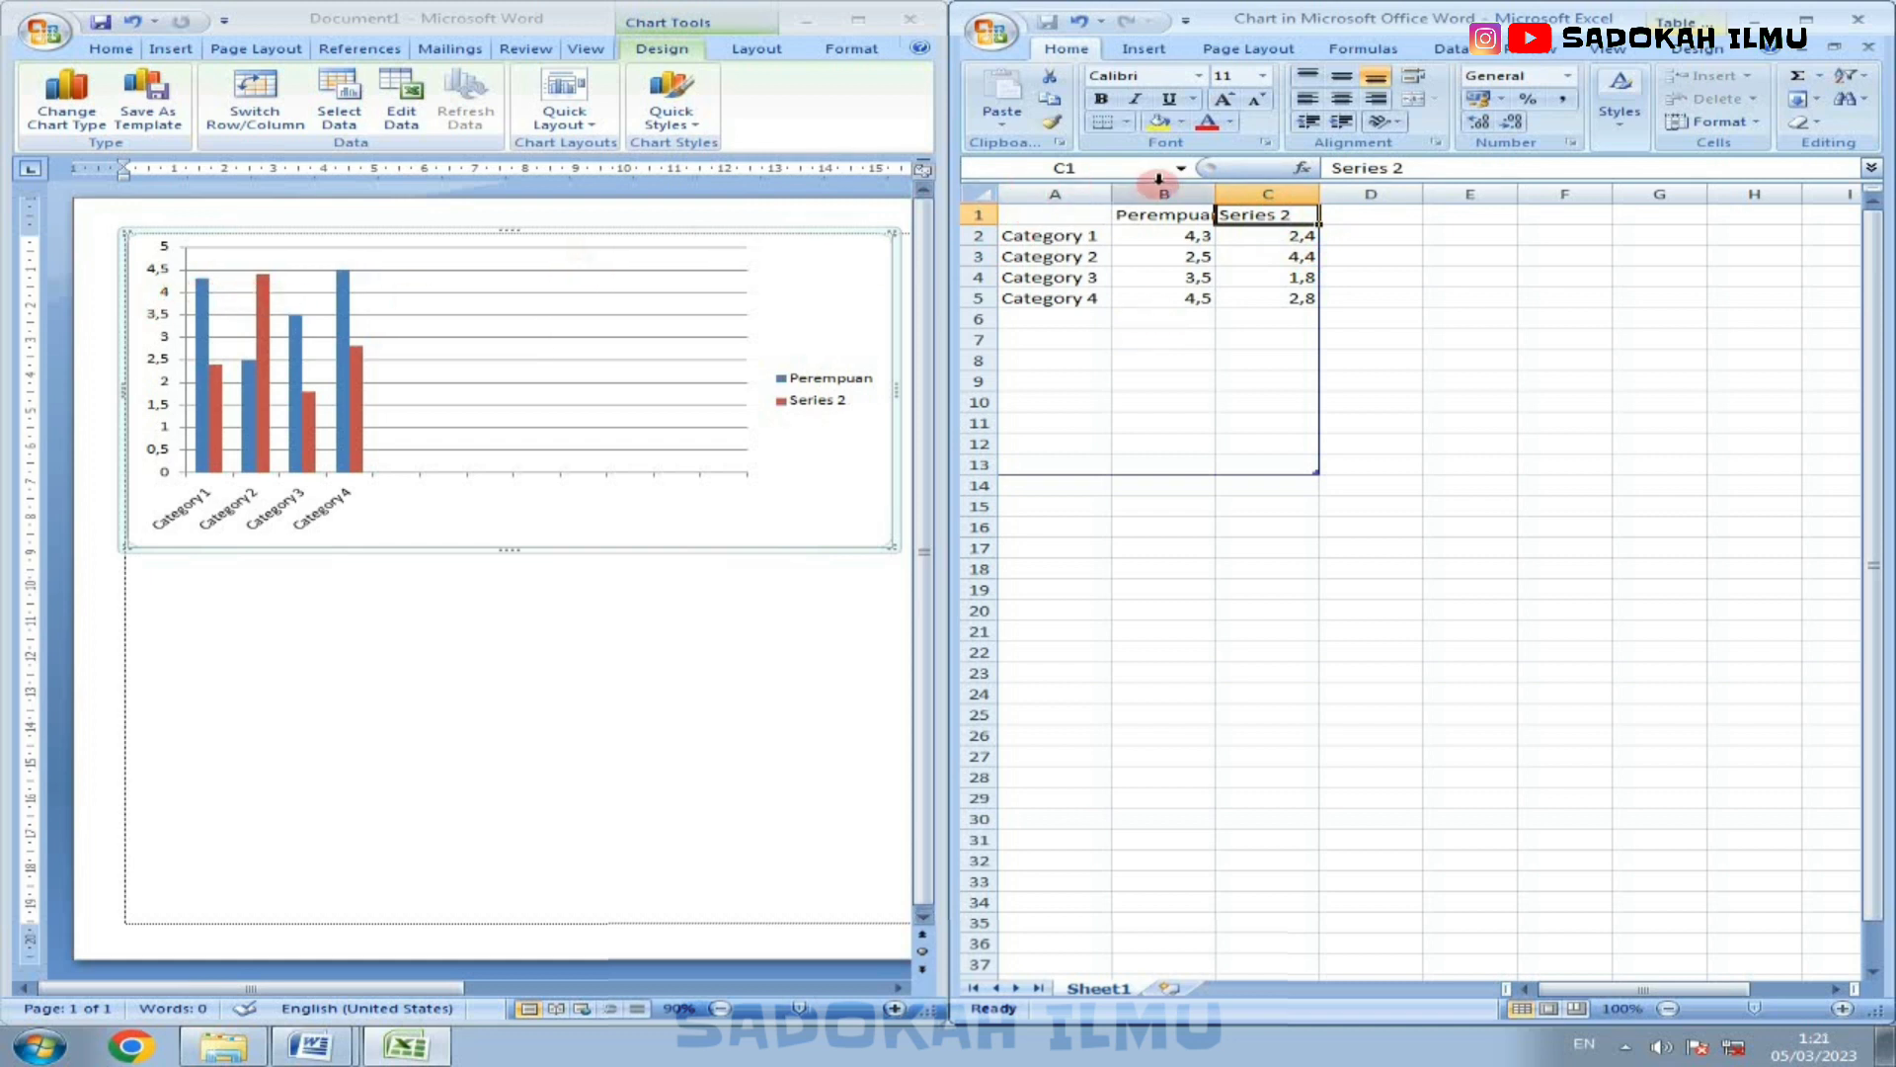
pyautogui.write('Laki-laki')
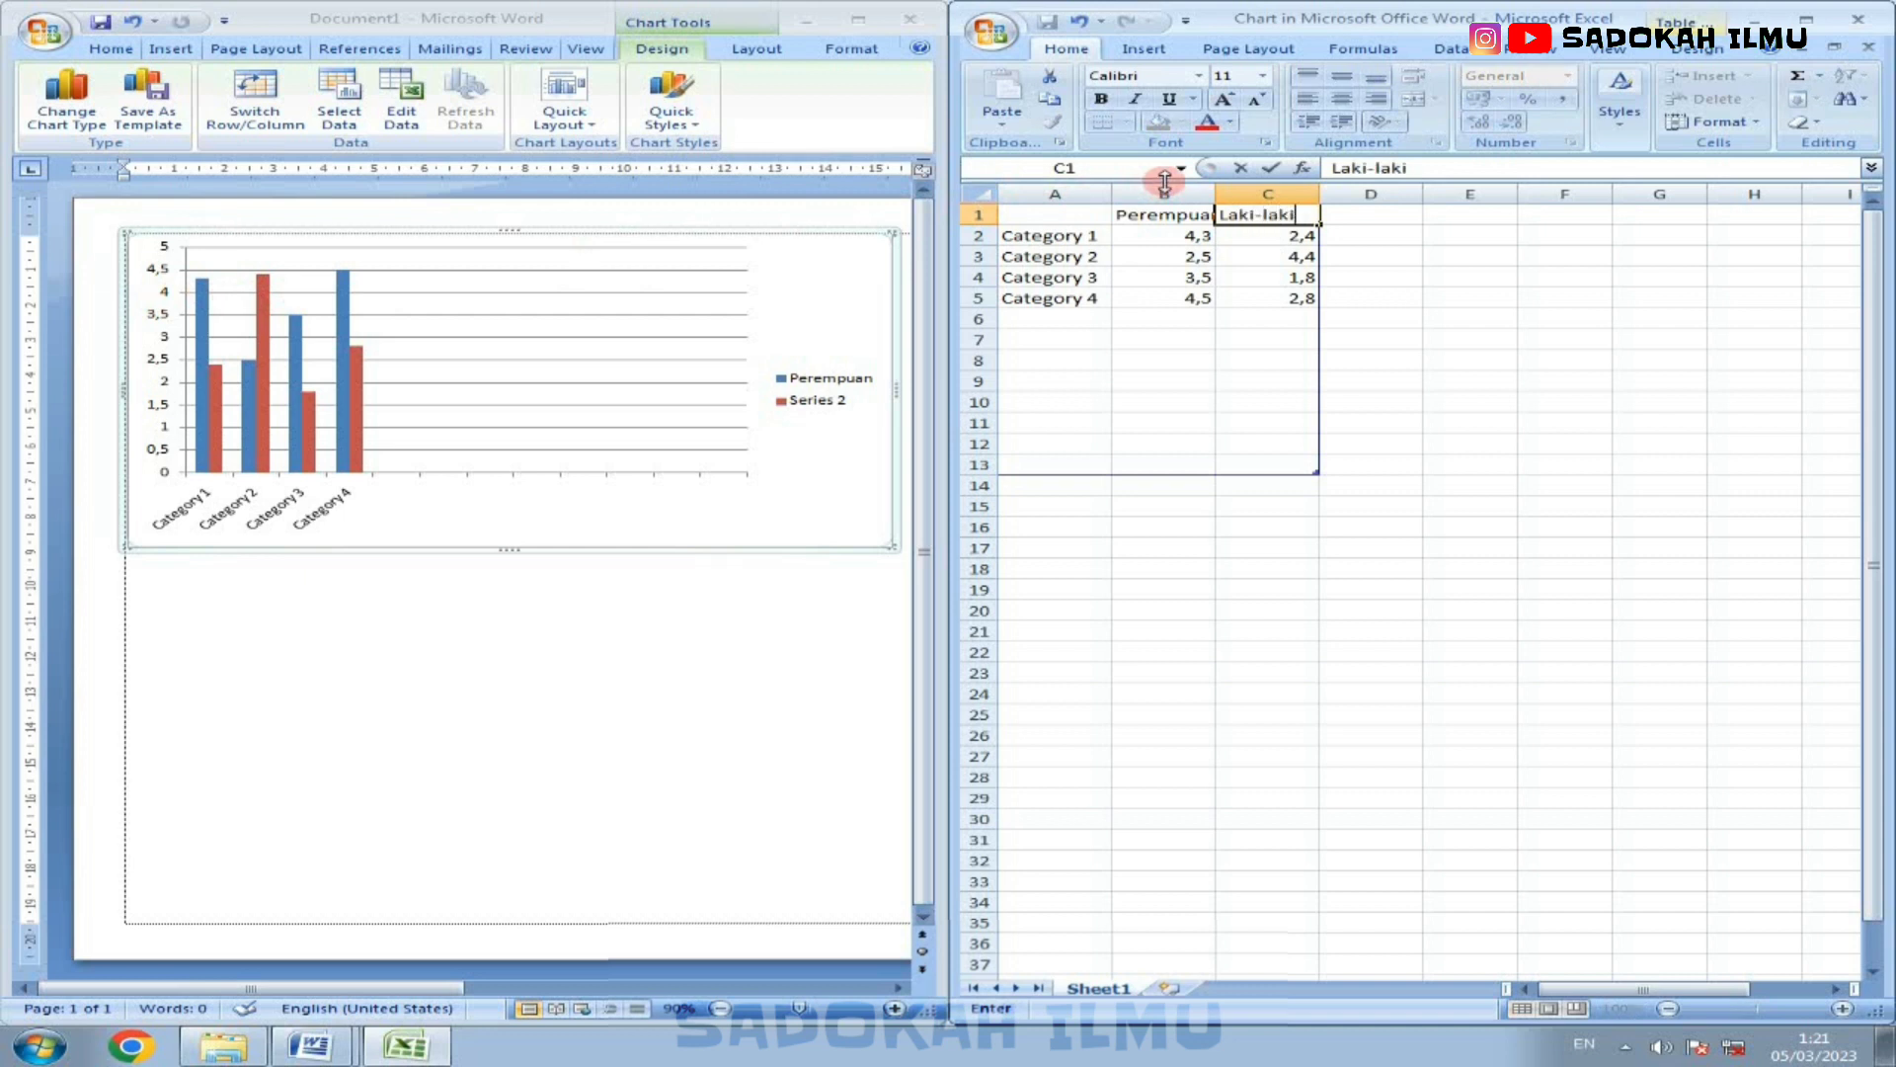
pyautogui.click(1207, 297)
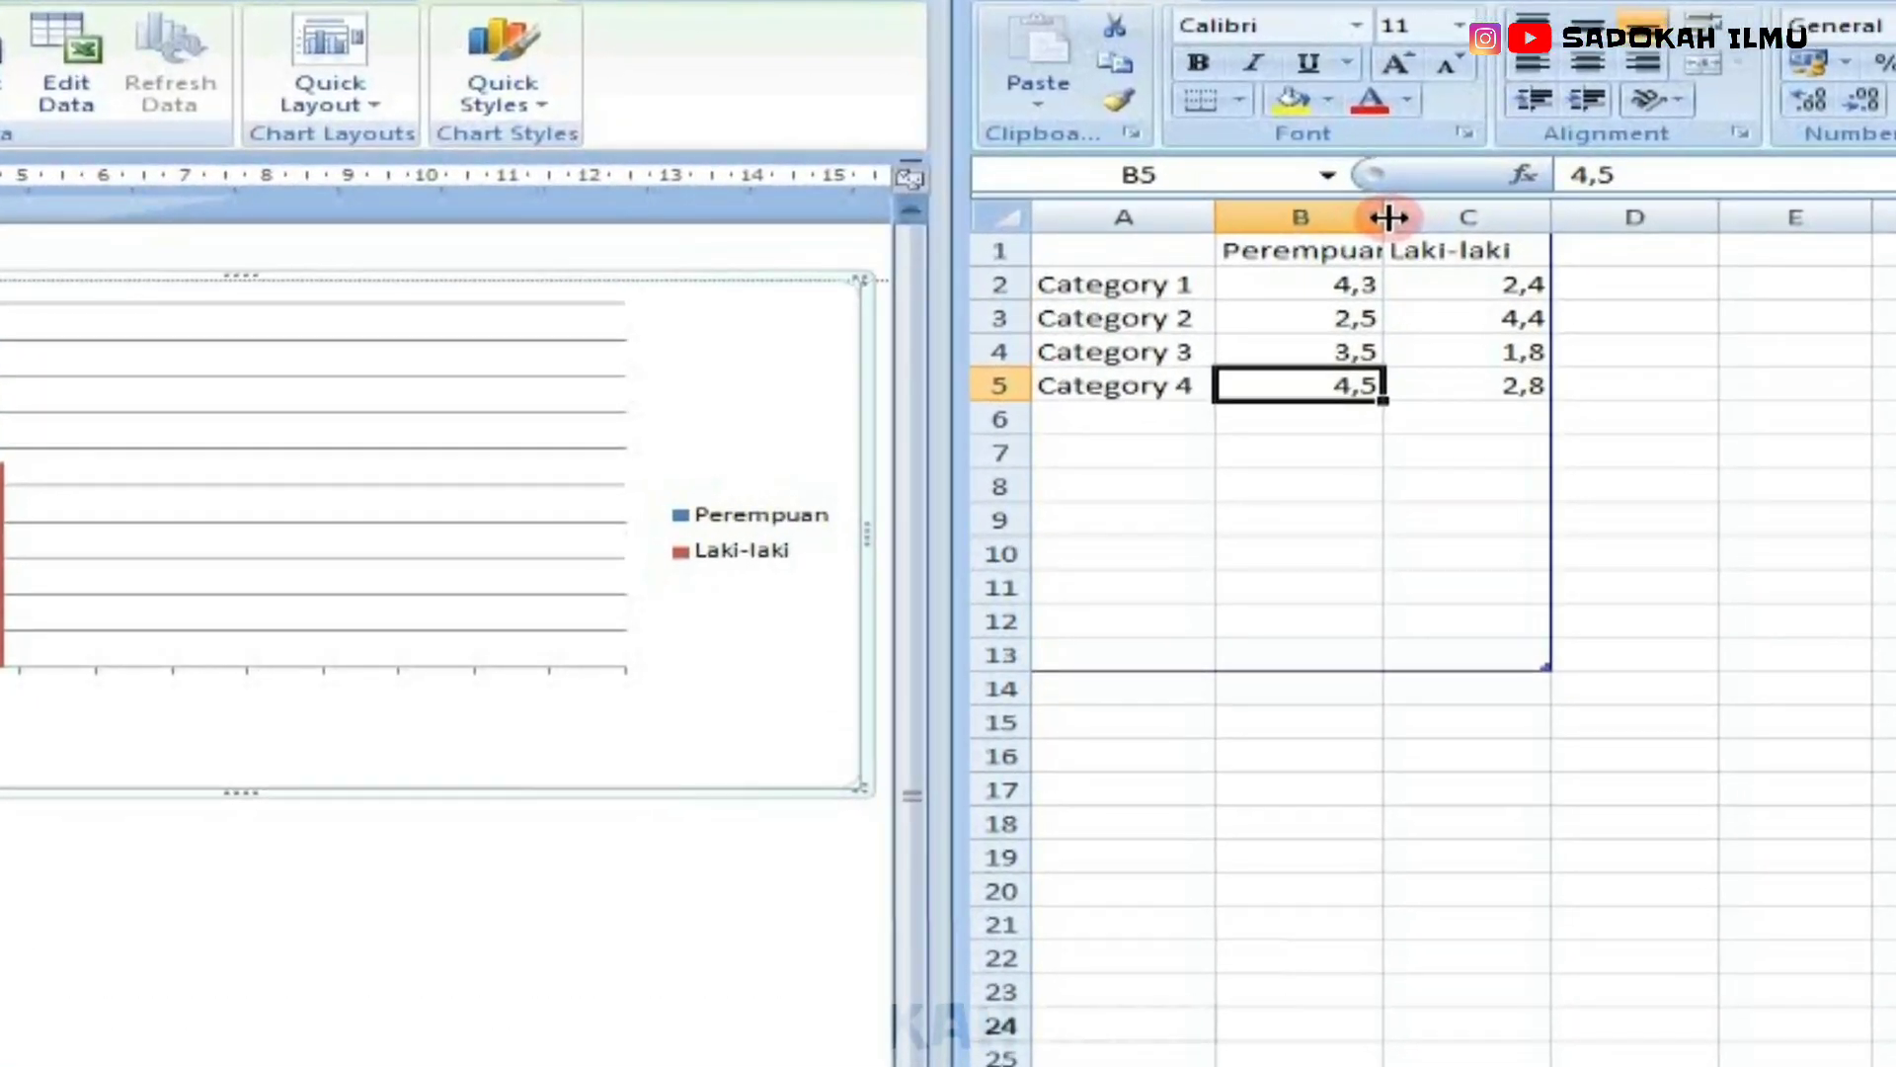
pyautogui.moveTo(1389, 217); pyautogui.dragTo(1441, 214)
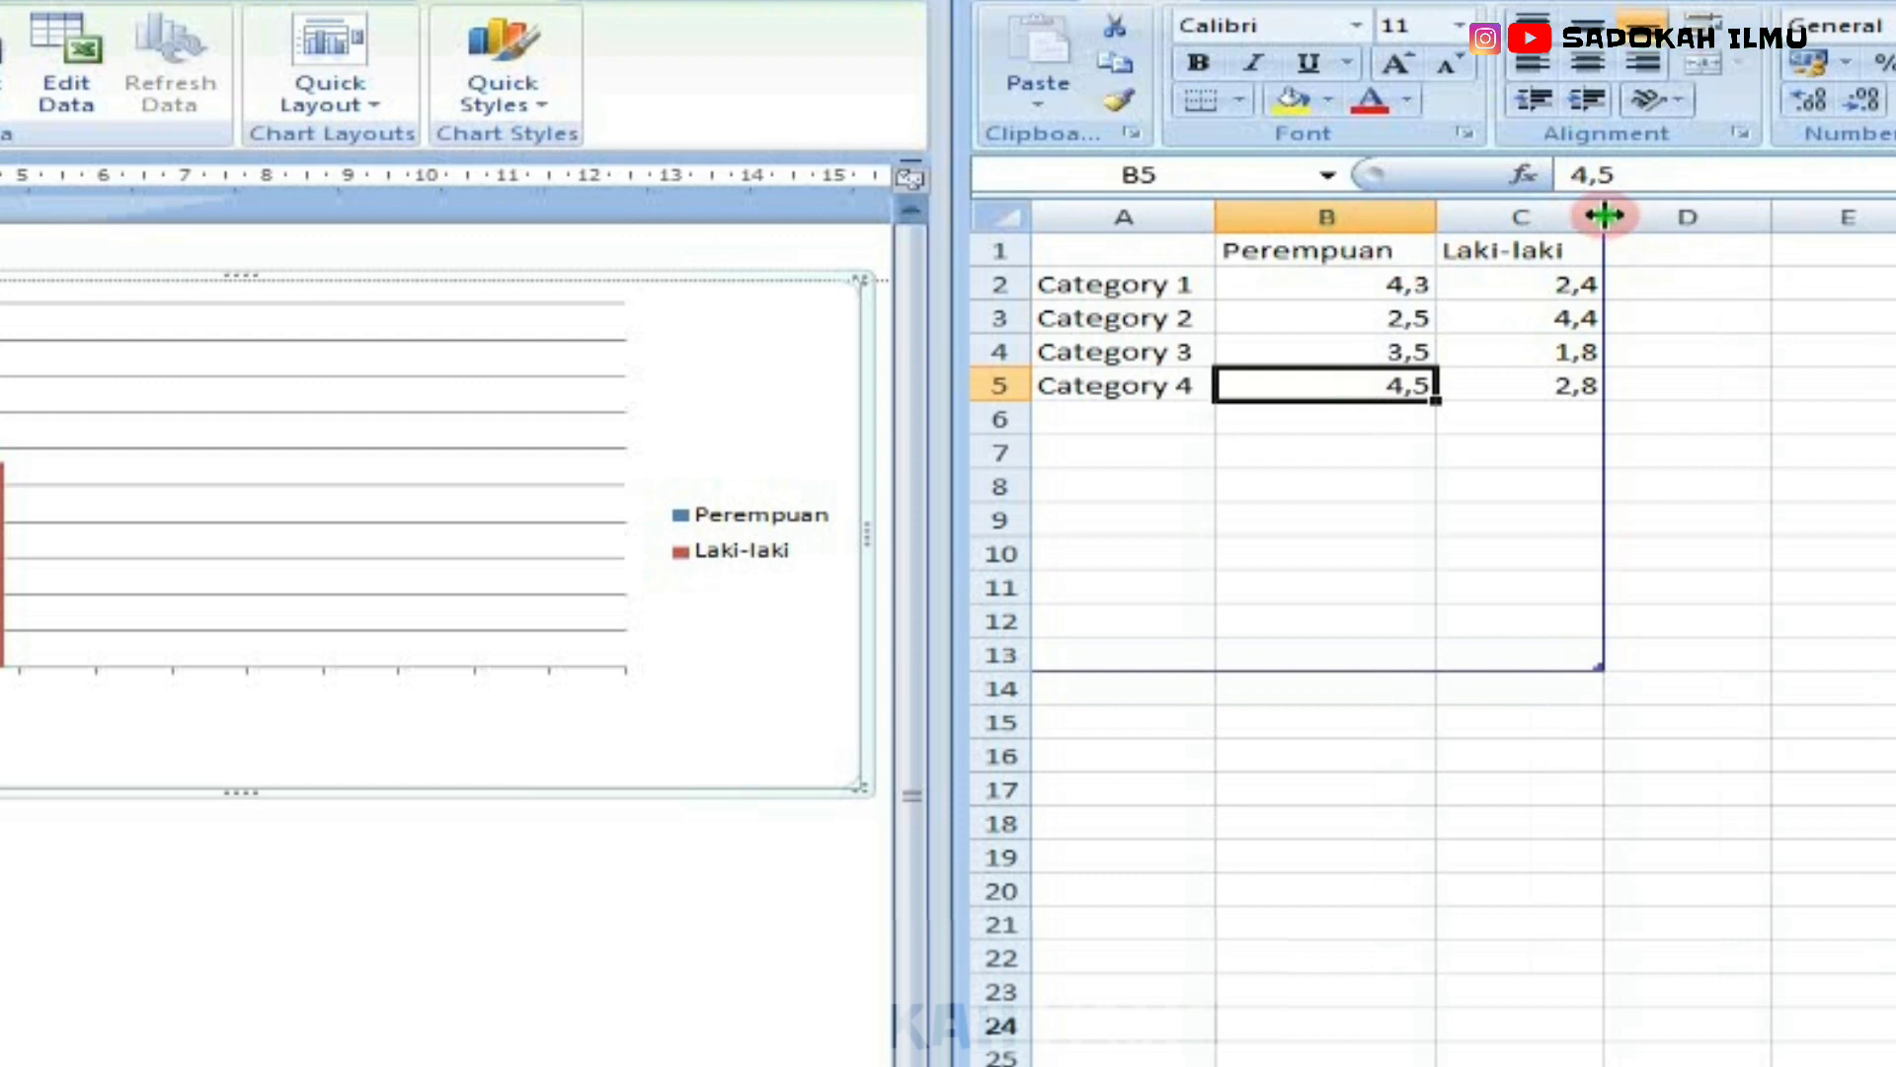
pyautogui.moveTo(1603, 214); pyautogui.dragTo(1637, 226)
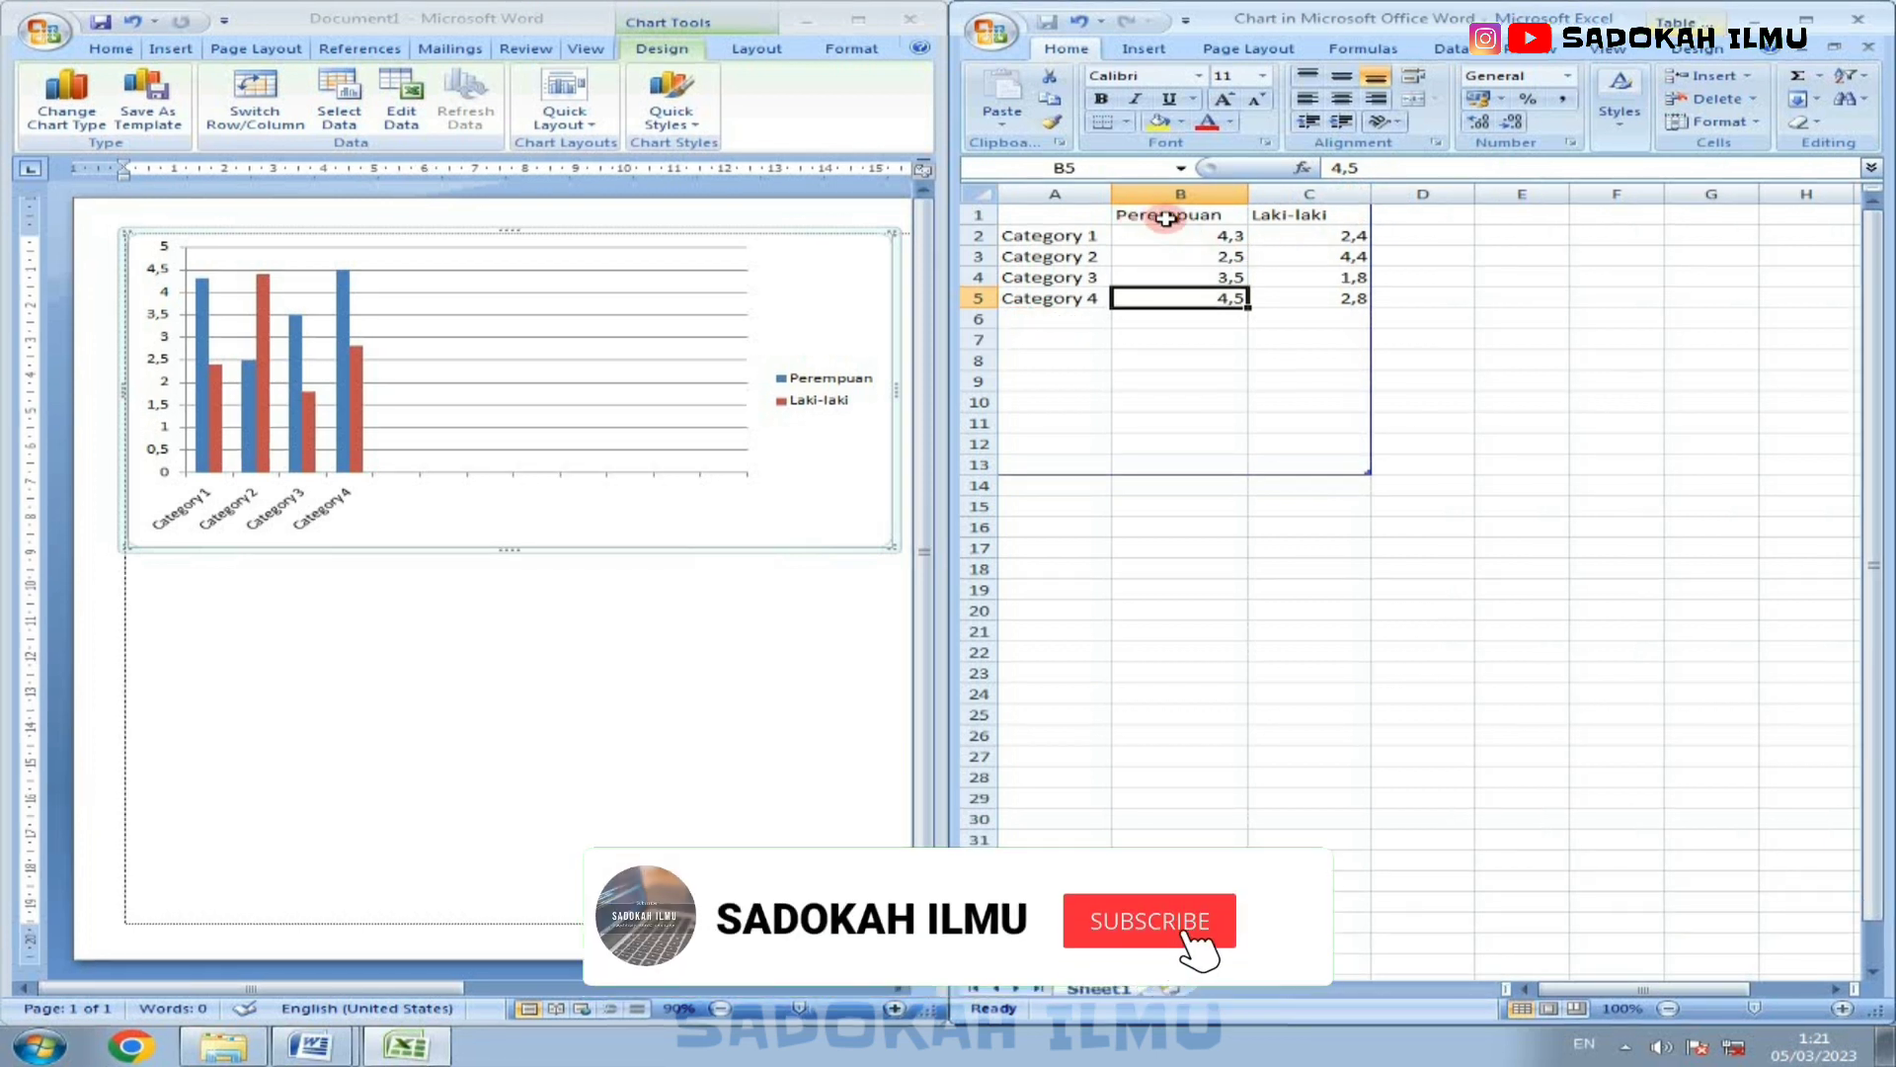
# Step: Clear the placeholder category names in A2:A5 of the chart's sheet
pyautogui.click(1042, 238)
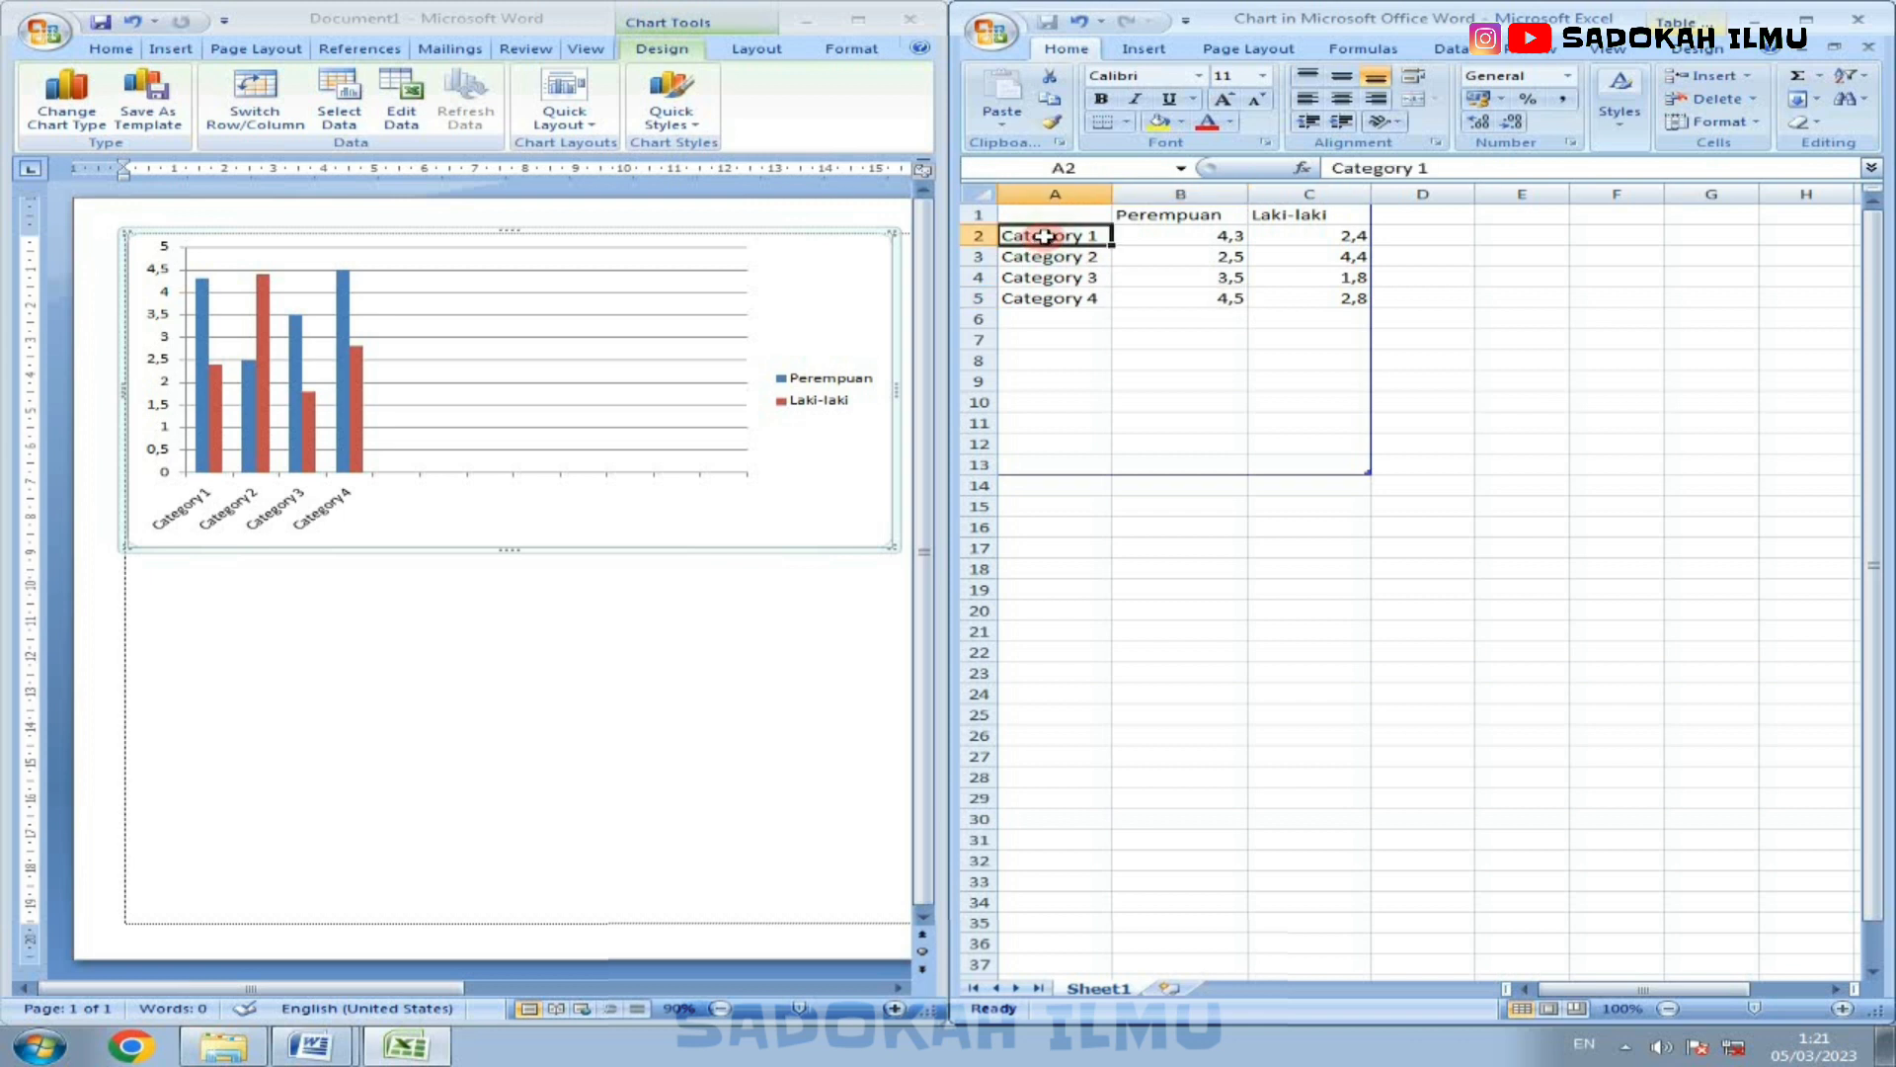
pyautogui.moveTo(1045, 237); pyautogui.dragTo(1059, 297)
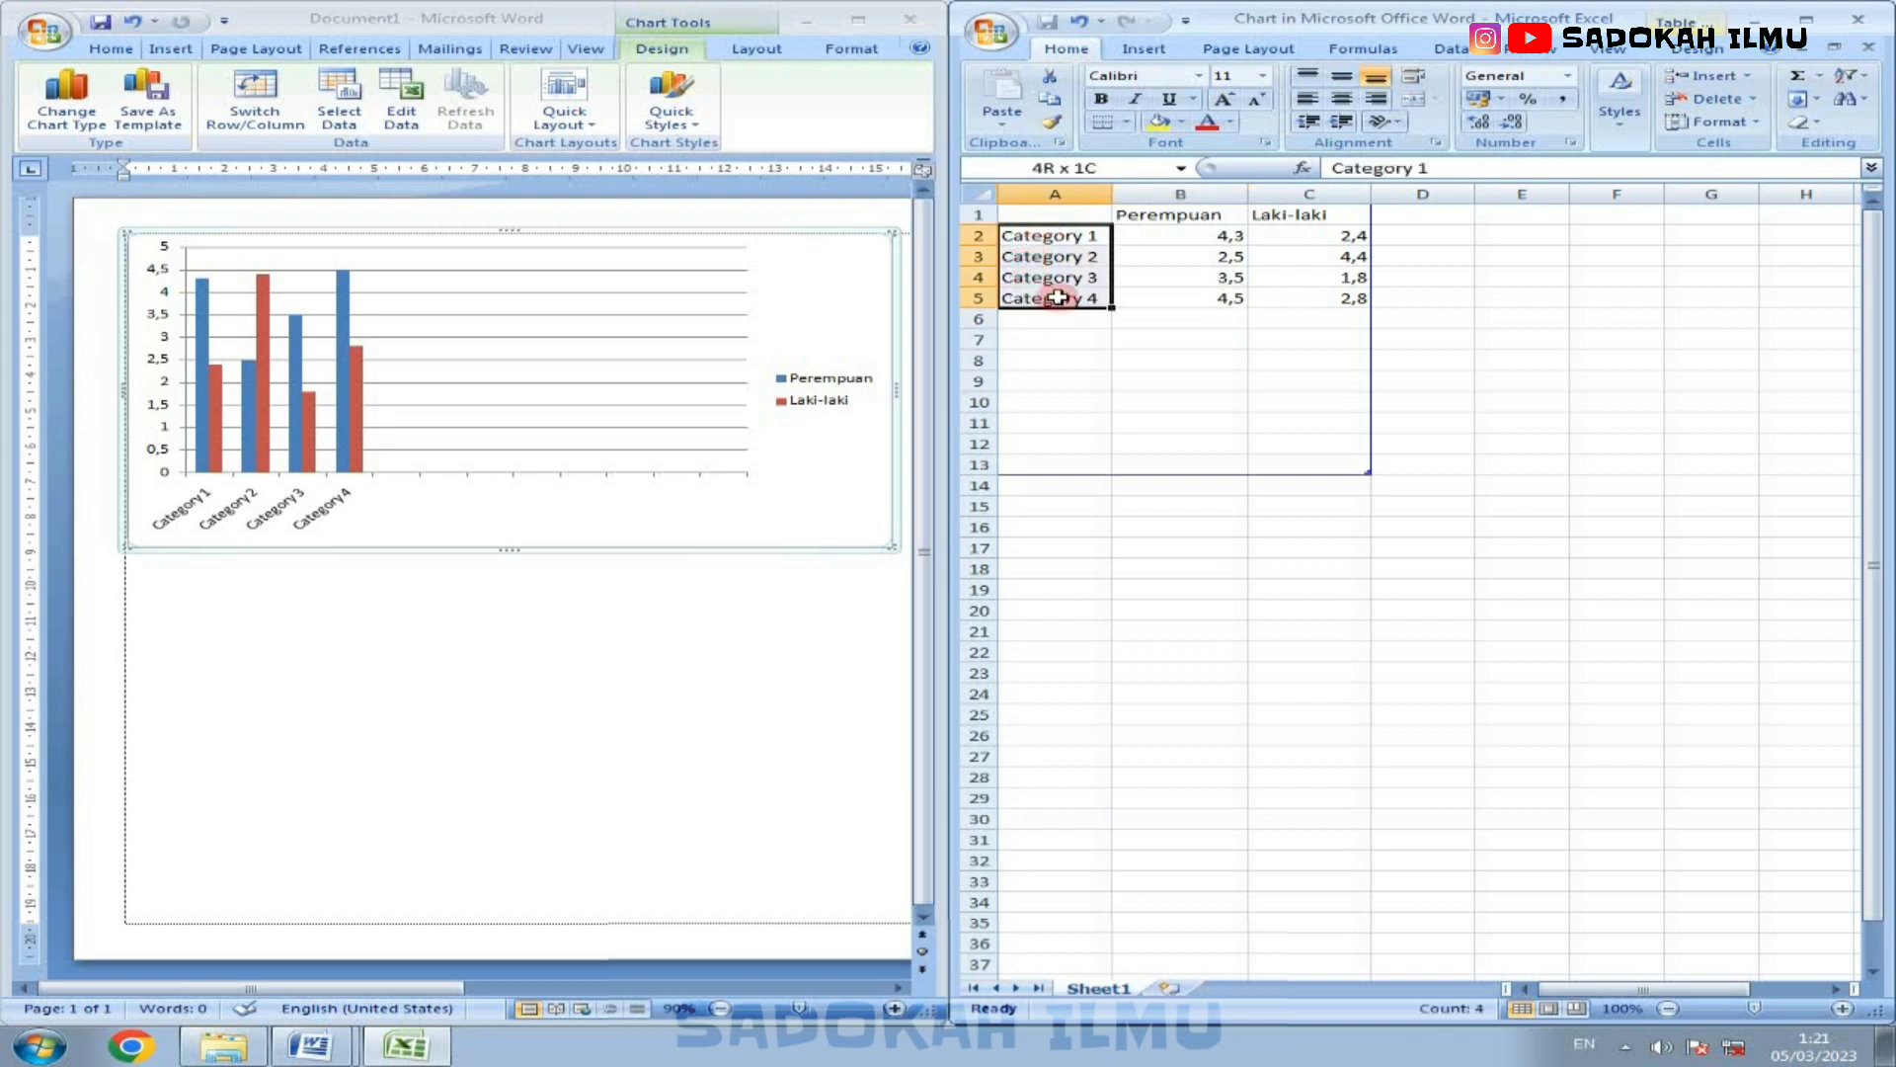
pyautogui.press('Delete')
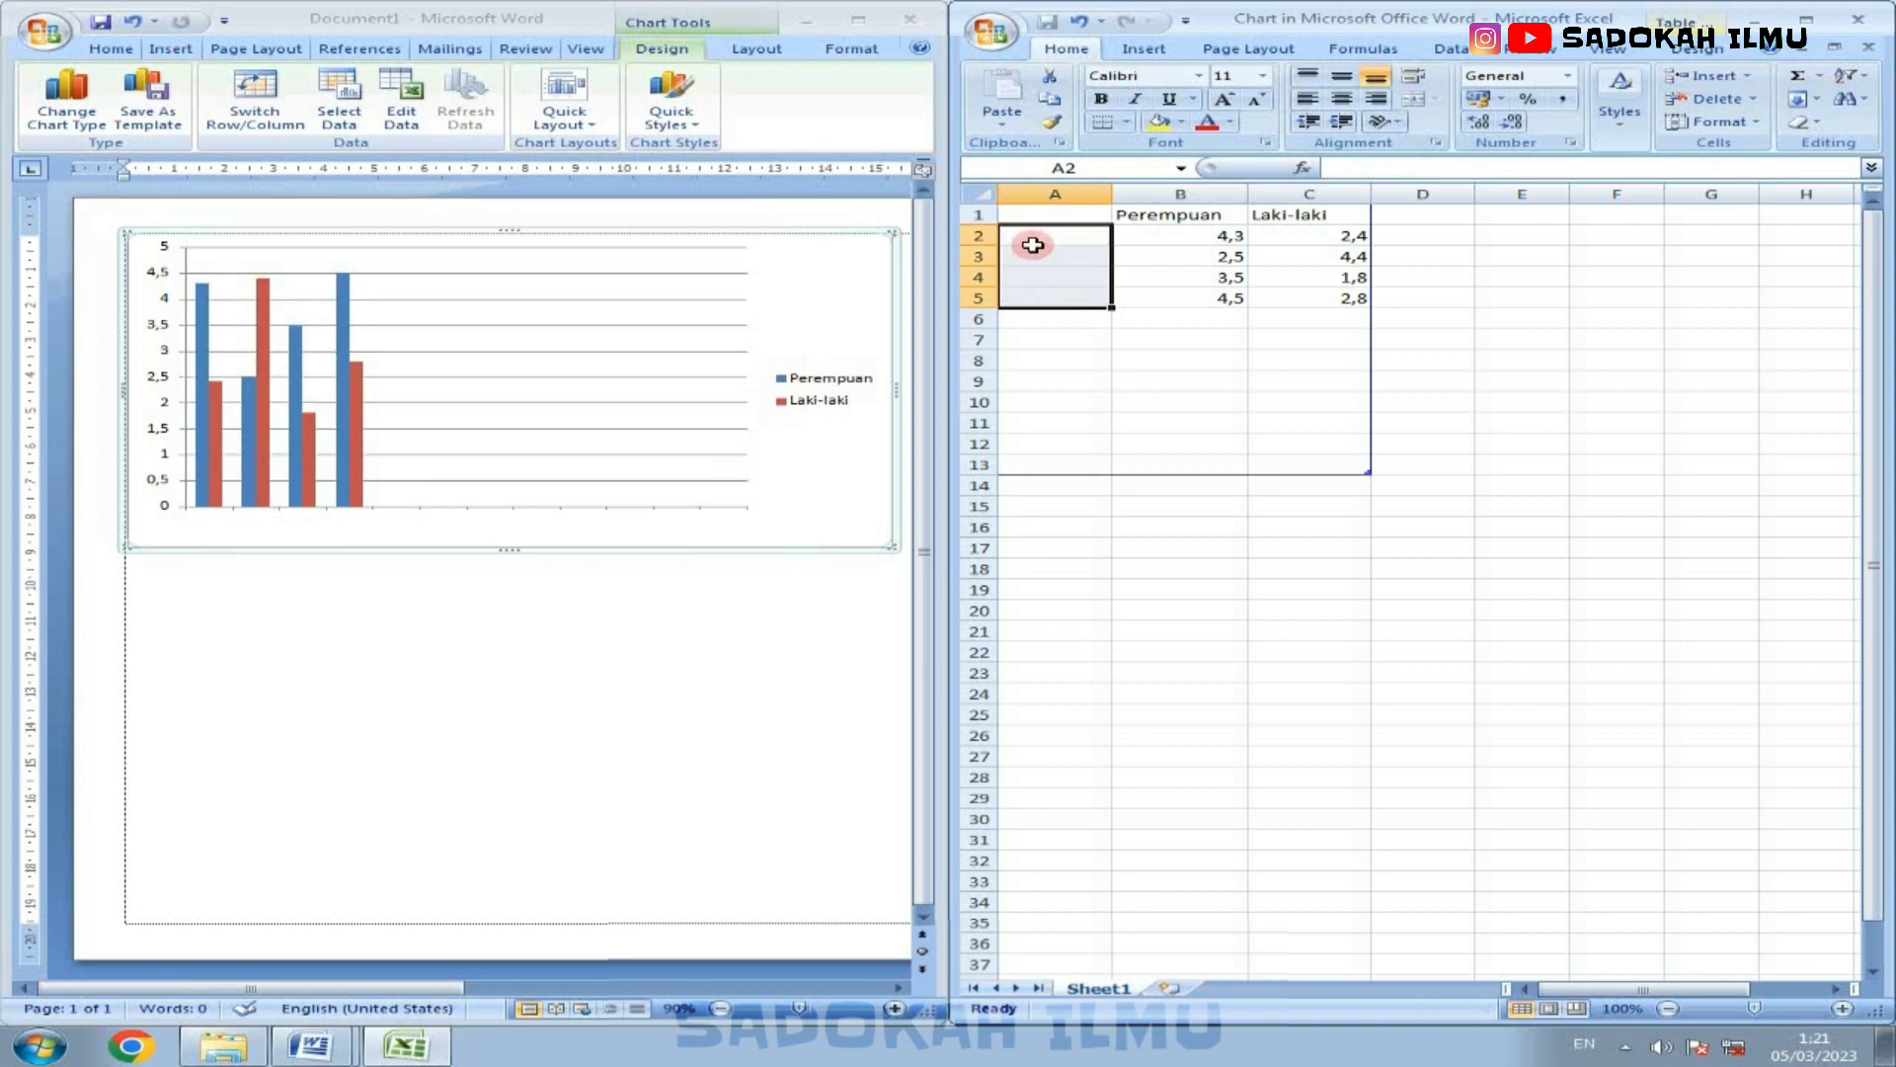
# Step: Enter the category names Januari, Februari, Maret and April in A2:A5
pyautogui.click(1032, 245)
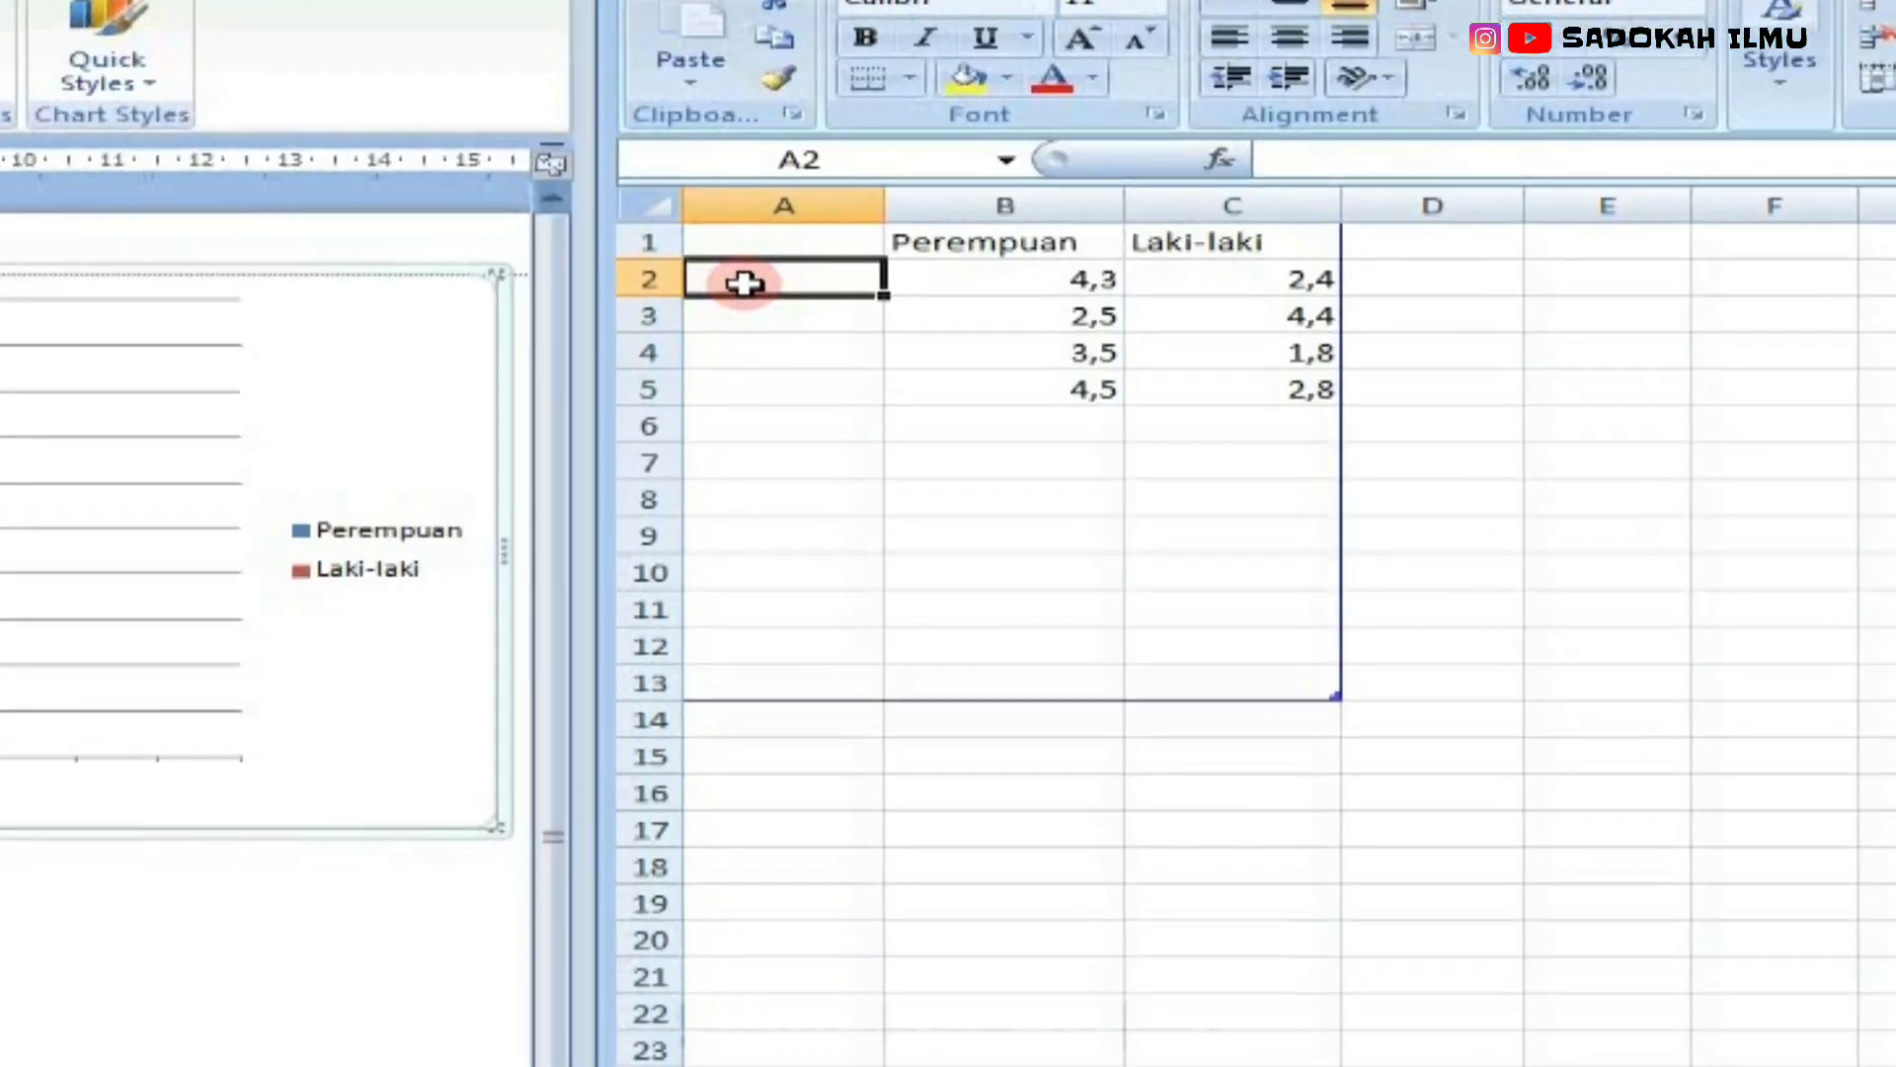
pyautogui.write('Januari')
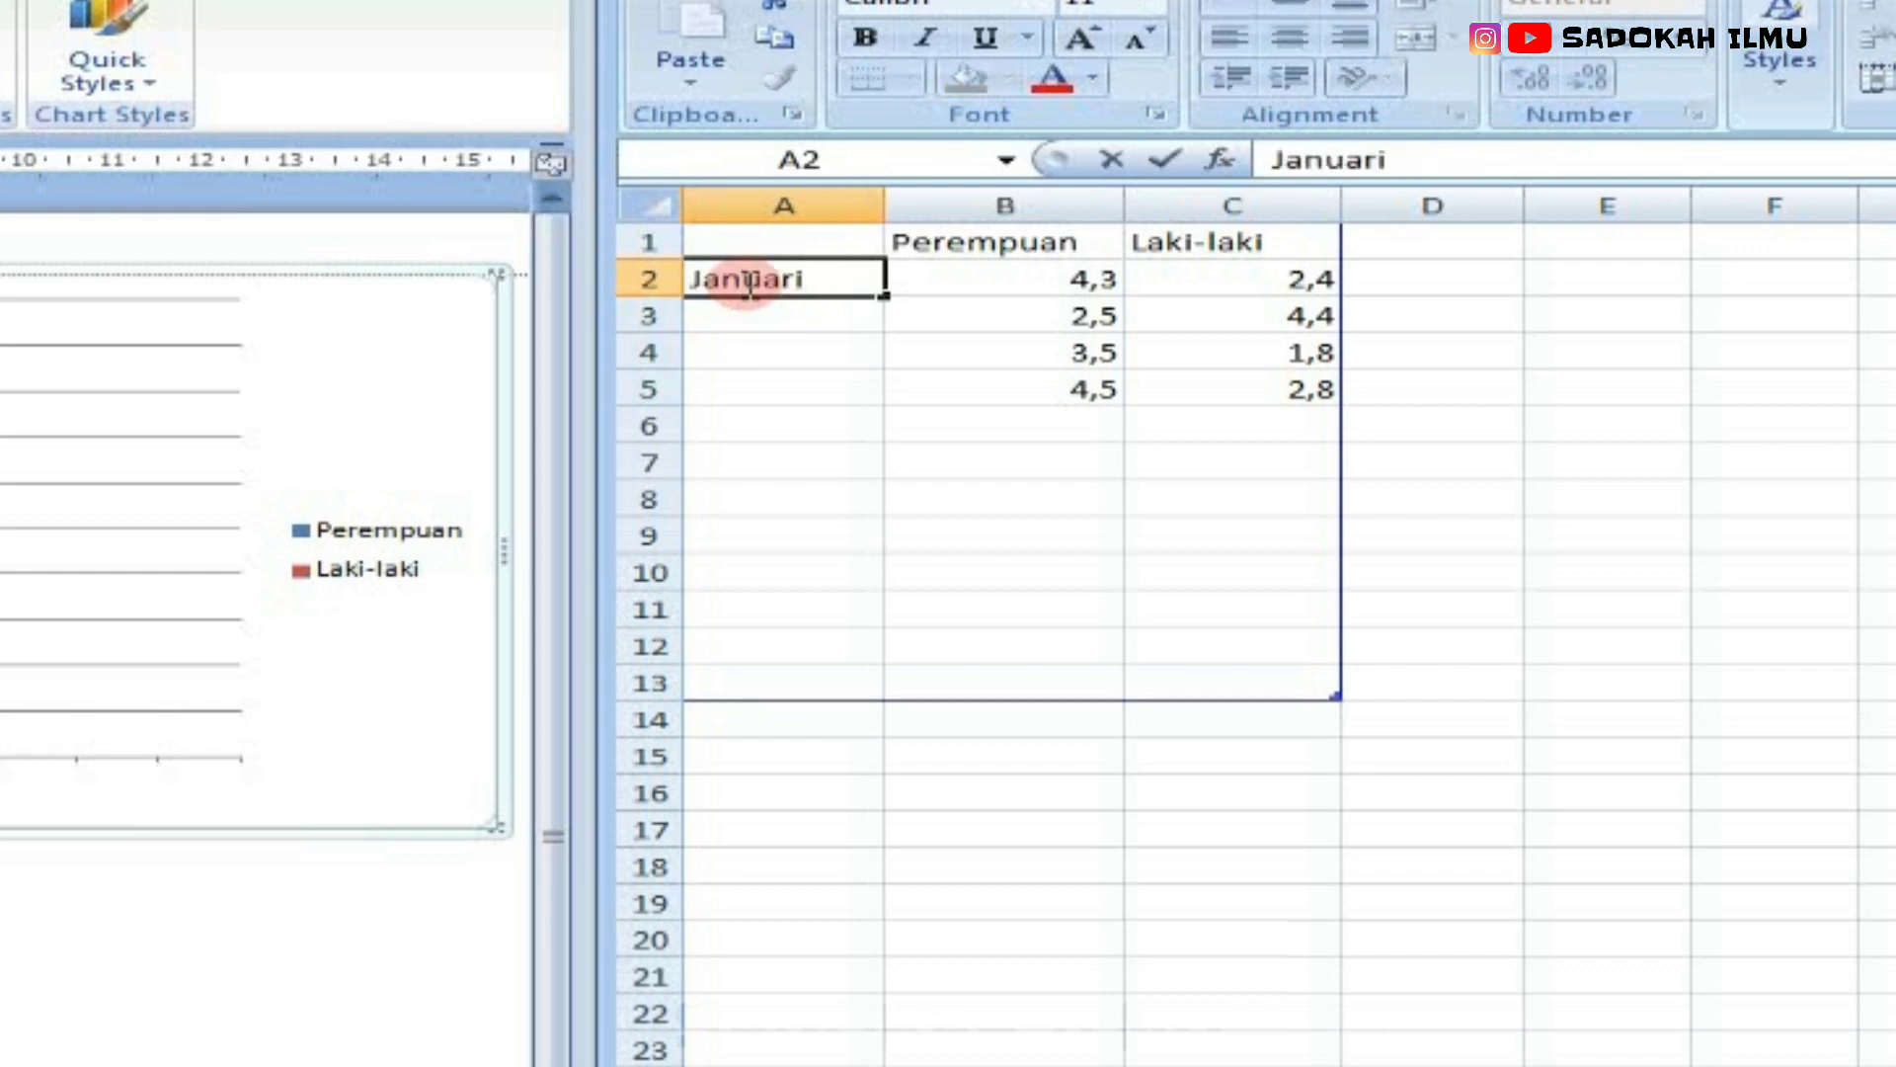
pyautogui.press('Return')
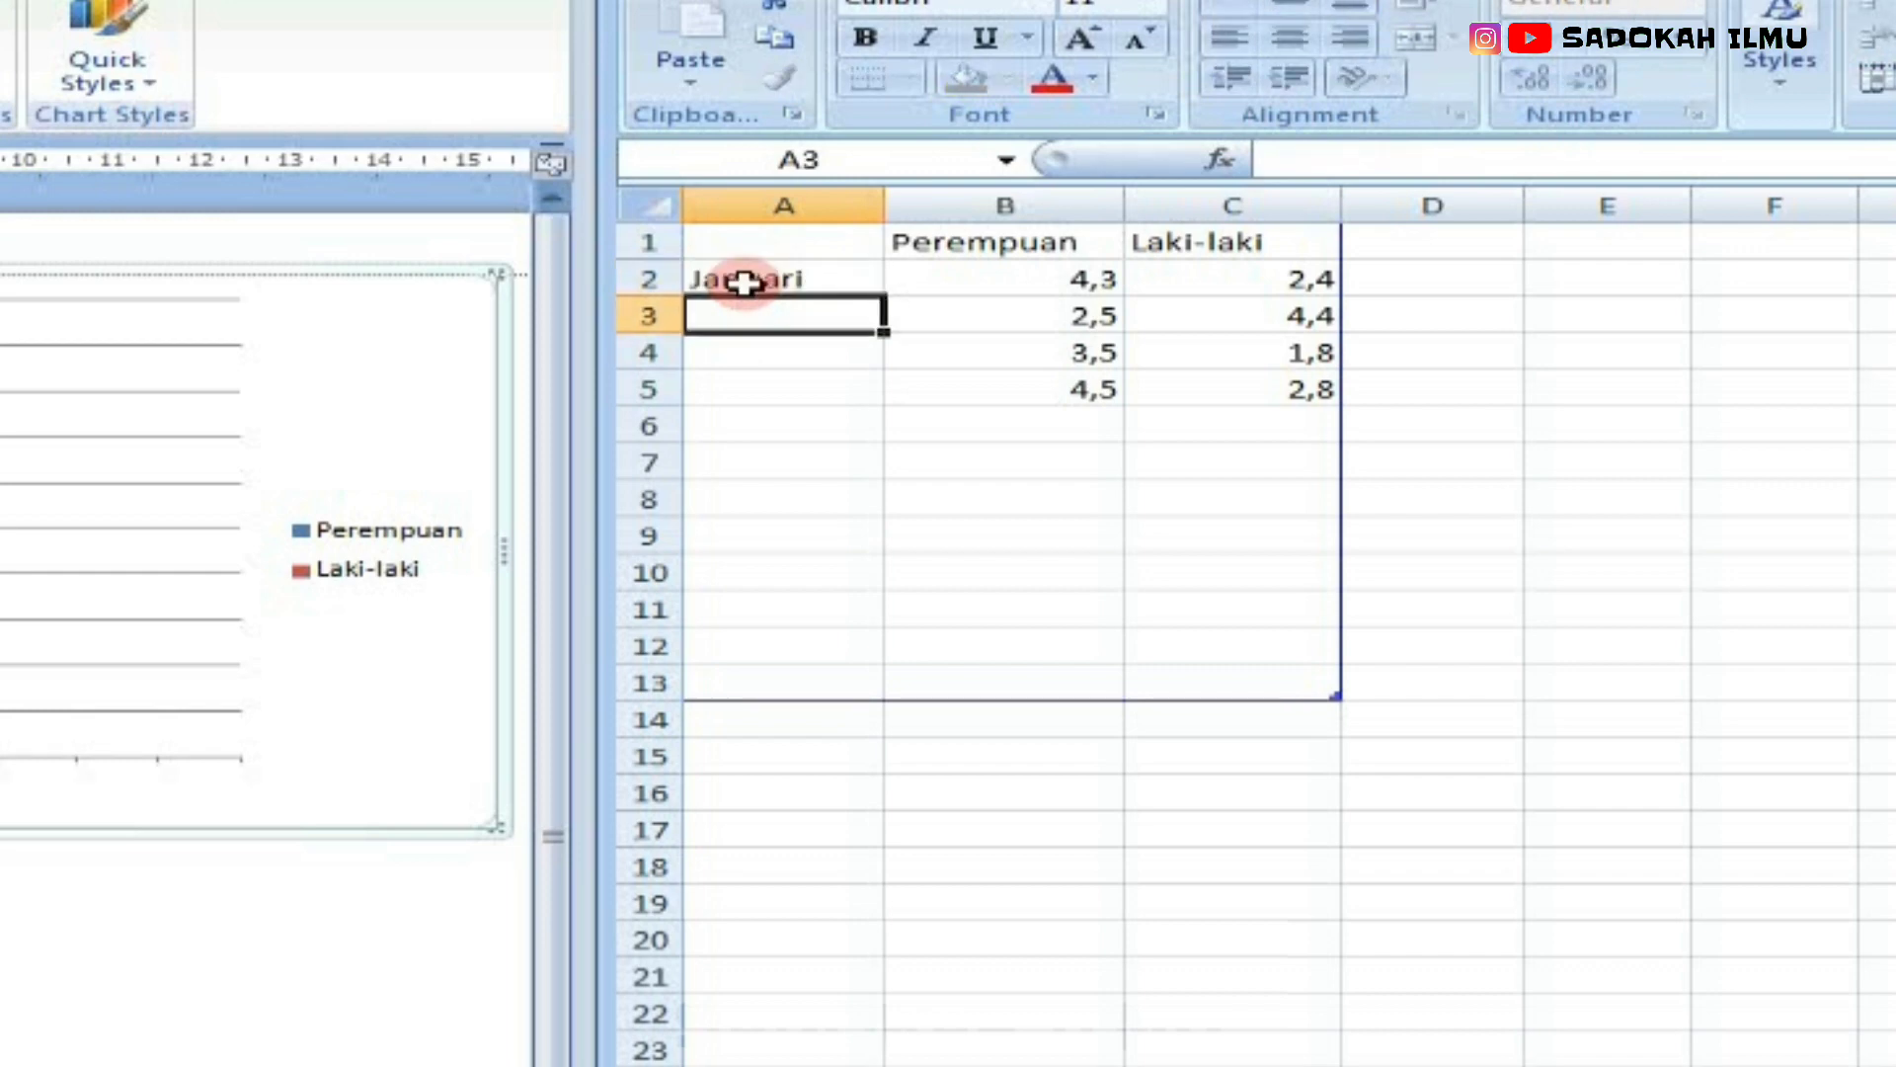
pyautogui.write('Februari')
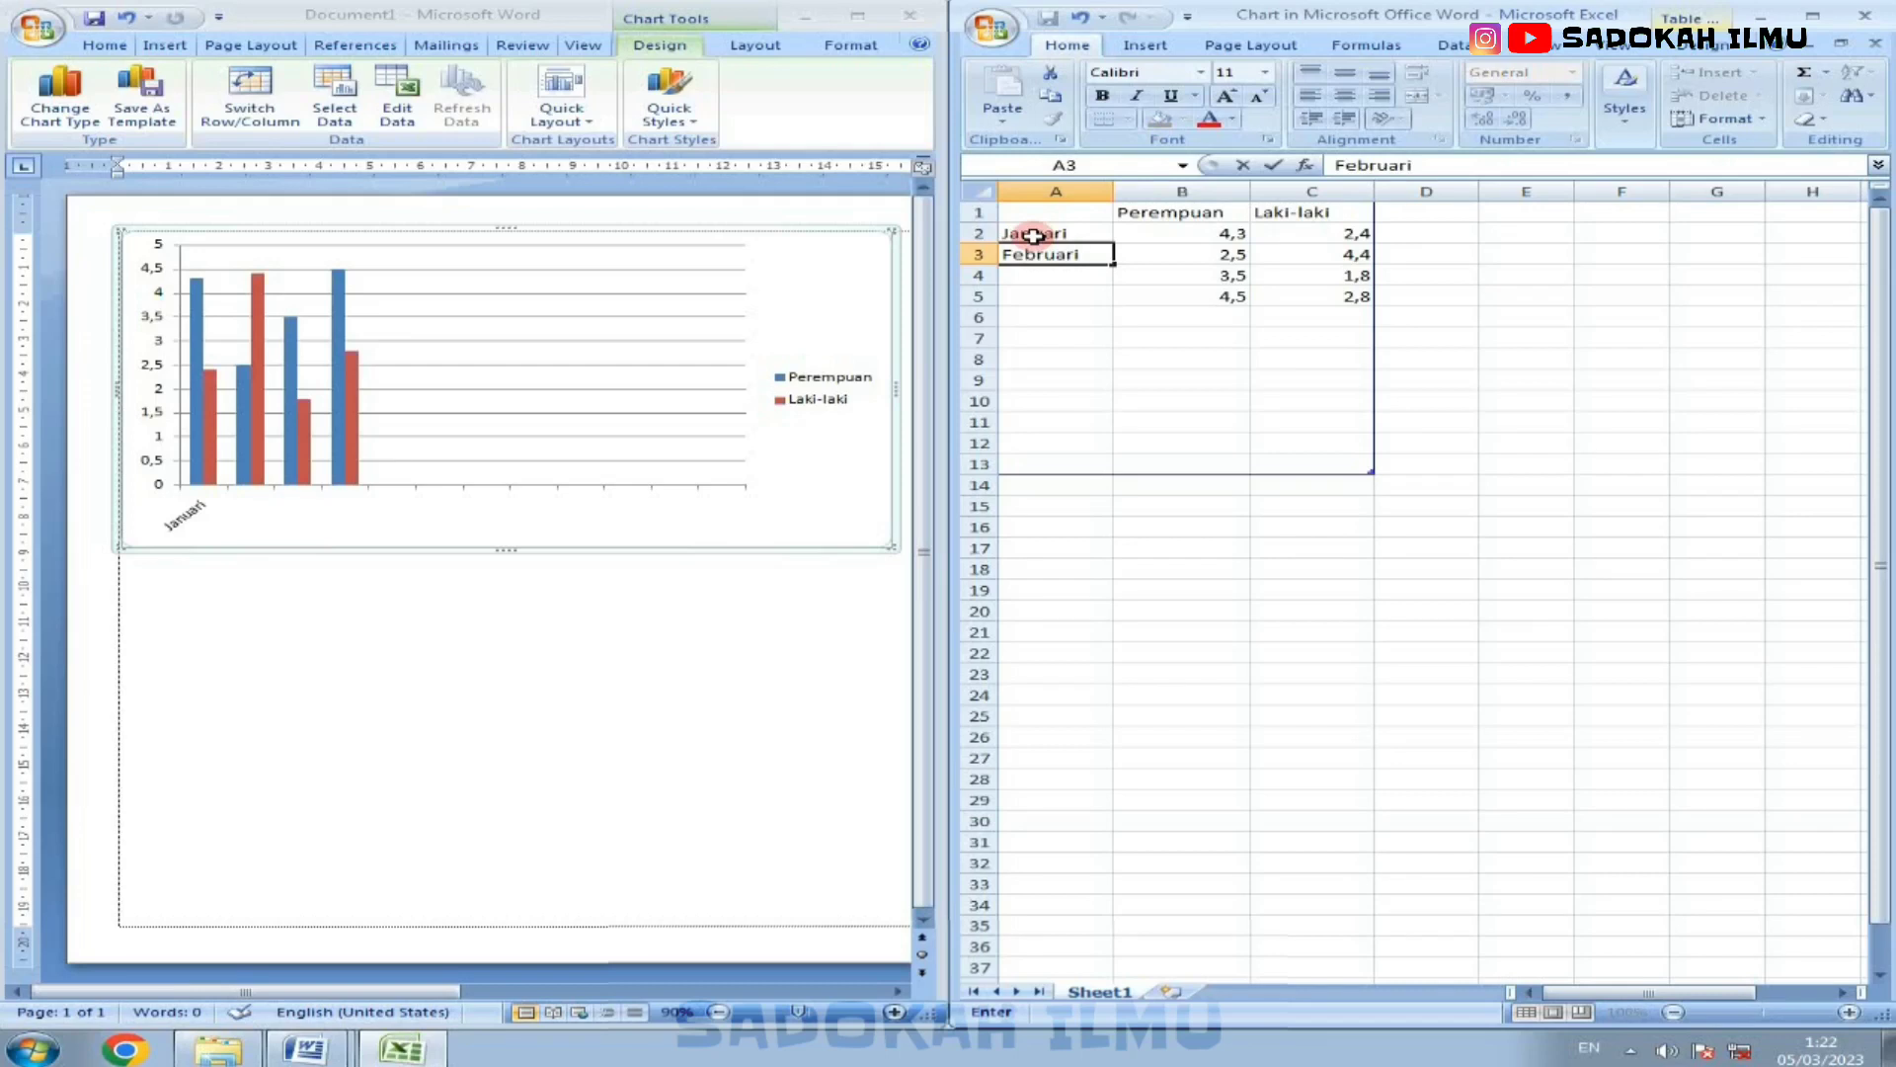
pyautogui.press('Return')
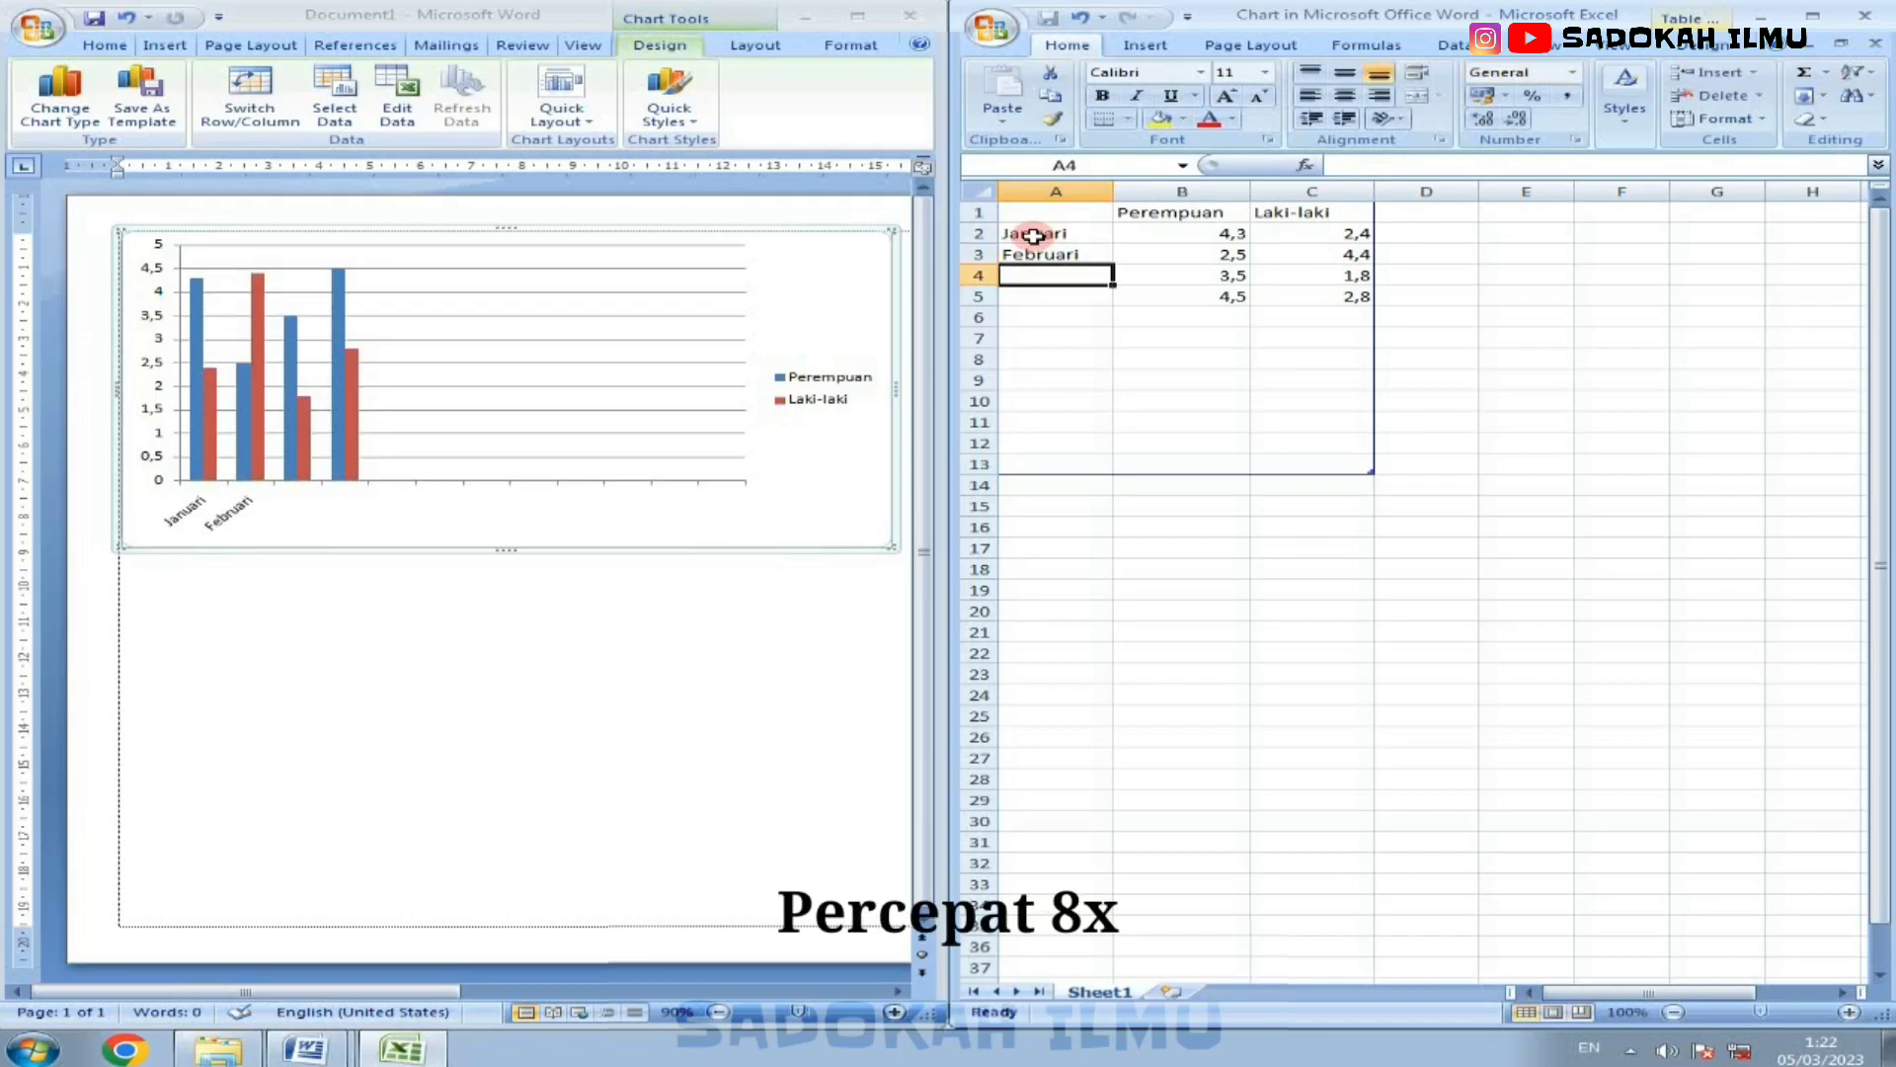
pyautogui.write('Maret')
pyautogui.press('Return')
pyautogui.write('April')
pyautogui.press('Return')
# Step: Continue the month categories with Mei, Juni, Juli and Agustus in A6:A9
pyautogui.write('MEi')
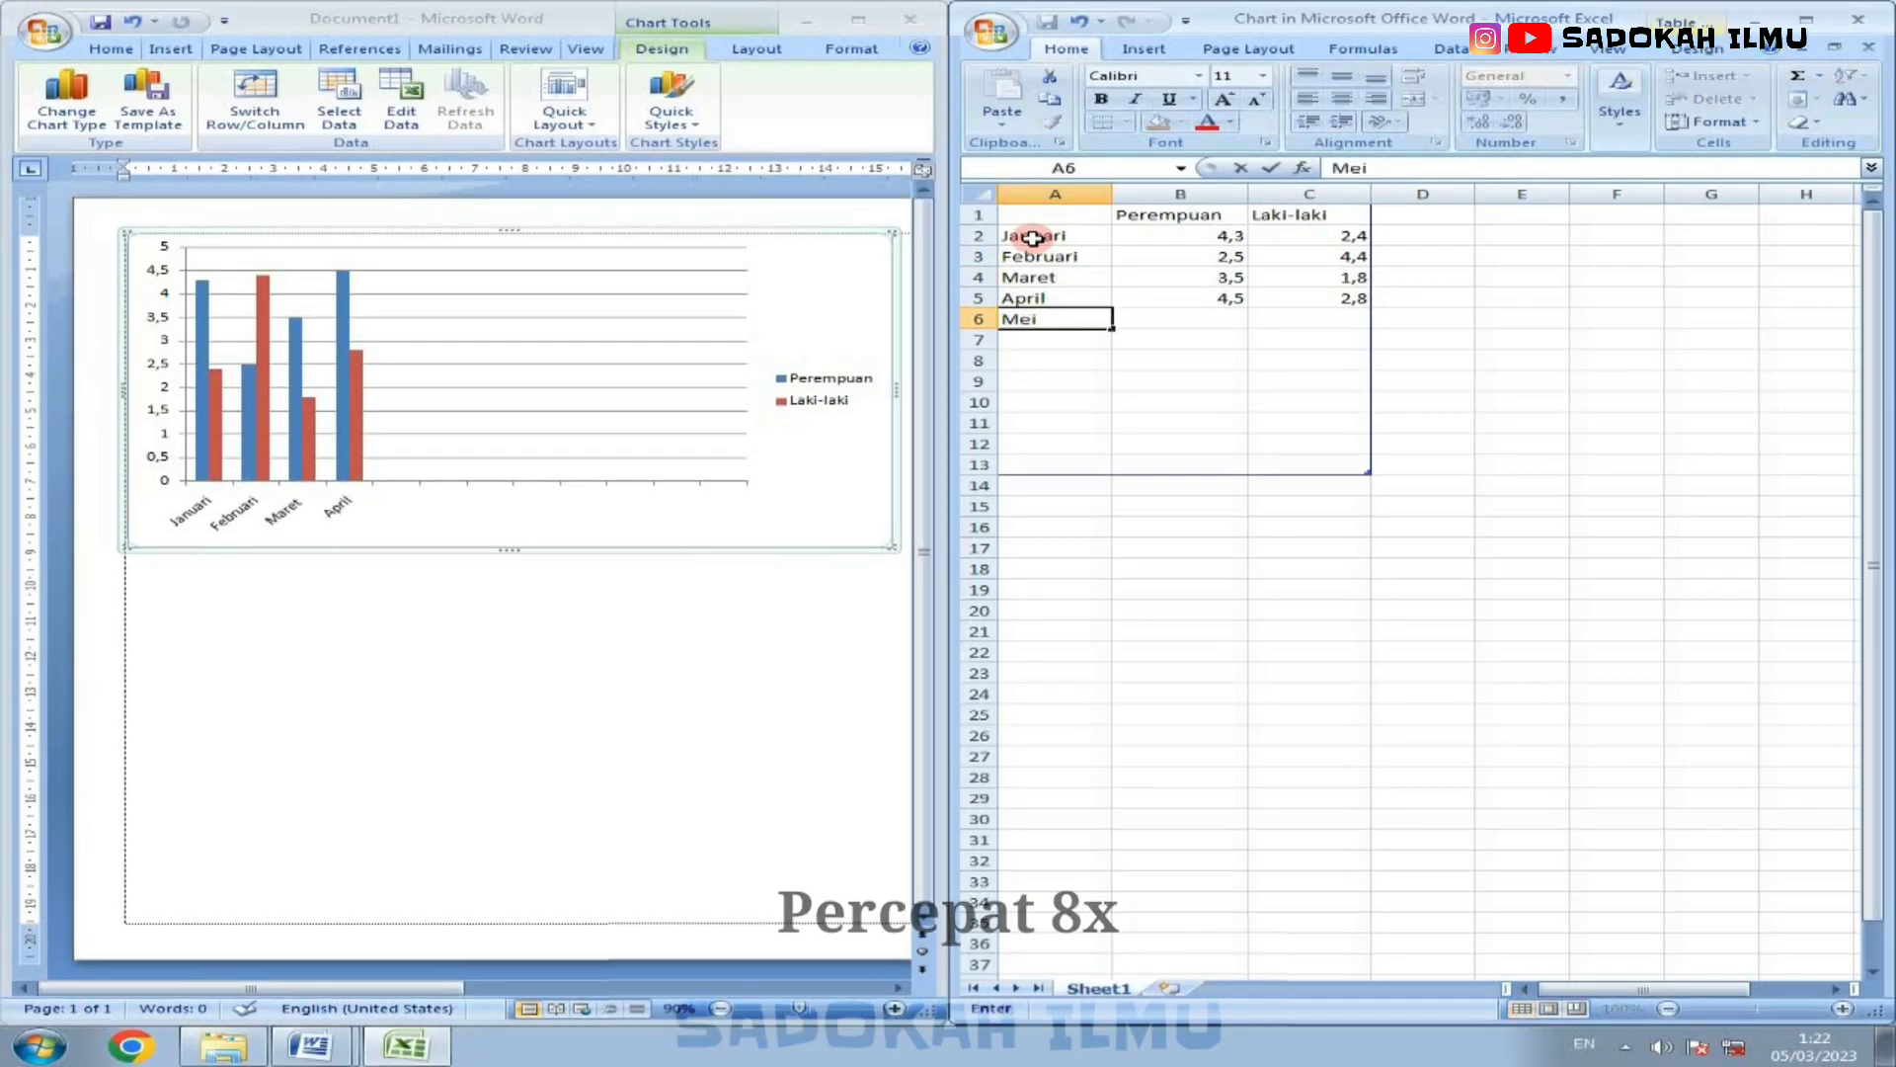
pyautogui.press('Return')
pyautogui.write('Juni')
pyautogui.press('Return')
pyautogui.write('Juli')
pyautogui.press('Return')
pyautogui.write('Agustus')
pyautogui.press('Return')
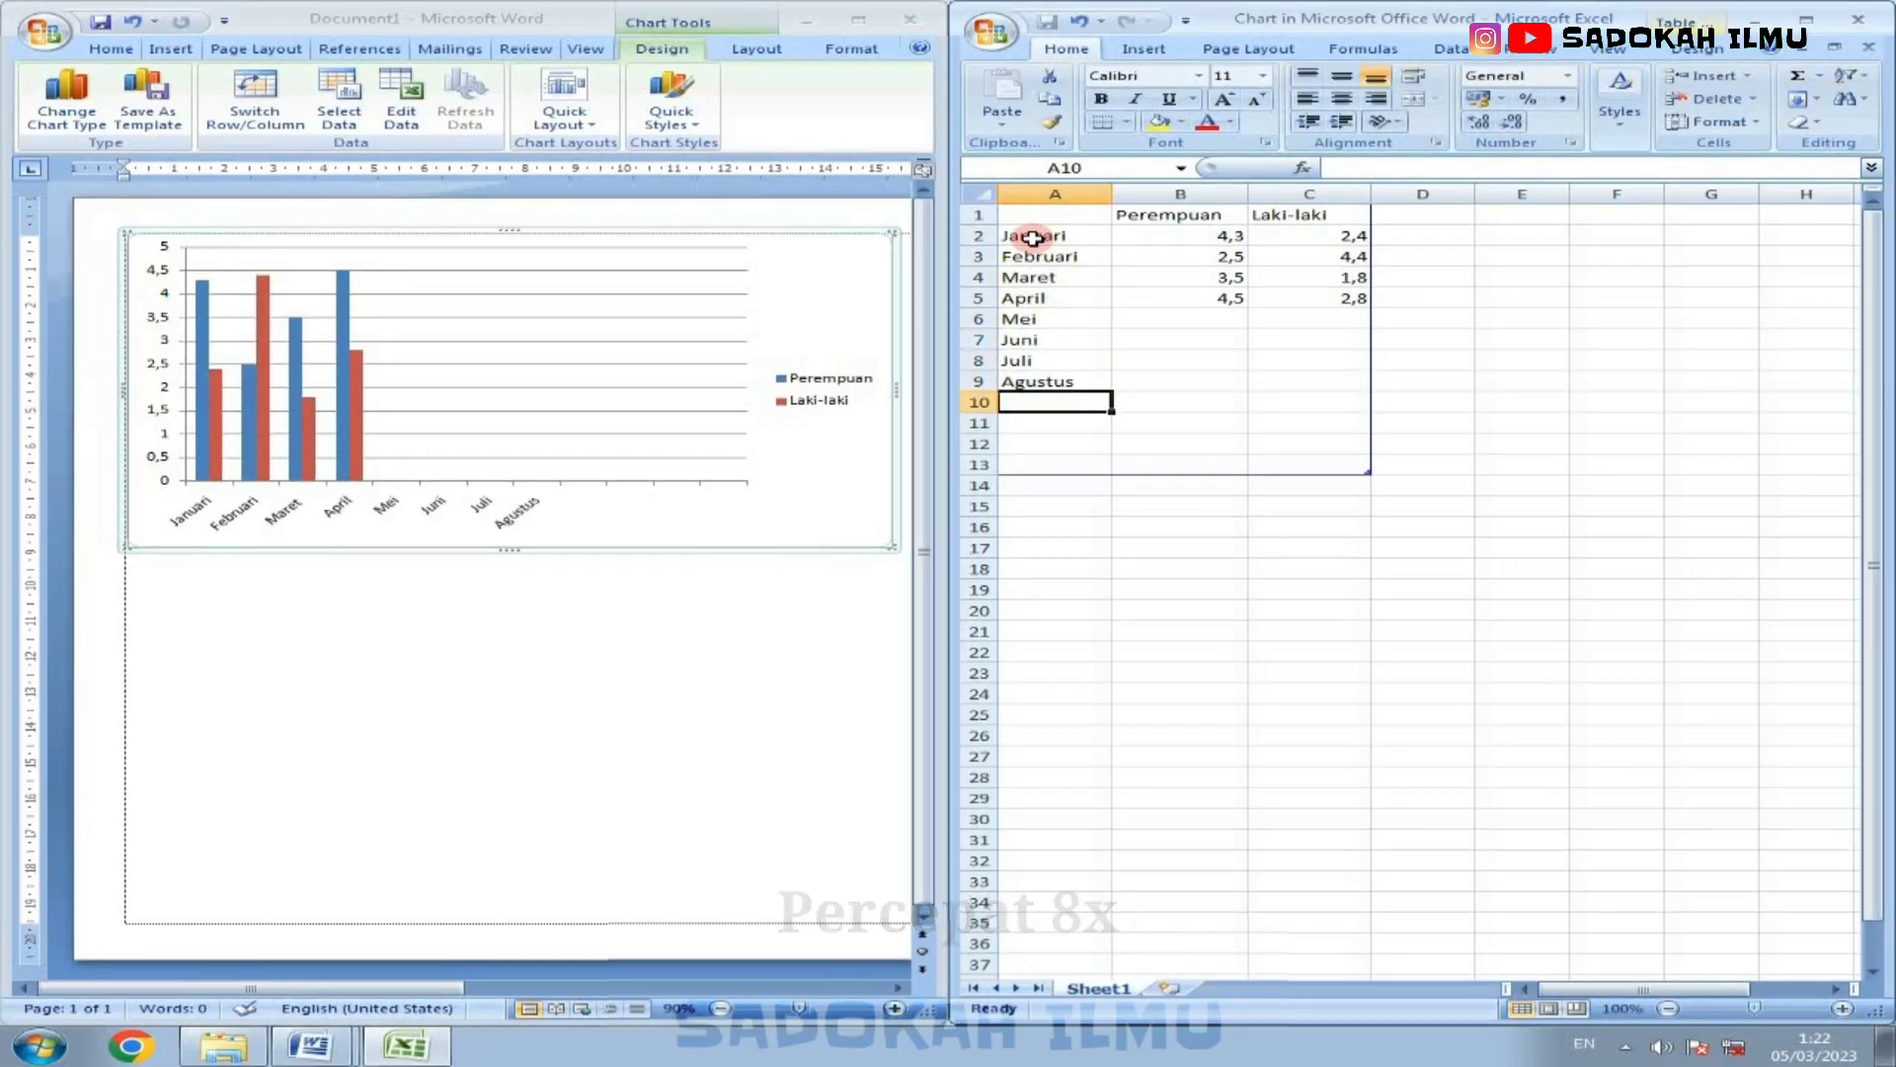
# Step: Complete the month categories with September, Oktober, Nopember and Desember in A10:A13
pyautogui.write('September')
pyautogui.press('Return')
pyautogui.write('Oktober')
pyautogui.press('Return')
pyautogui.write('Nopember')
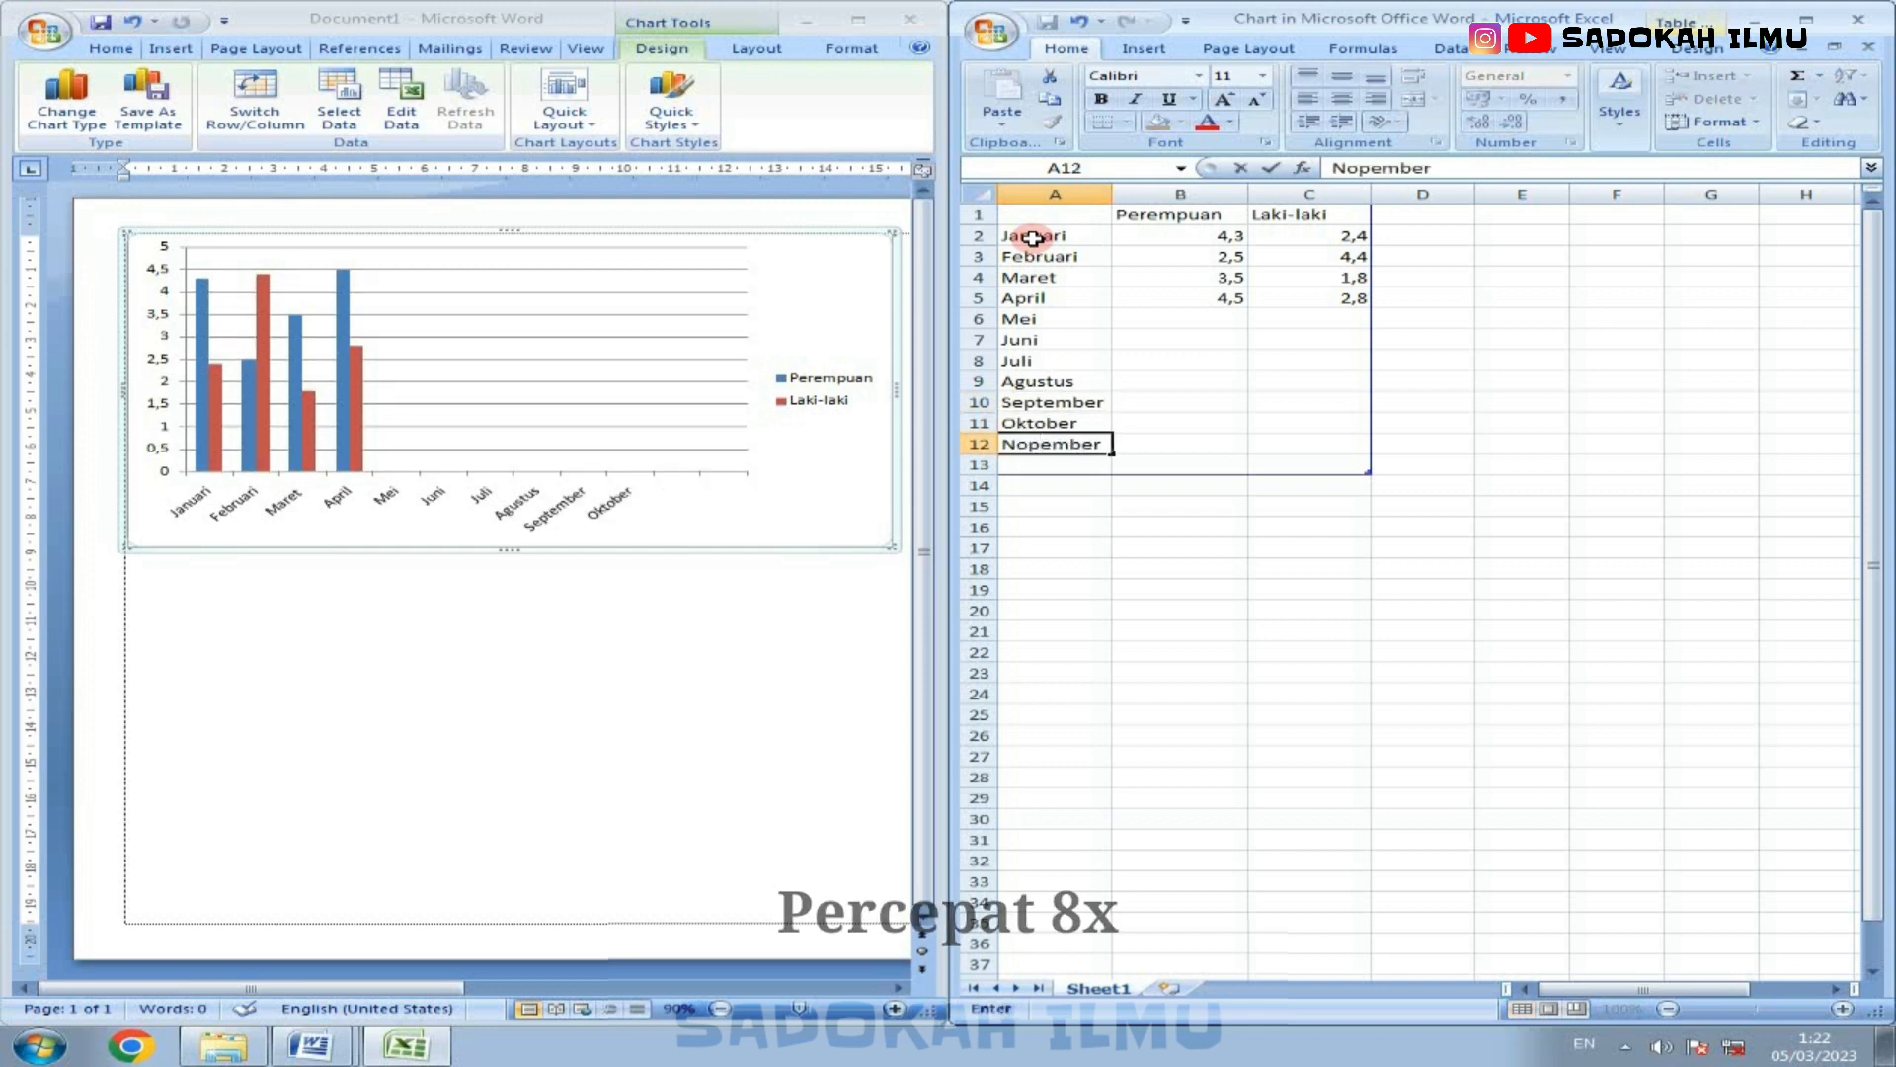
pyautogui.press('Return')
pyautogui.write('D')
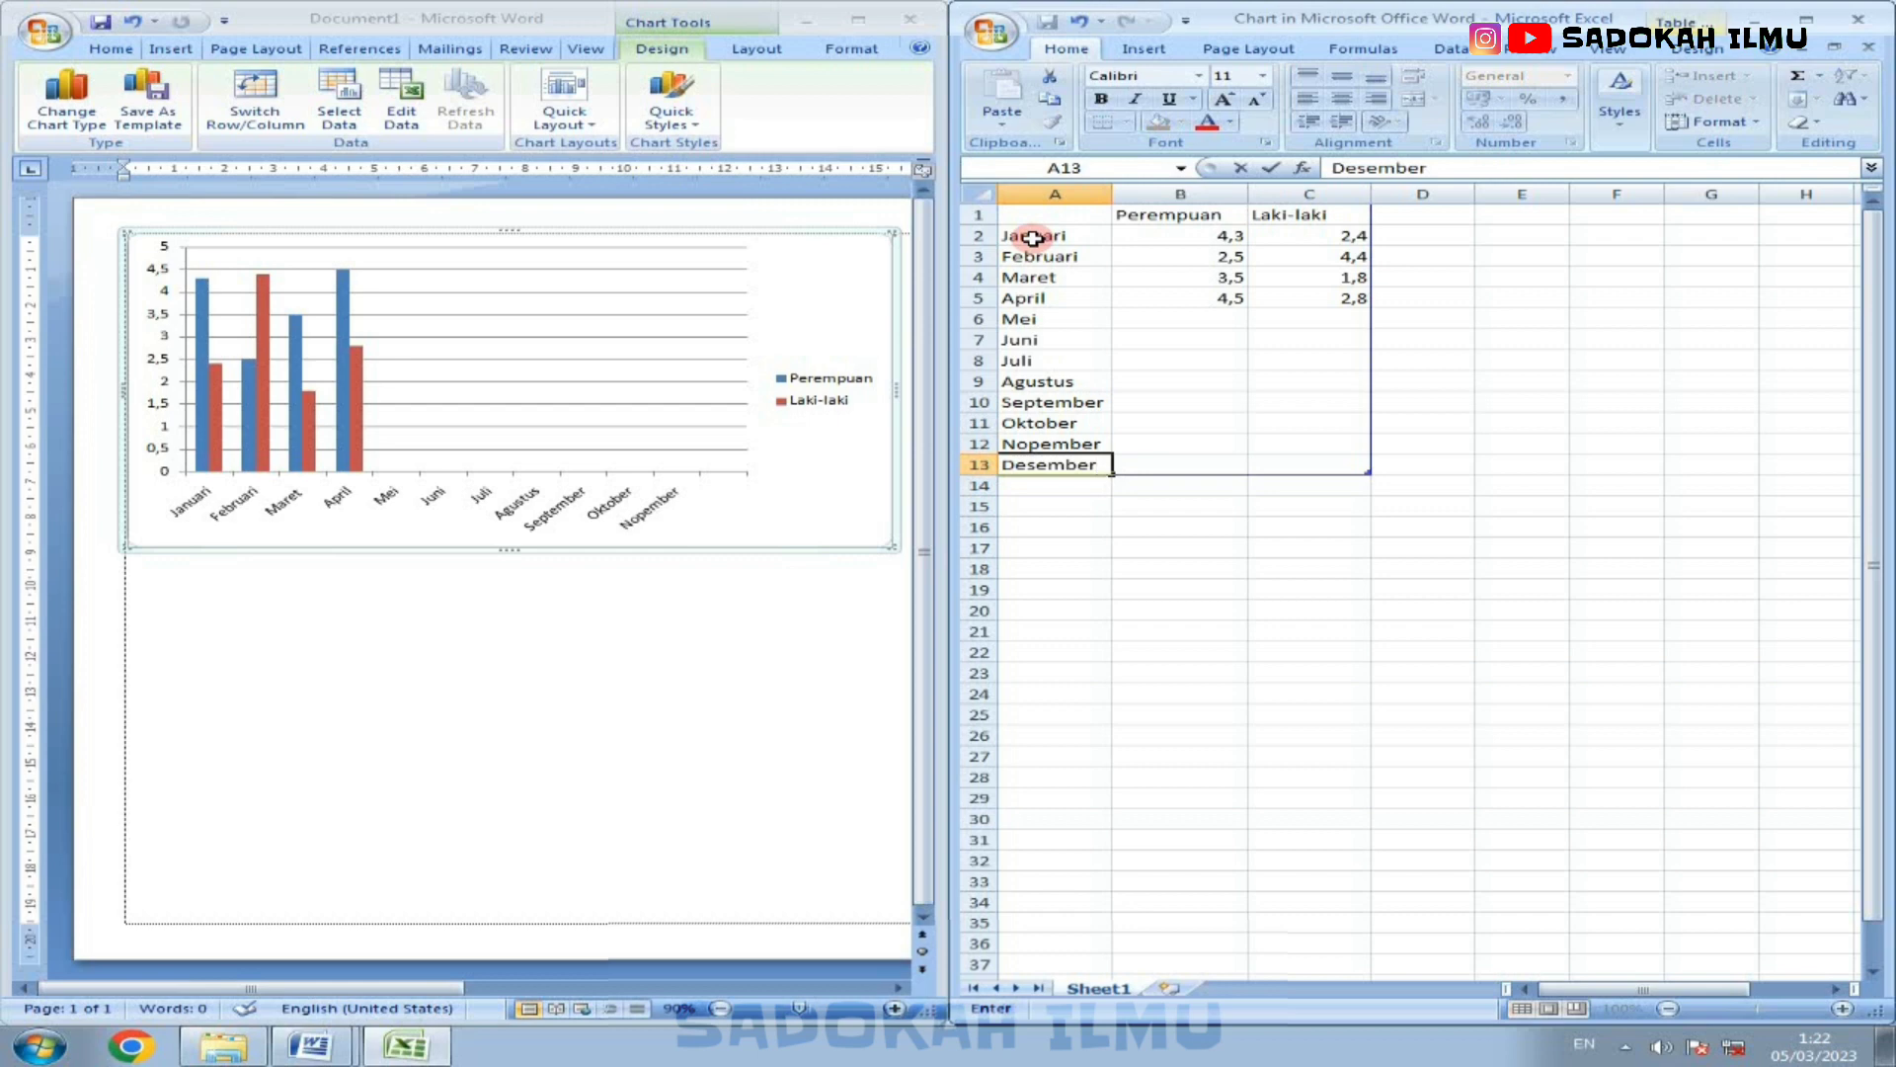
pyautogui.write('esember')
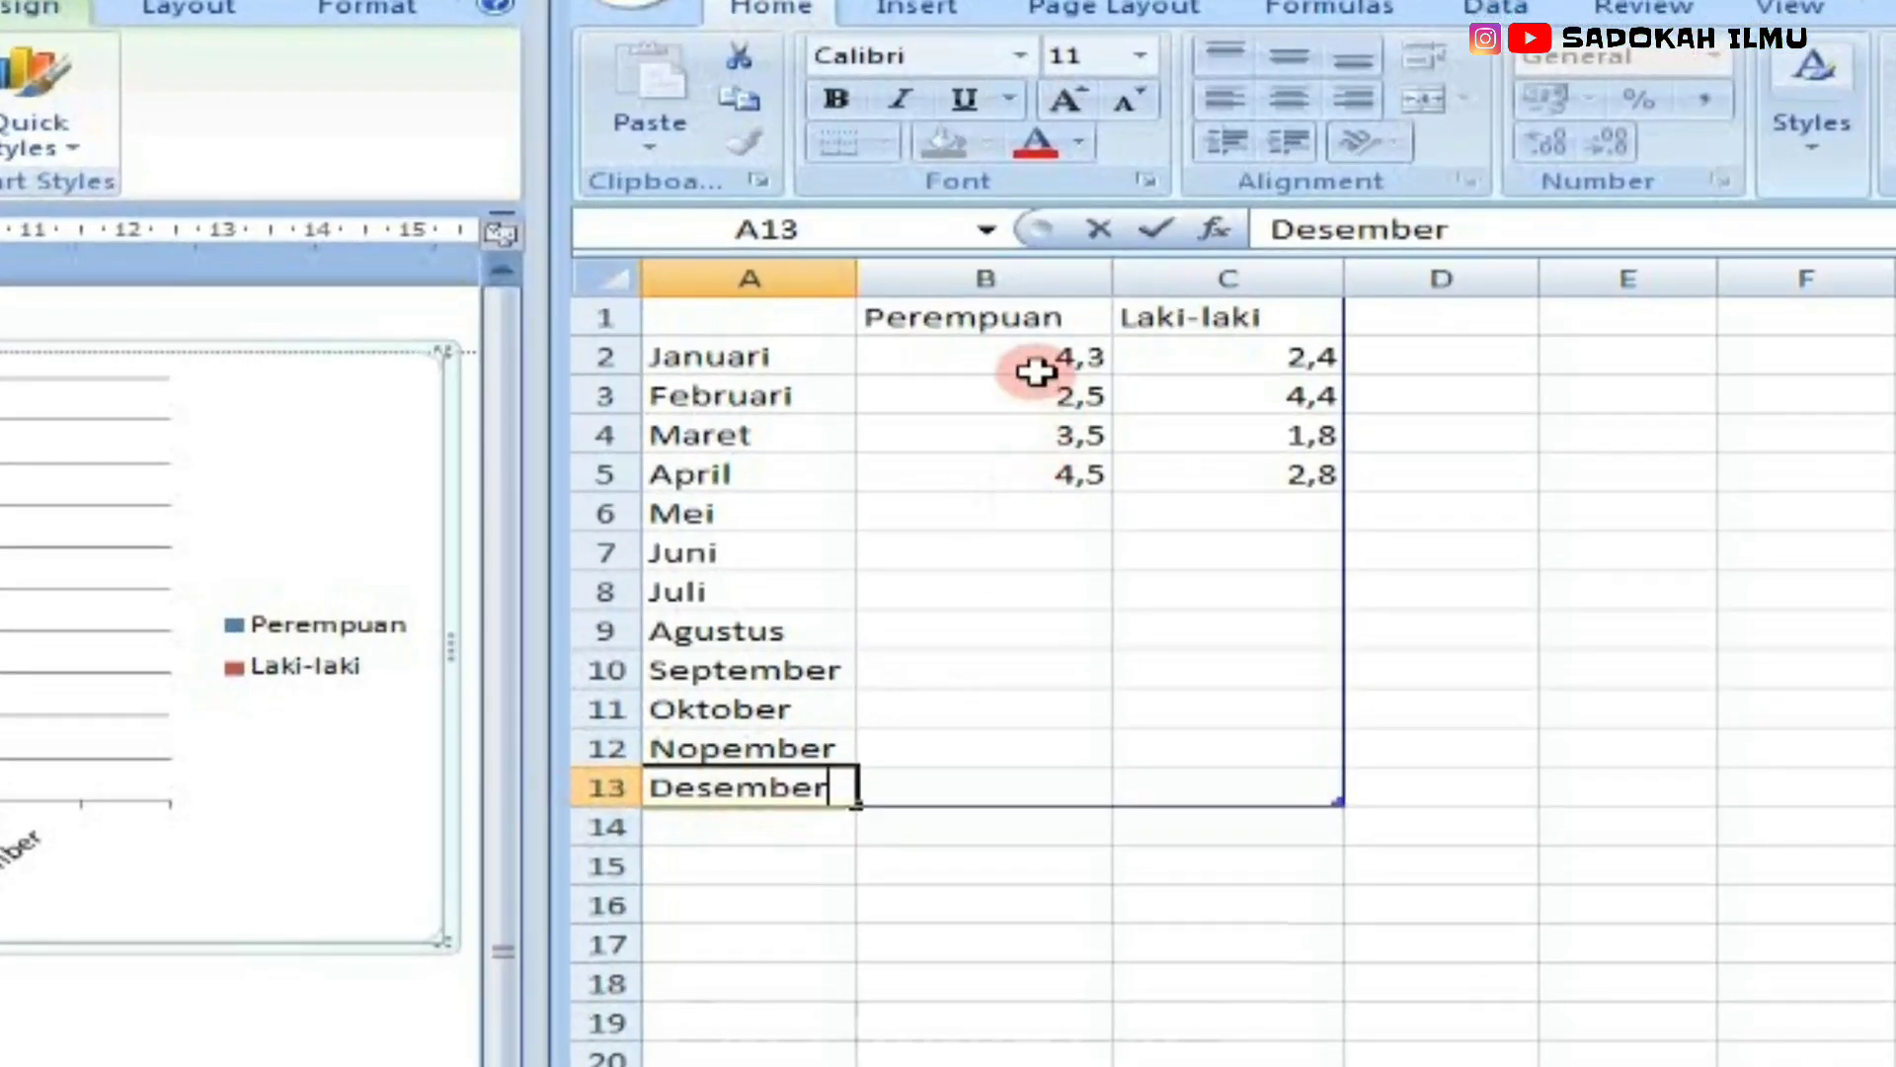
# Step: Enter the Perempuan and Laki-laki values 124 and 73 for Januari, and 135 and 87 for Februari
pyautogui.click(1035, 371)
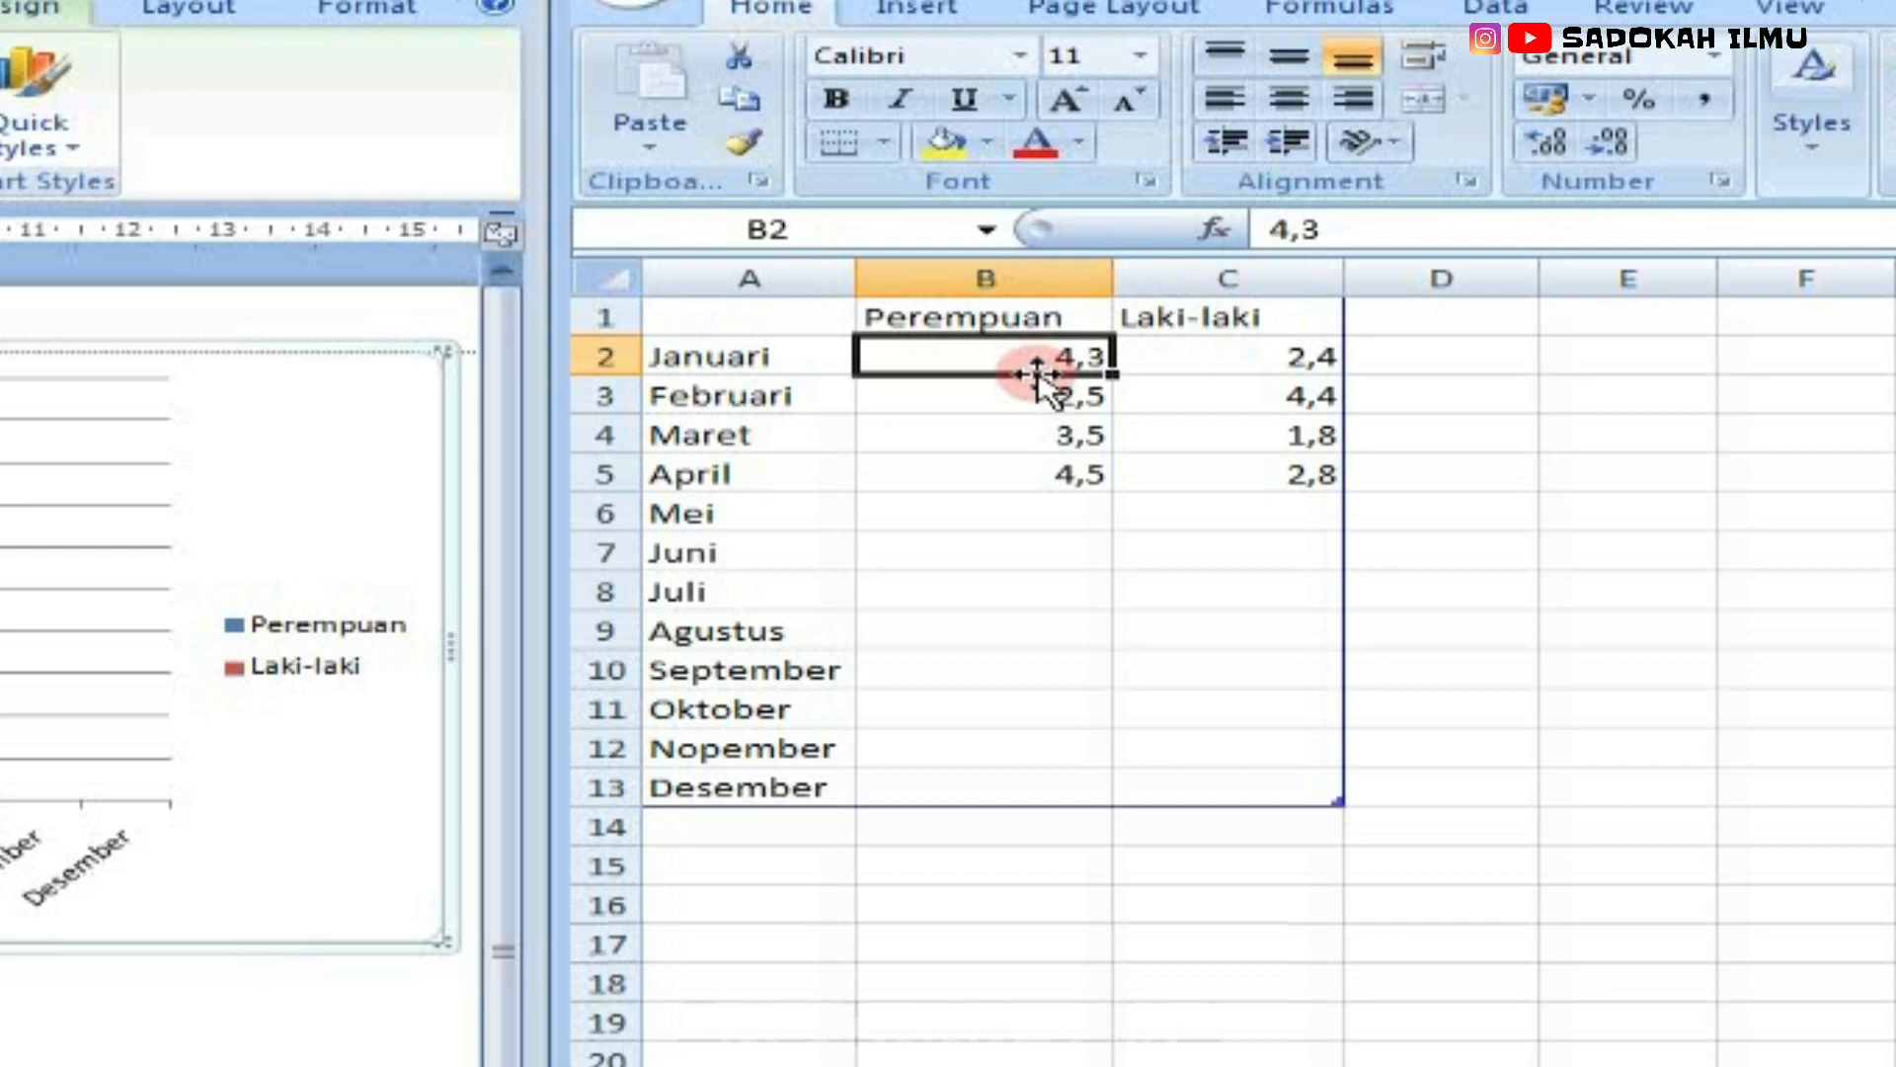
pyautogui.write('12')
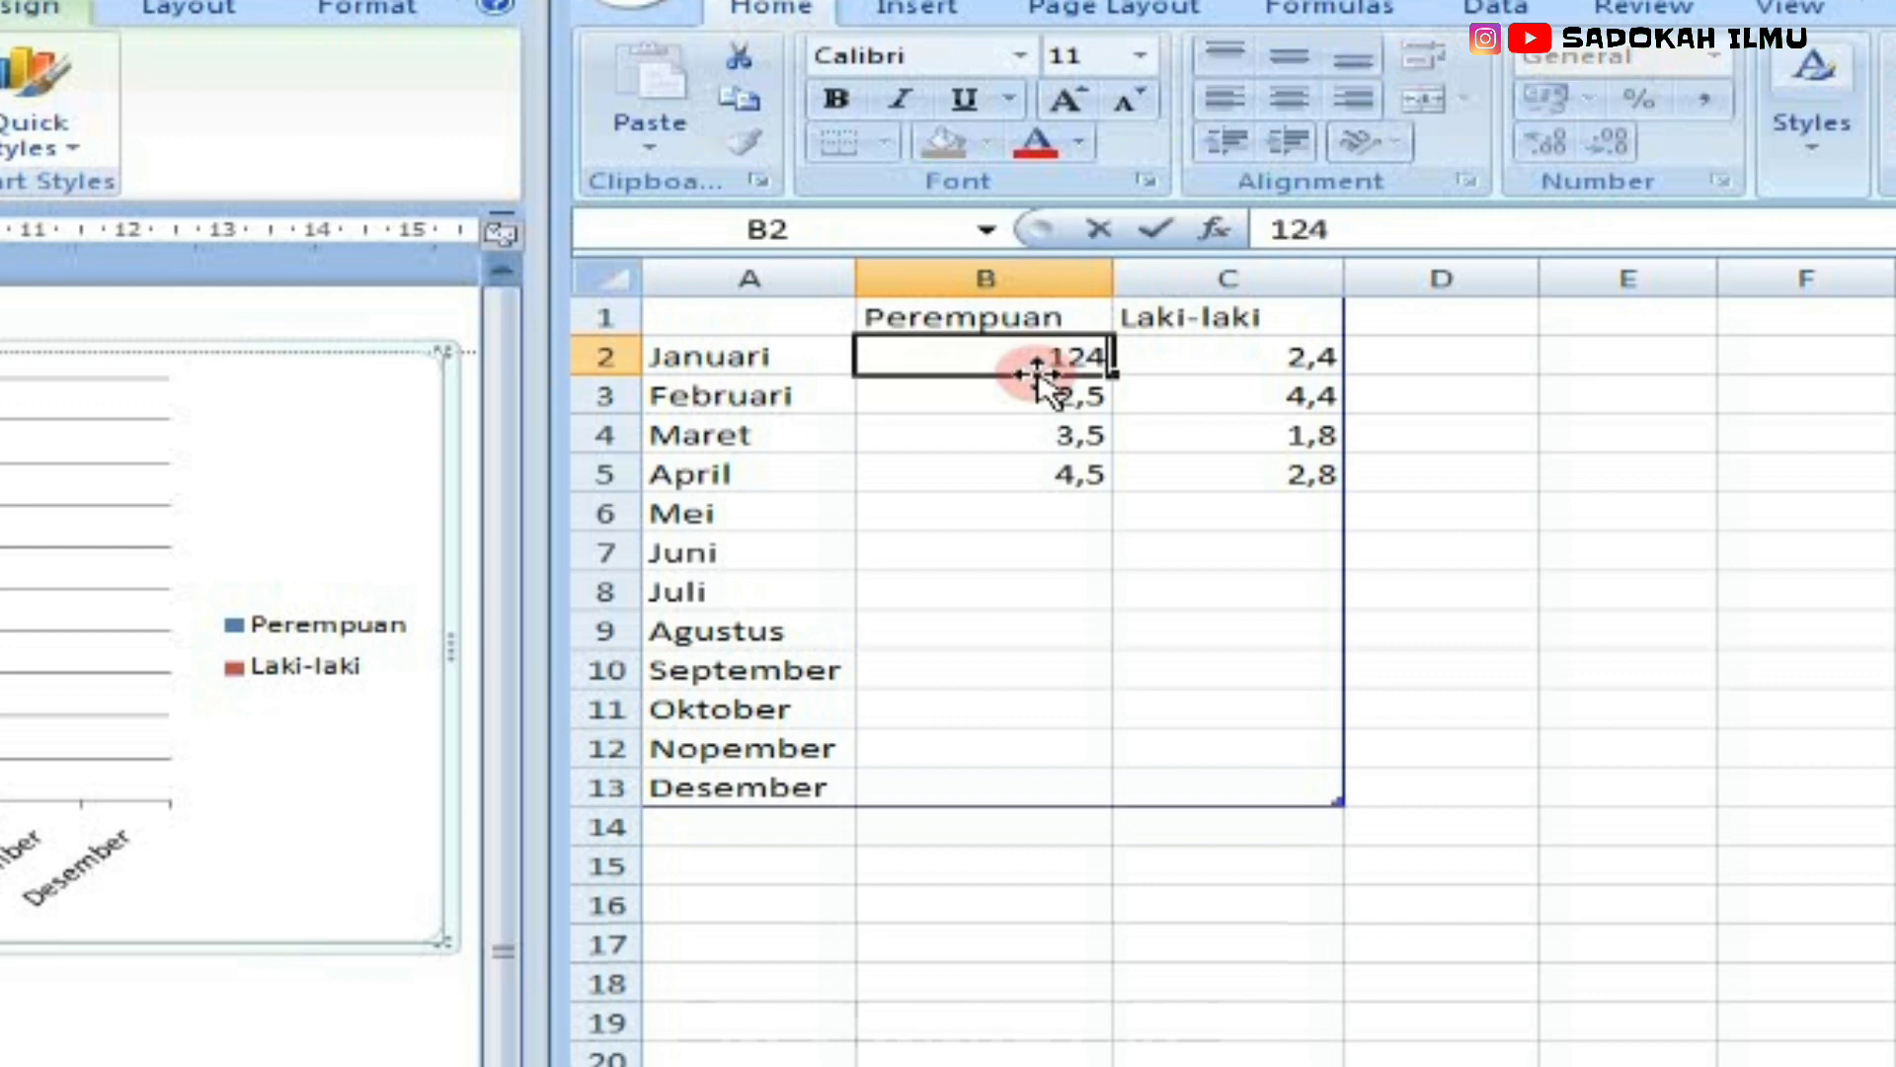
pyautogui.write('4')
pyautogui.press('Tab')
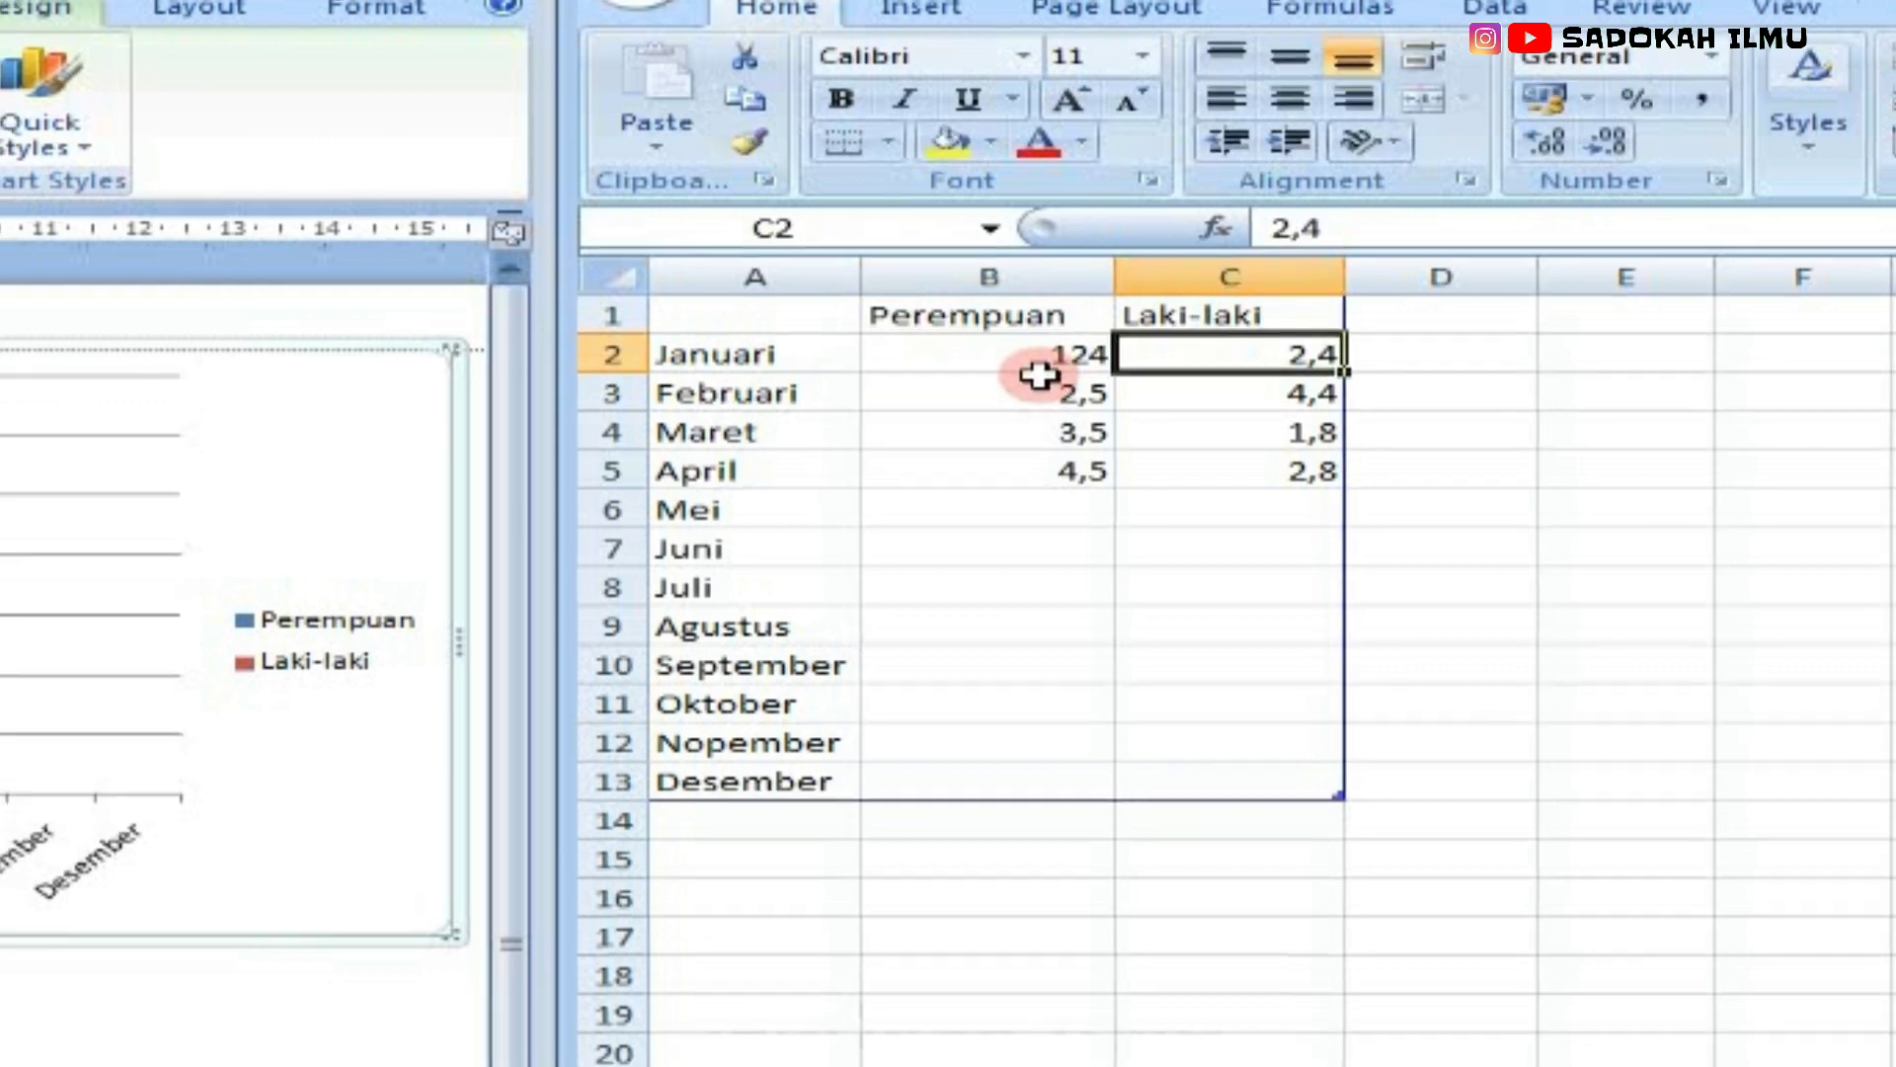
pyautogui.write('73')
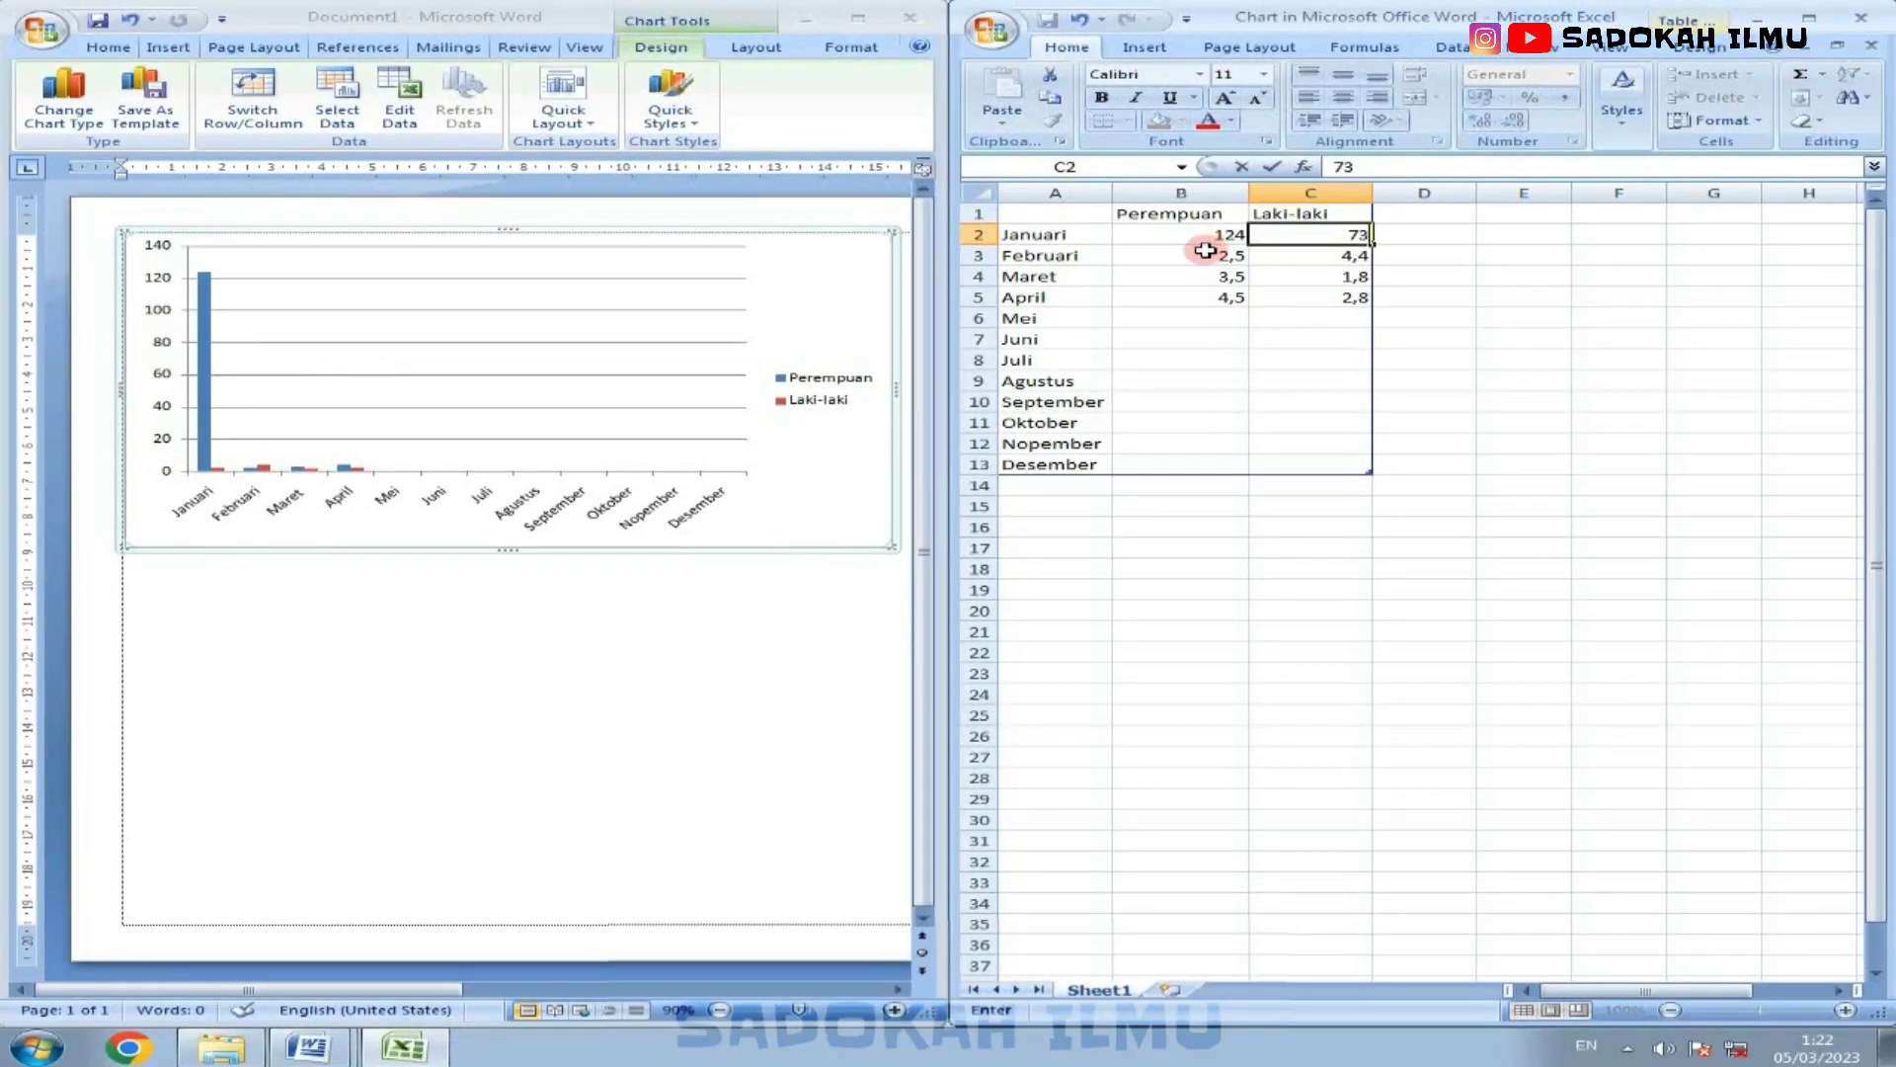
pyautogui.click(1206, 251)
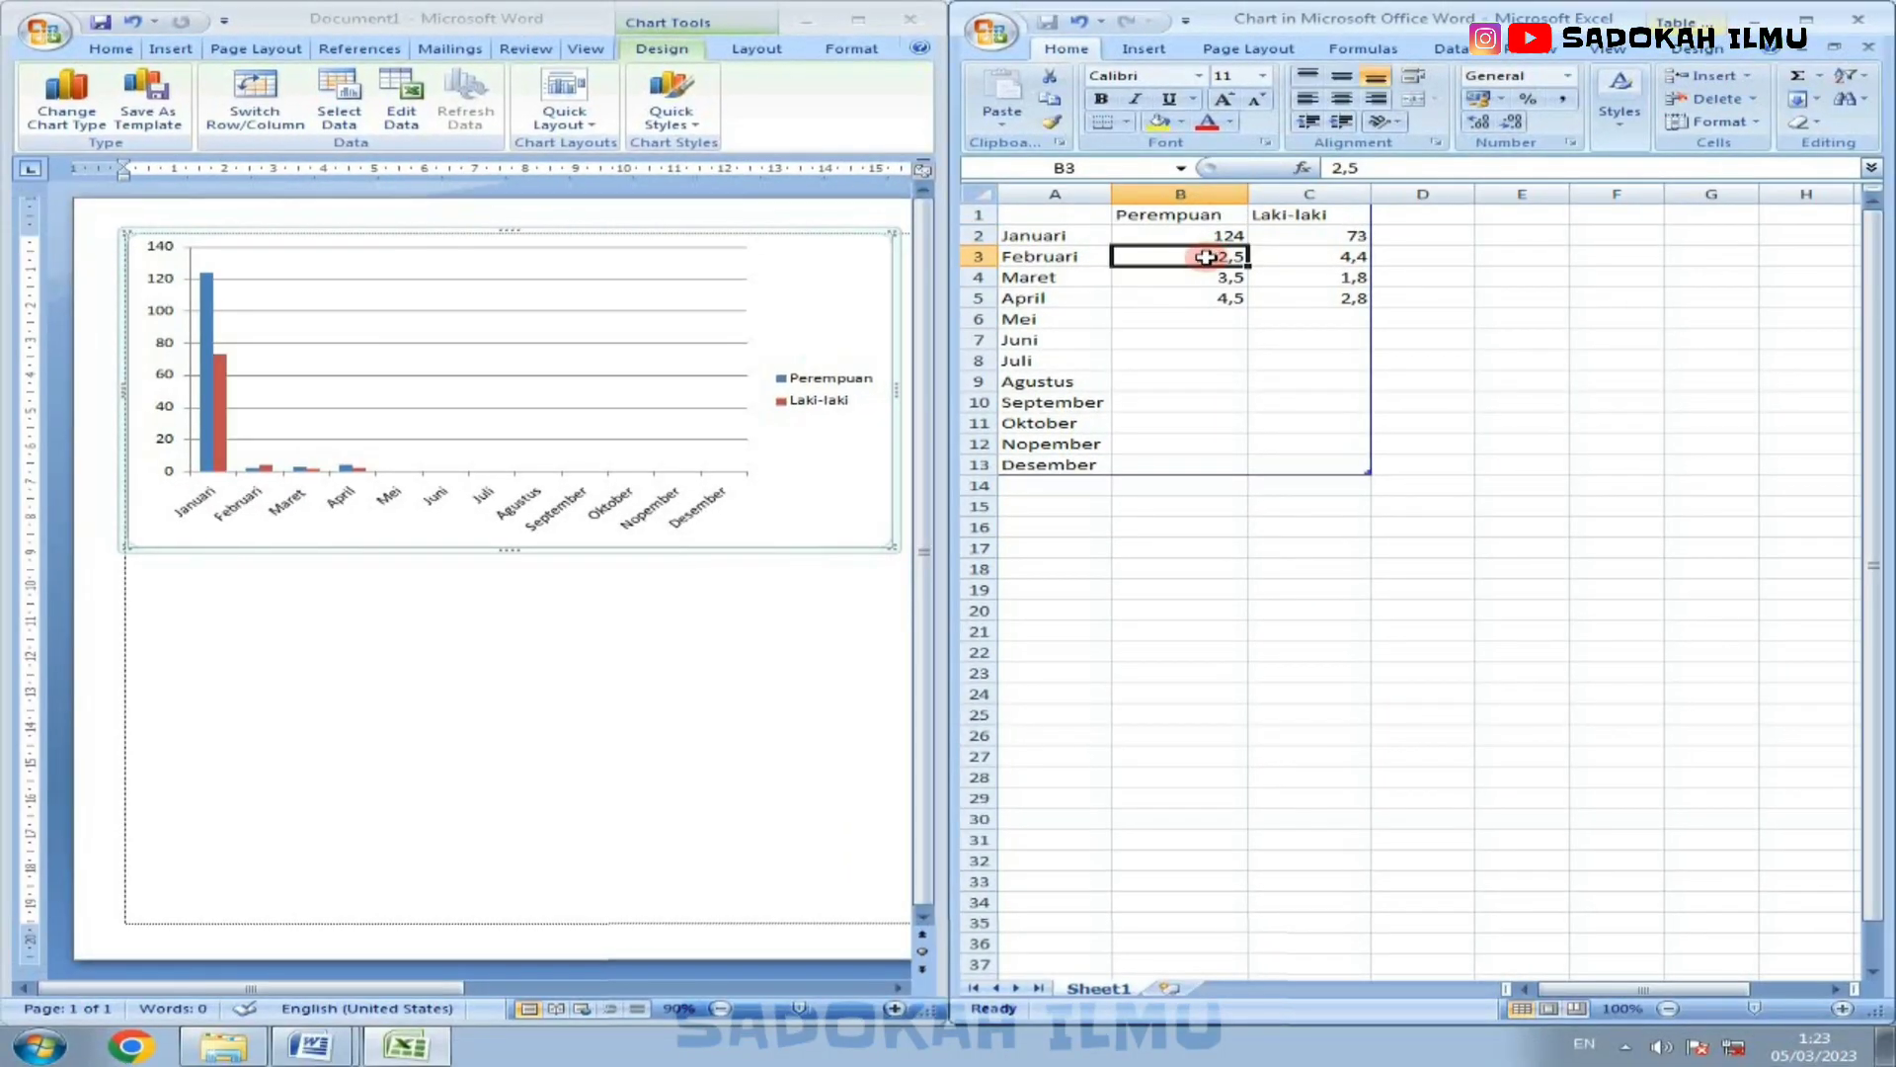
pyautogui.write('1')
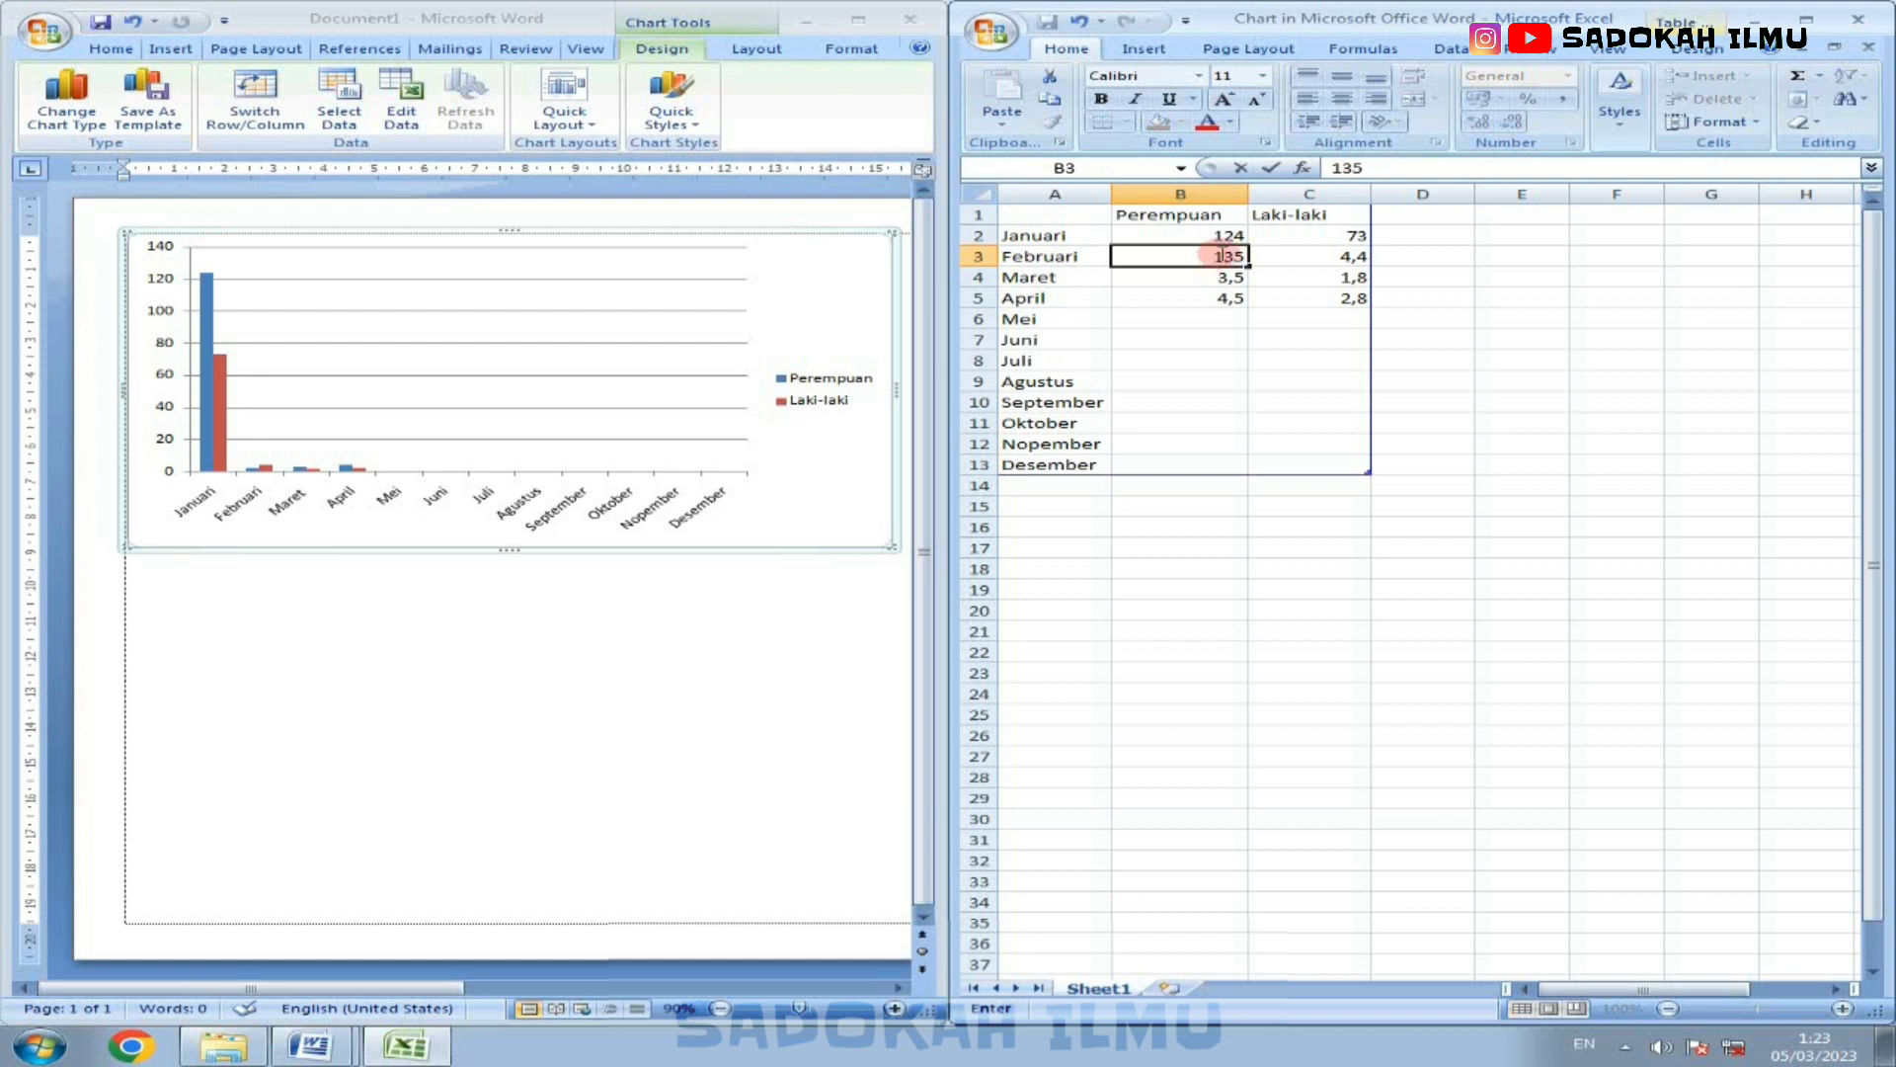
pyautogui.write('35')
pyautogui.click(1278, 256)
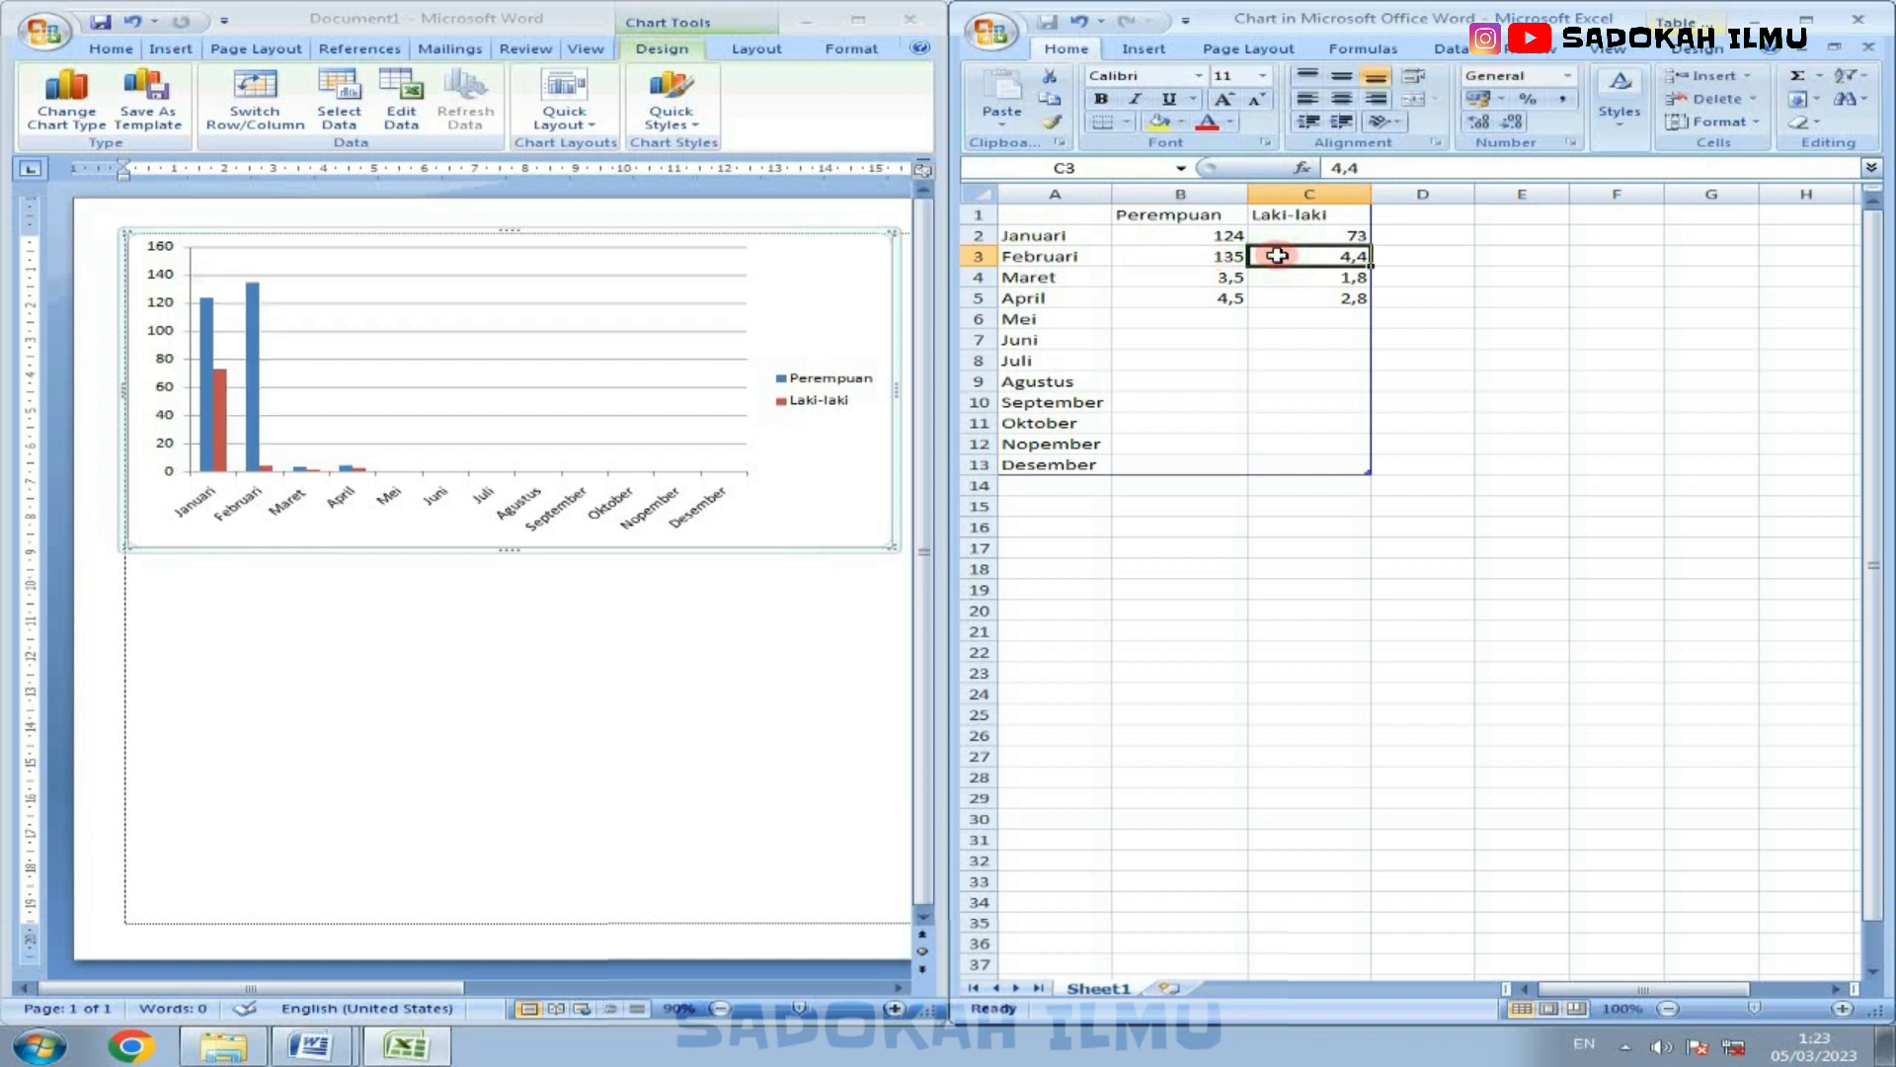
pyautogui.write('87')
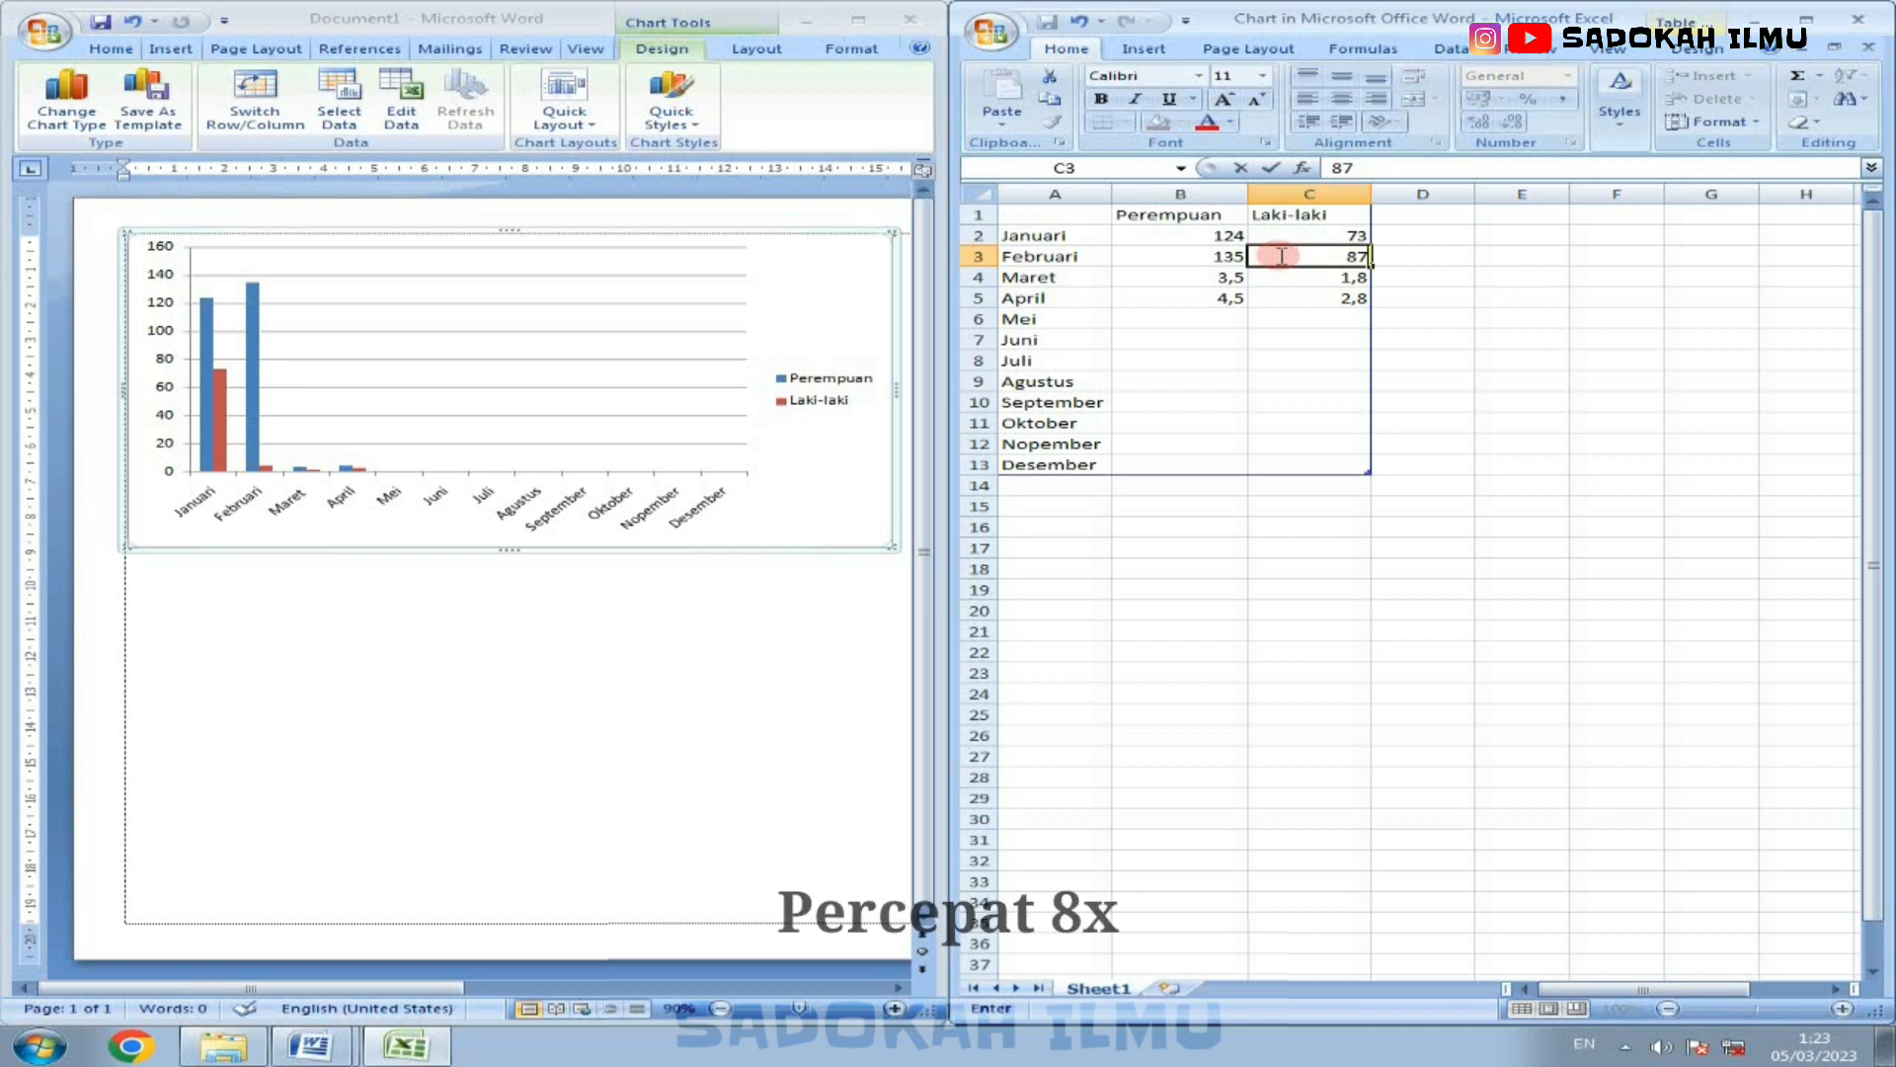
# Step: Enter the Perempuan and Laki-laki values 135 and 87 for Maret, and 87 and 49 for April
pyautogui.click(1205, 276)
pyautogui.write('135')
pyautogui.press('Tab')
pyautogui.write('87')
pyautogui.press('Return')
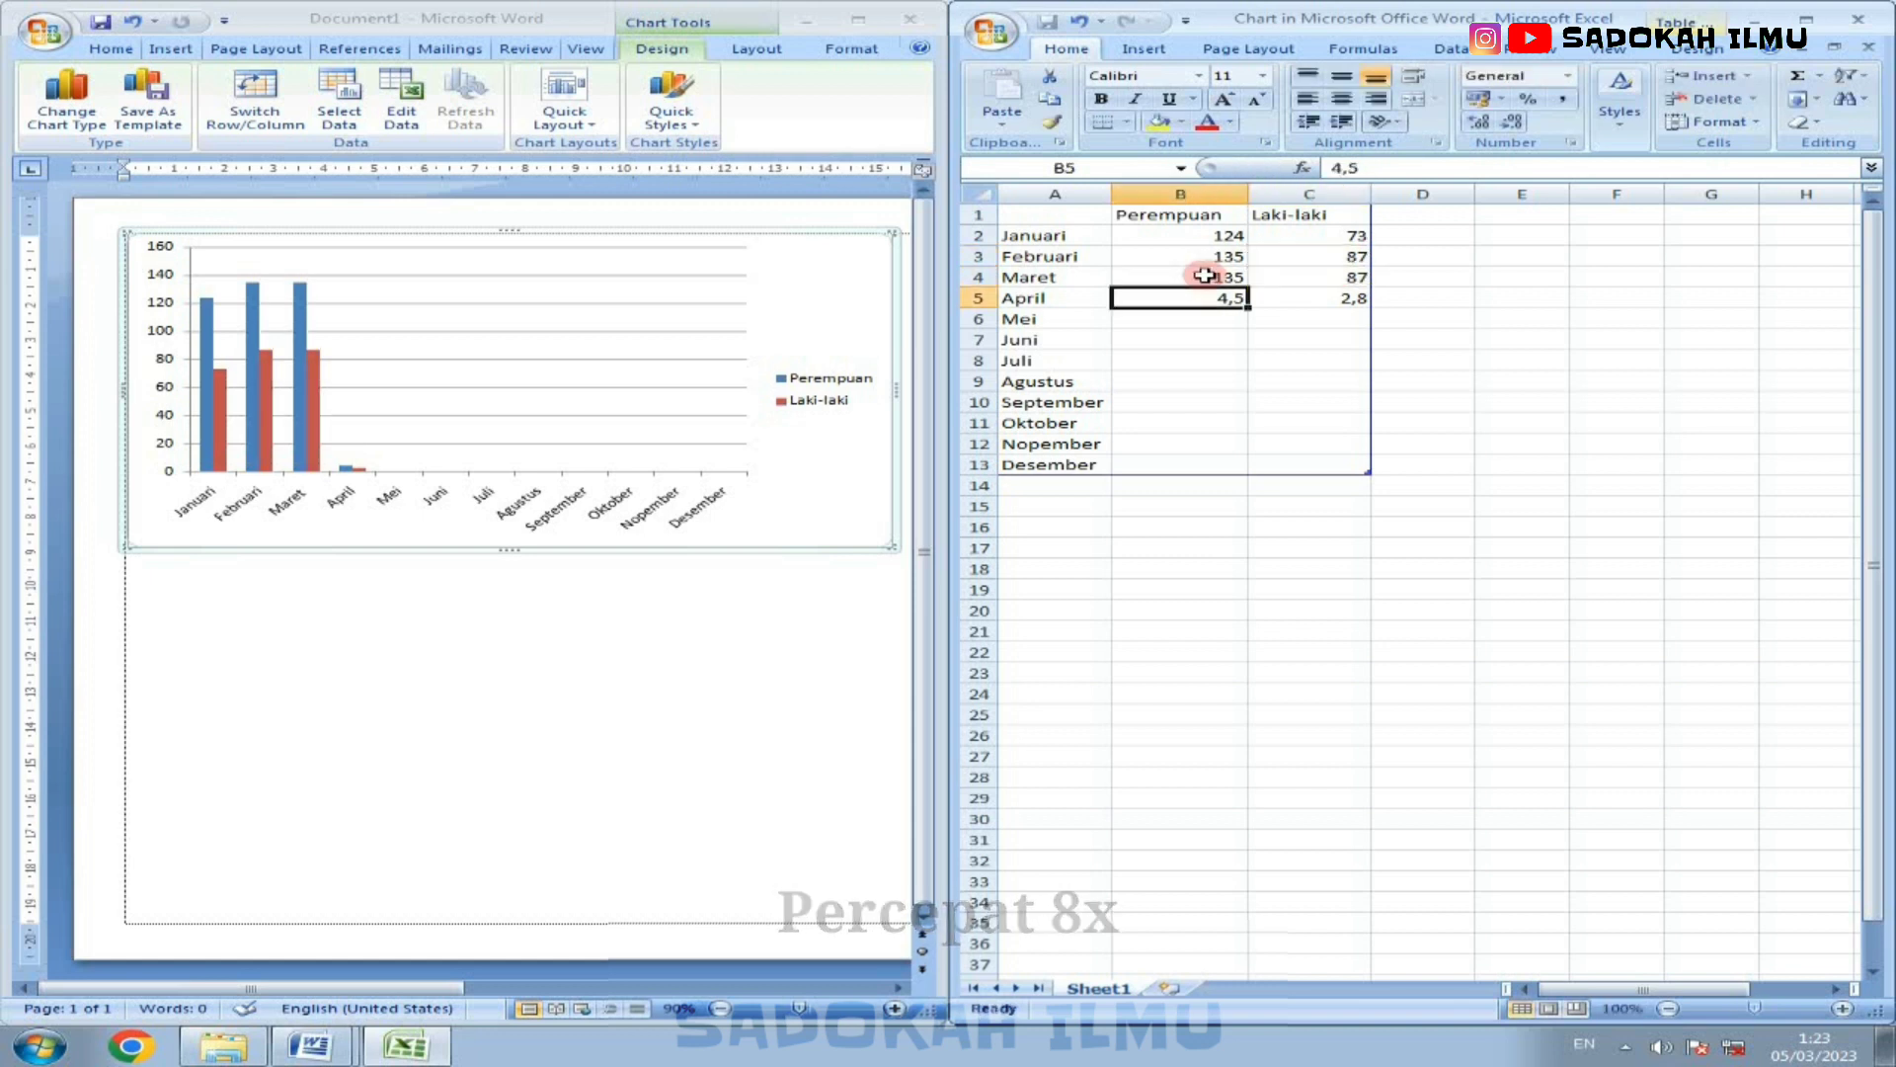
pyautogui.write('87')
pyautogui.press('Tab')
pyautogui.write('49')
pyautogui.press('Return')
# Step: Enter the Perempuan and Laki-laki values 106 and 41 for Mei, and 150 and 98 for Juni
pyautogui.write('106')
pyautogui.press('Tab')
pyautogui.write('41')
pyautogui.press('Return')
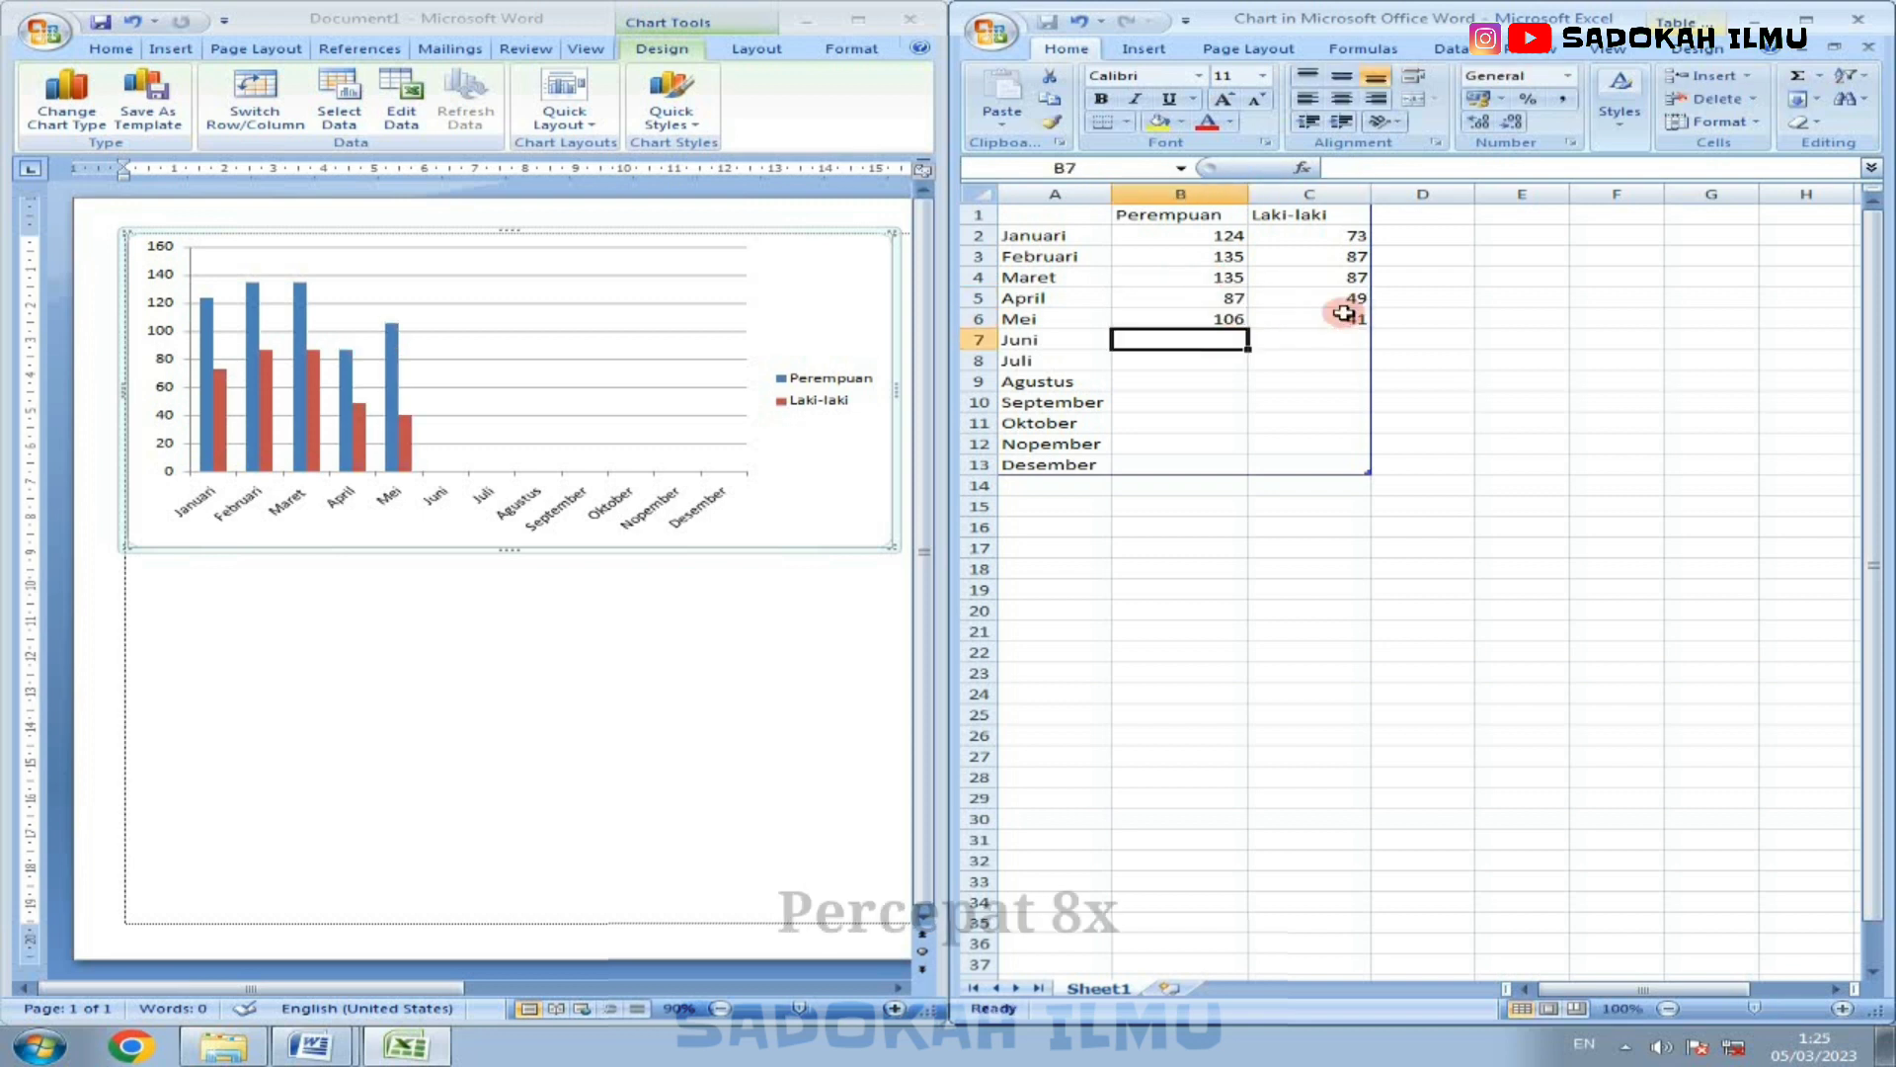
pyautogui.write('150')
pyautogui.press('Tab')
pyautogui.write('98')
pyautogui.press('Return')
# Step: Enter the Perempuan and Laki-laki values 131 and 83 for Juli, and 182 and 118 for Agustus
pyautogui.write('131')
pyautogui.press('Tab')
pyautogui.write('83')
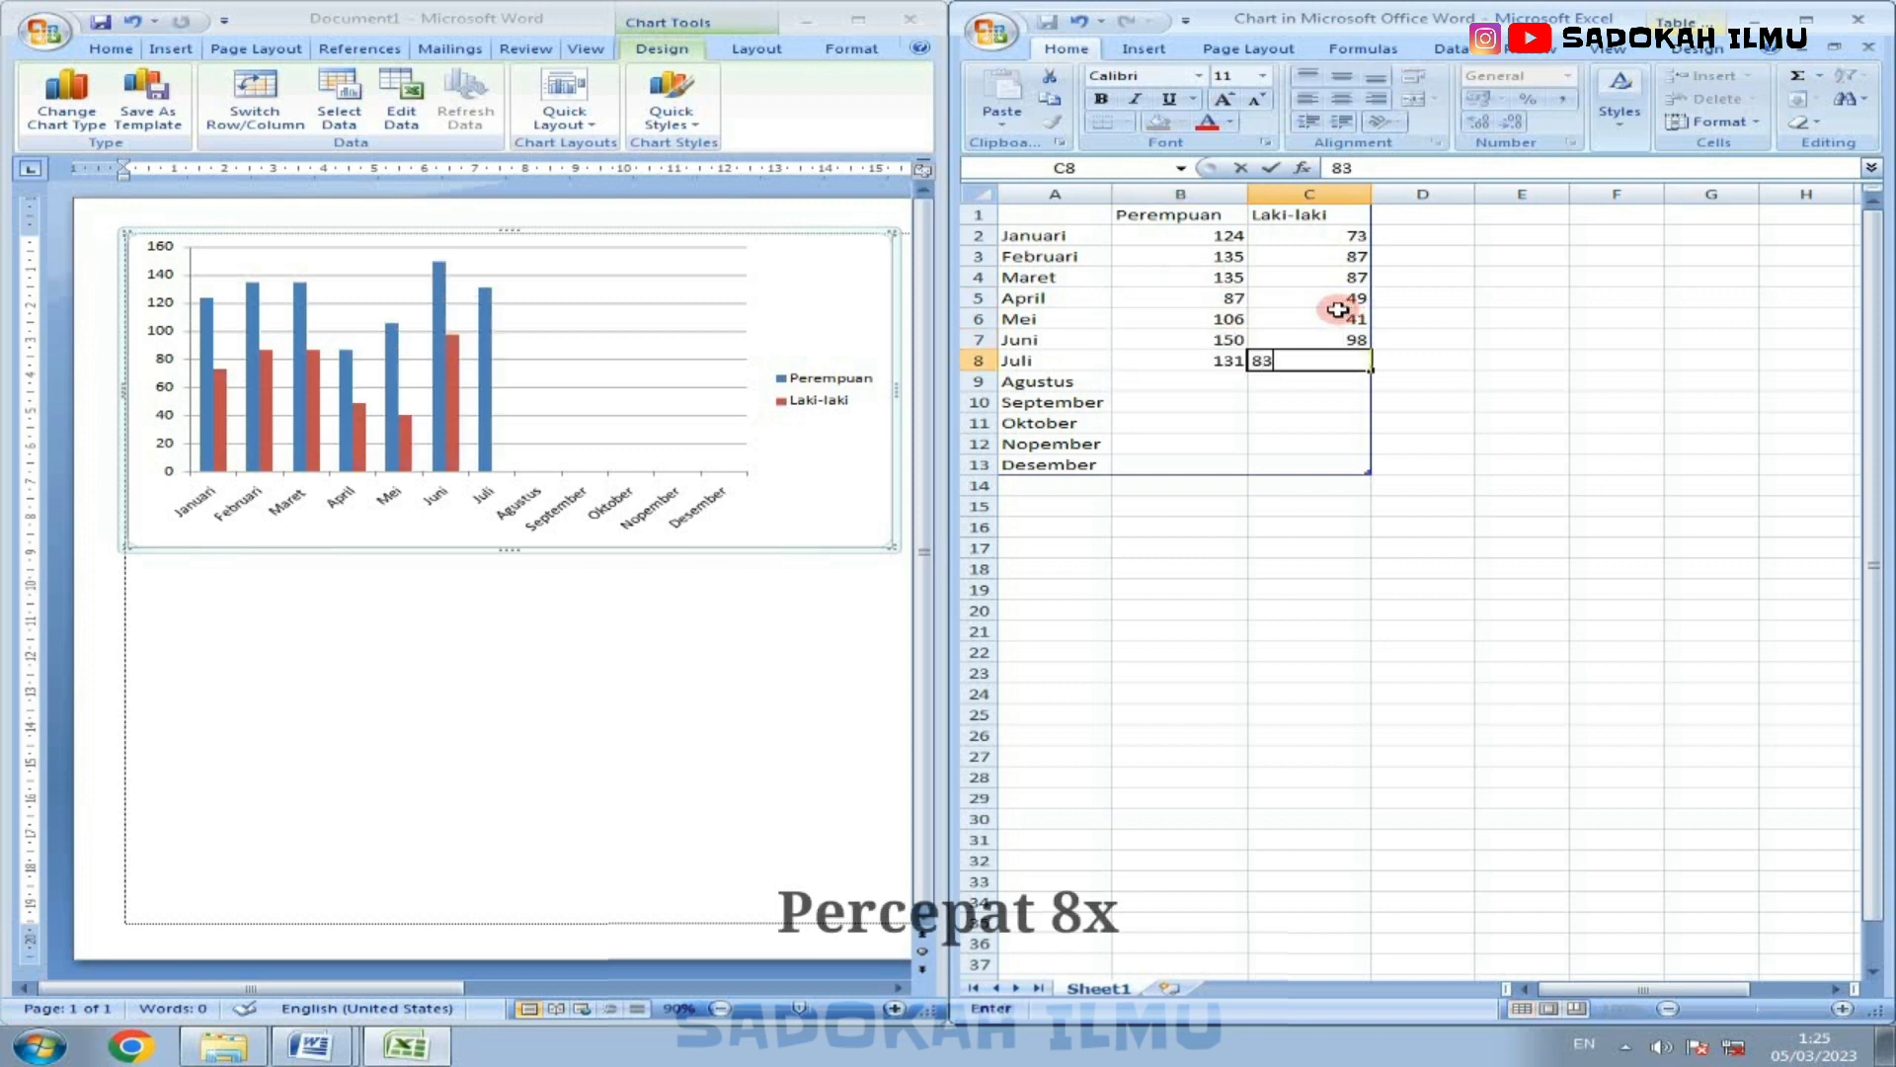
pyautogui.press('Return')
pyautogui.write('182')
pyautogui.press('Tab')
pyautogui.write('118')
pyautogui.press('Return')
# Step: Enter the Perempuan and Laki-laki values 138 and 109 for September, and 147 and 86 for Oktober
pyautogui.write('138')
pyautogui.press('Tab')
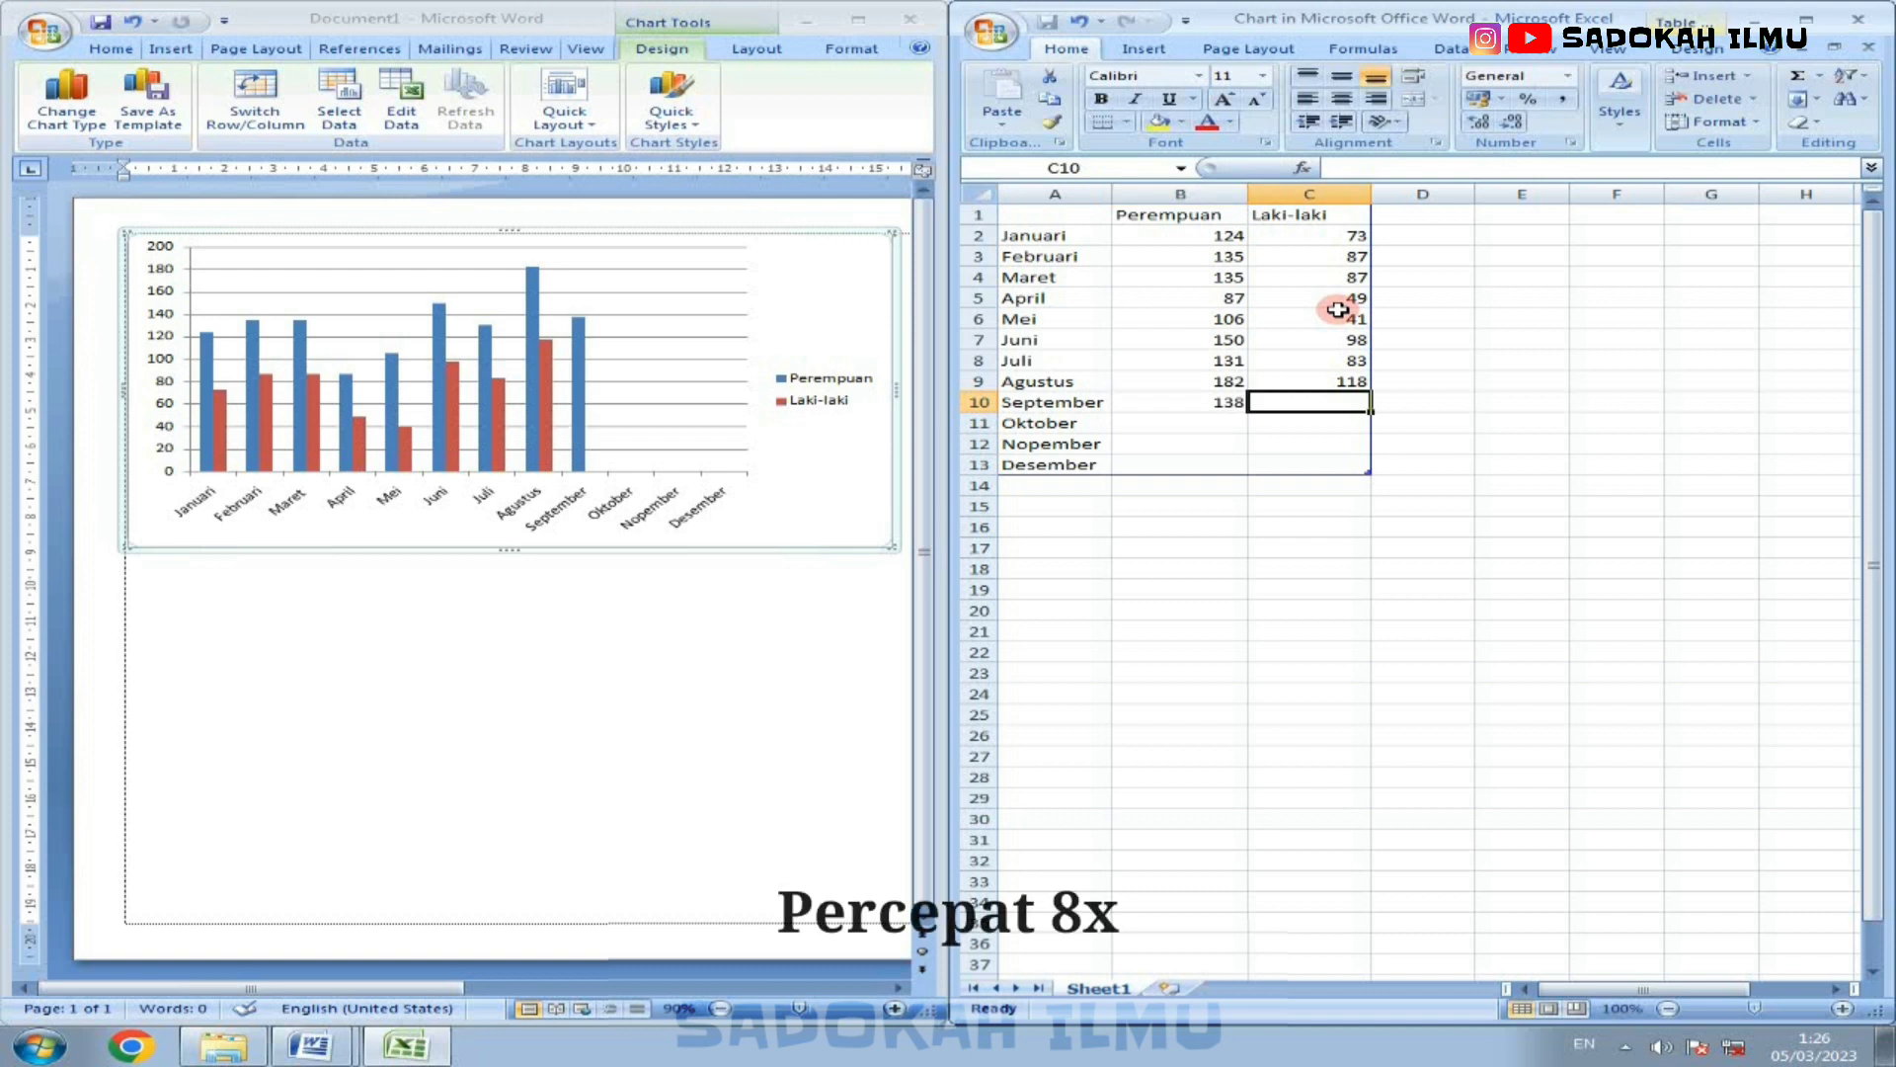
pyautogui.write('109')
pyautogui.press('Return')
pyautogui.write('147')
pyautogui.press('Tab')
pyautogui.write('86')
pyautogui.press('Return')
# Step: Enter the Perempuan and Laki-laki values 177 and 97 for Nopember, and 235 and 210 for Desember
pyautogui.write('177')
pyautogui.press('Tab')
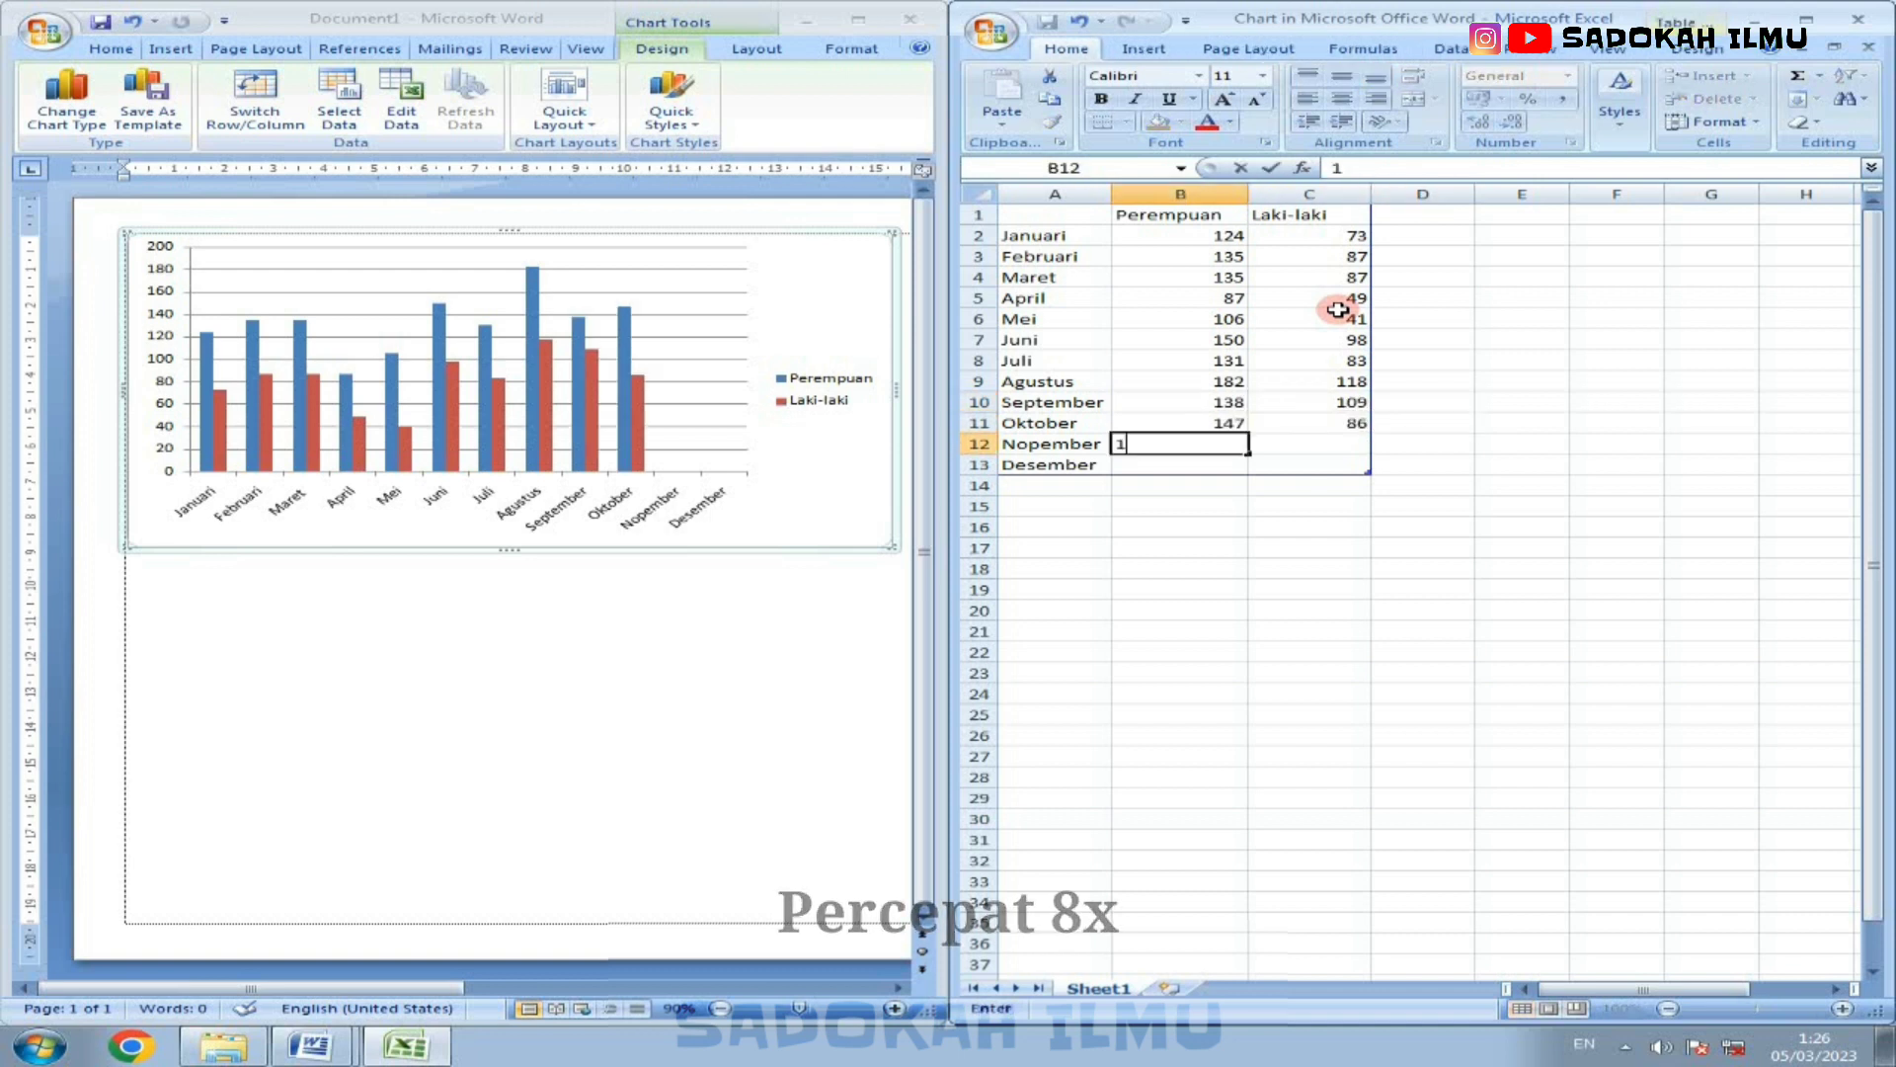
pyautogui.write('97')
pyautogui.press('Tab')
pyautogui.press('Return')
pyautogui.write('235')
pyautogui.press('Tab')
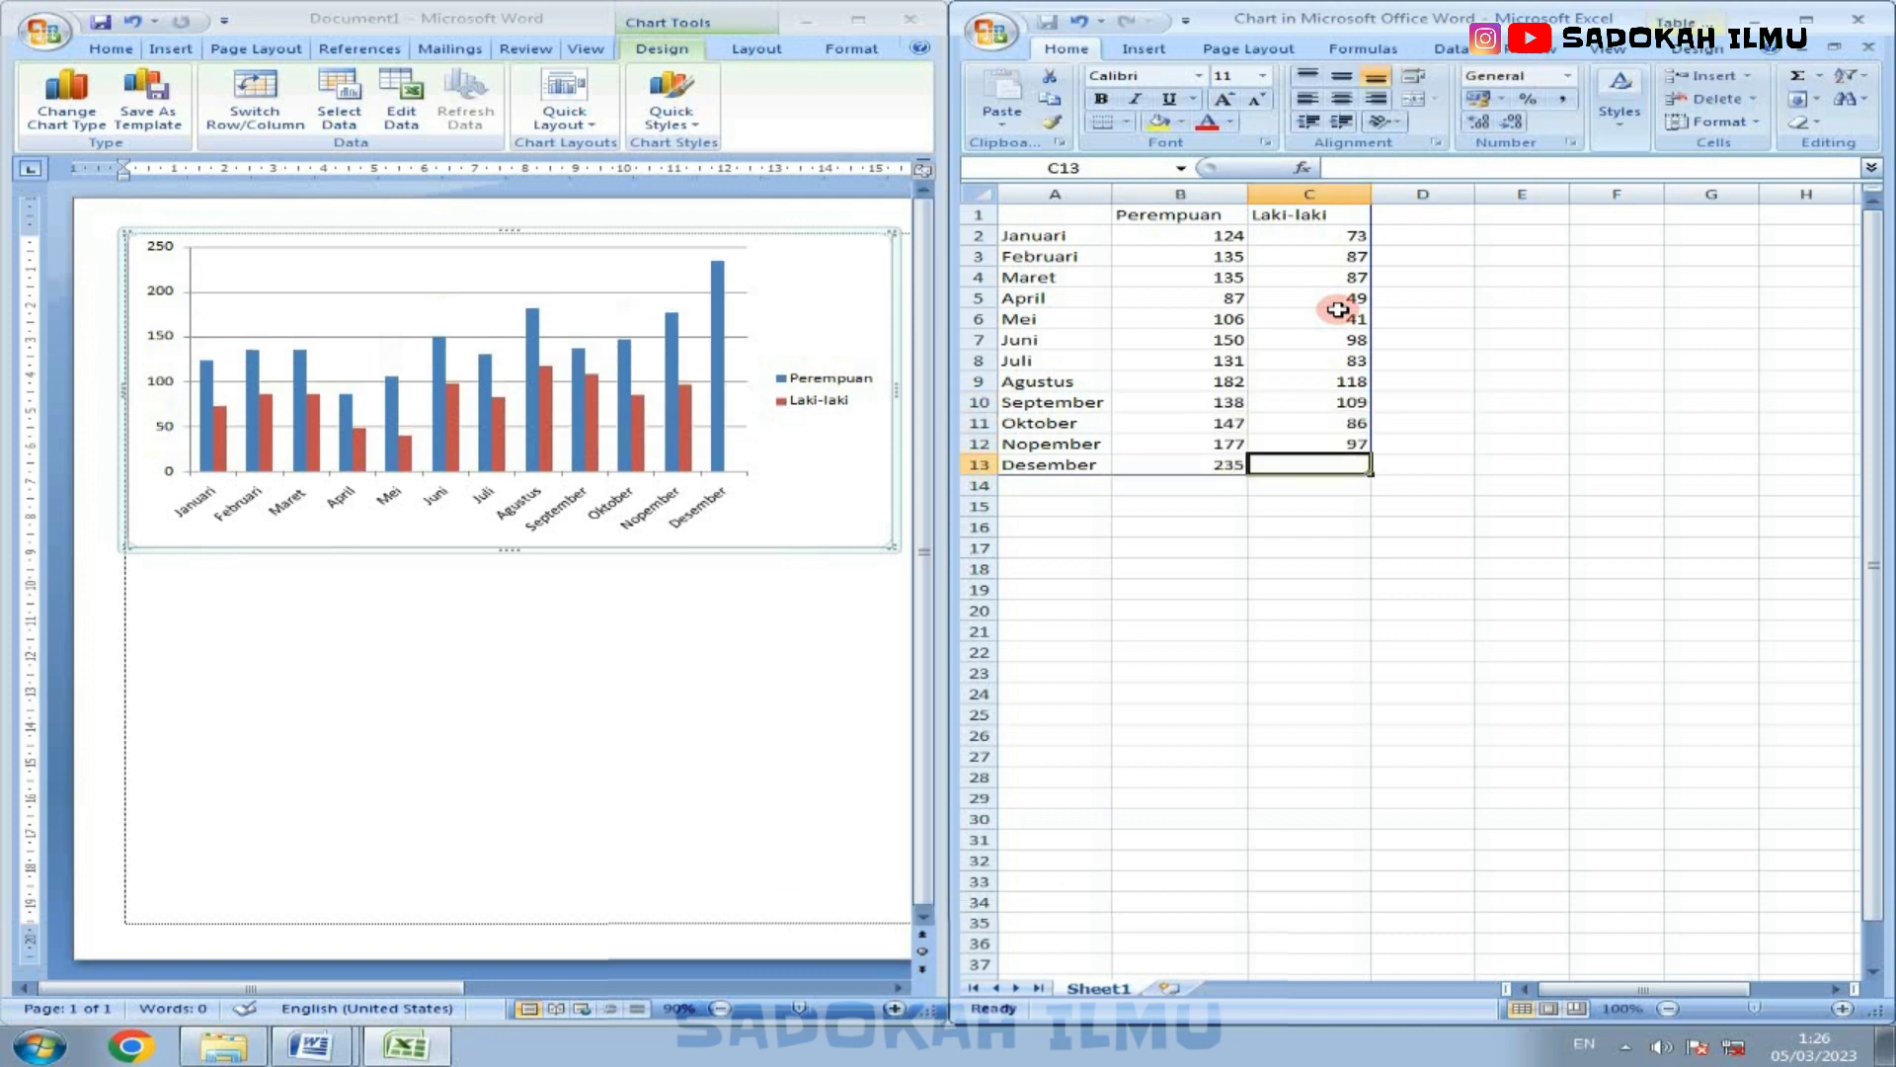
pyautogui.write('210')
pyautogui.press('Tab')
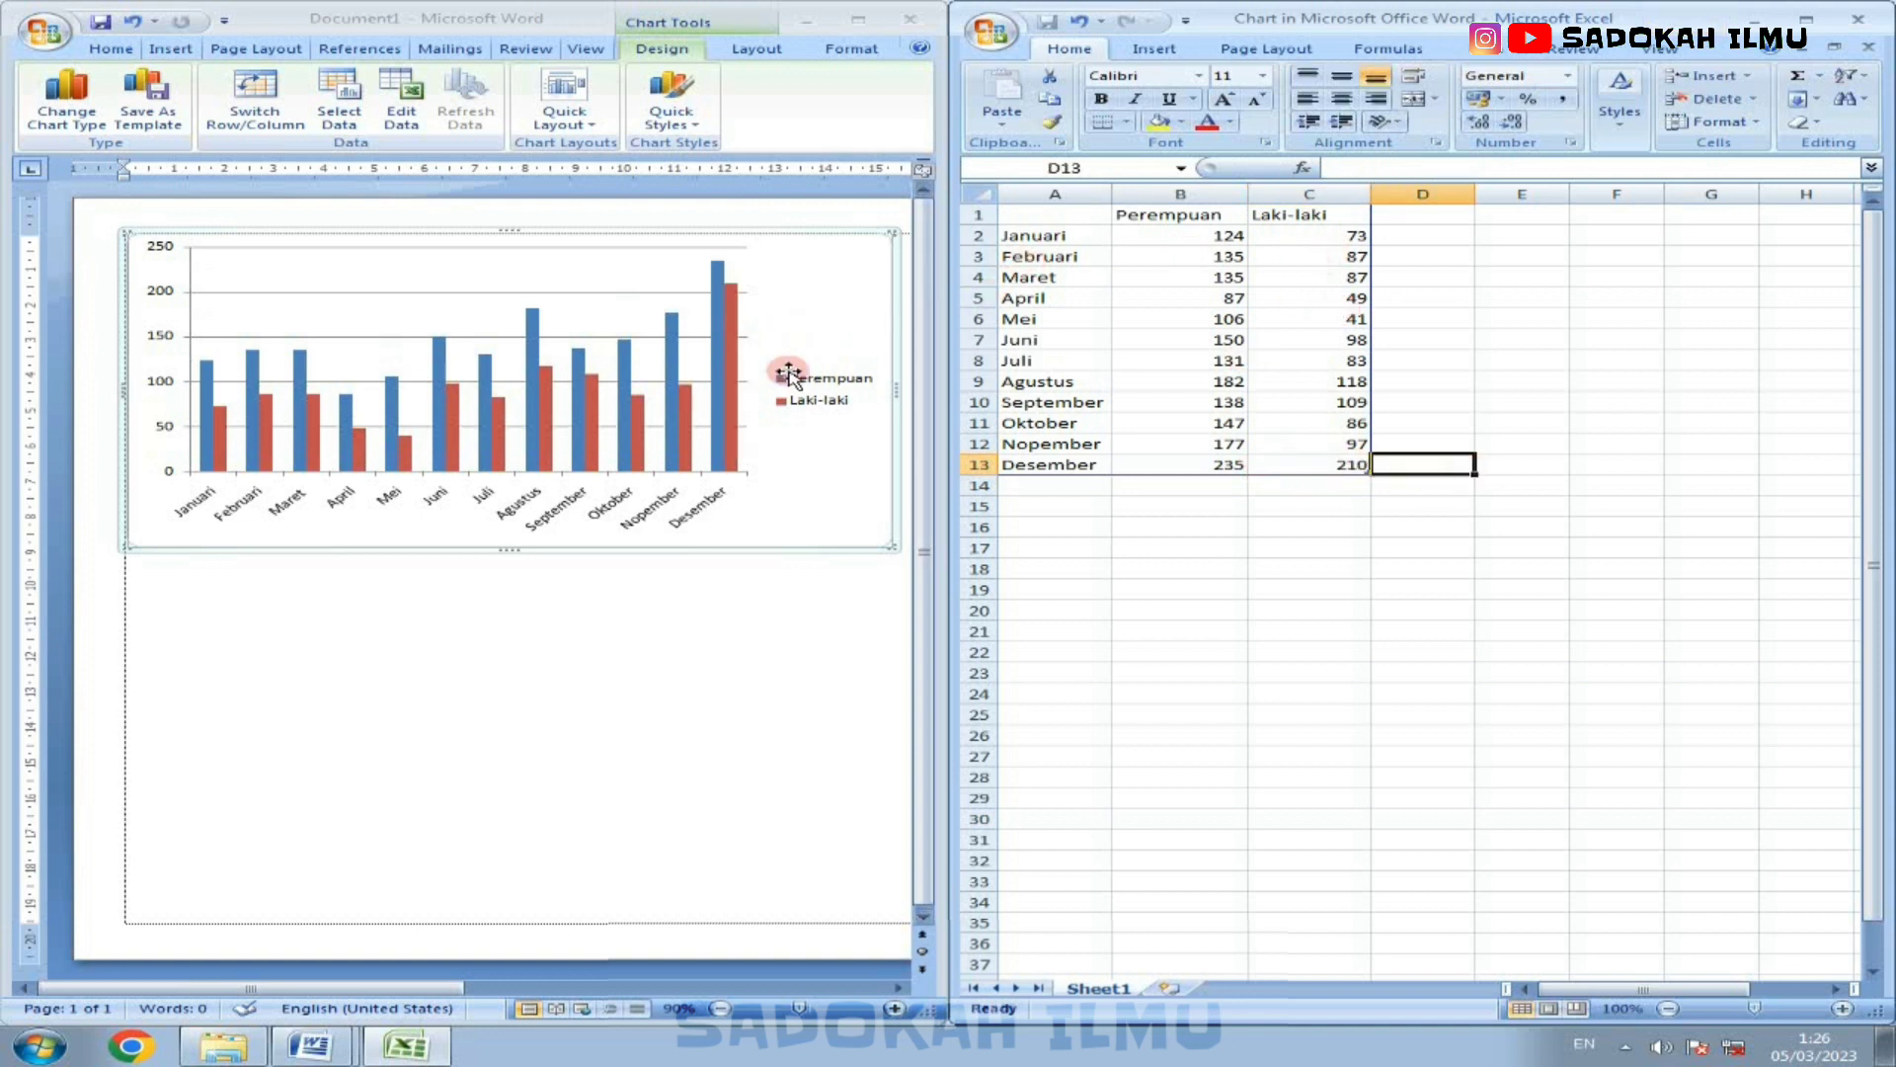
# Step: Hide the data sheet, maximize the Word document and enlarge the chart to the full margin width, leaving some space below it
pyautogui.click(1741, 20)
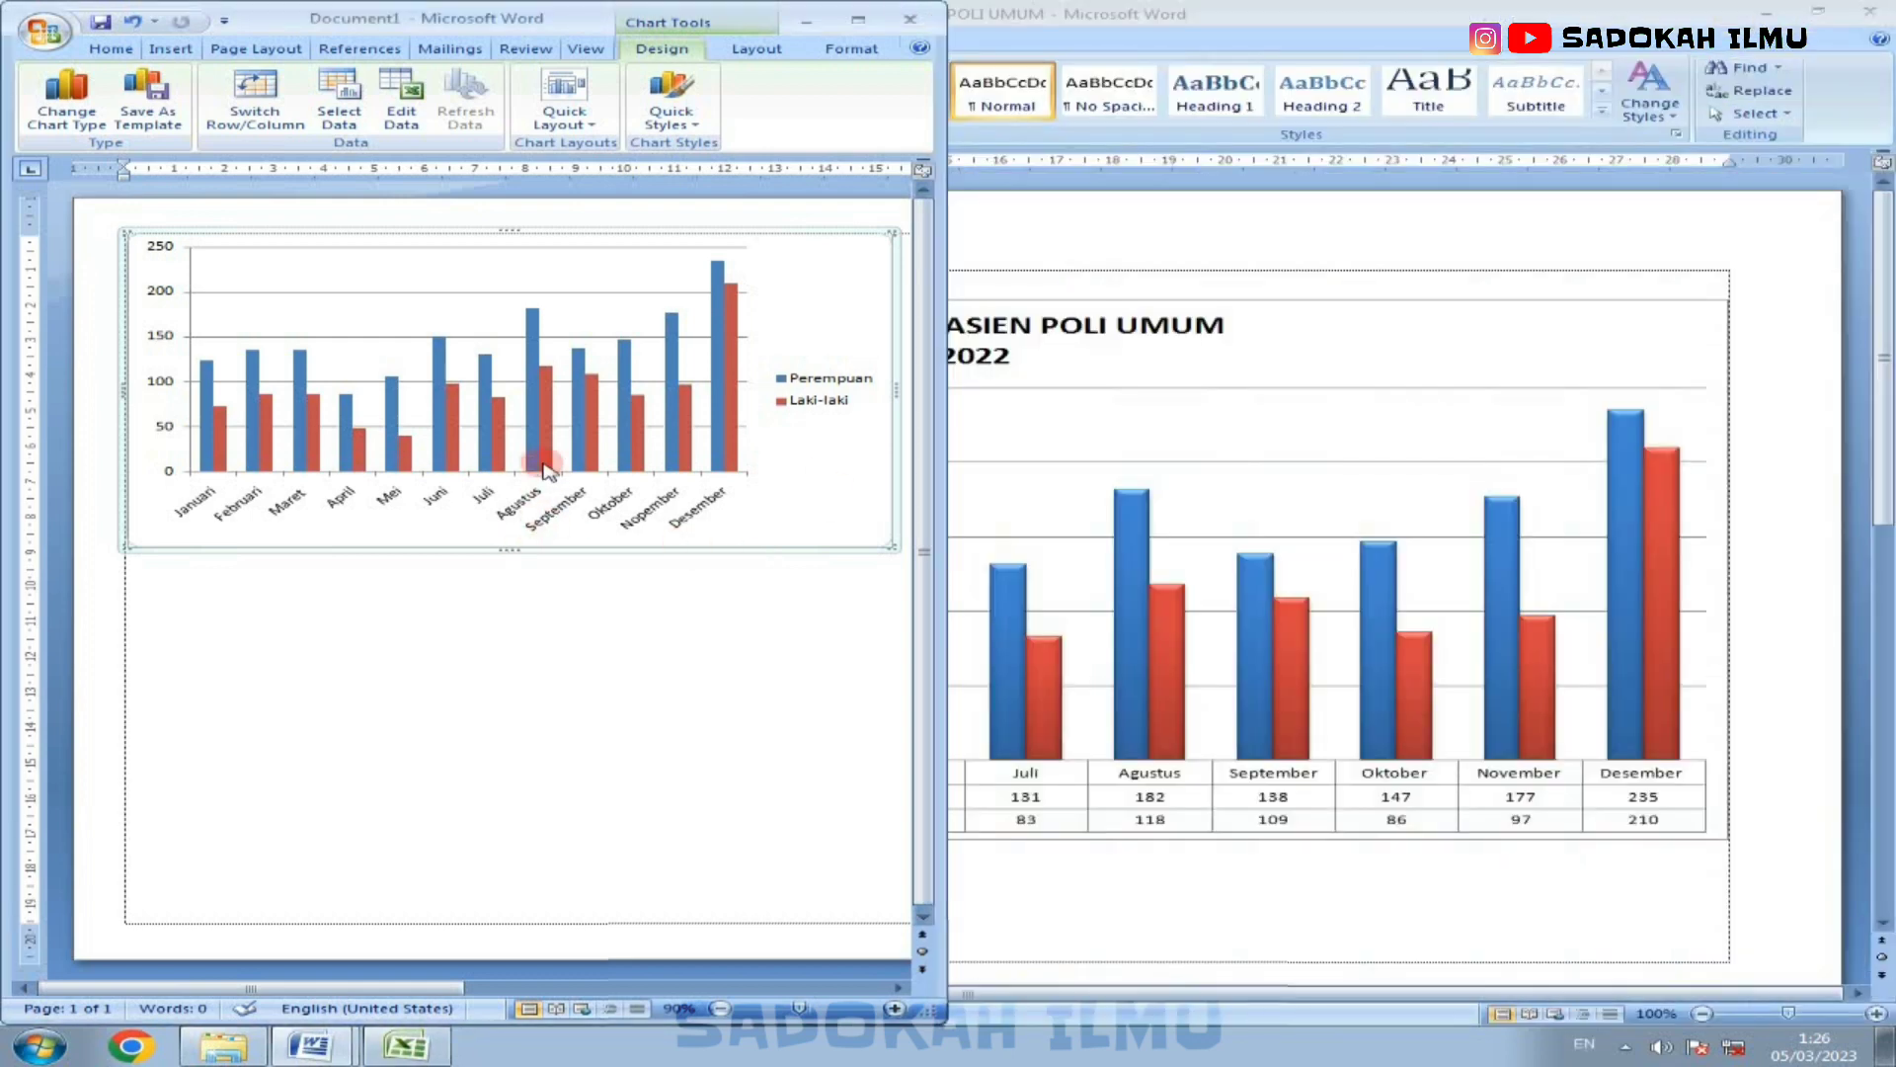
pyautogui.click(858, 19)
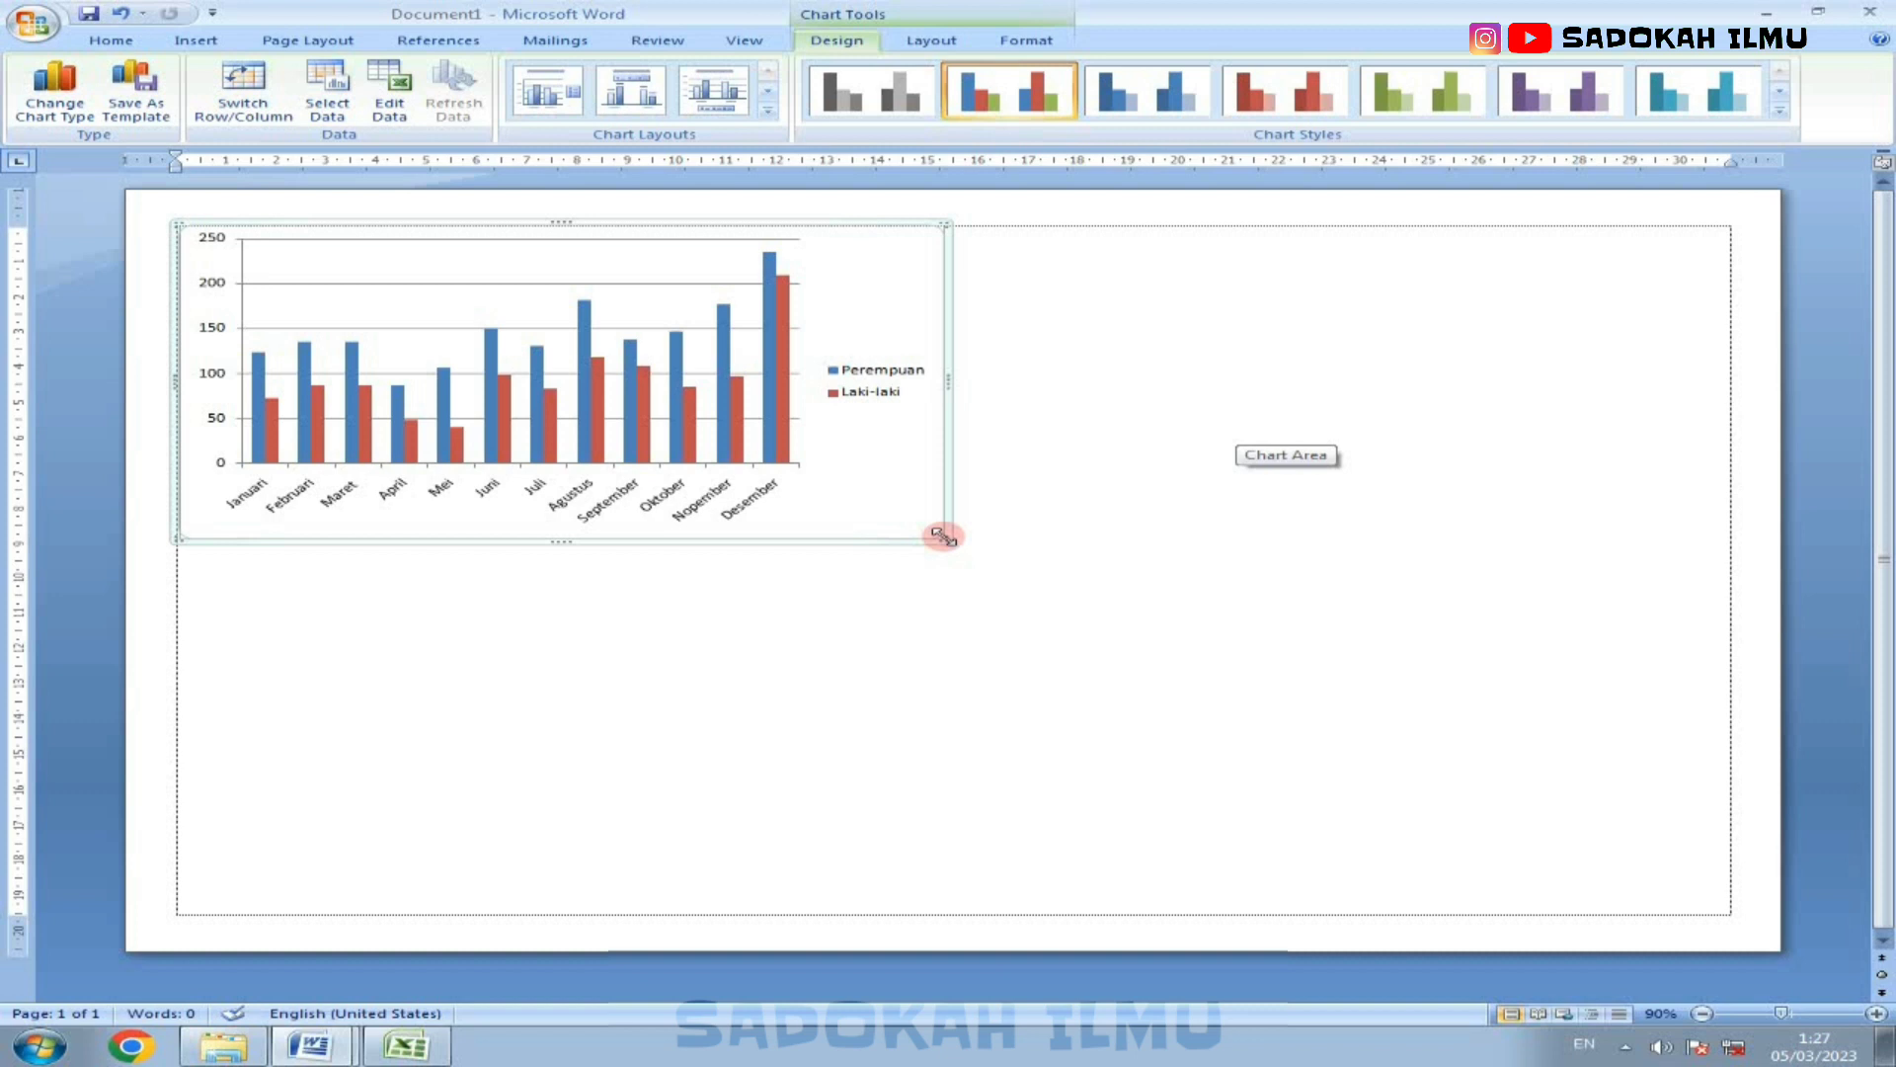
pyautogui.moveTo(942, 540); pyautogui.dragTo(1729, 882)
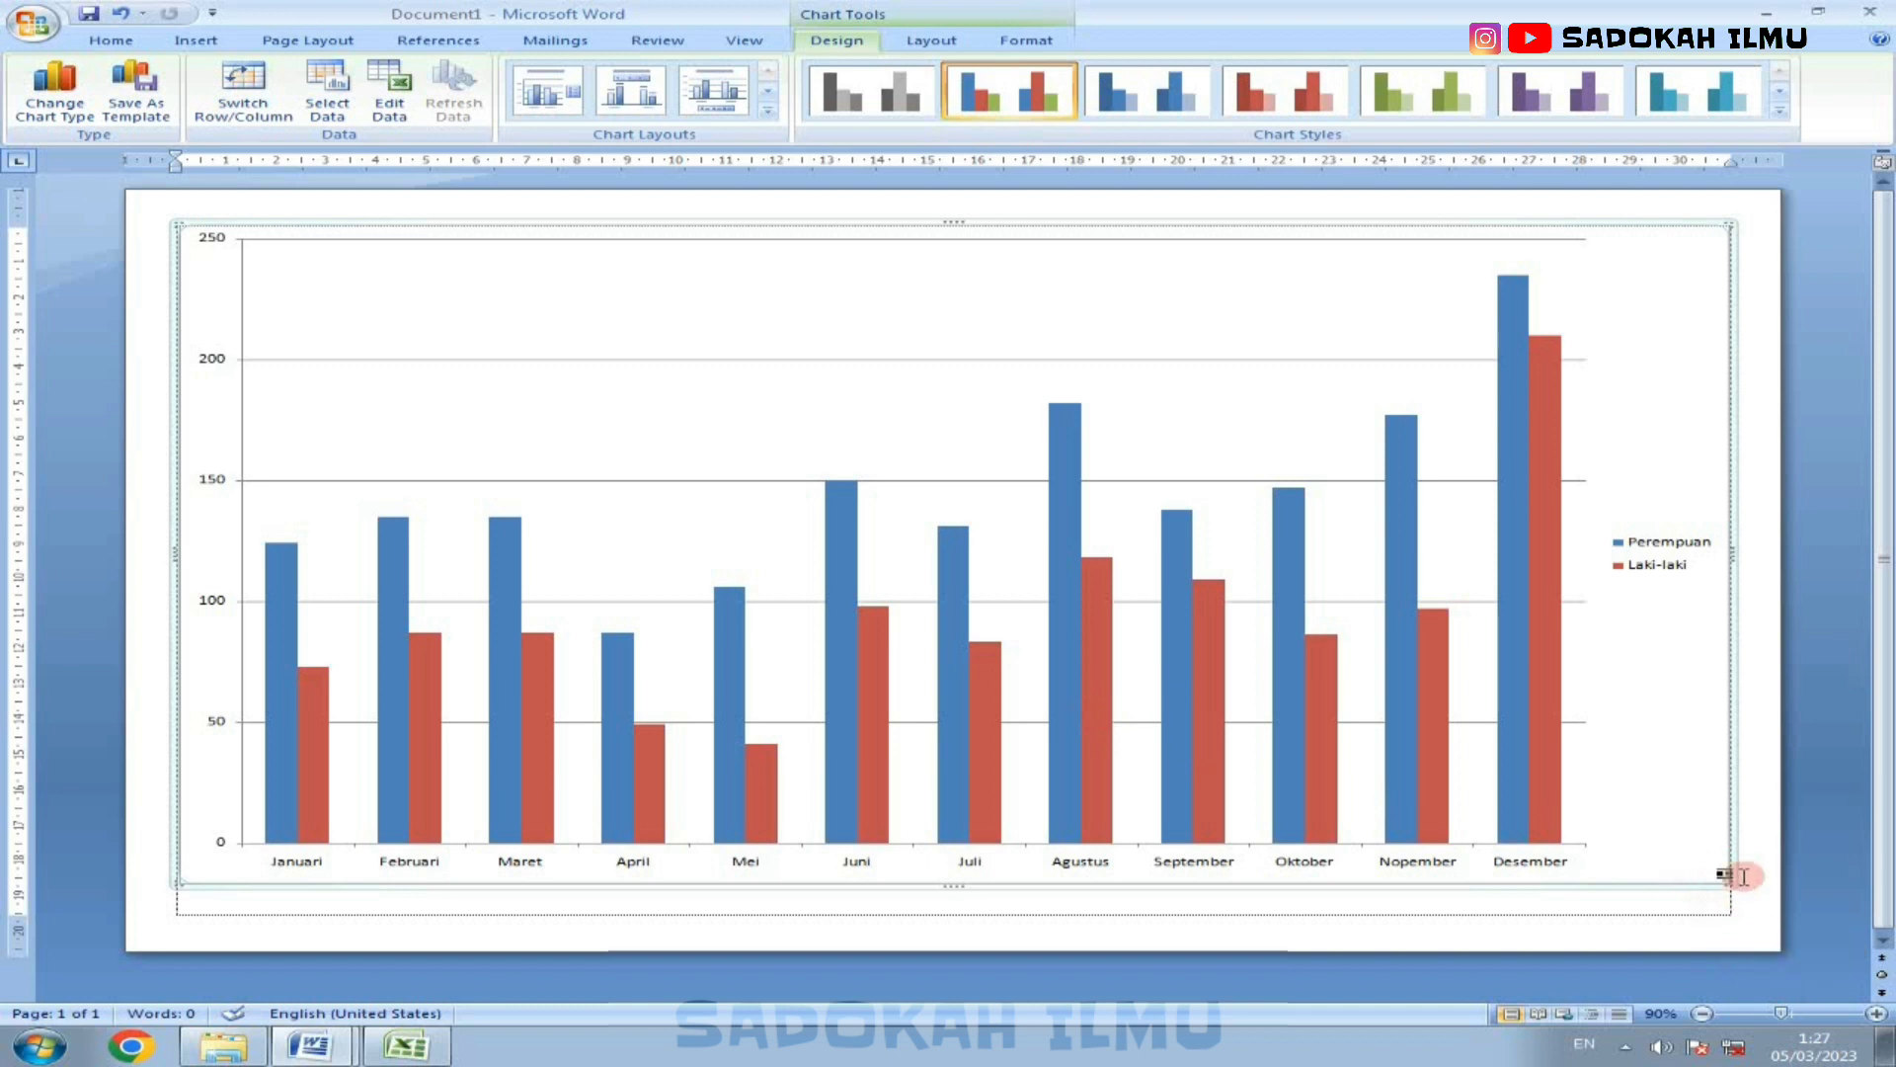
pyautogui.moveTo(1729, 879); pyautogui.dragTo(1729, 818)
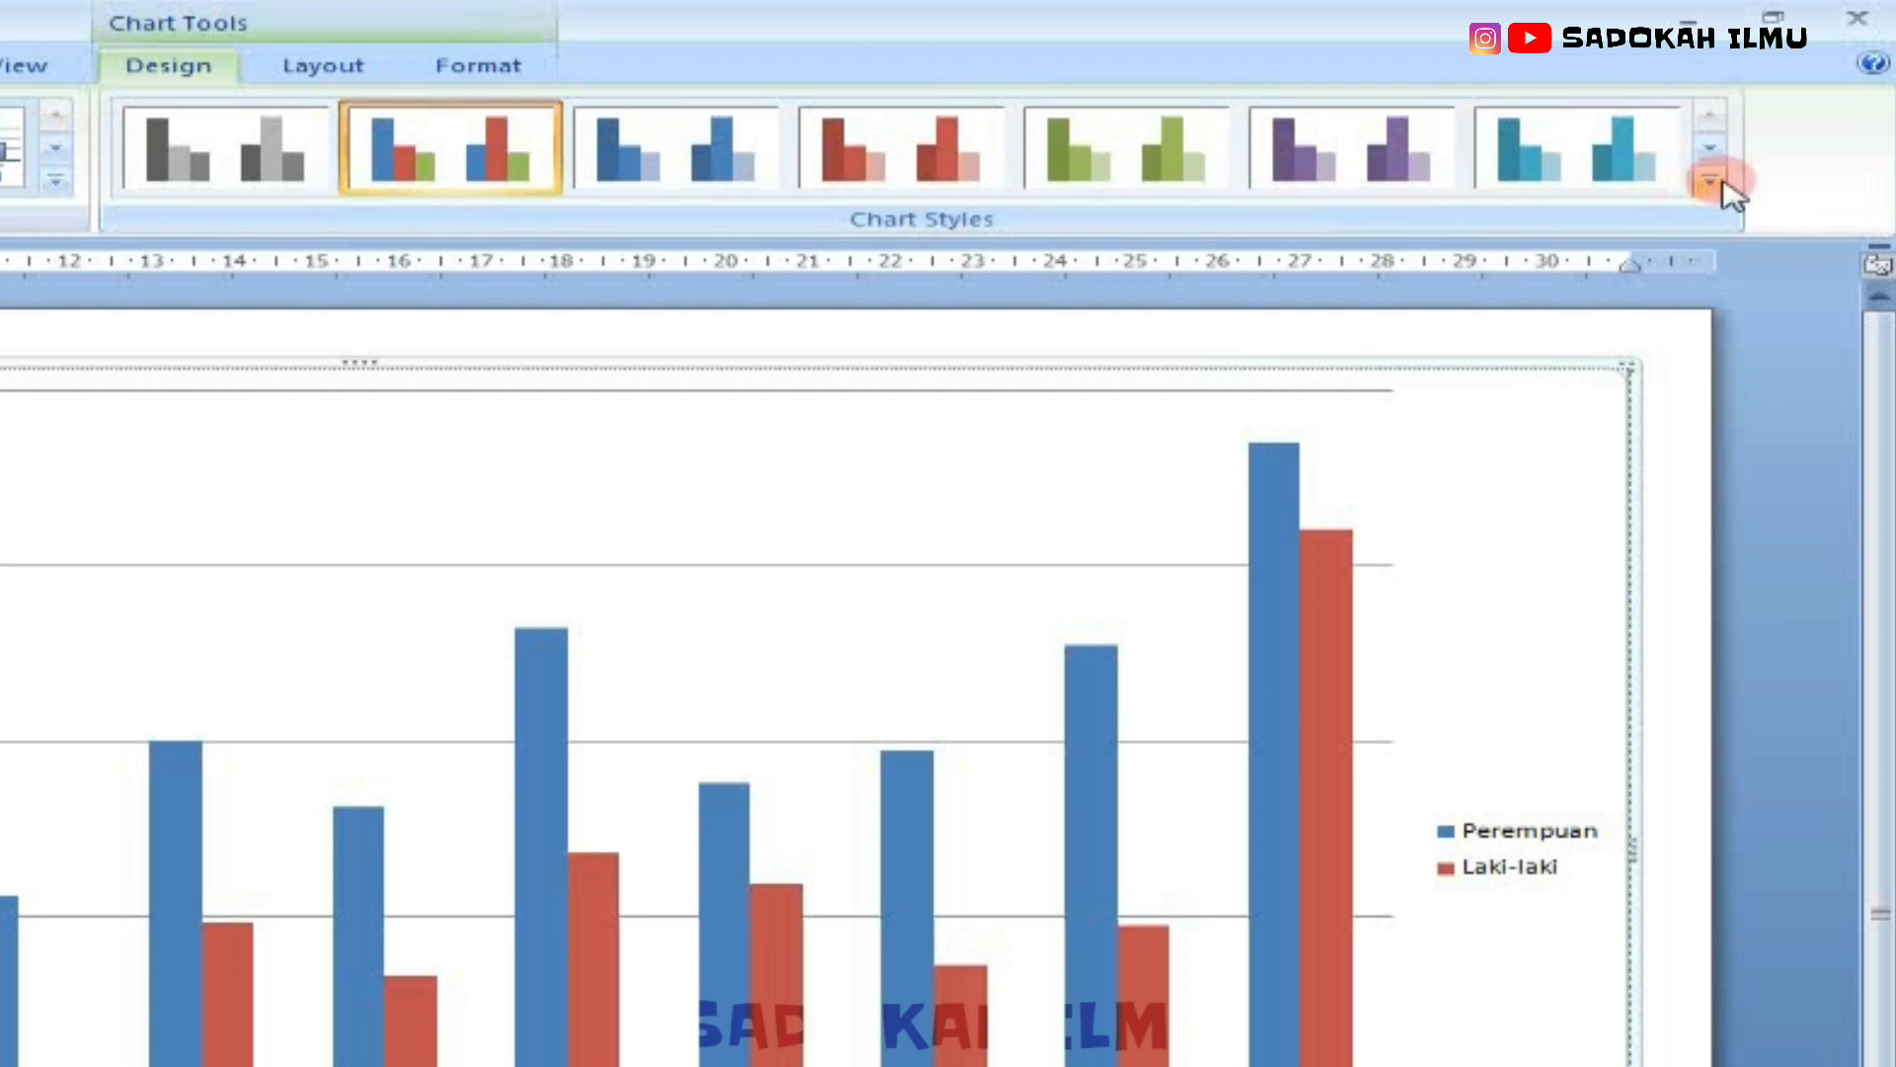
# Step: Apply the beveled blue-and-red chart style from the fourth gallery row, and chart Layout 5 with its data table
pyautogui.click(1717, 190)
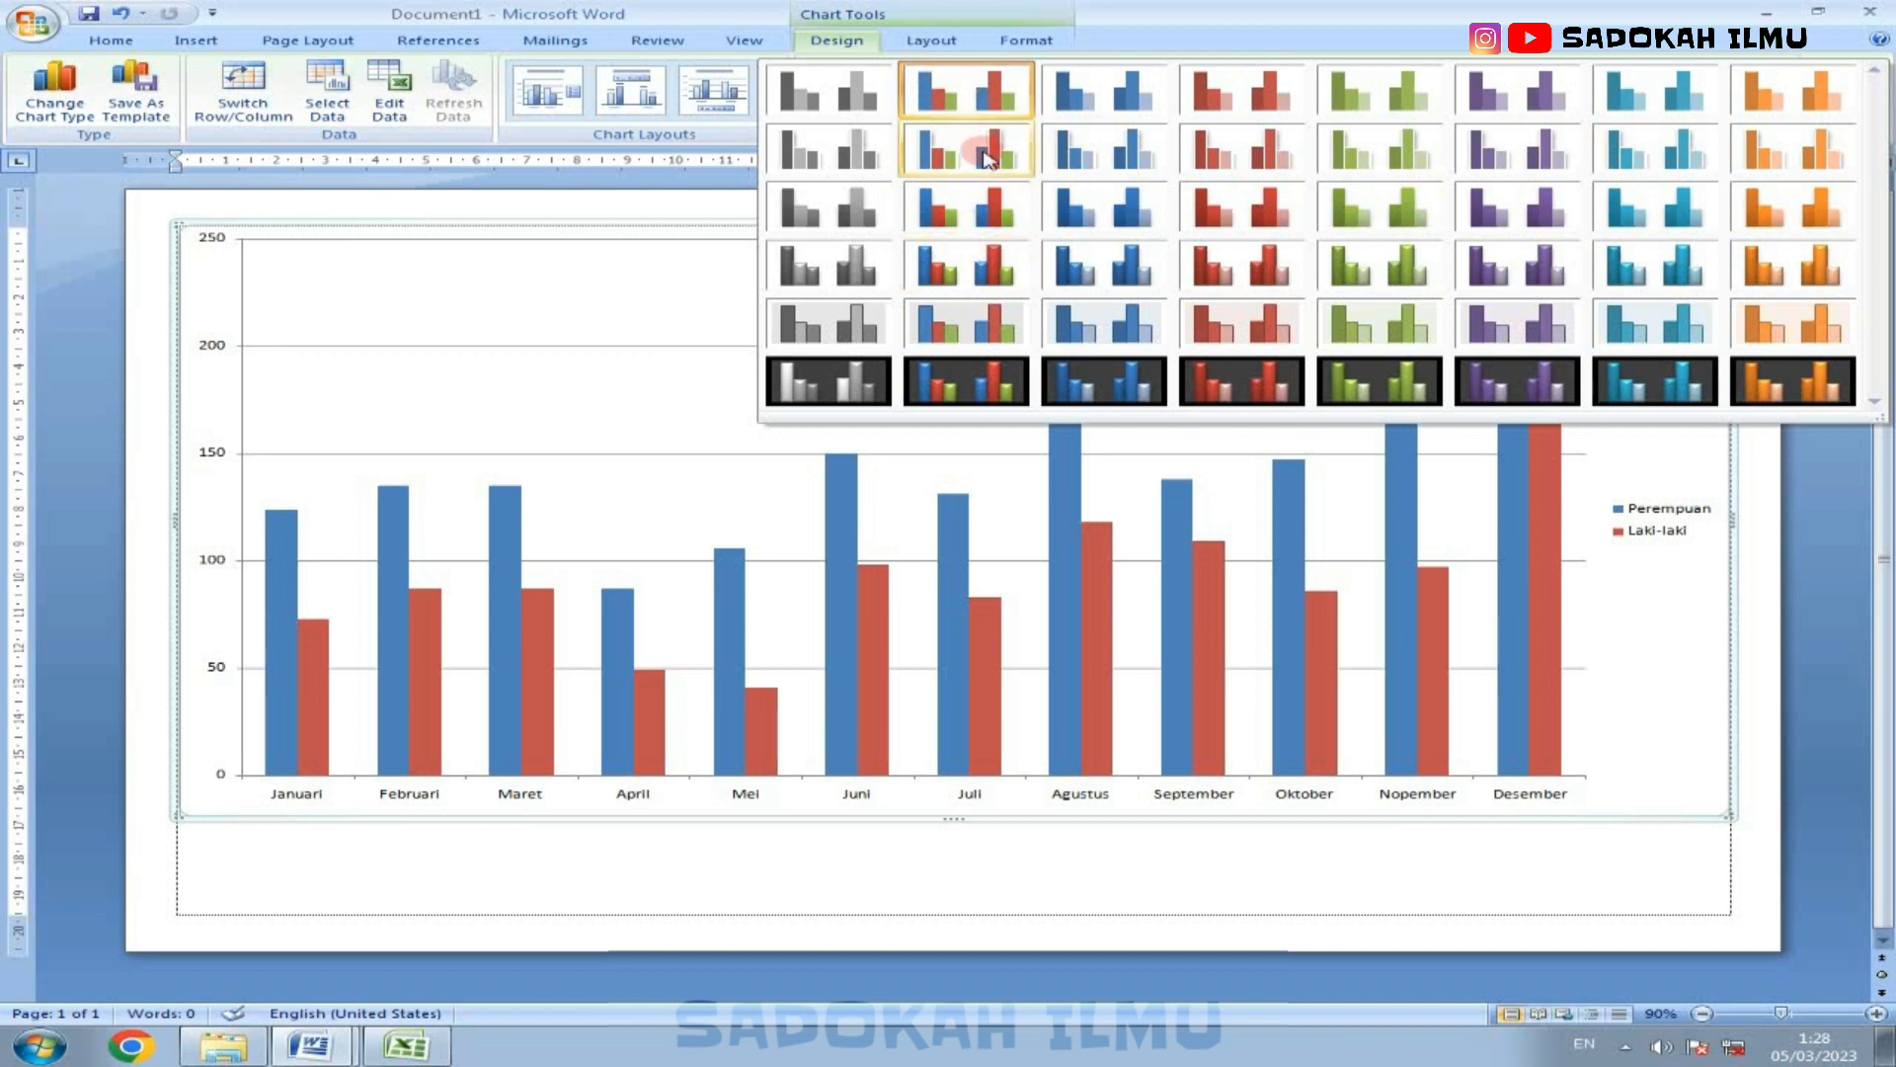
pyautogui.click(986, 266)
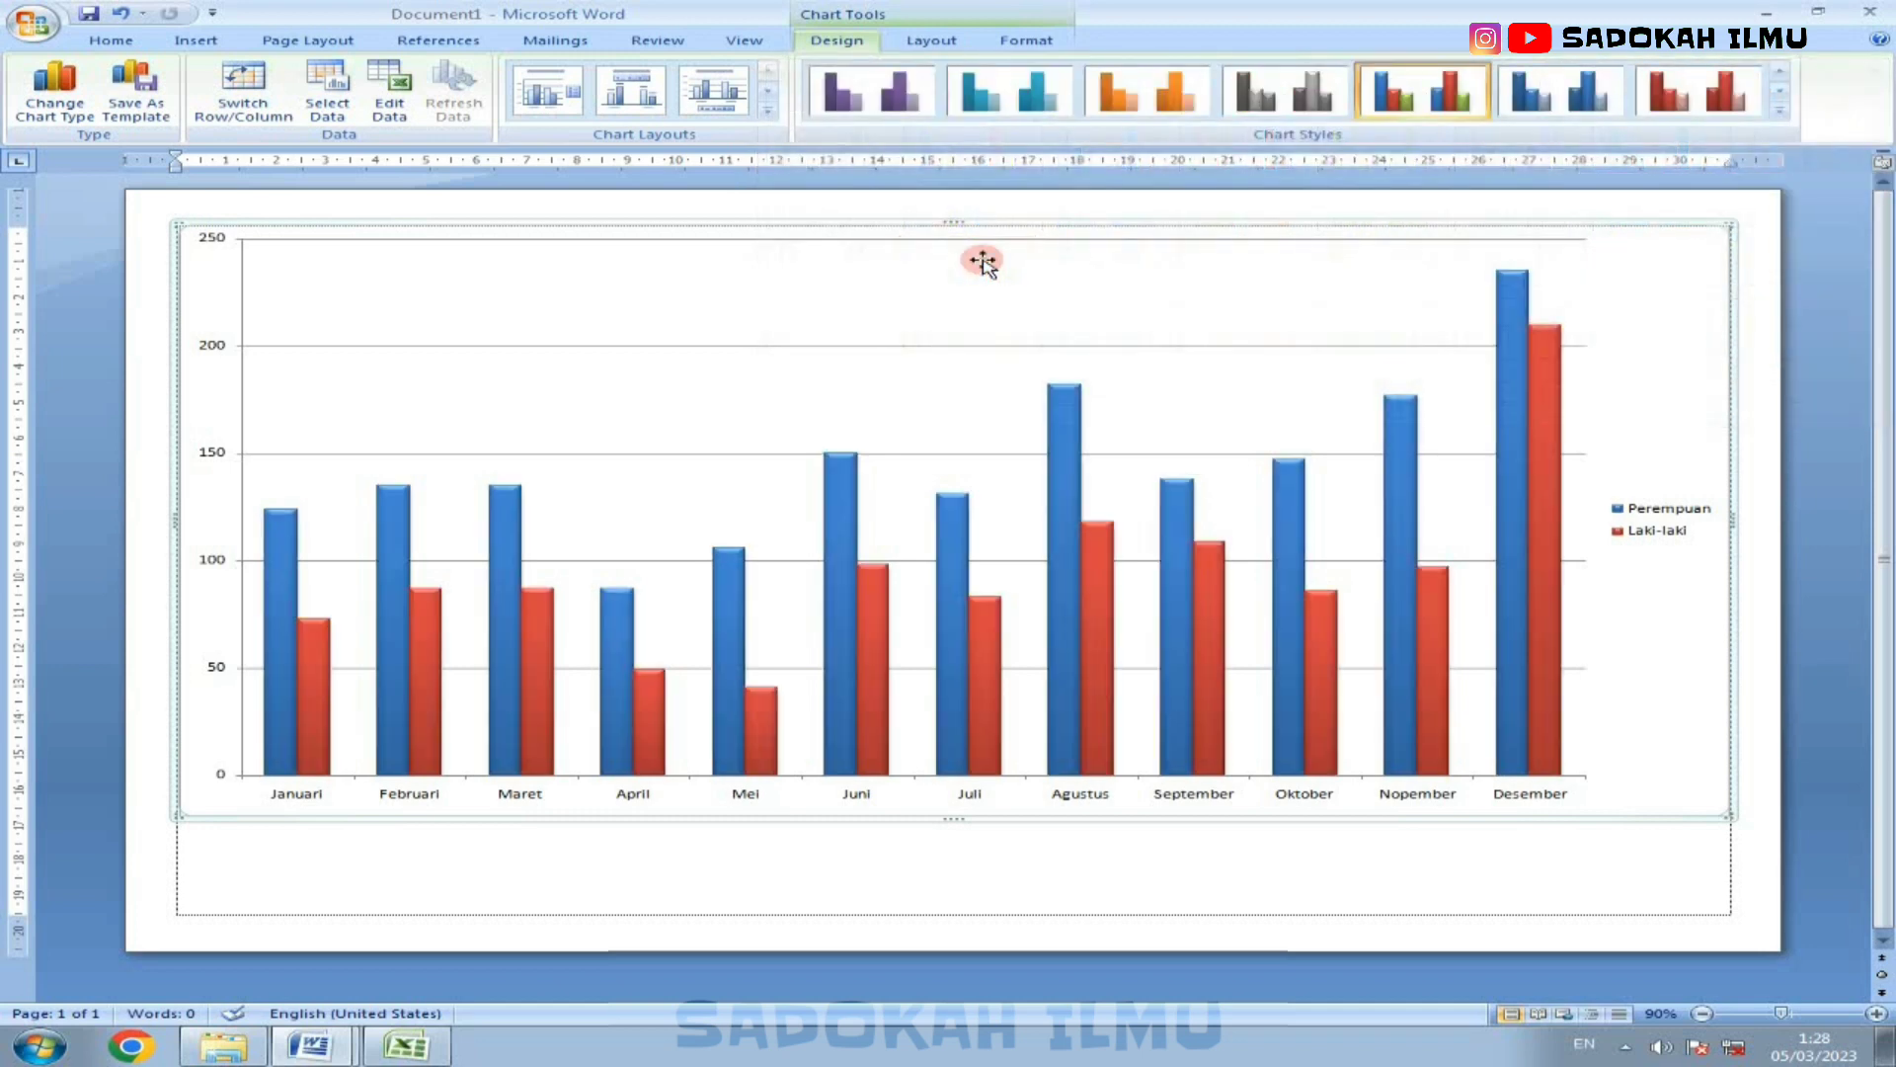
pyautogui.click(1792, 116)
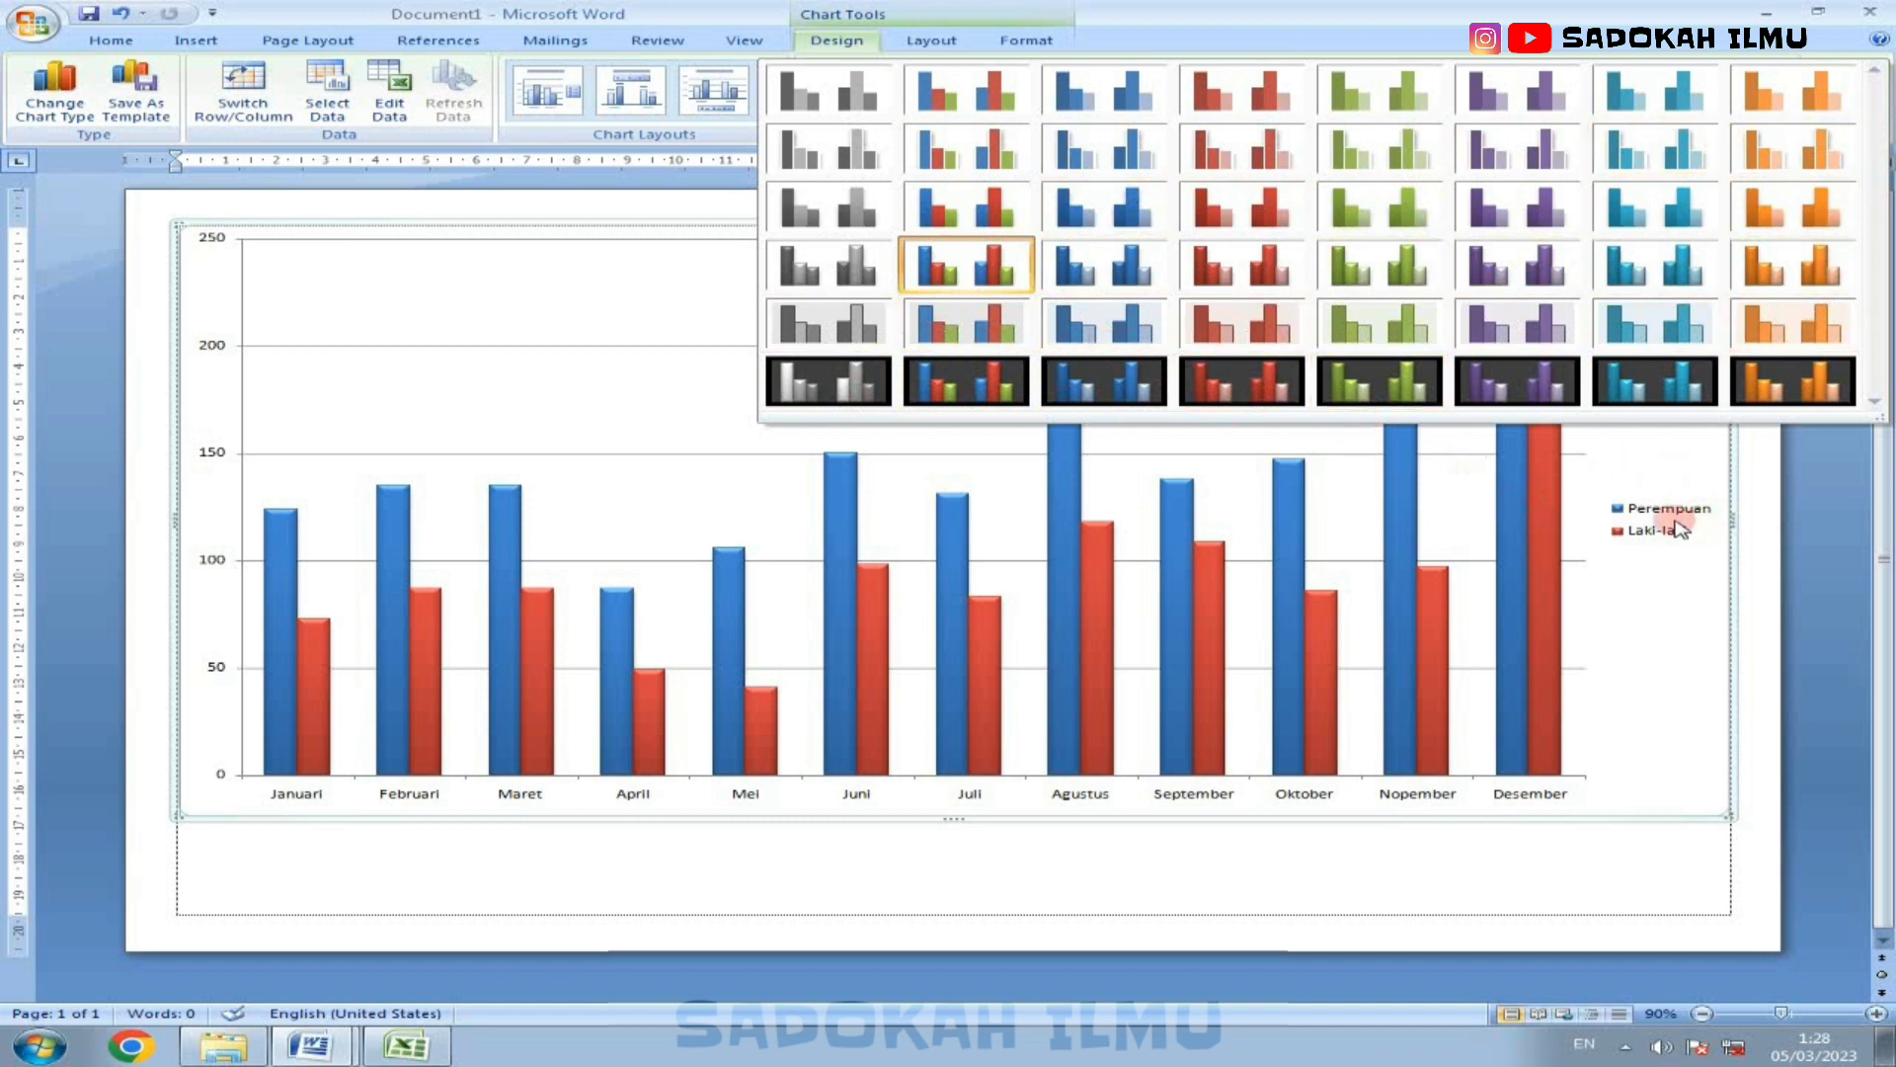
pyautogui.click(1778, 502)
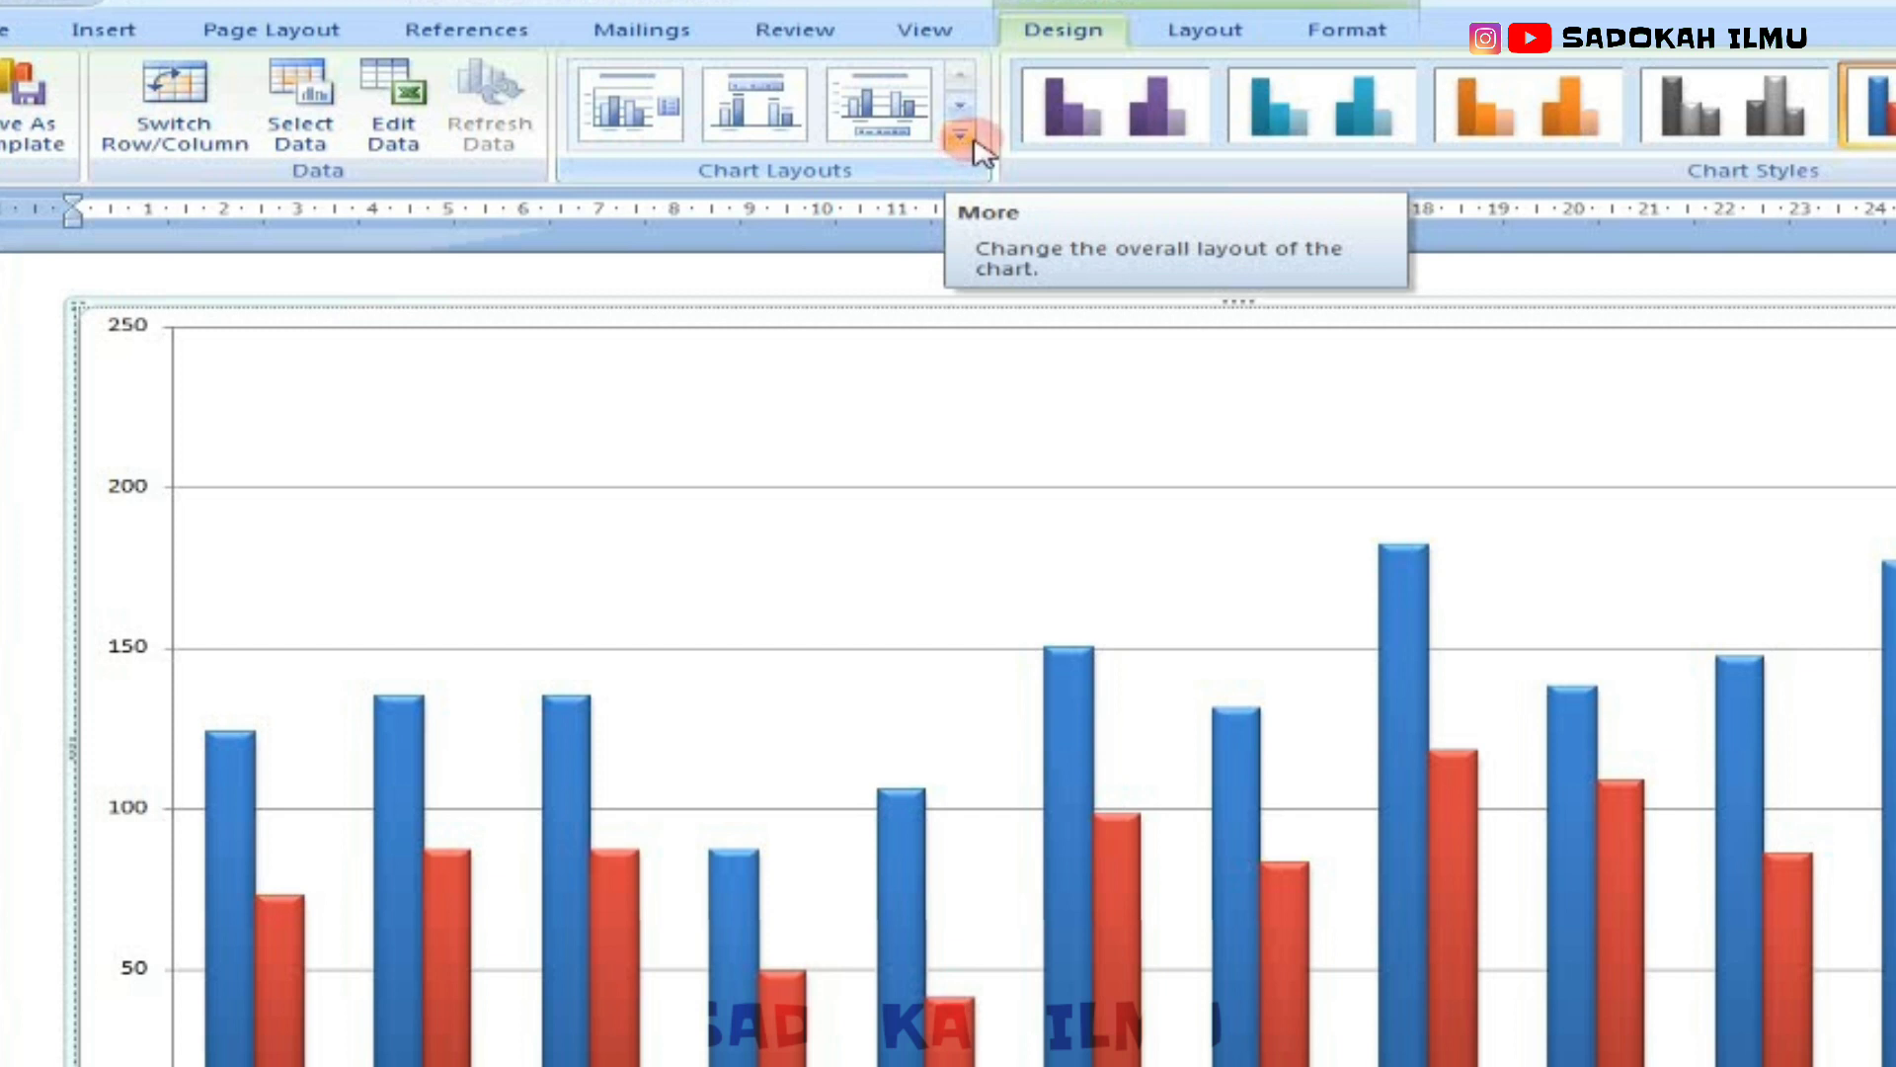
pyautogui.click(960, 138)
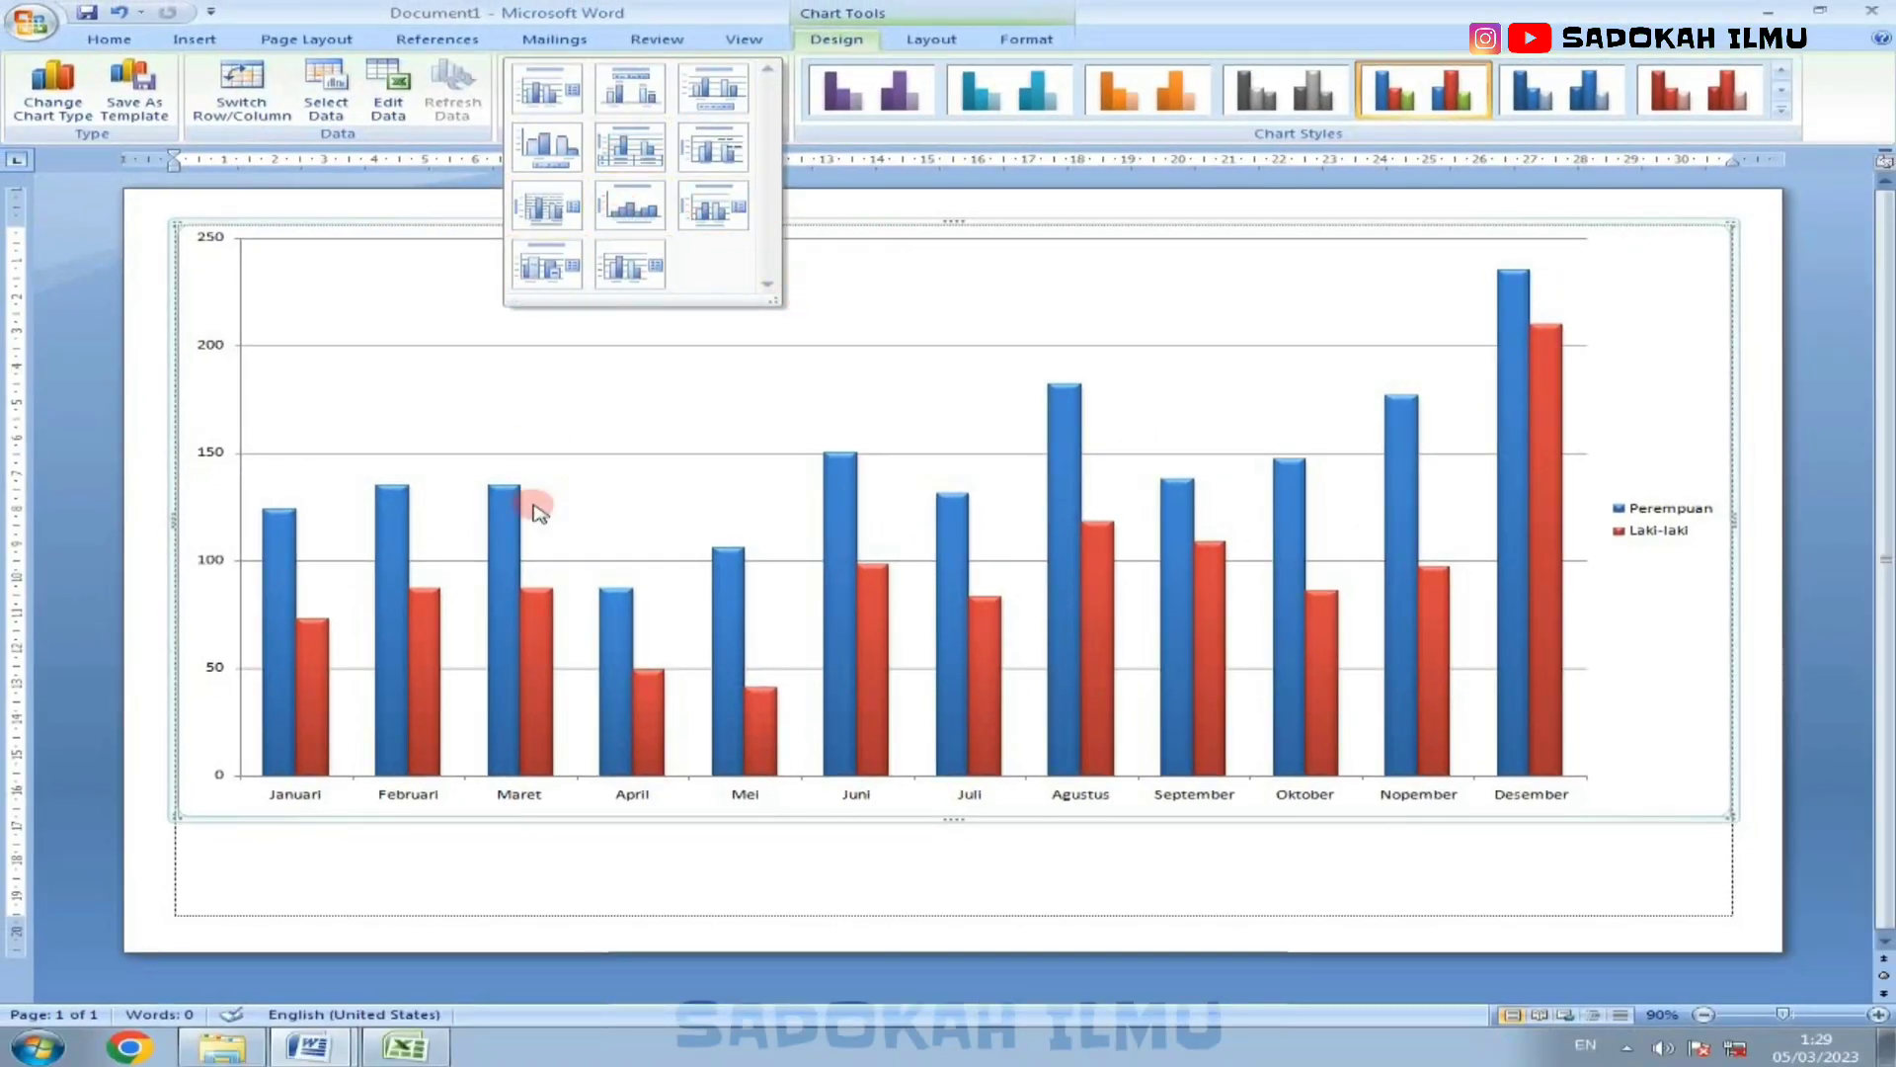
pyautogui.click(626, 158)
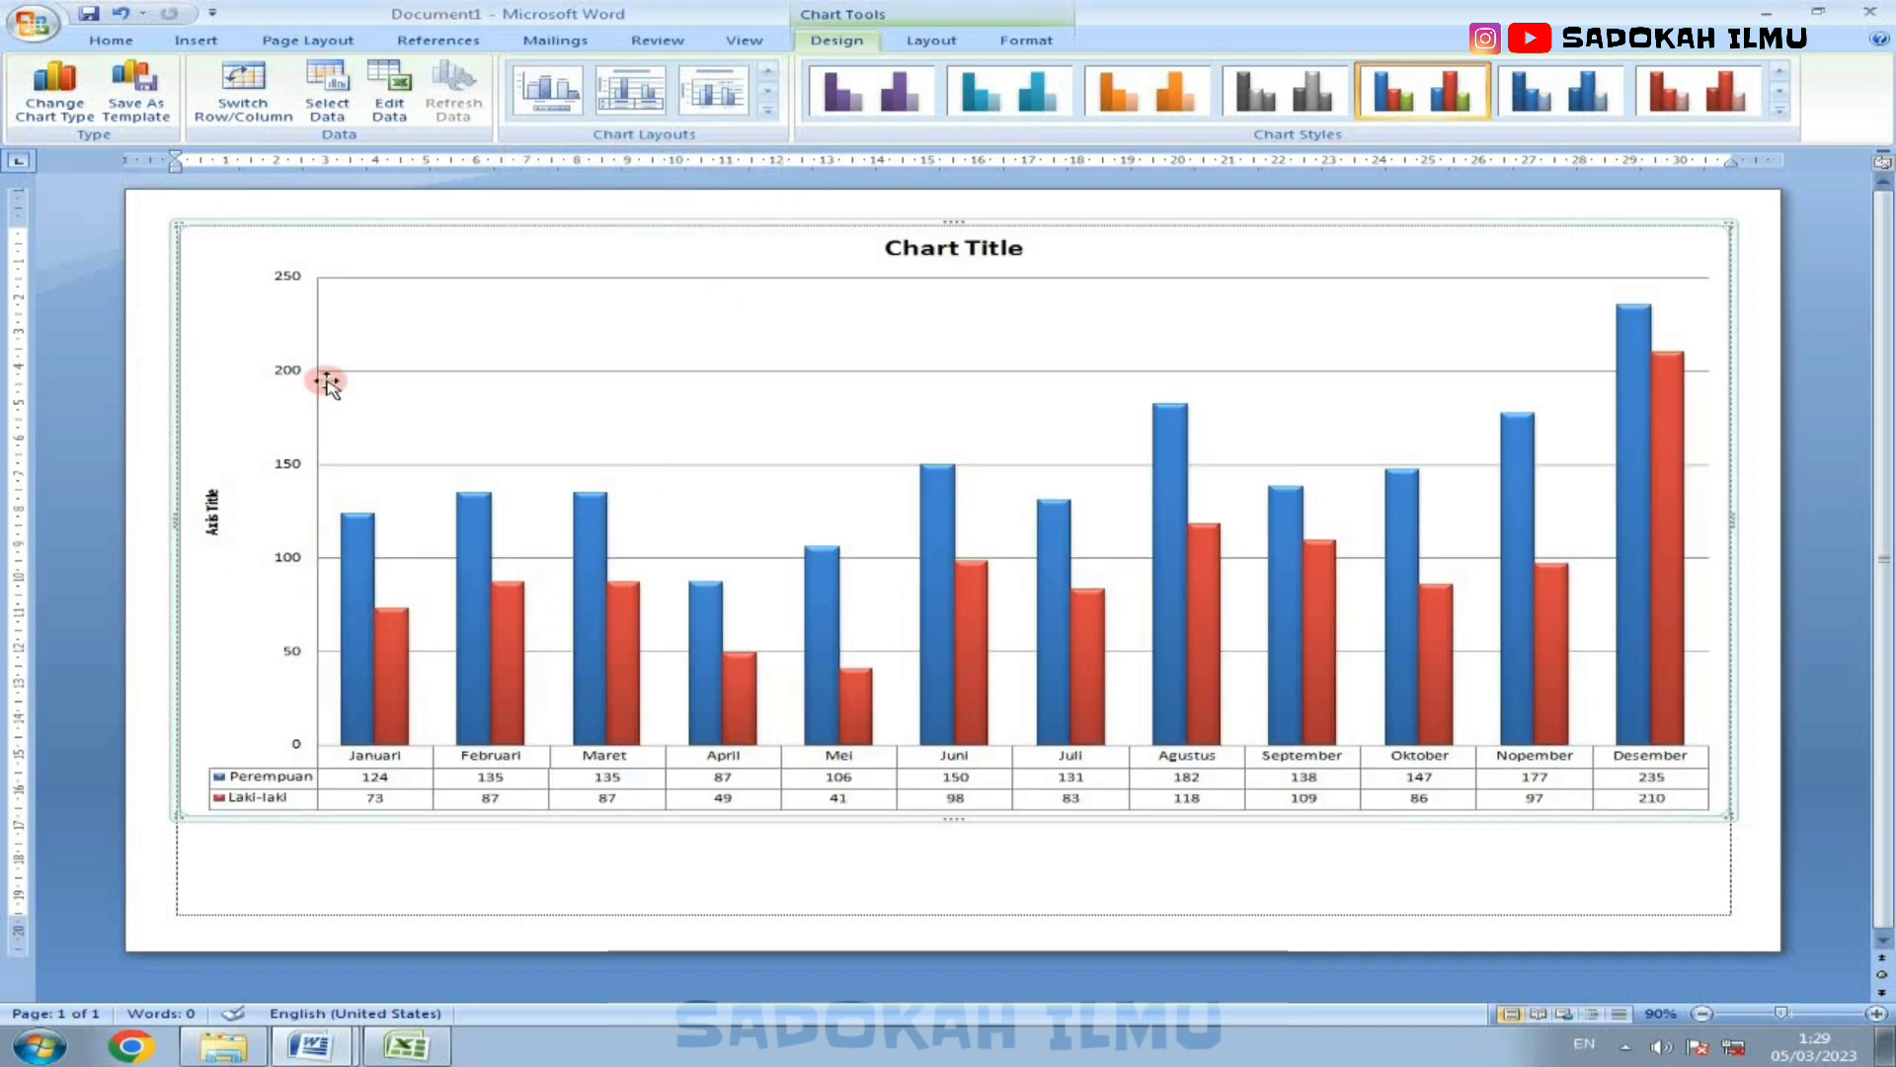
# Step: Replace the chart title with "GRAFIK KUNJUNGAN PASIEN POLI UMUM" and "TAHUN 2022" on a second line
pyautogui.click(935, 247)
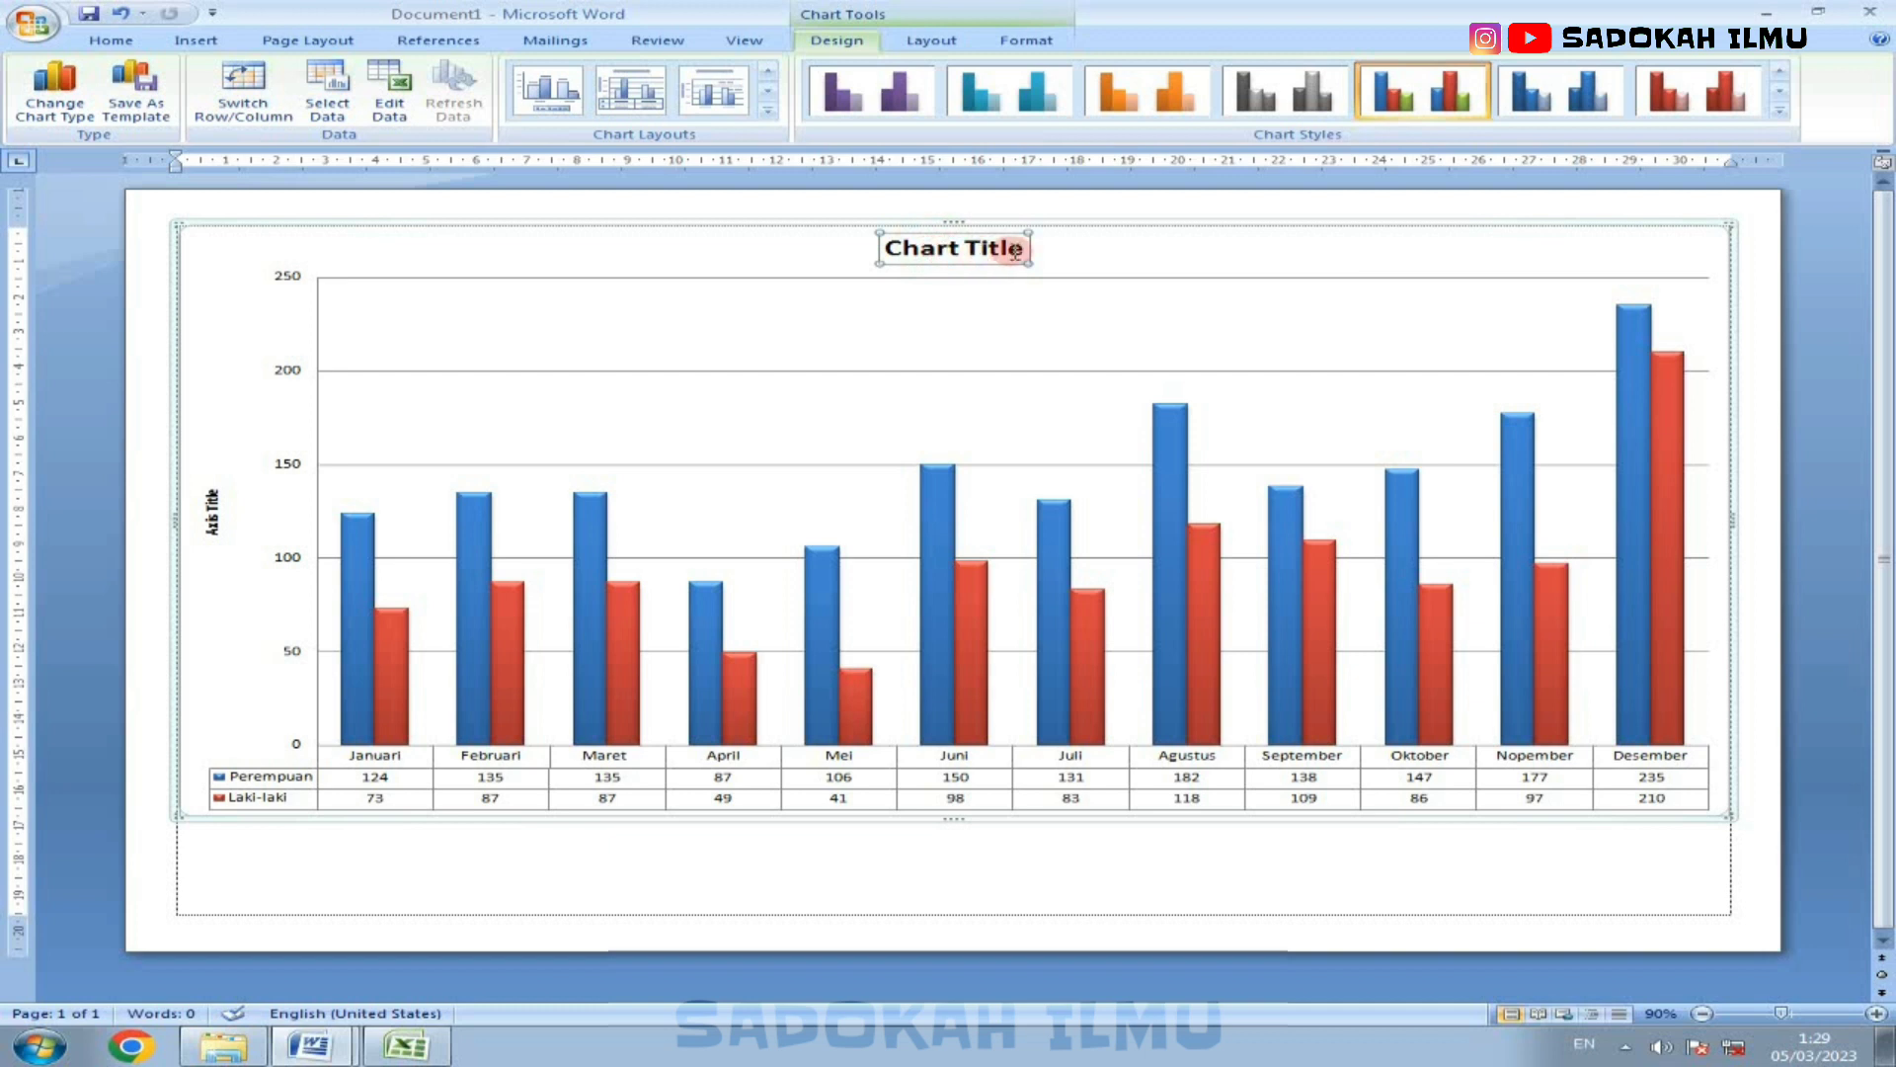
pyautogui.moveTo(953, 260); pyautogui.dragTo(830, 271)
pyautogui.press('capslock')
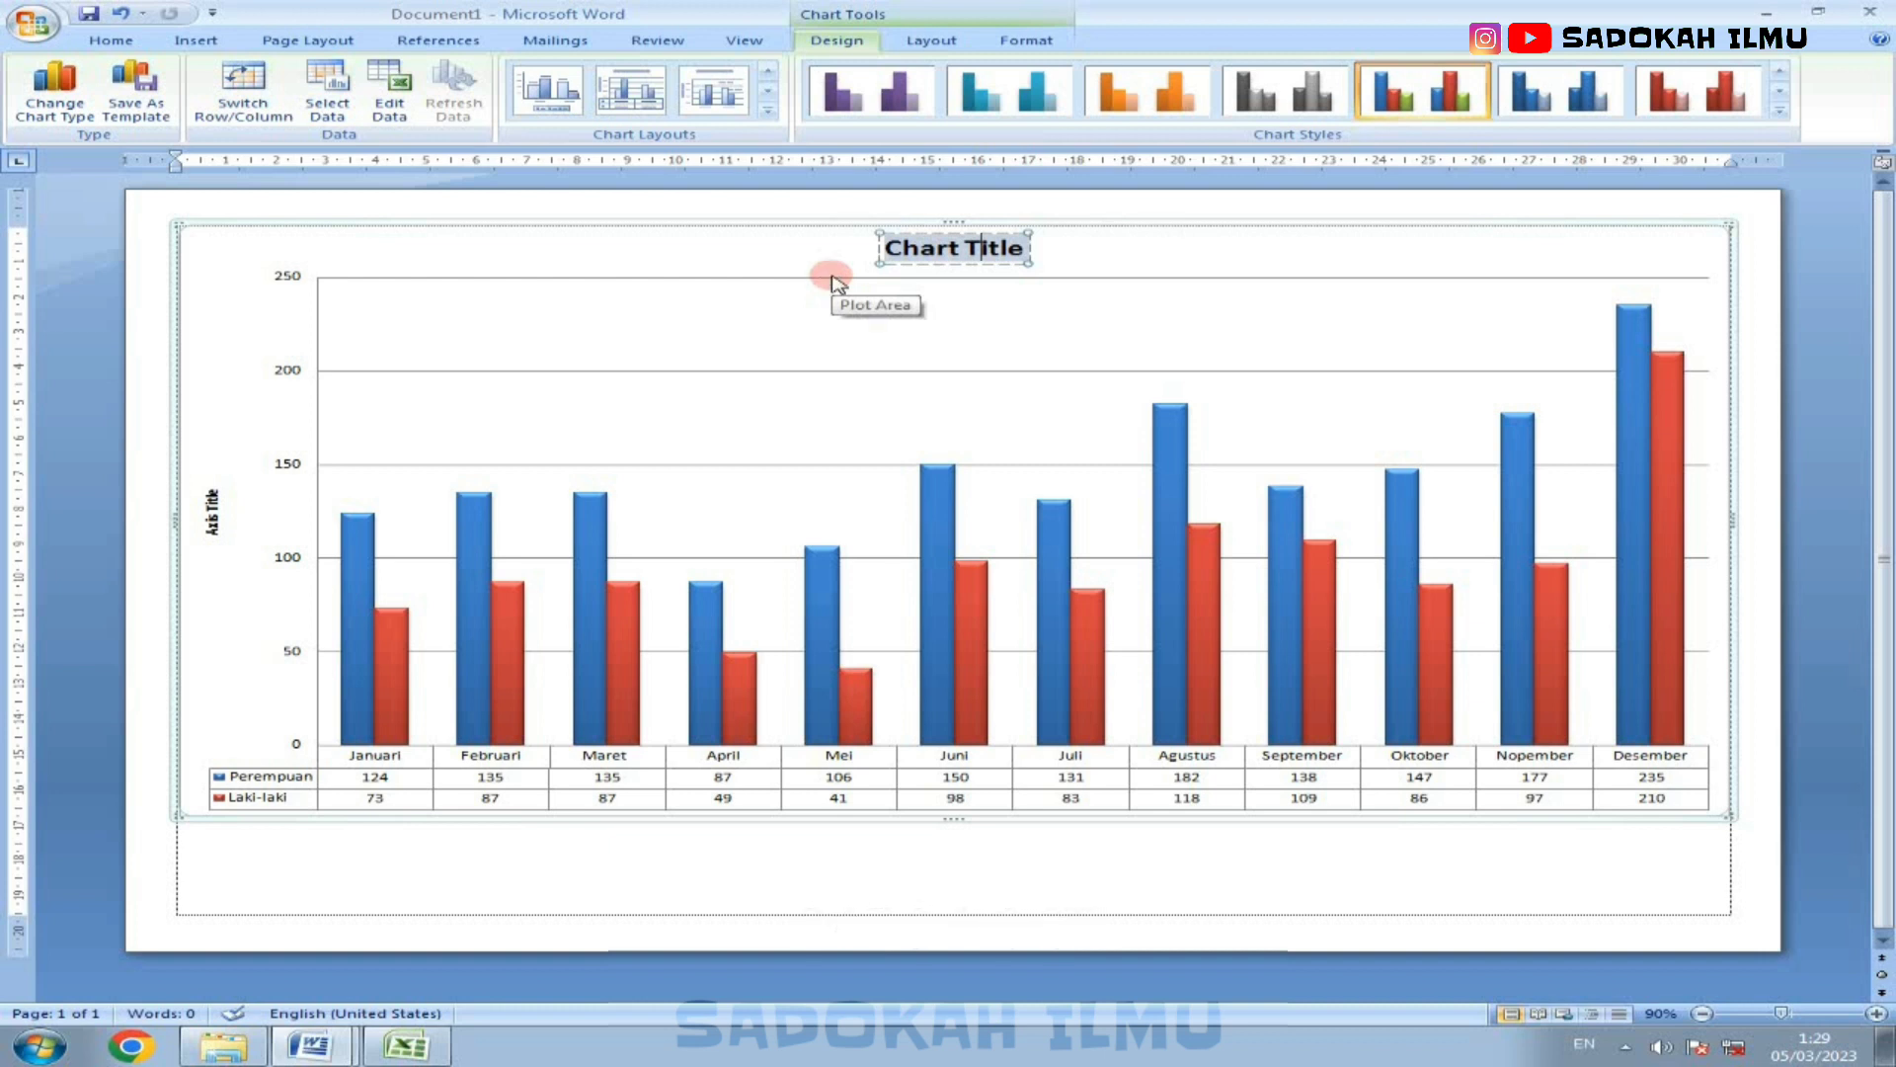
pyautogui.write('GRAFIK KUN')
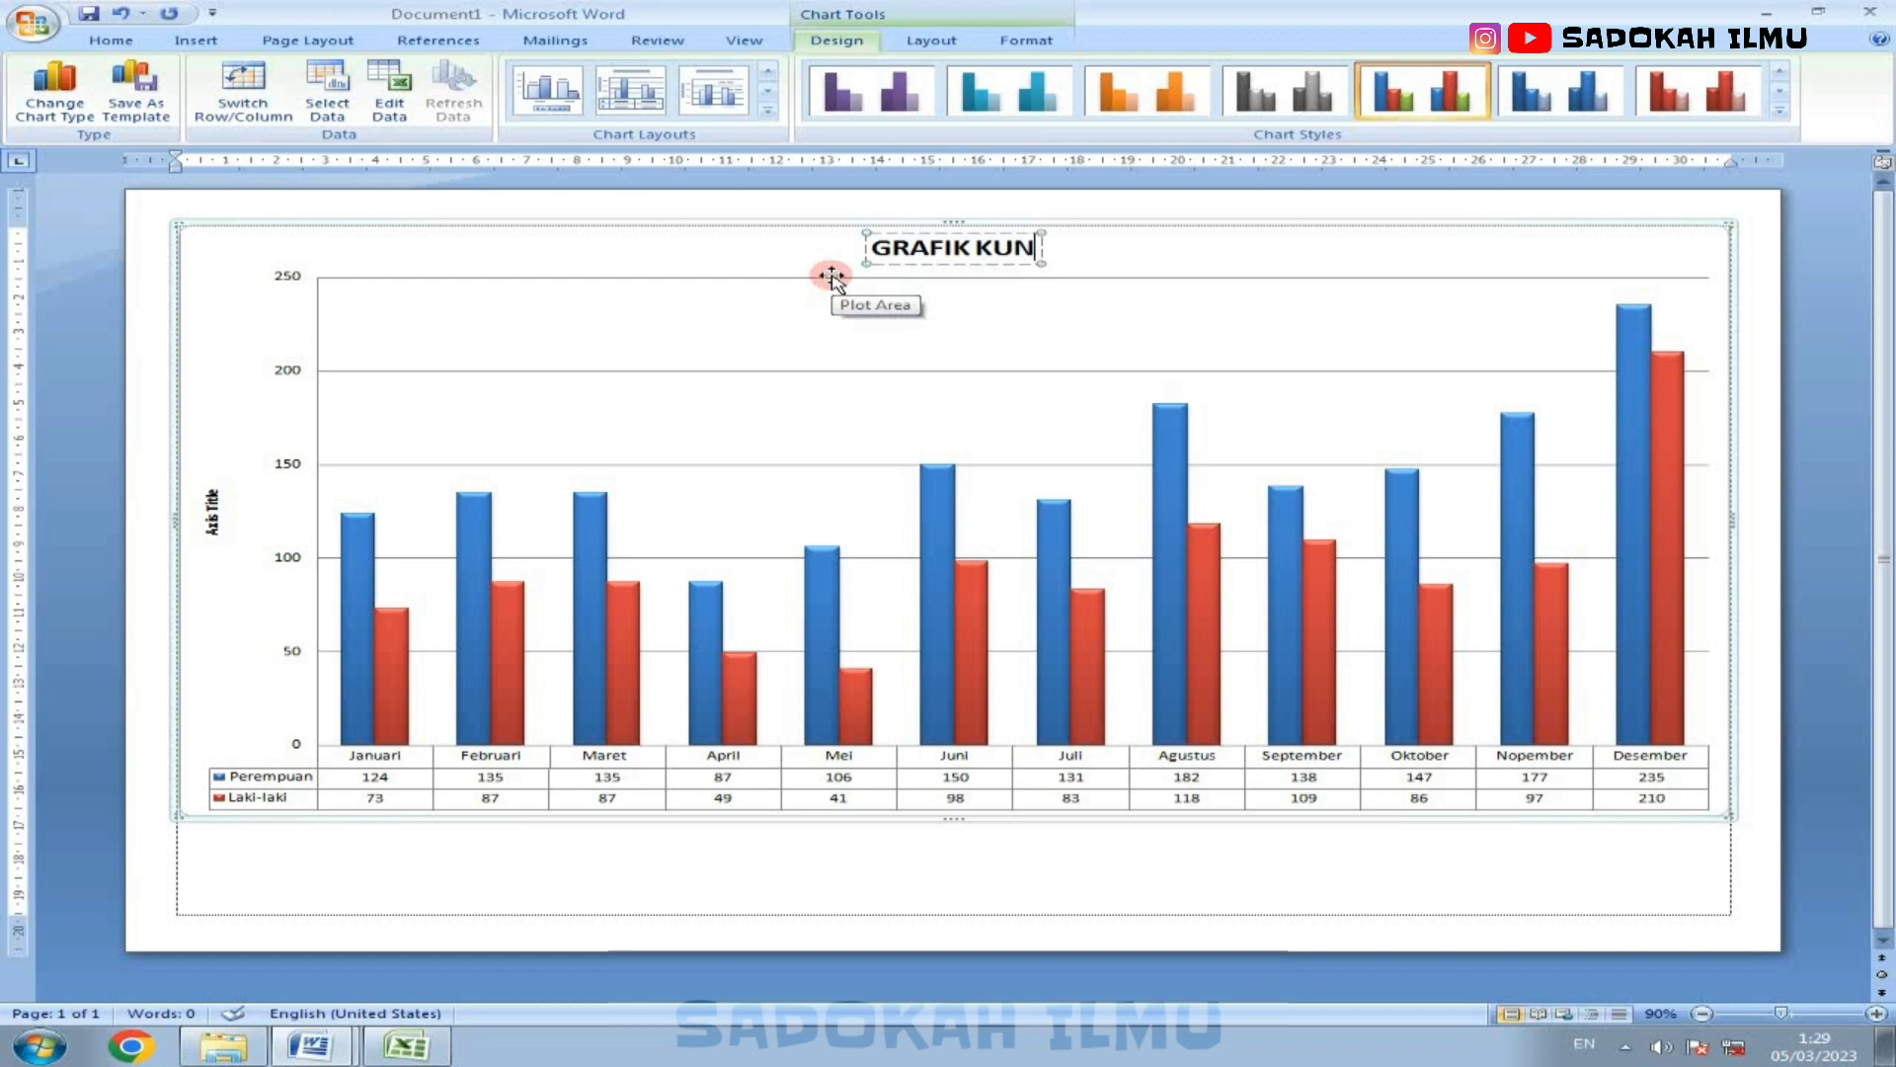
pyautogui.write('JUNGAN PASIEN')
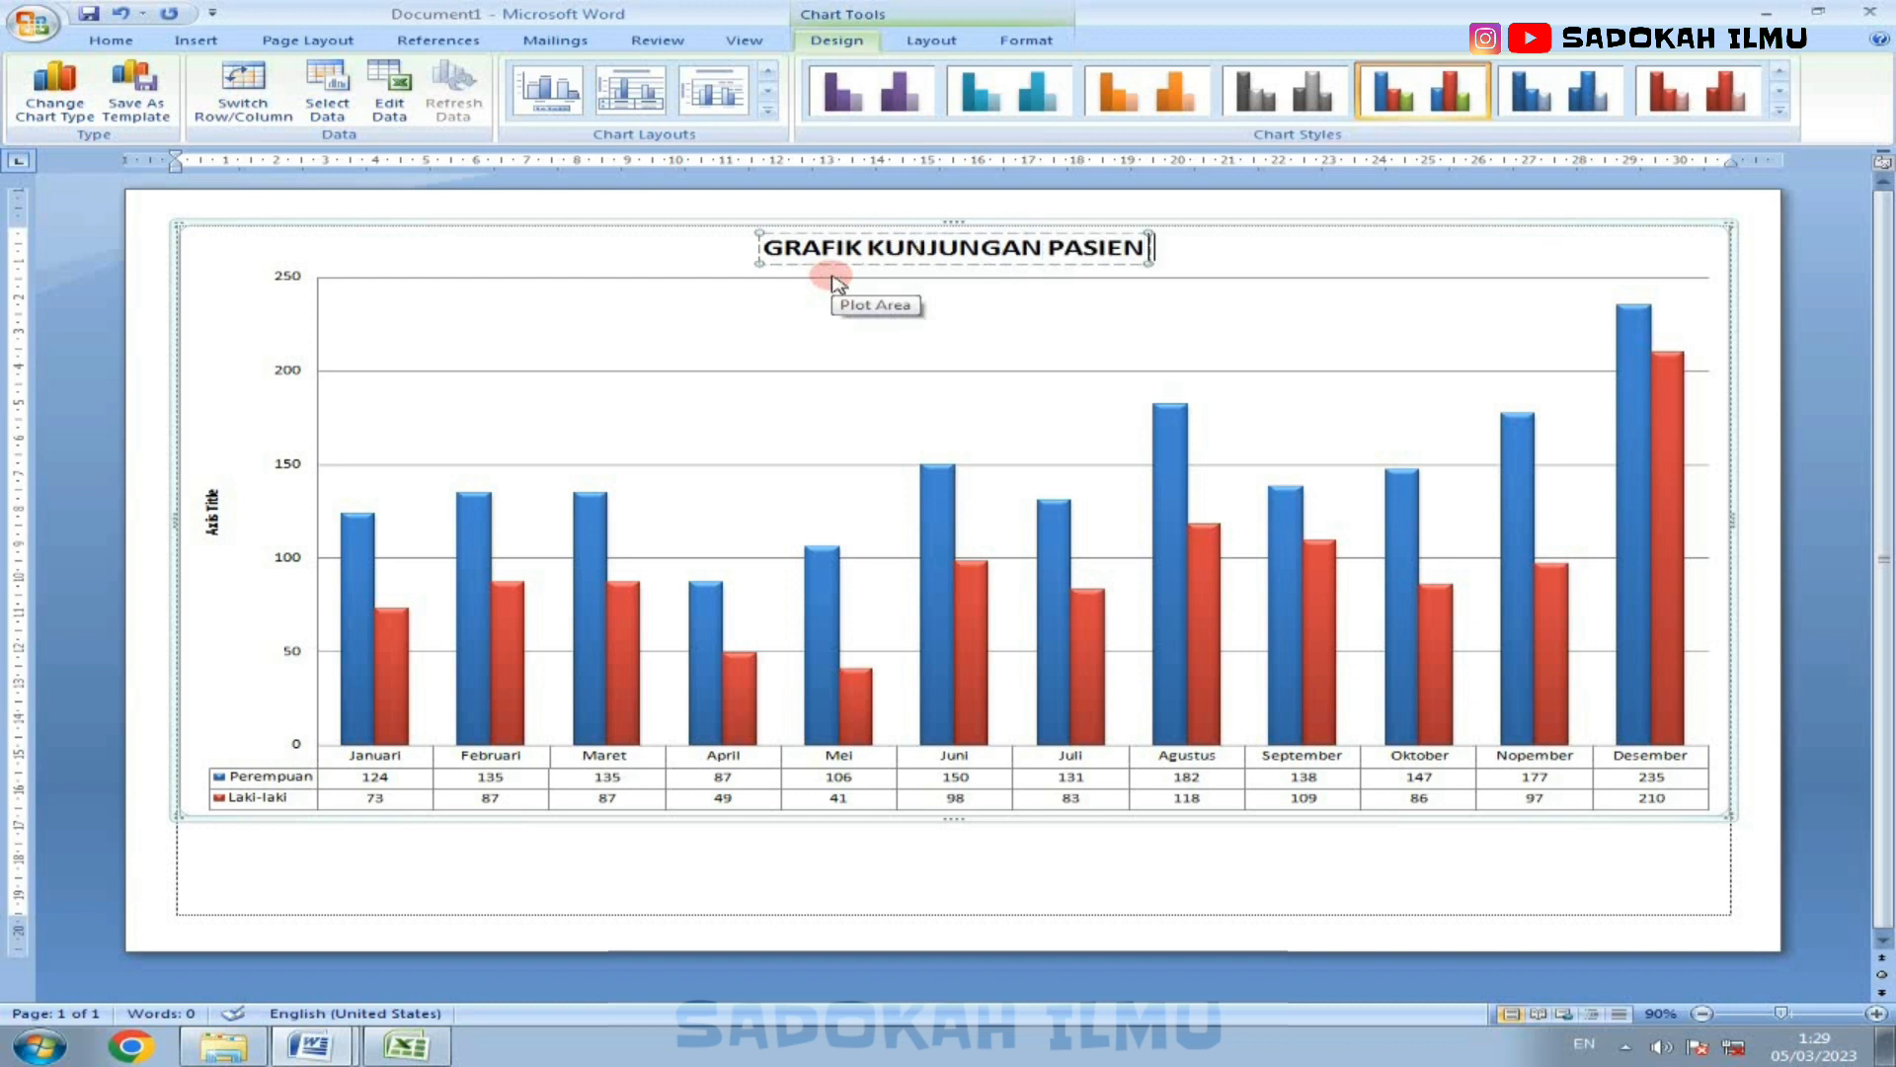
pyautogui.write(' POLI UMUM')
pyautogui.press('Return')
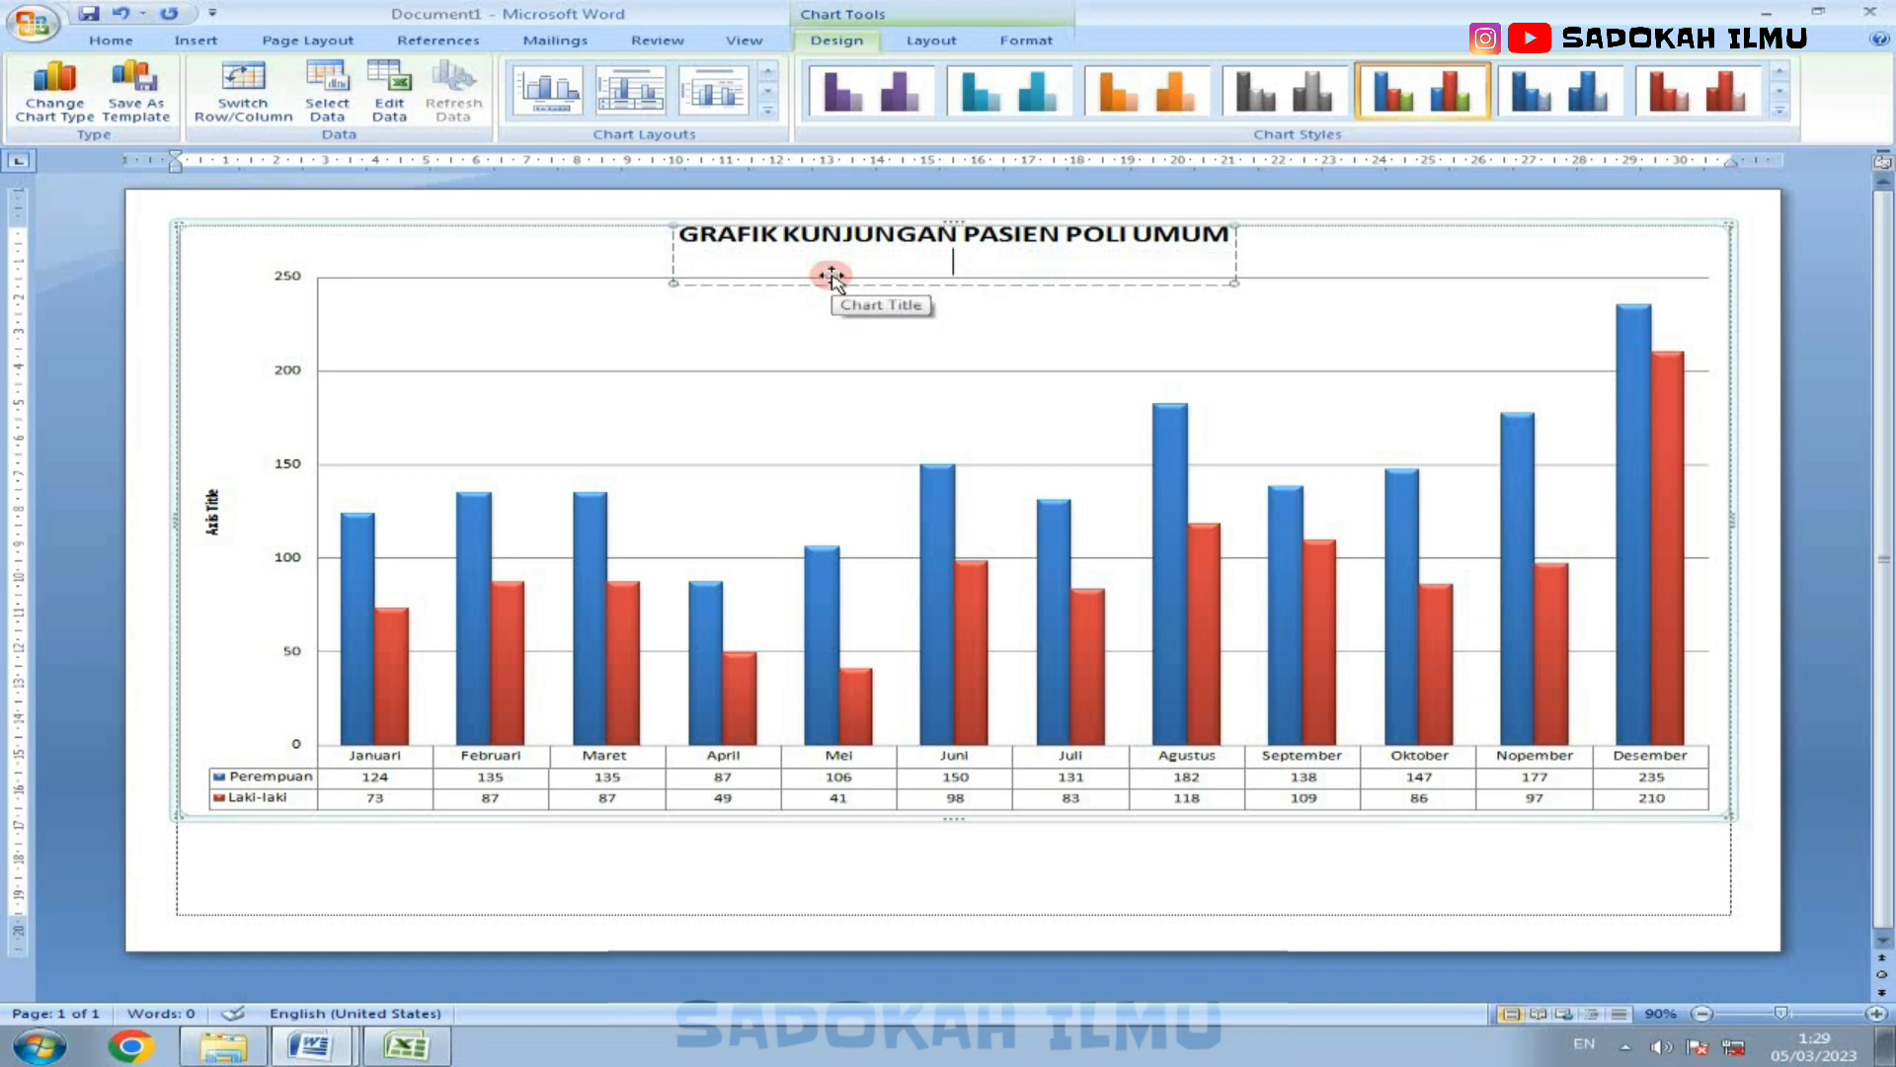
pyautogui.write('TAHUN 2022')
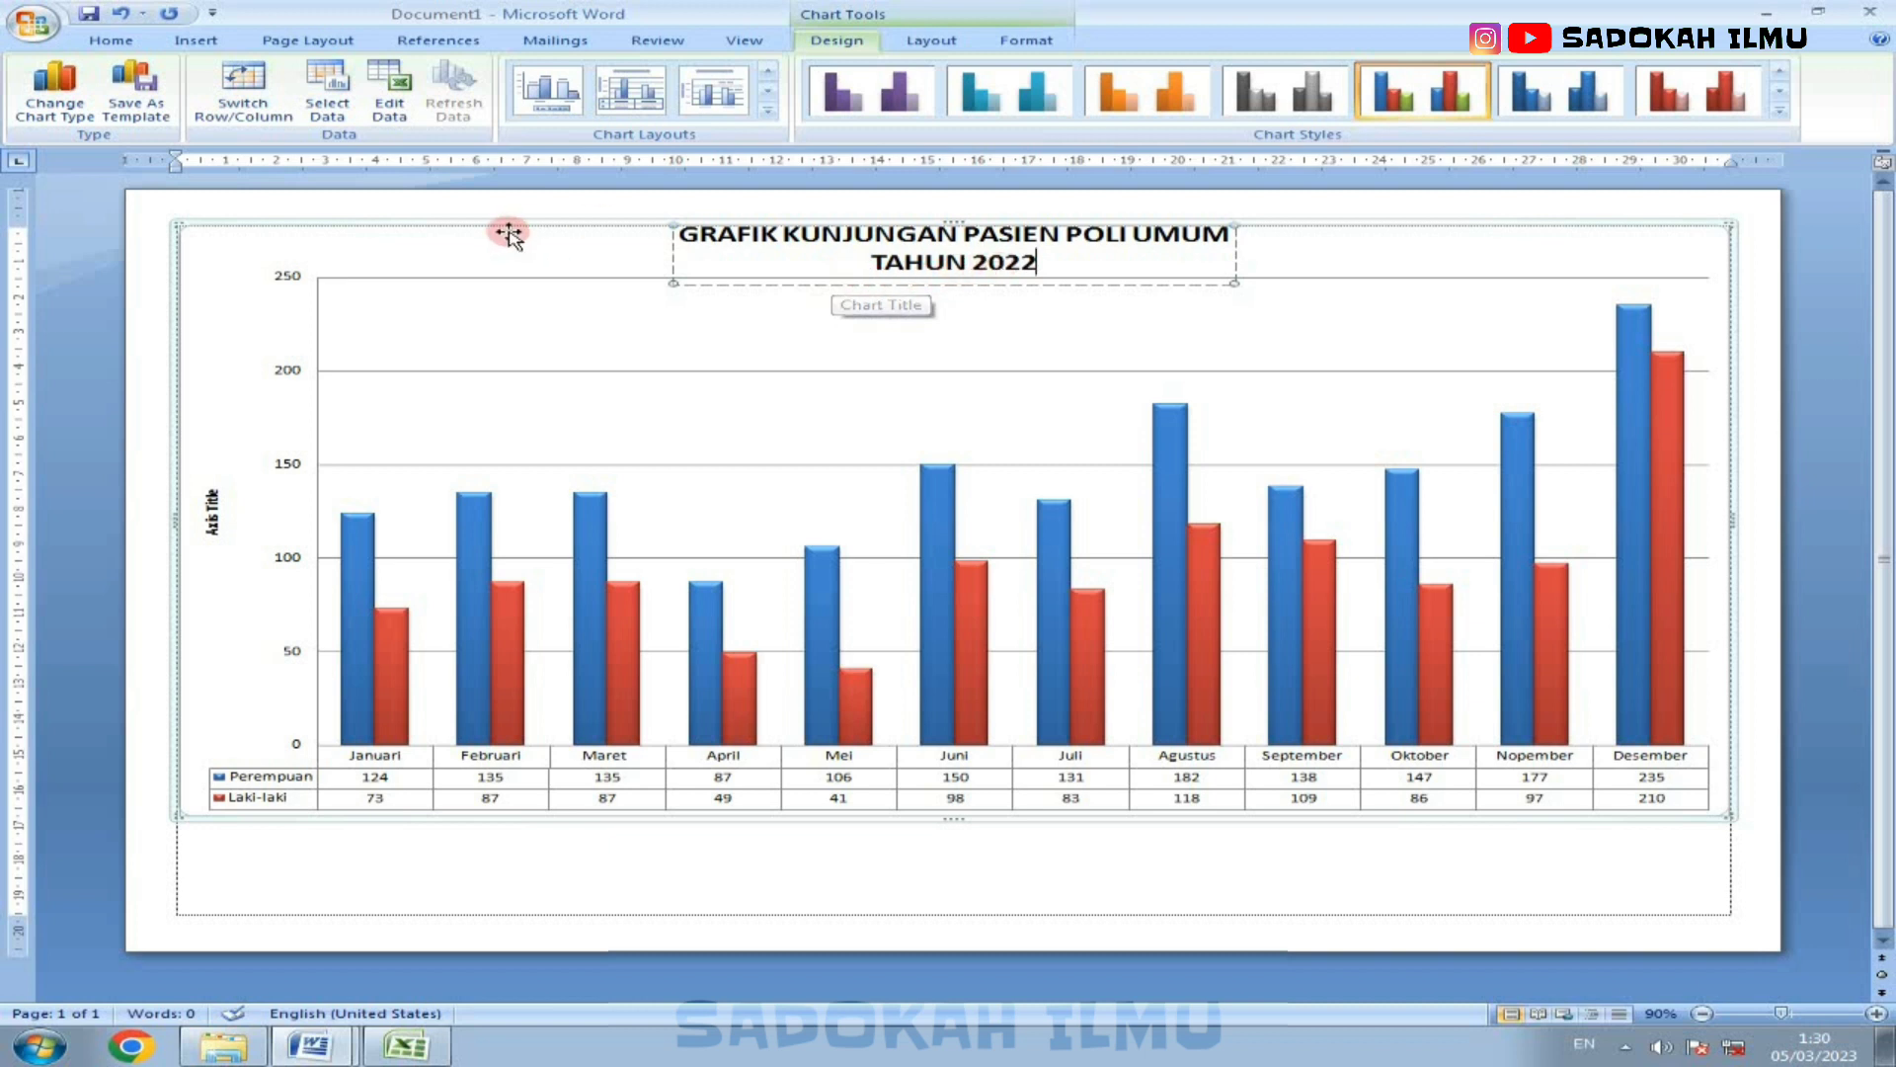
# Step: Set both lines of the chart title to font size 14 and delete the vertical axis title
pyautogui.click(688, 240)
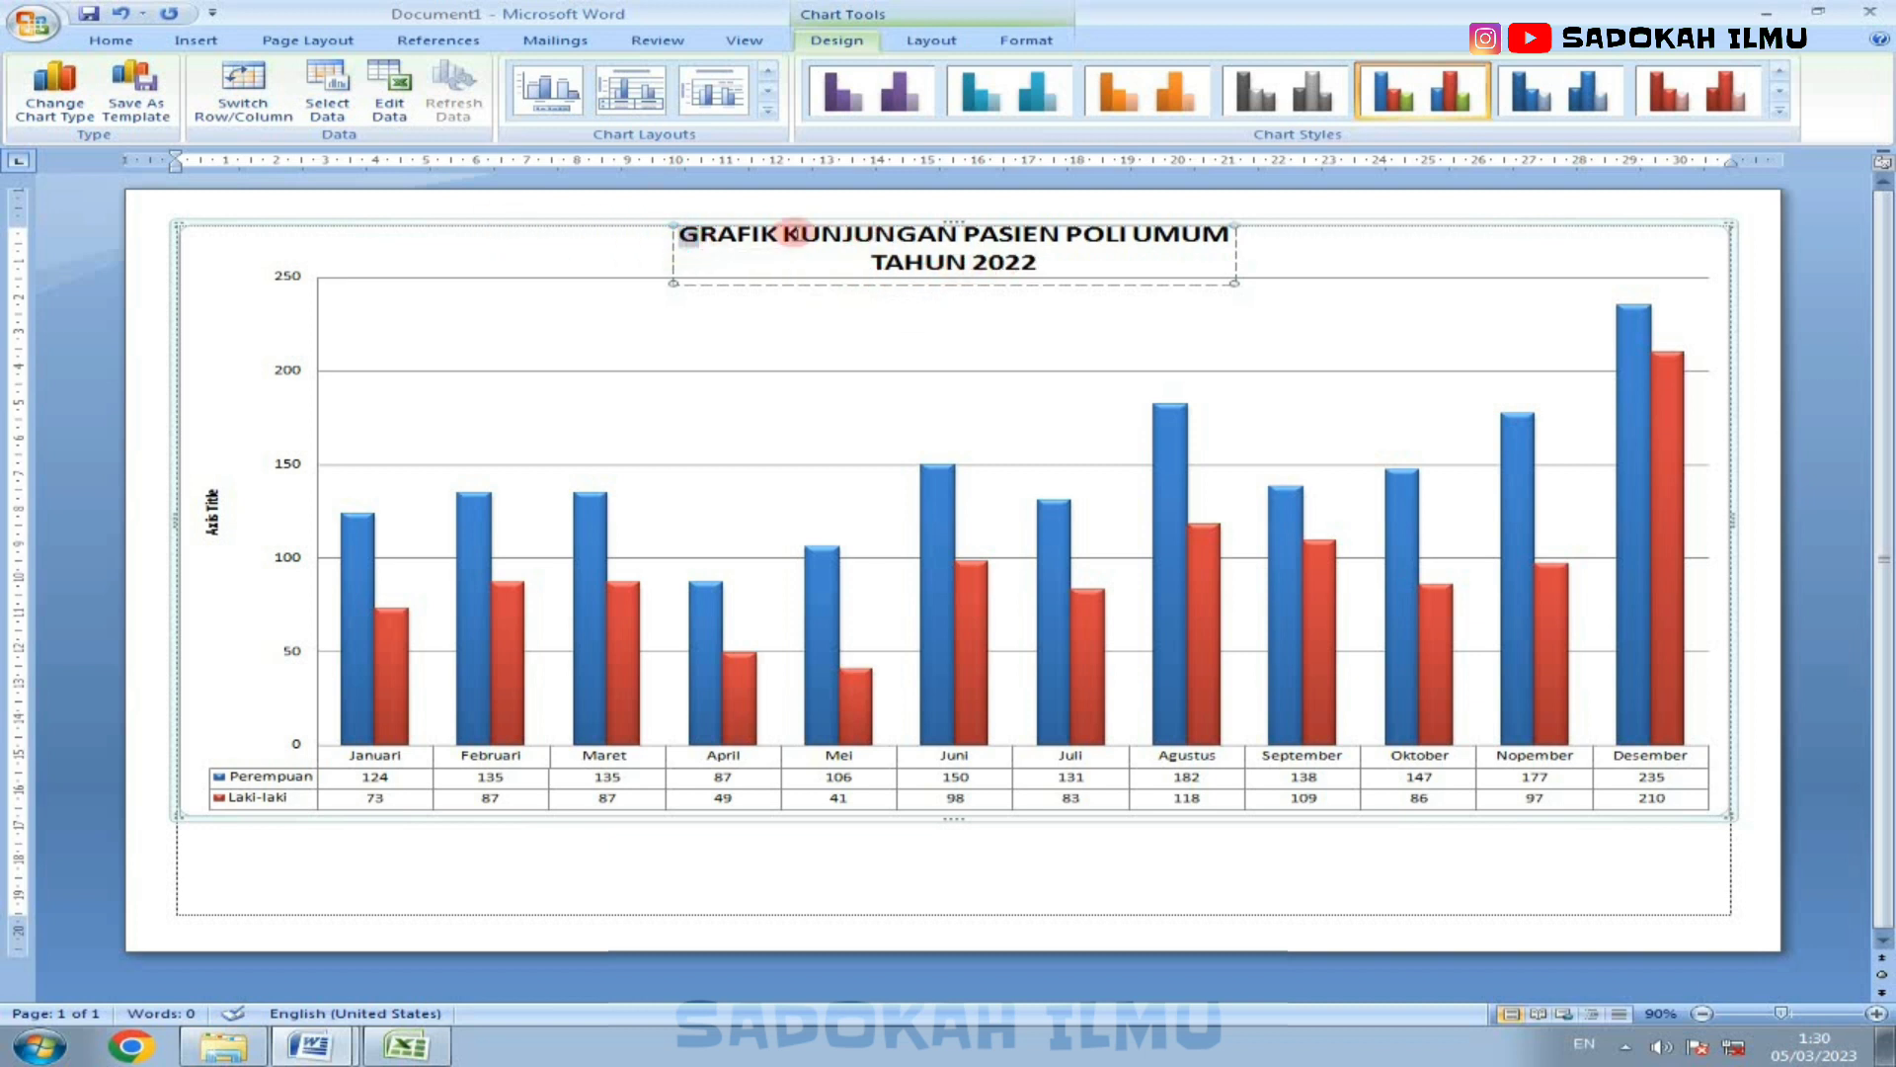
pyautogui.moveTo(793, 233); pyautogui.dragTo(1048, 265)
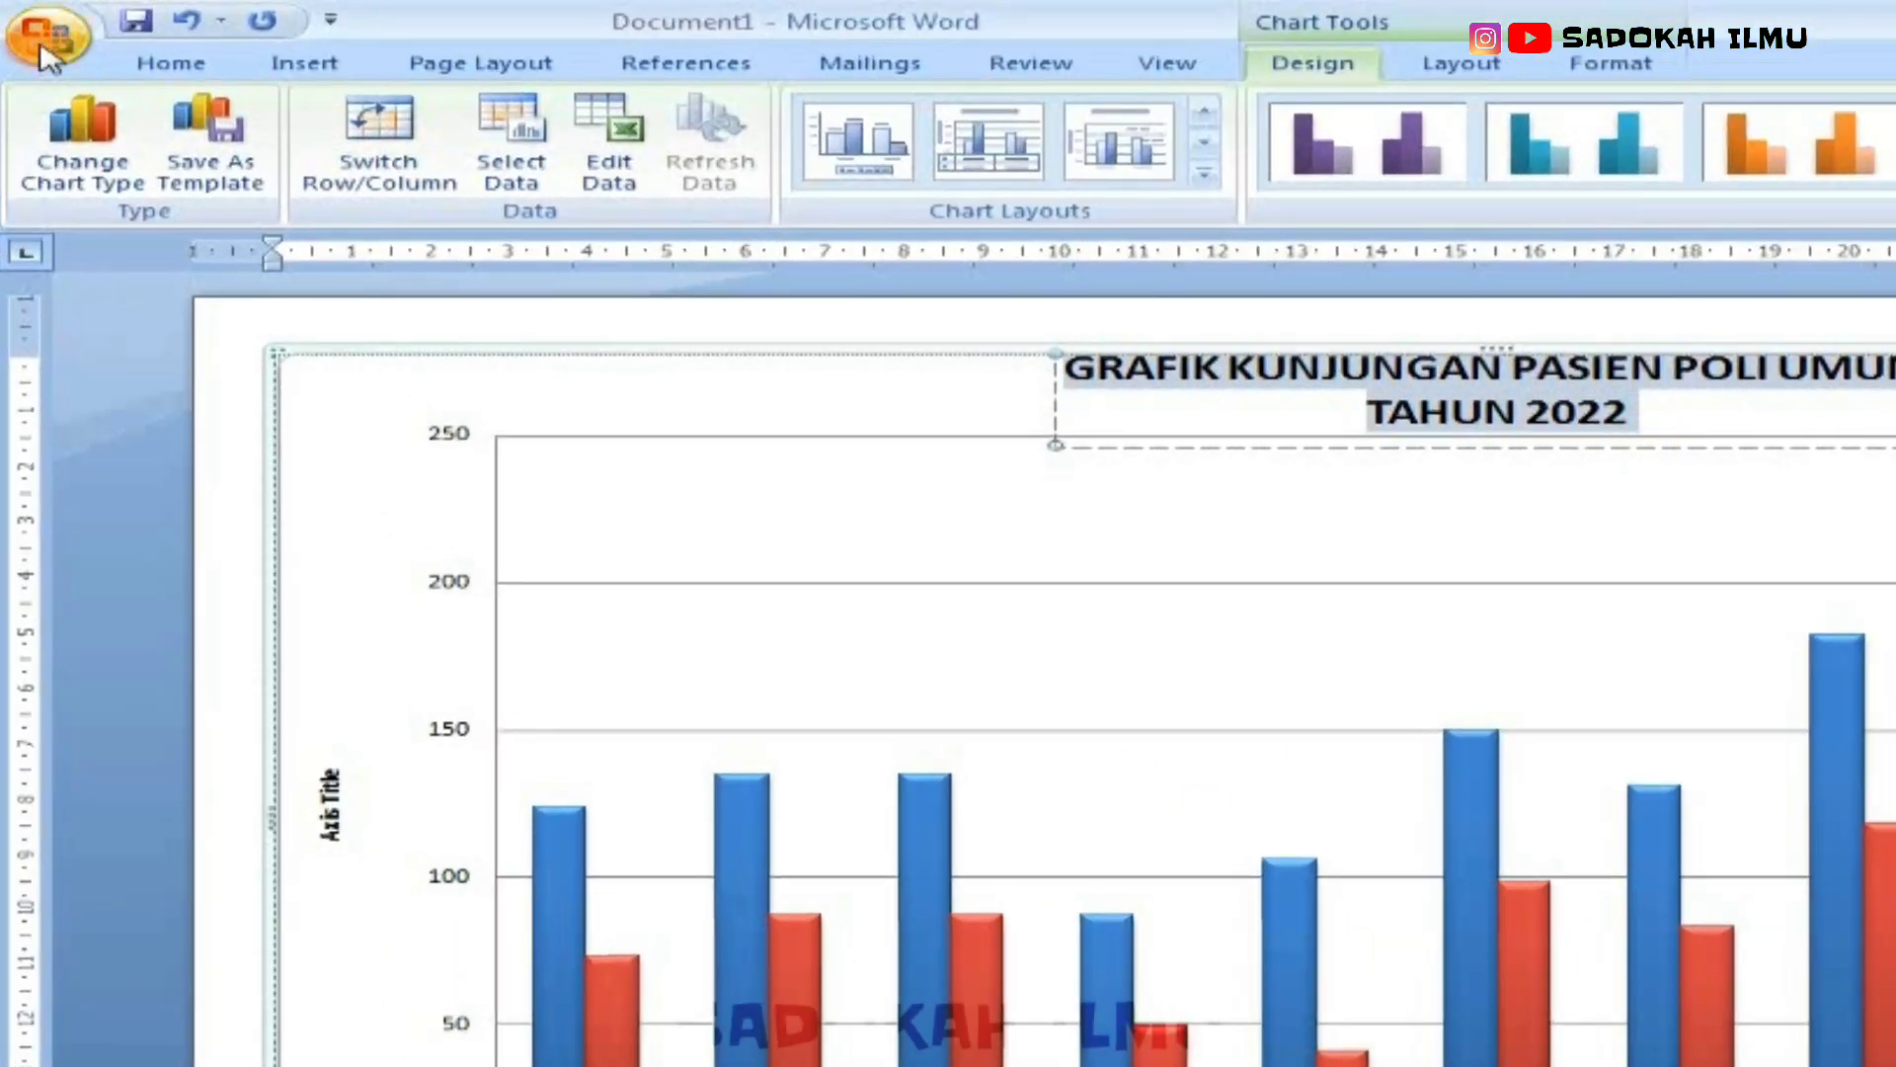
pyautogui.click(169, 62)
pyautogui.click(774, 118)
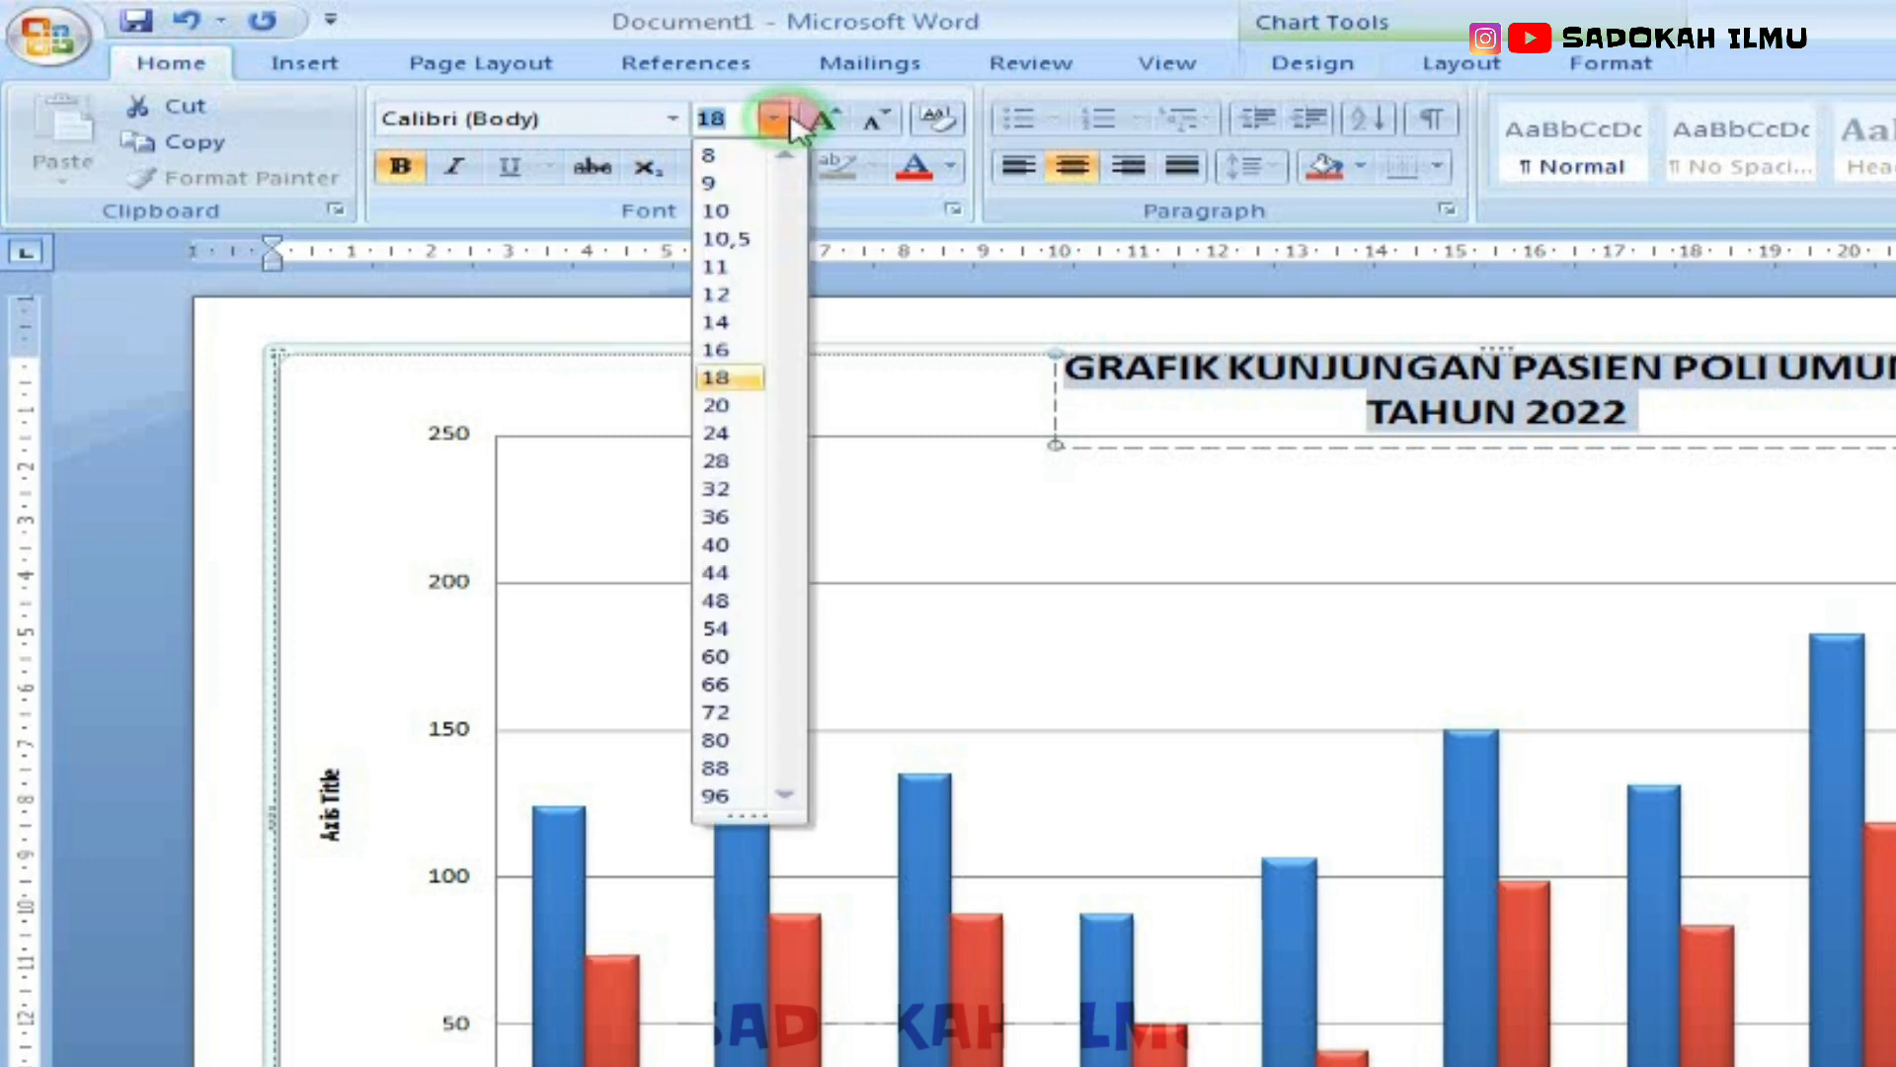
pyautogui.click(718, 324)
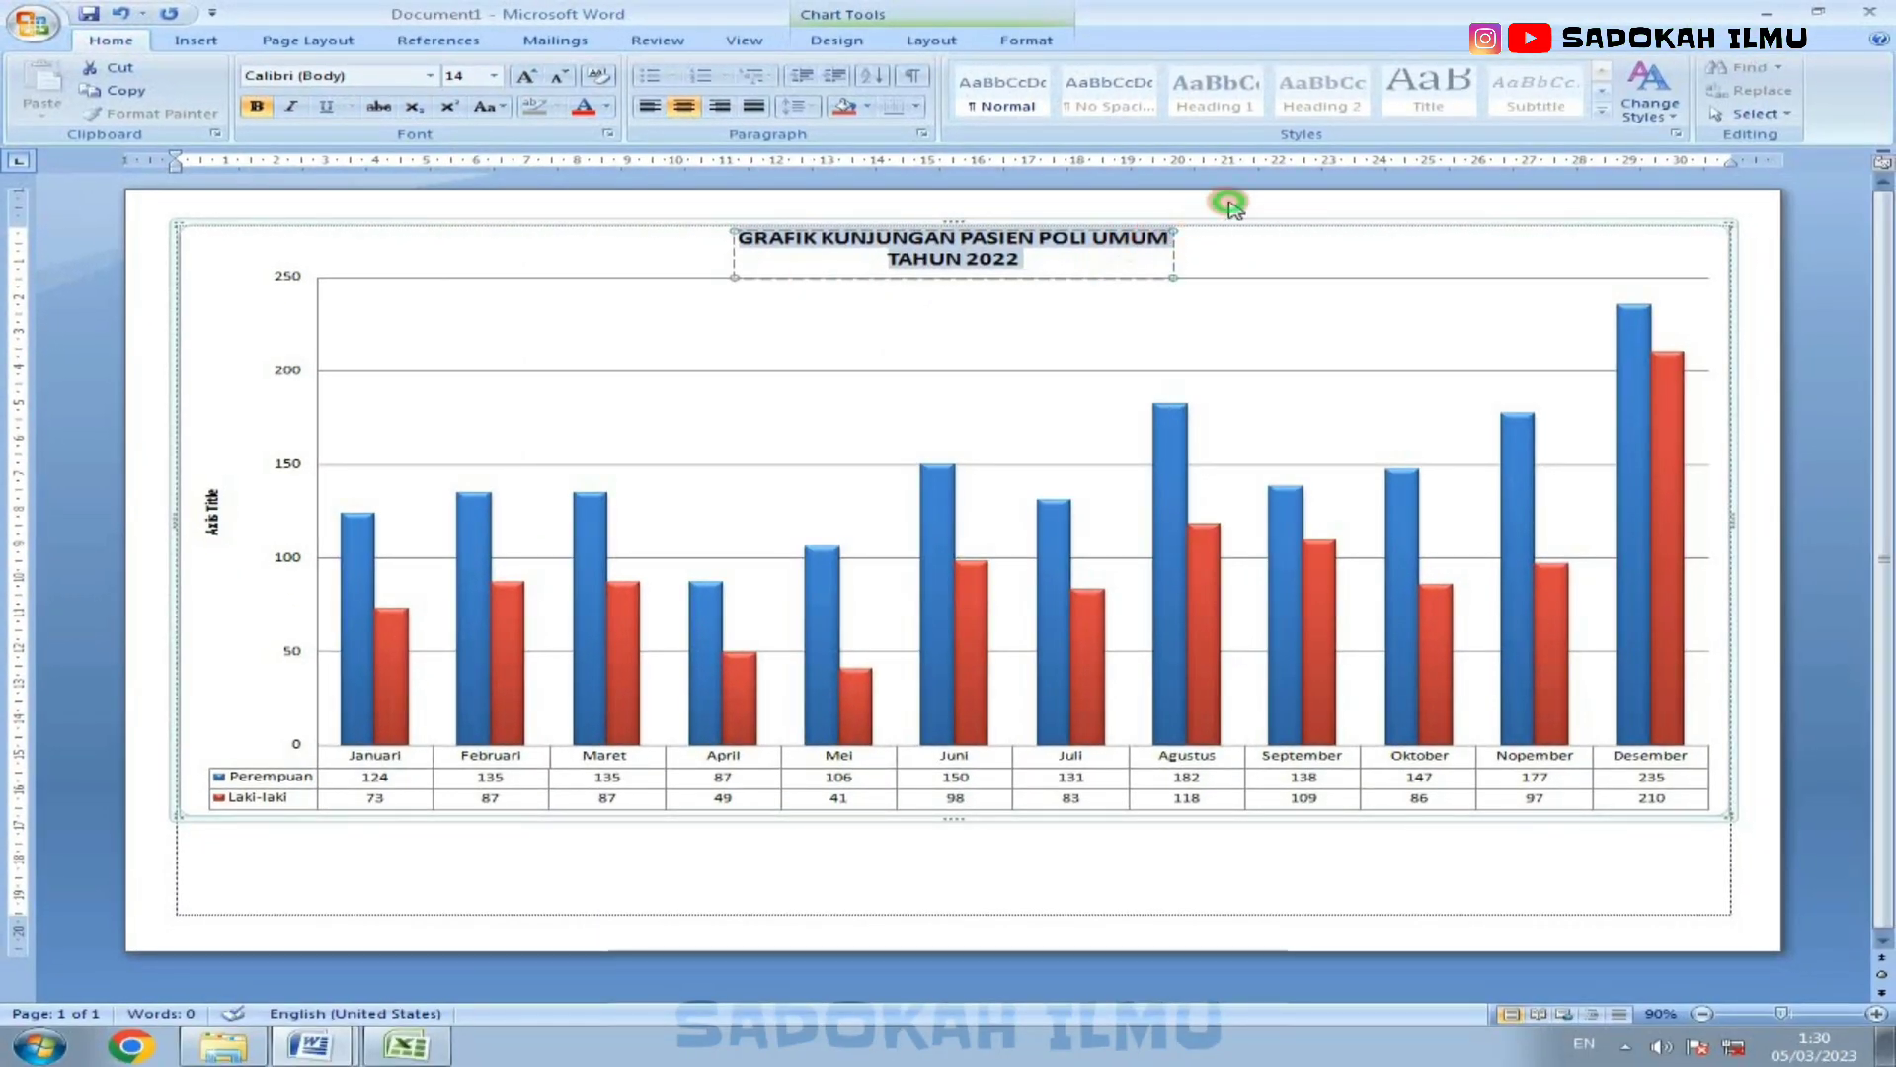
pyautogui.click(1252, 410)
pyautogui.click(5, 736)
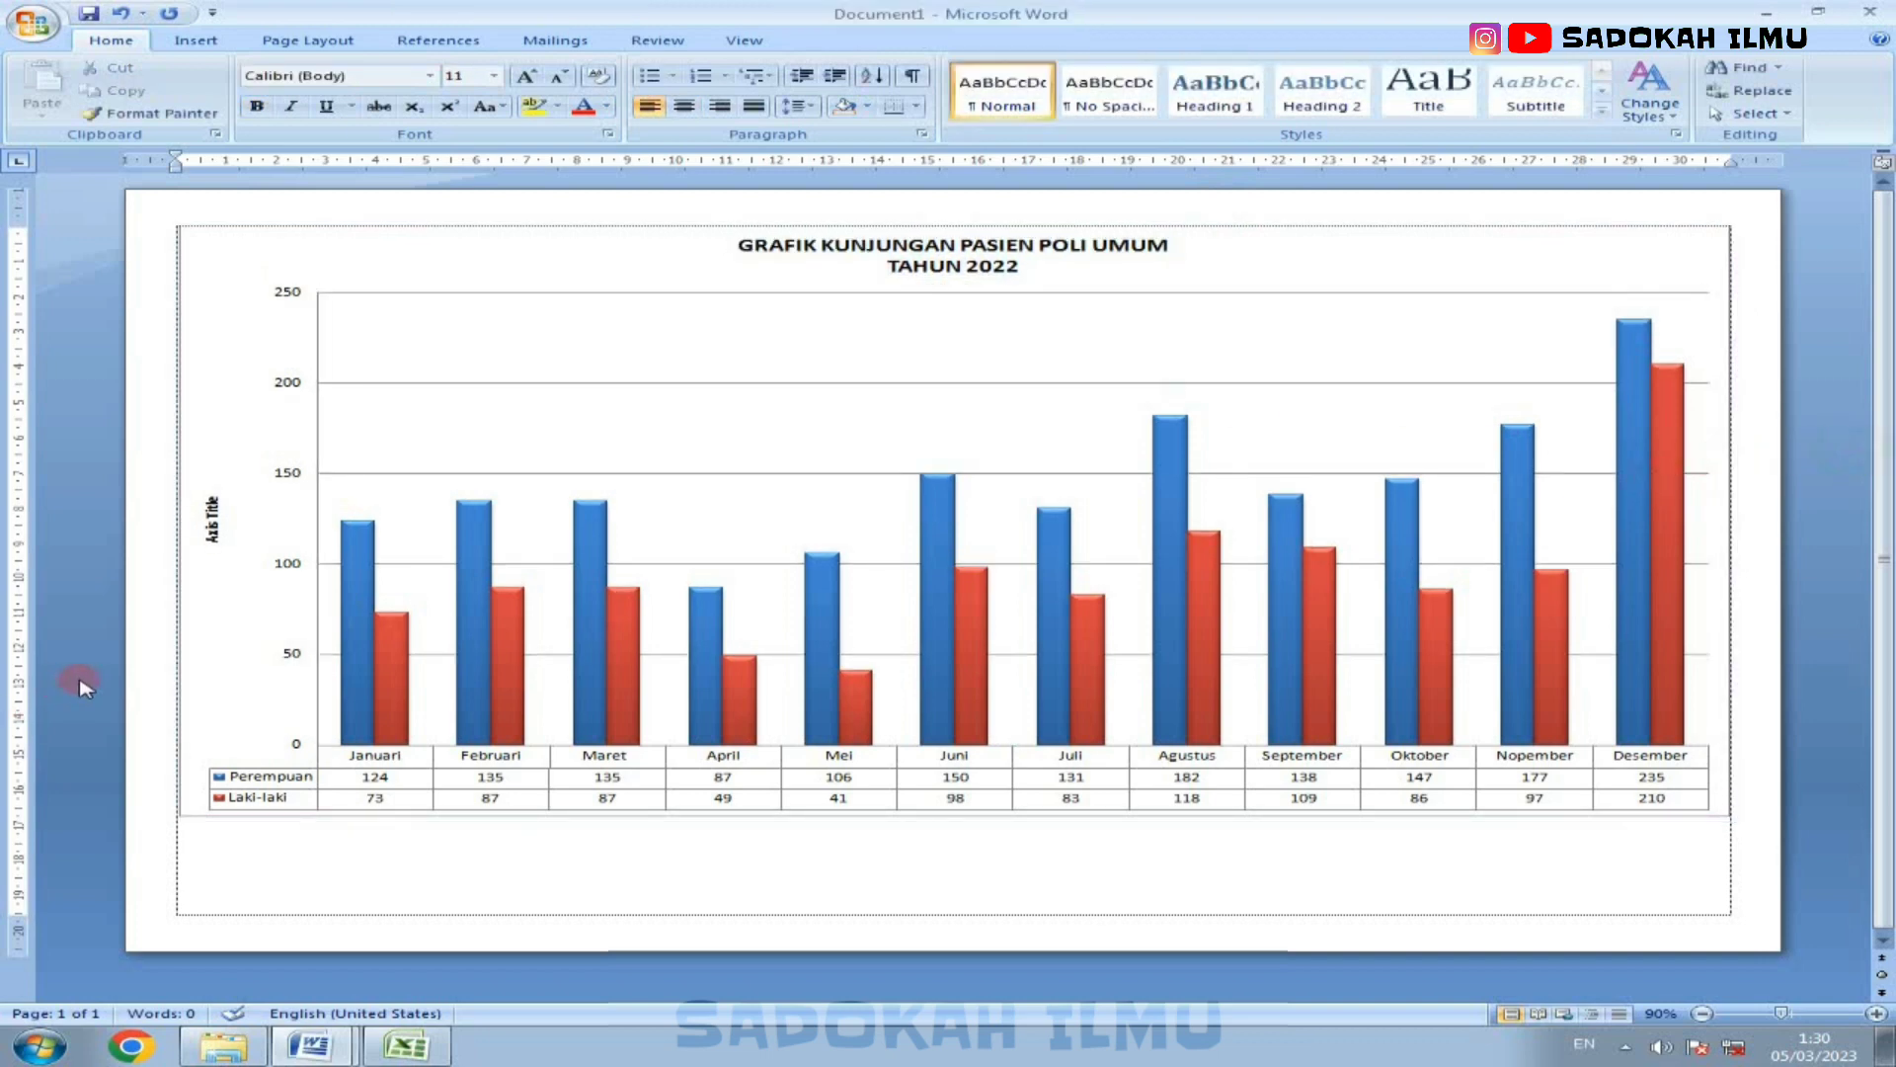
pyautogui.click(218, 526)
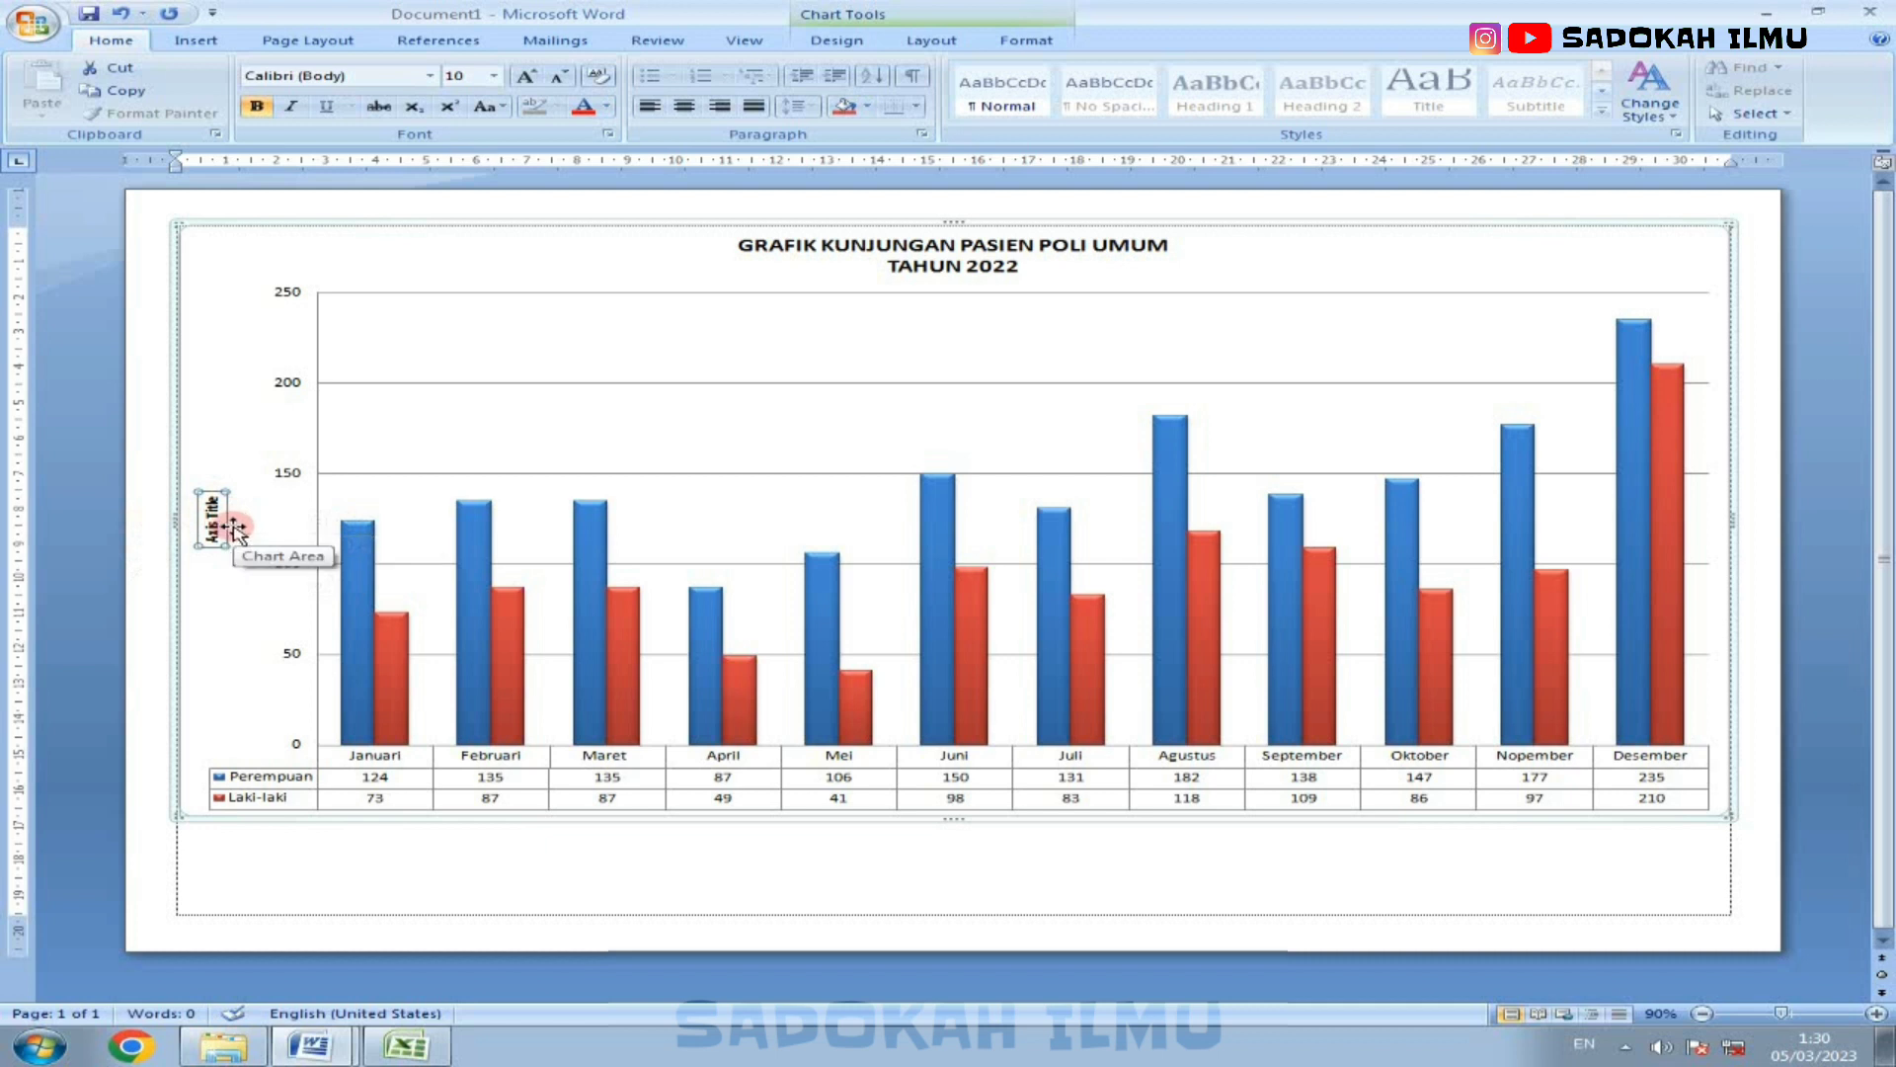
pyautogui.press('Delete')
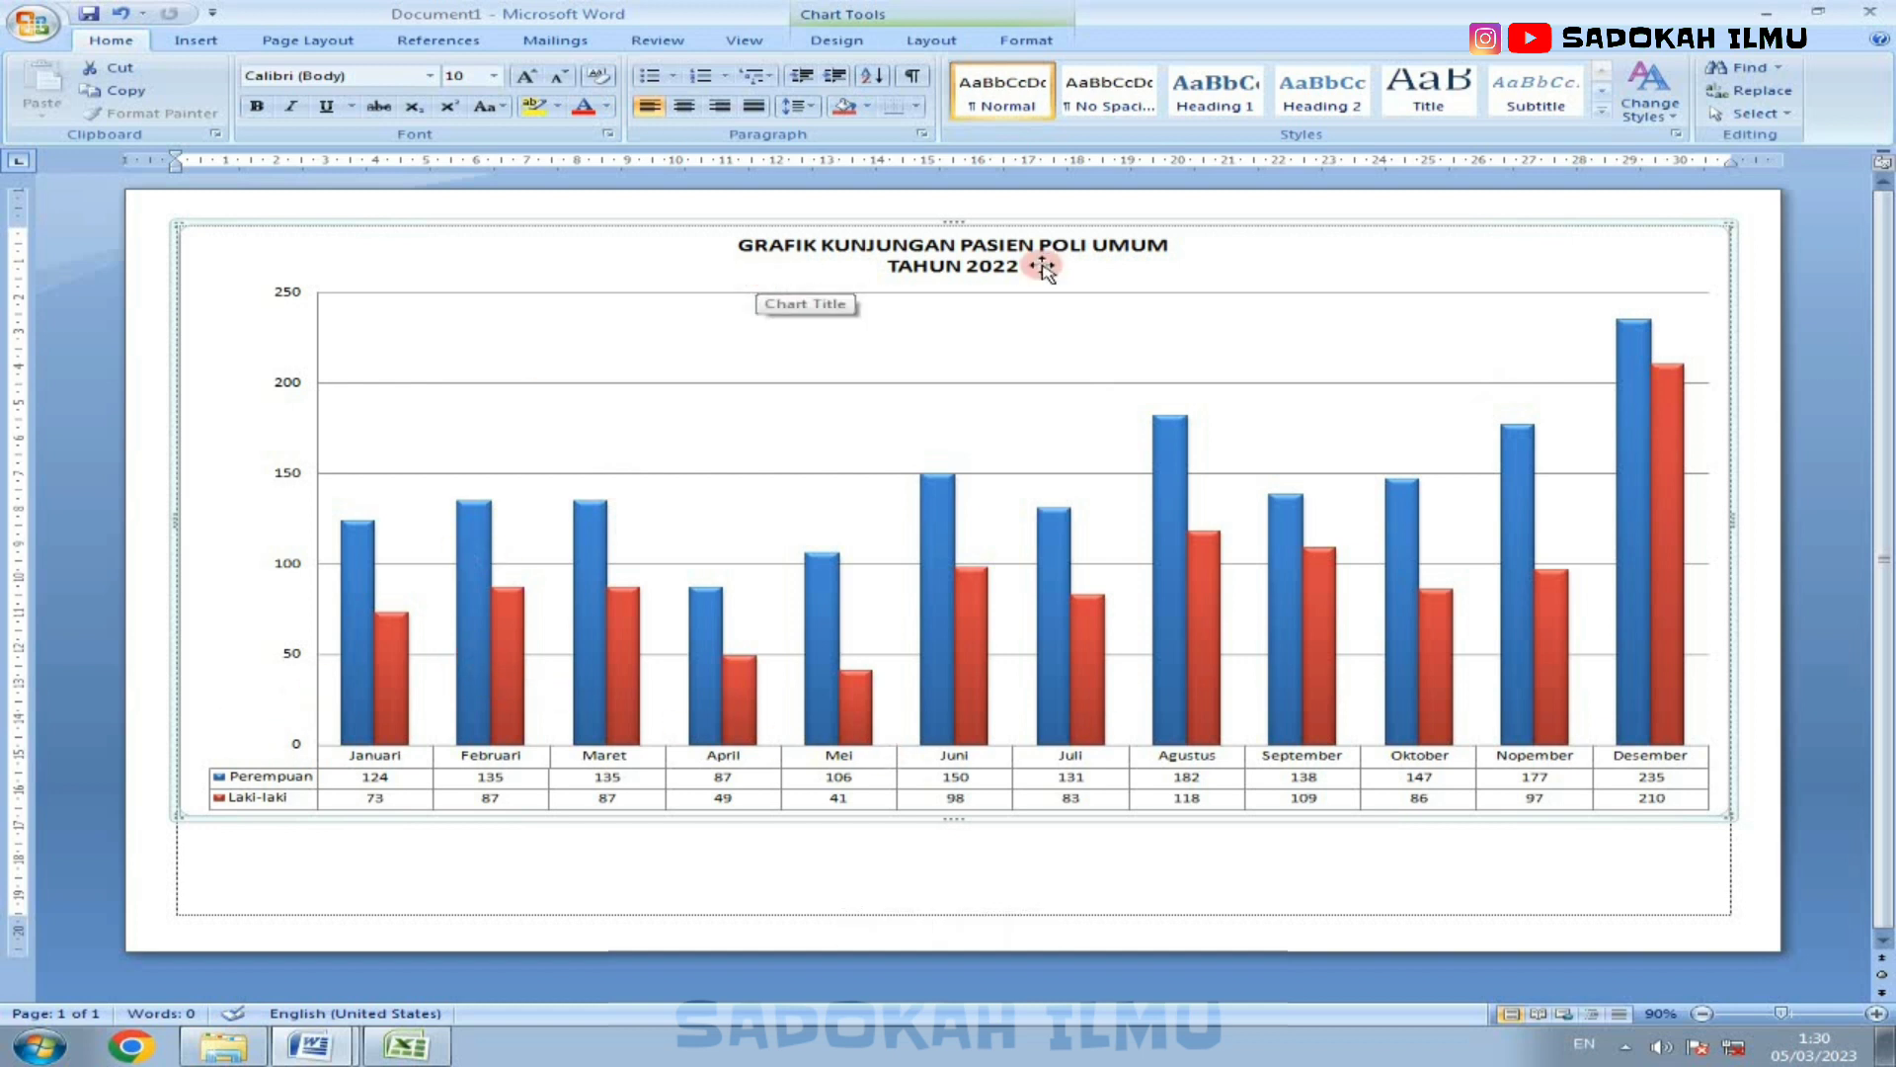
# Step: Compare the chart with the one in the GRAFIK KUNJUNGAN PASIEN POLI UMUM document and return to Document1
pyautogui.click(312, 1045)
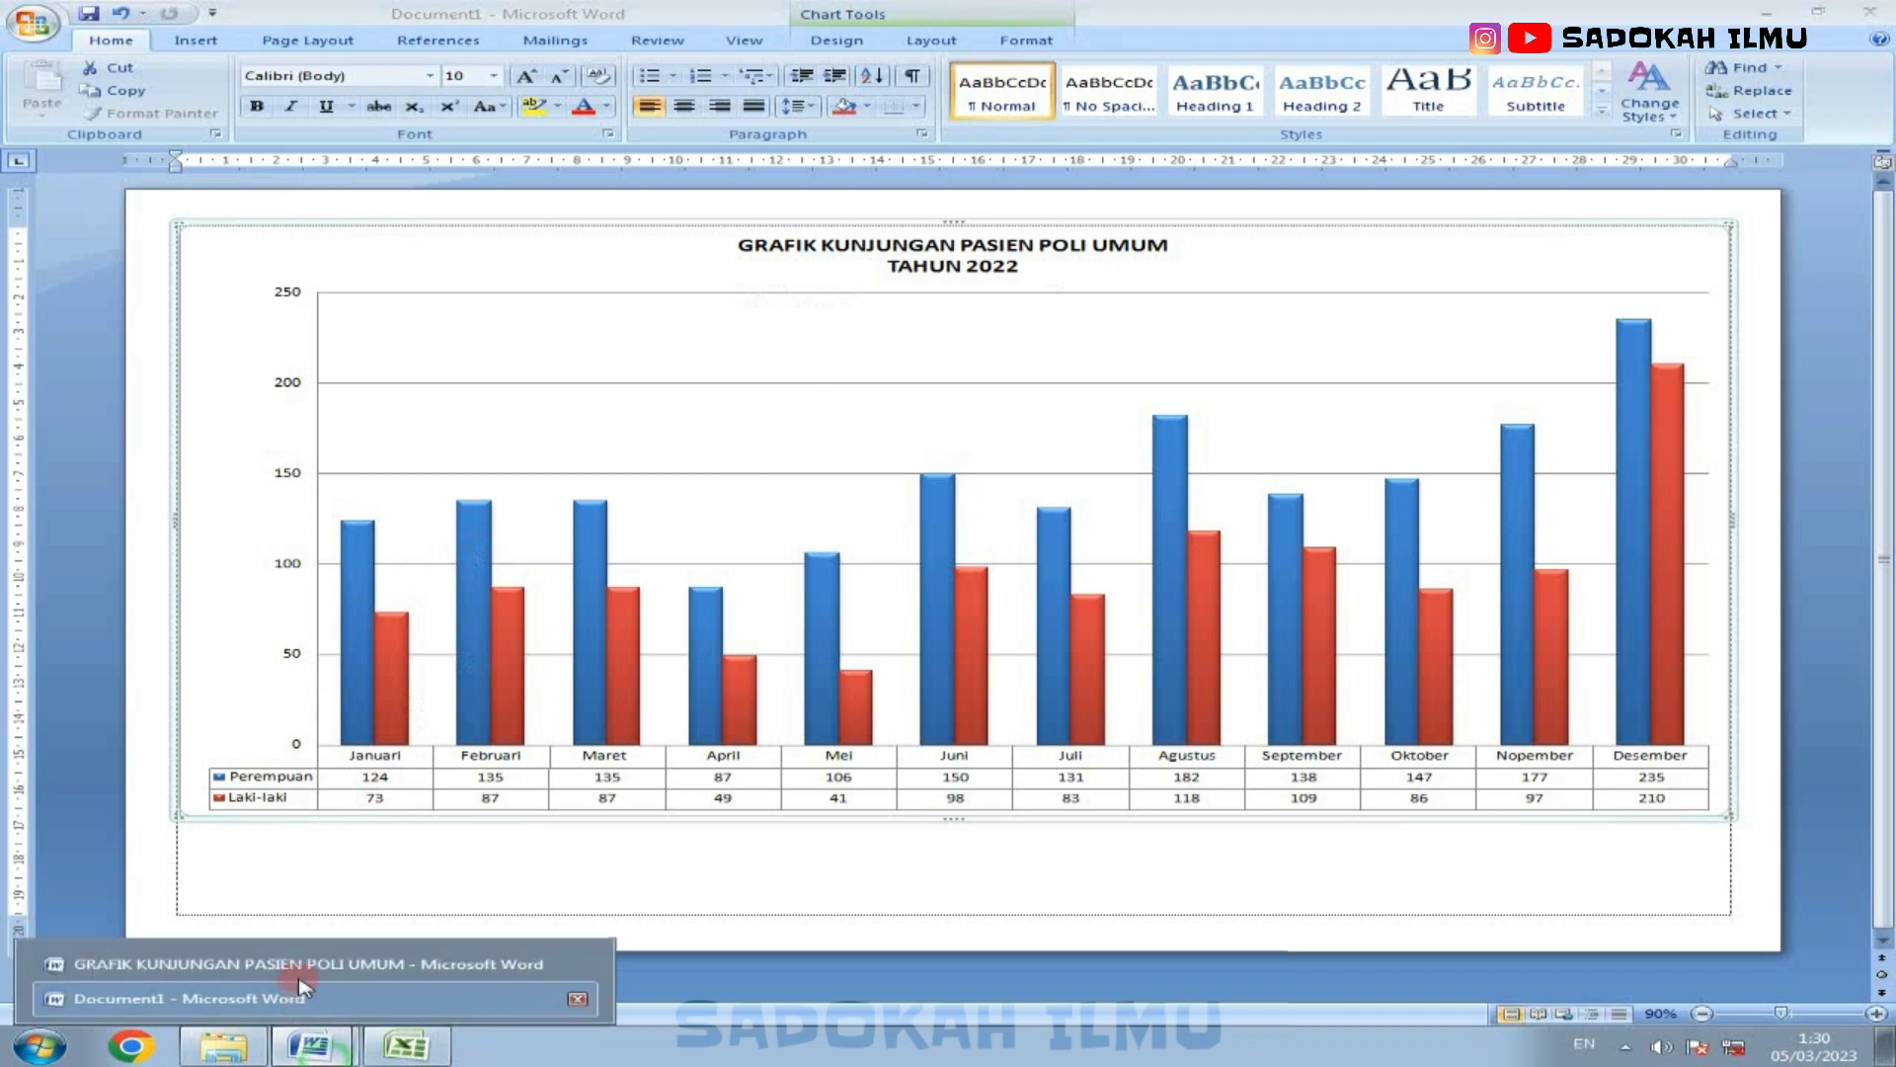
pyautogui.click(289, 963)
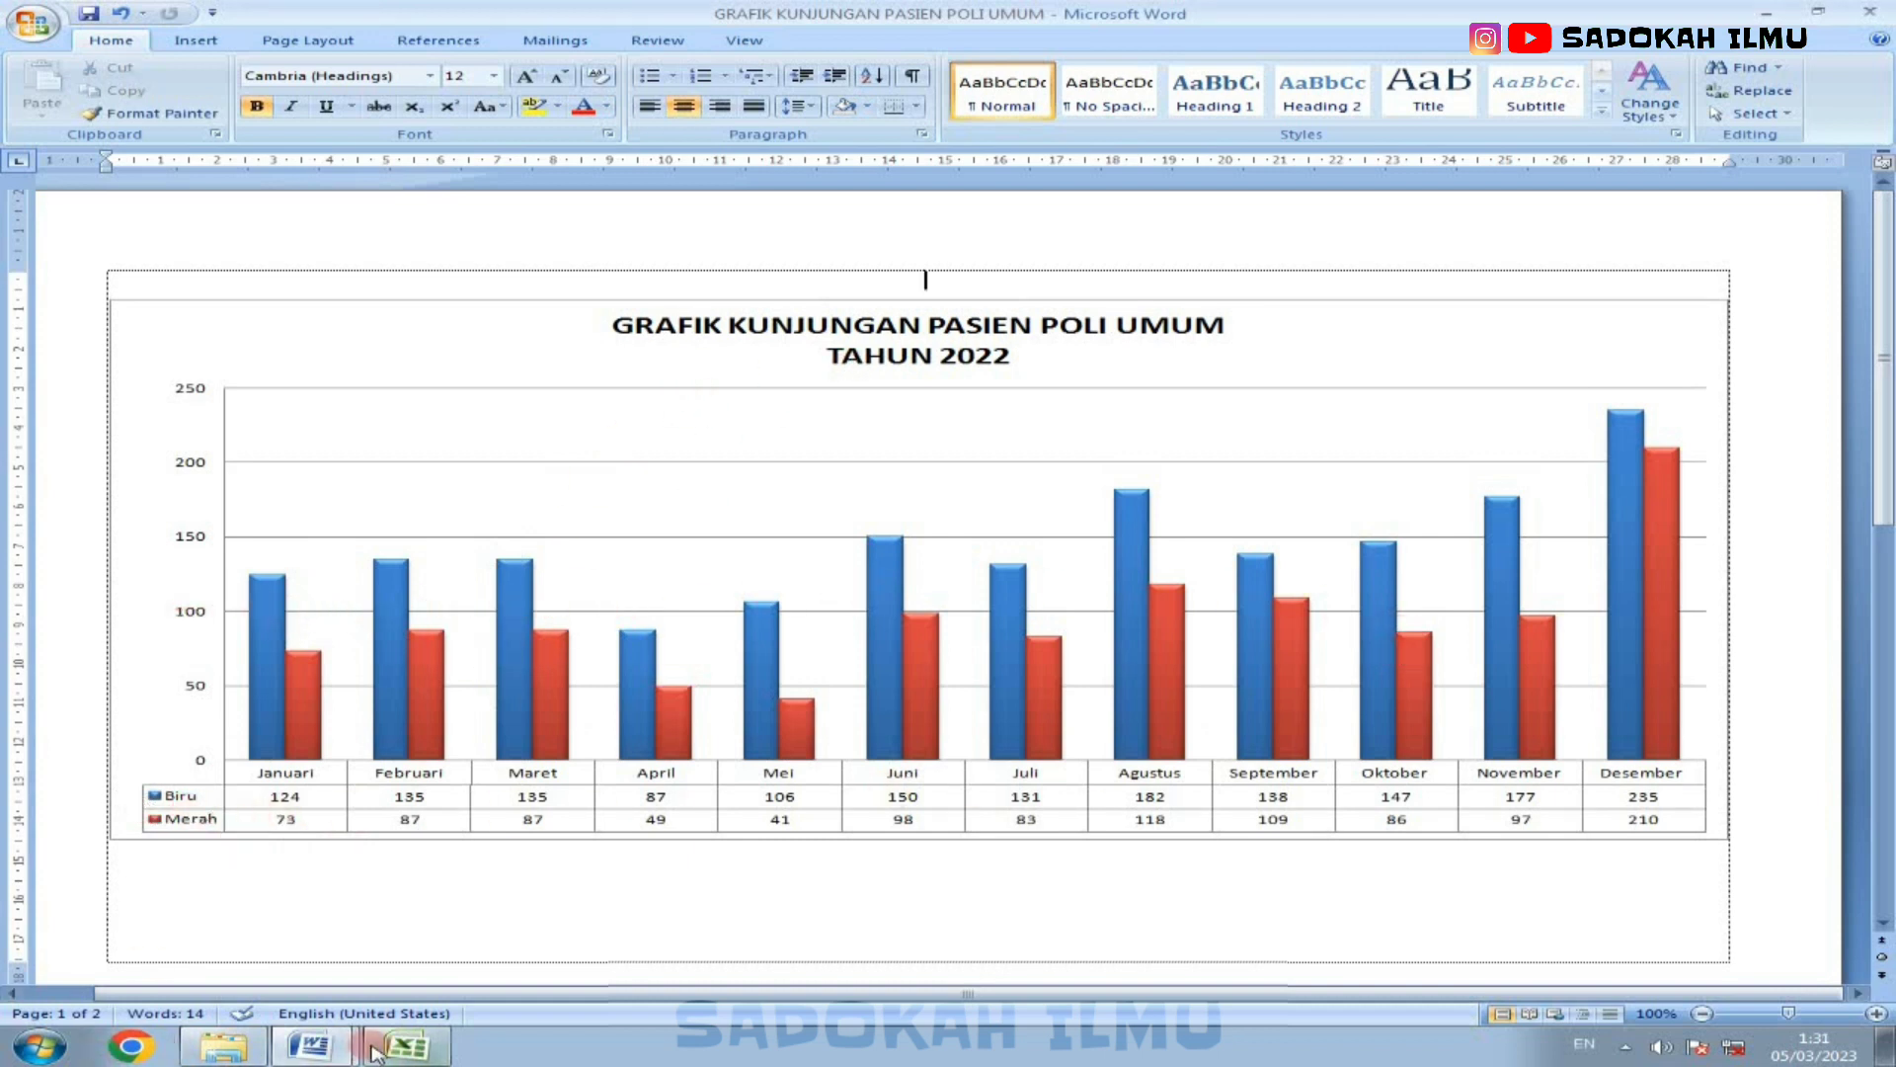
pyautogui.click(304, 1047)
pyautogui.click(188, 998)
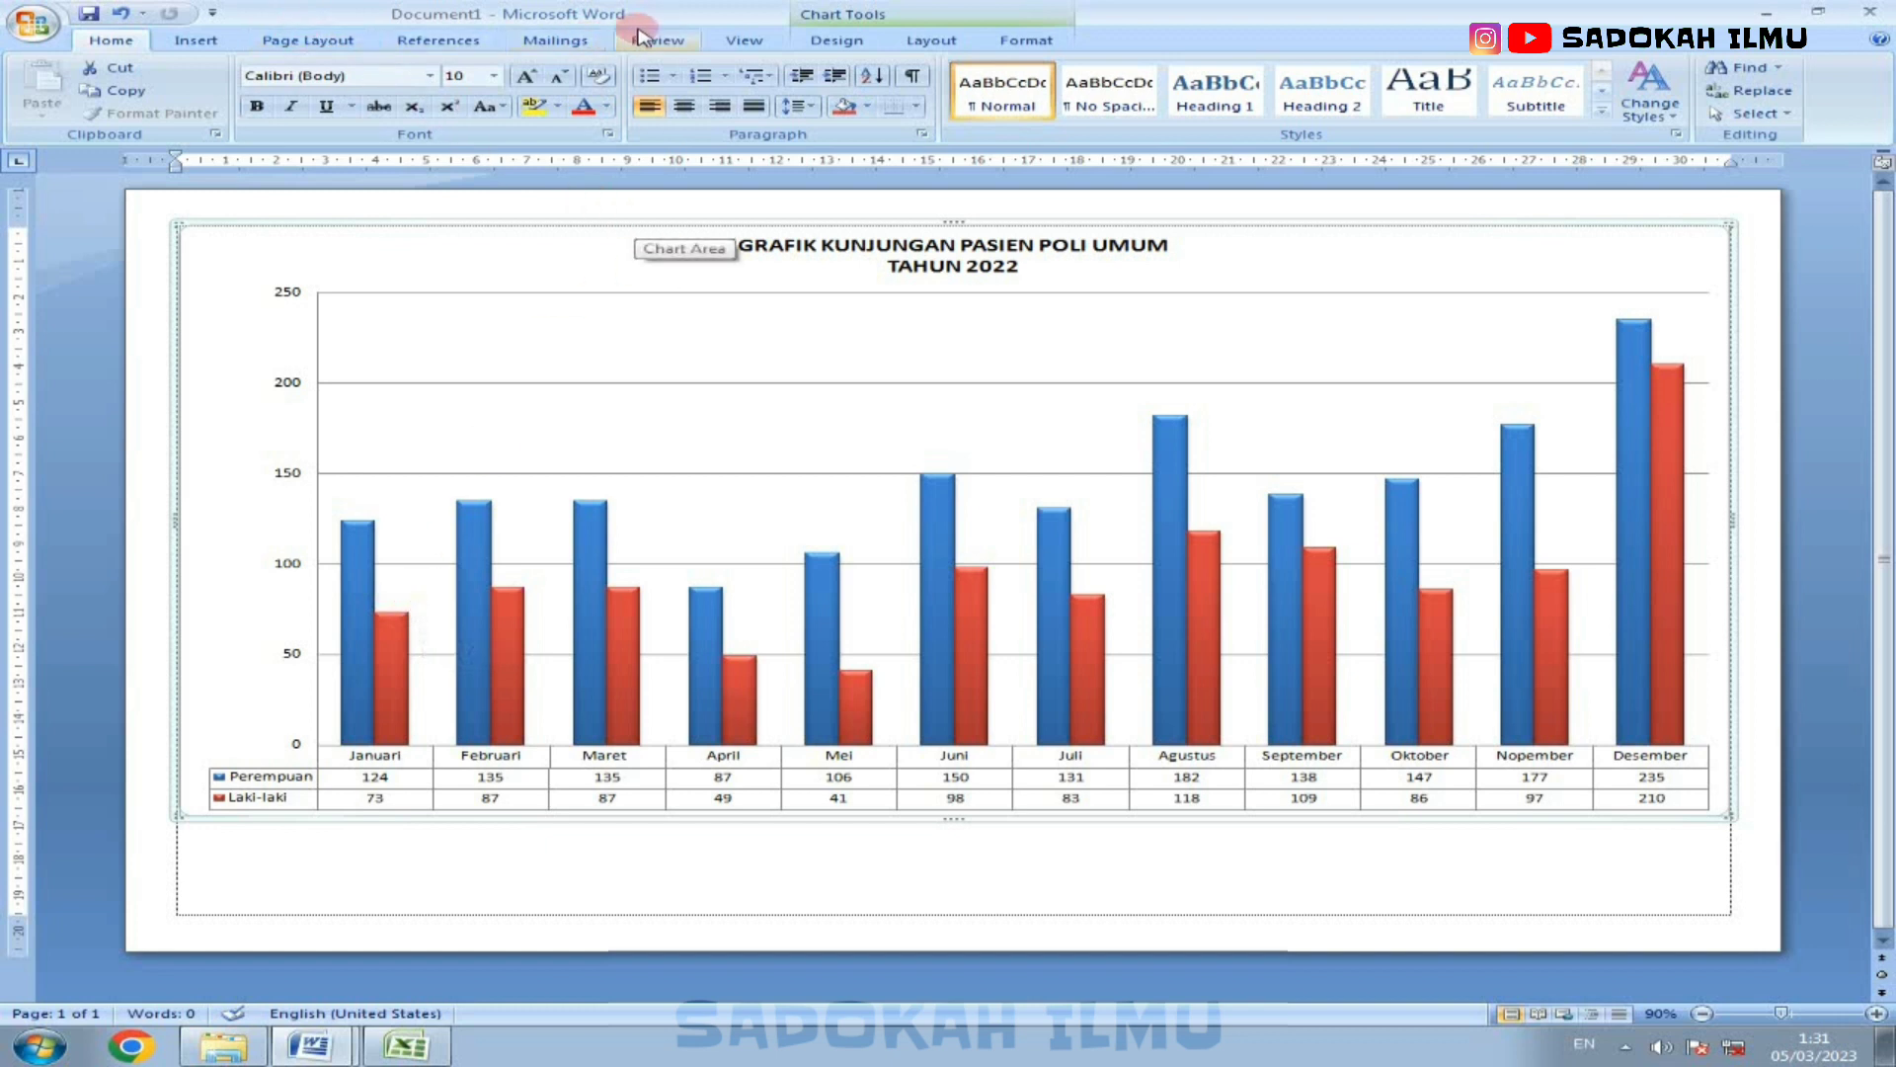
# Step: Review the alternative chart types available for this chart, from Column to Radar, and keep the current type
pyautogui.click(836, 39)
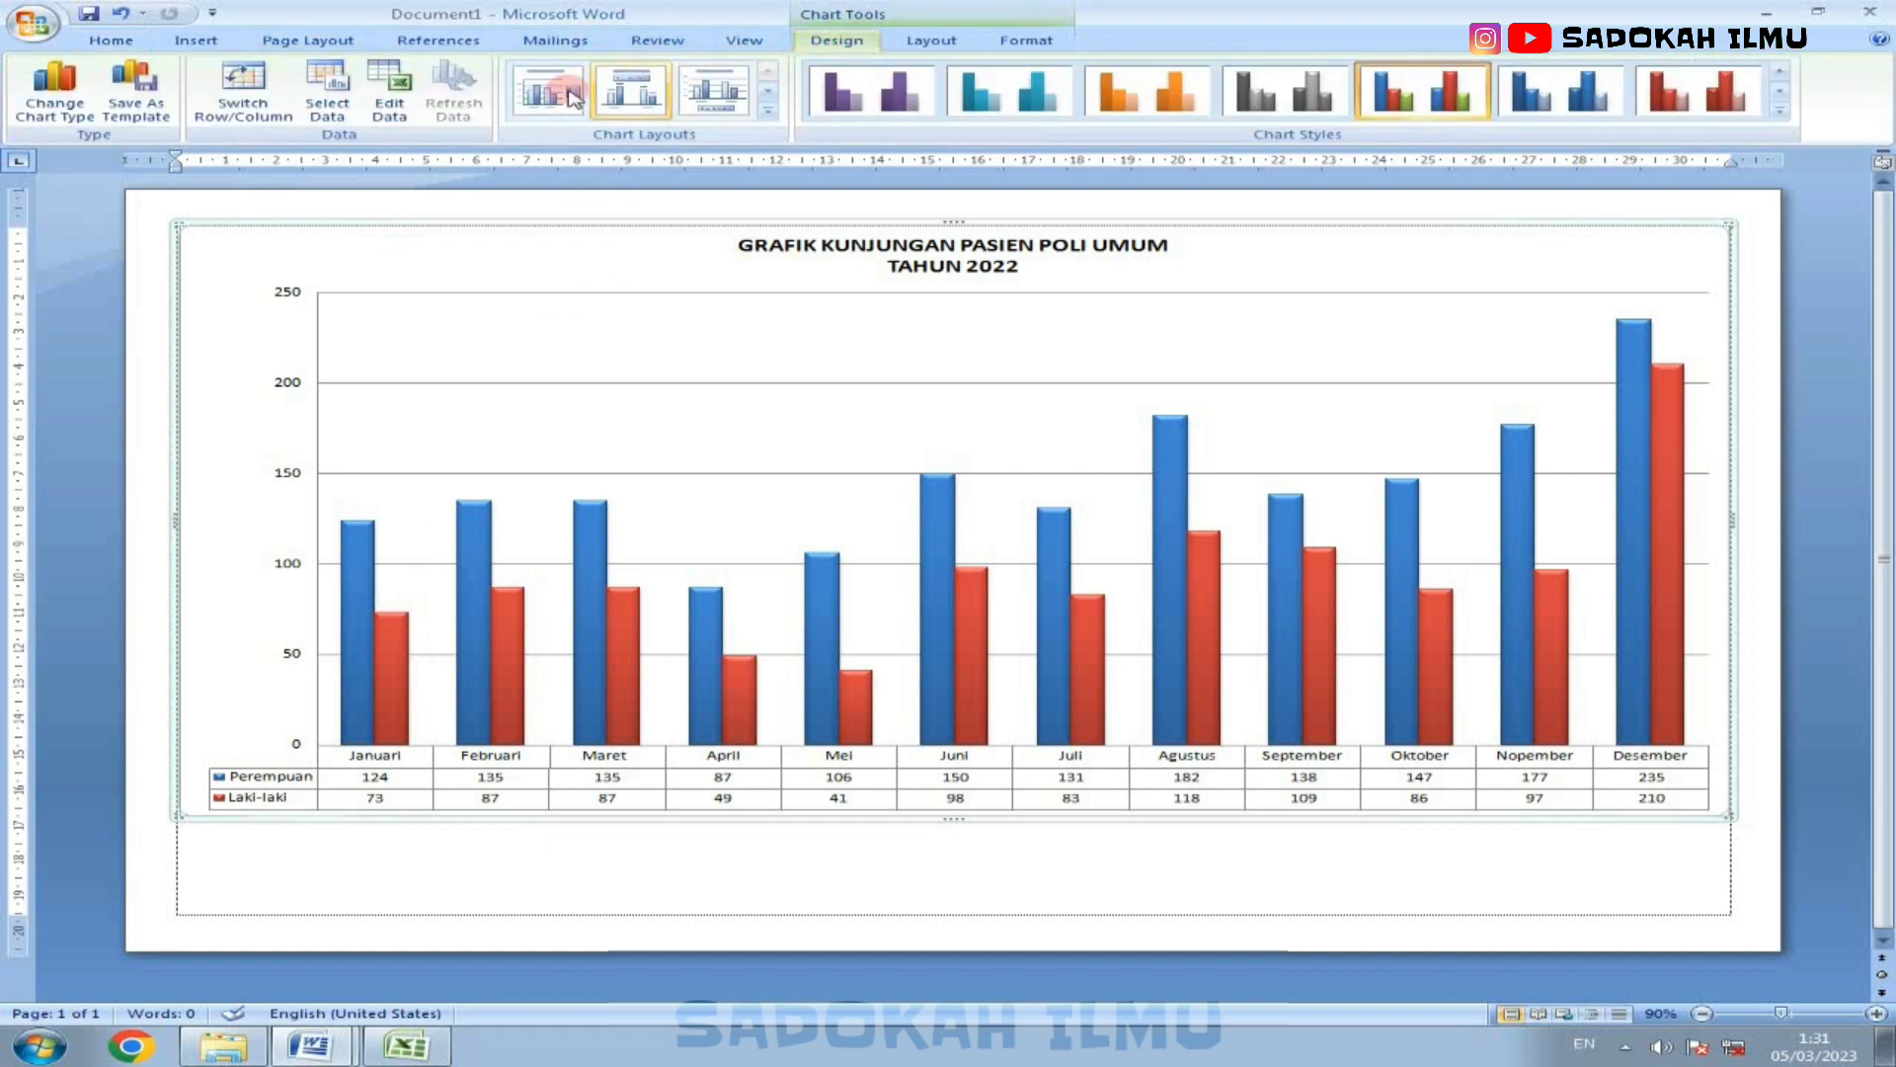
pyautogui.click(54, 89)
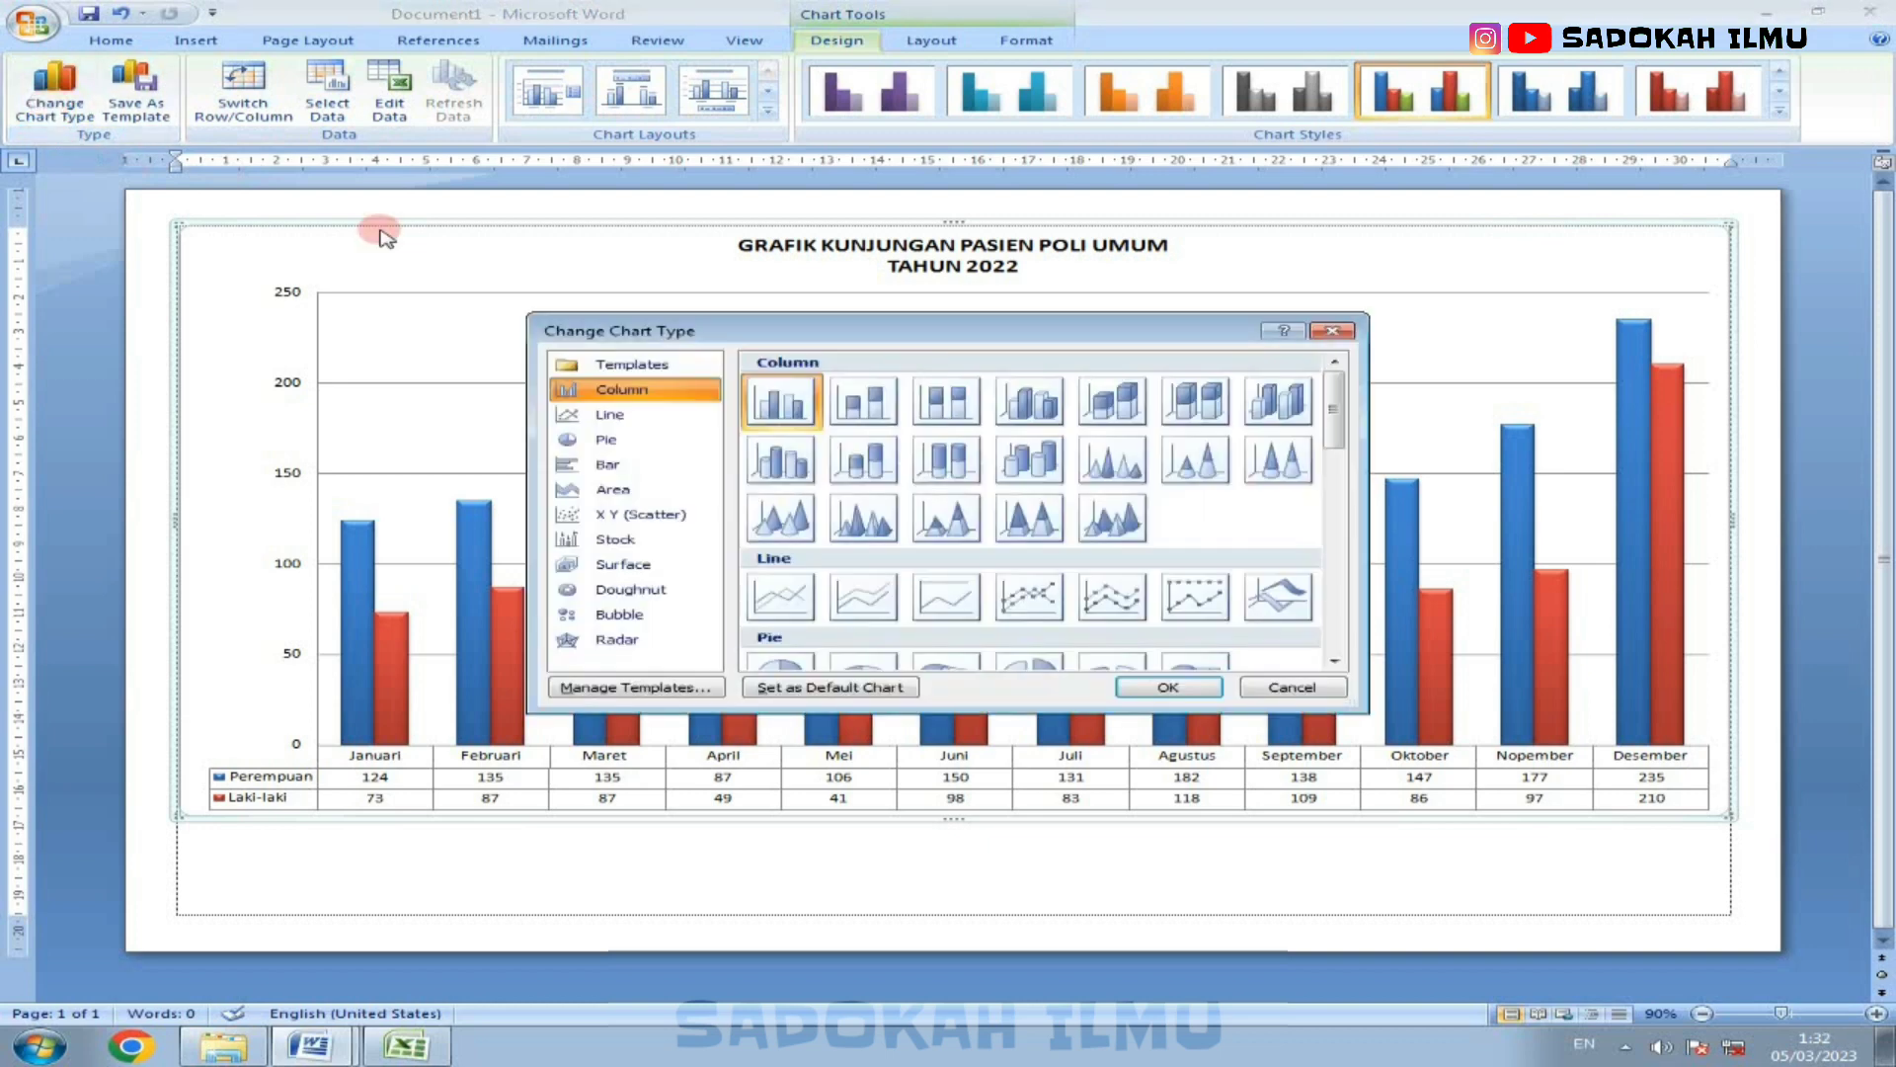
pyautogui.scroll(-10, 920, 479)
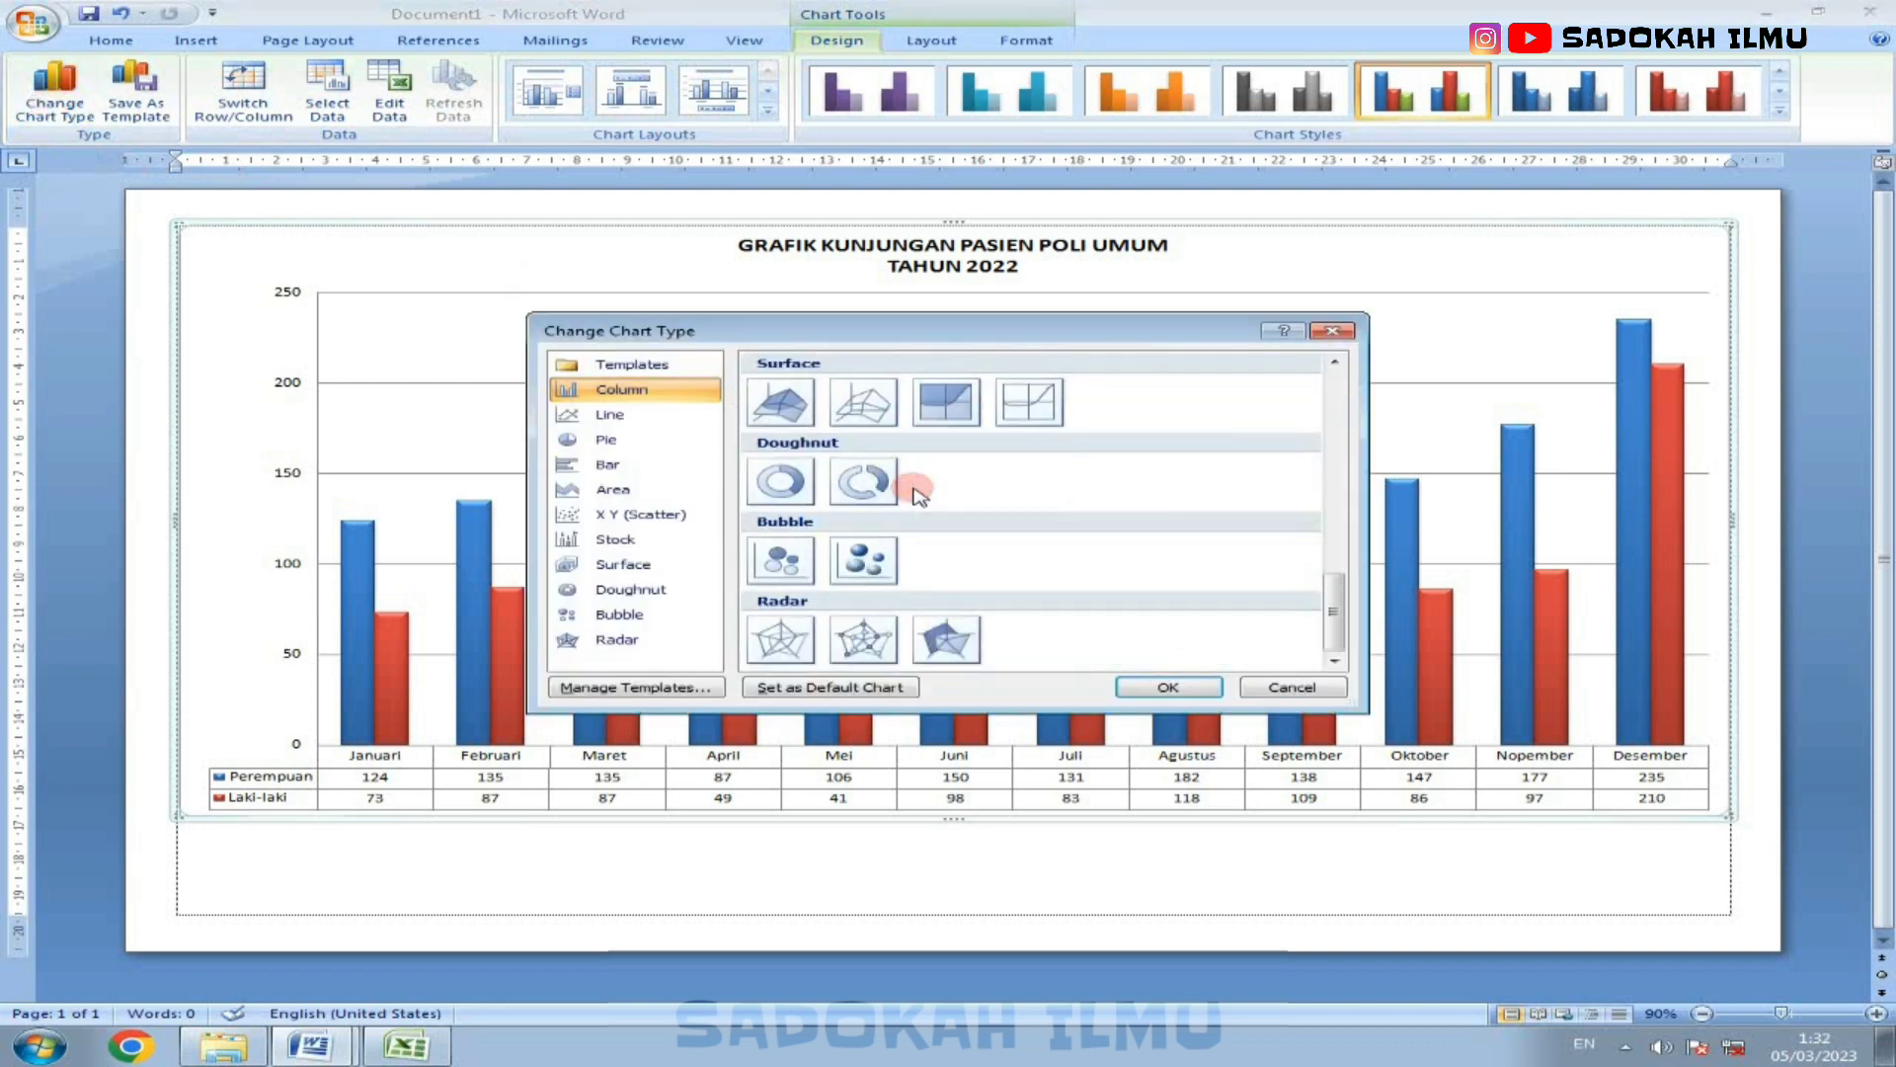
pyautogui.scroll(10, 920, 494)
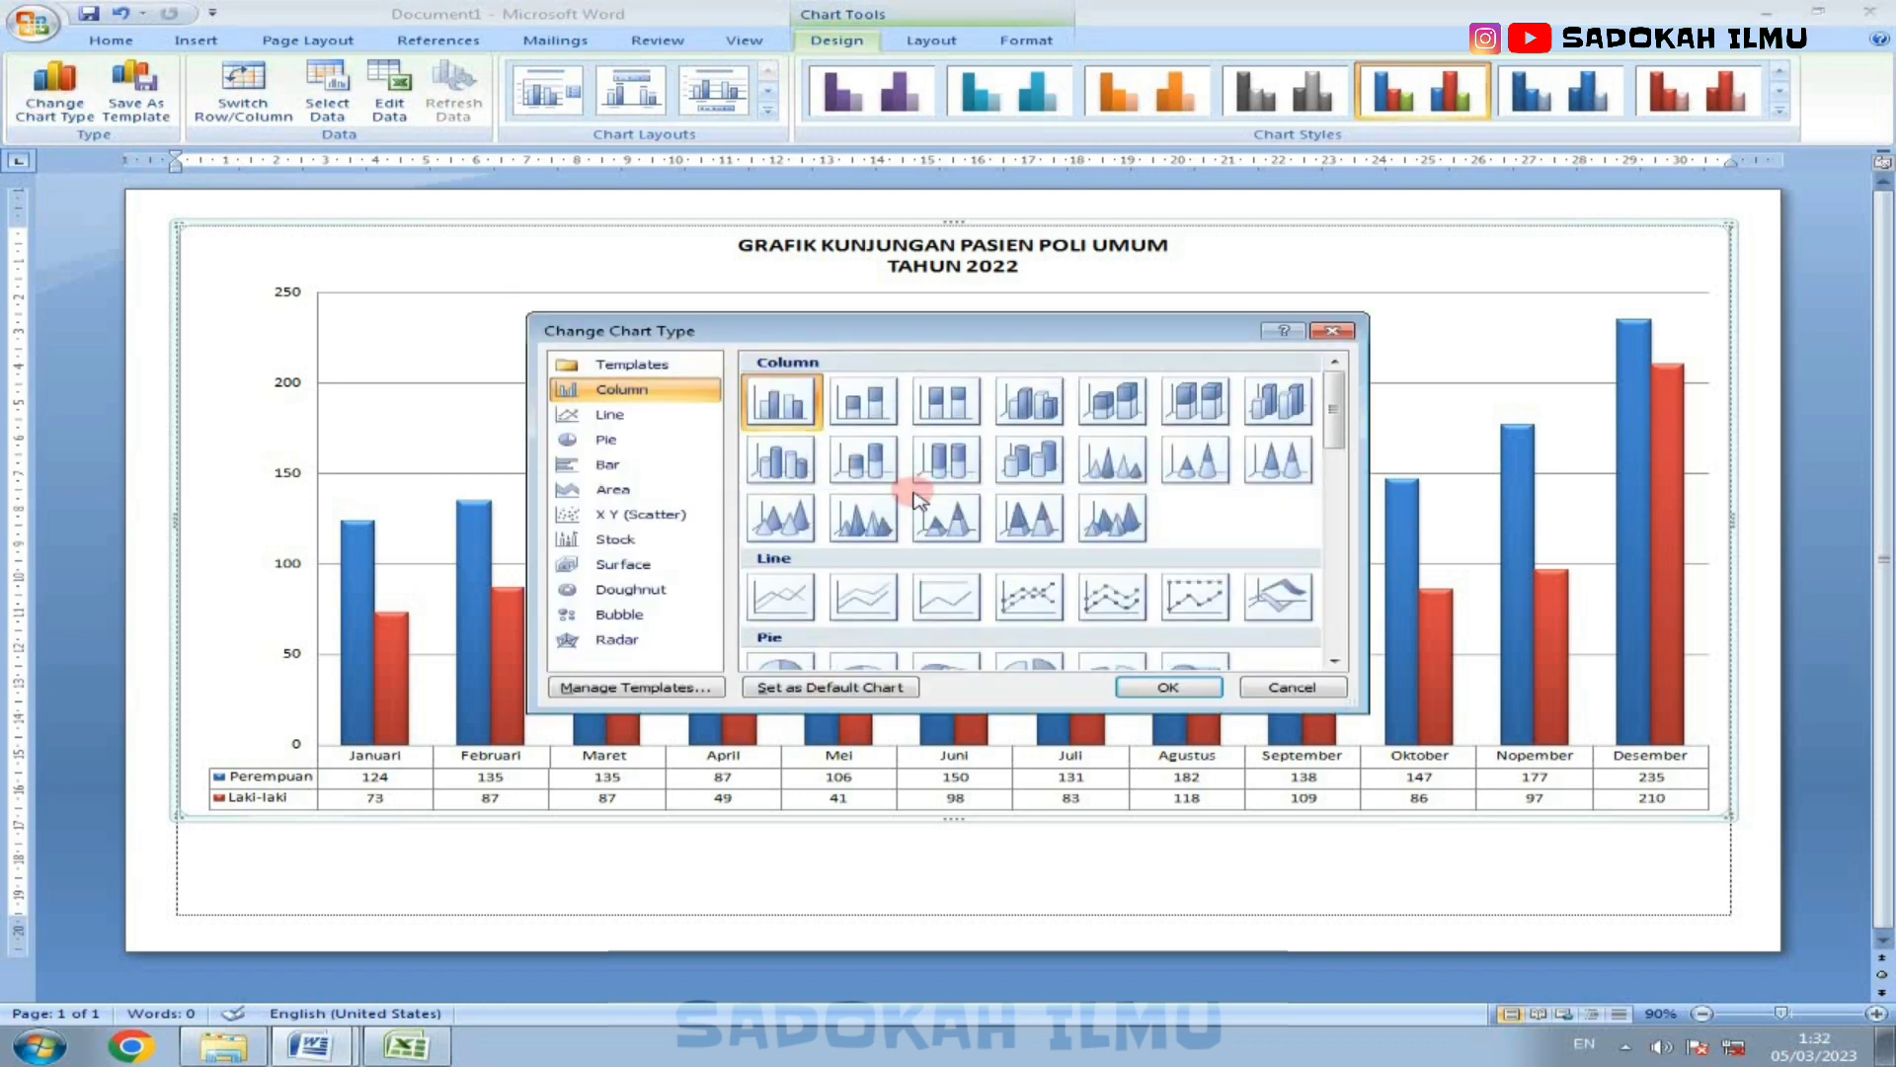
pyautogui.scroll(-5, 1205, 563)
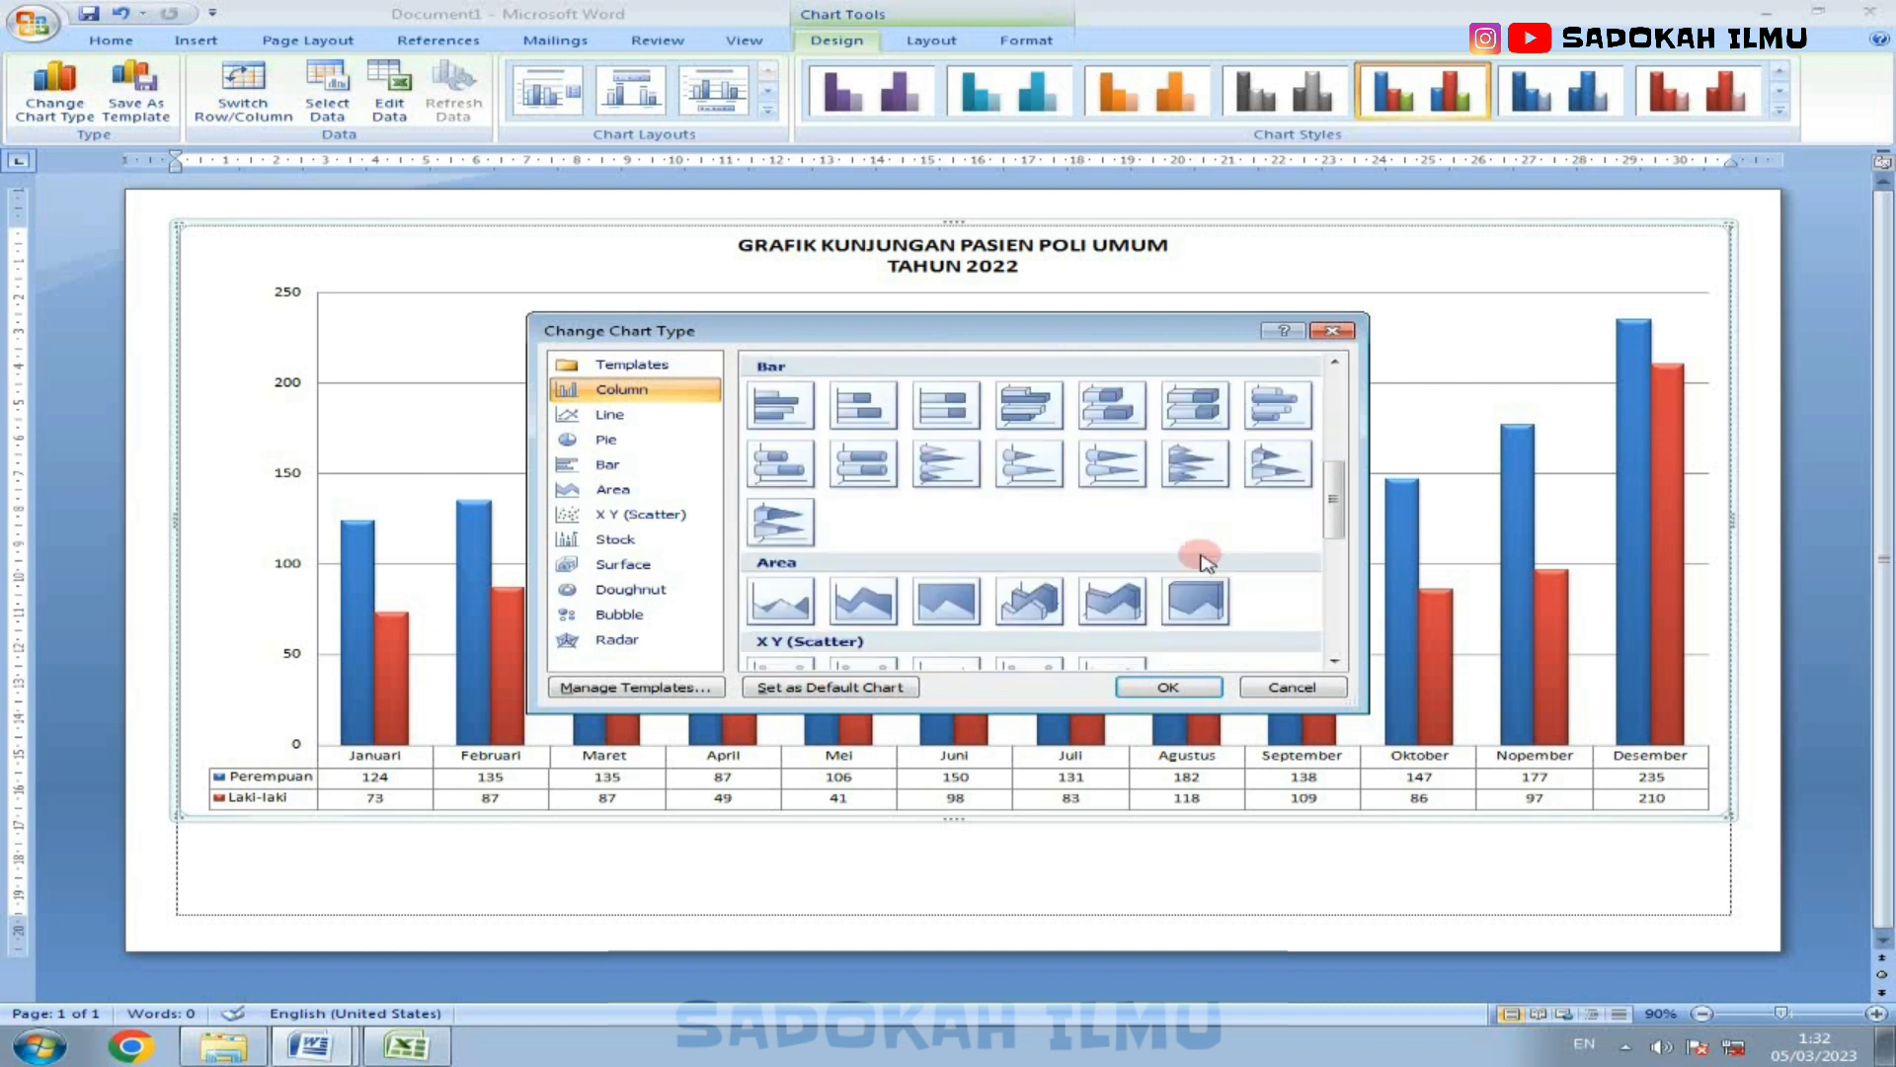
pyautogui.scroll(-3, 1205, 563)
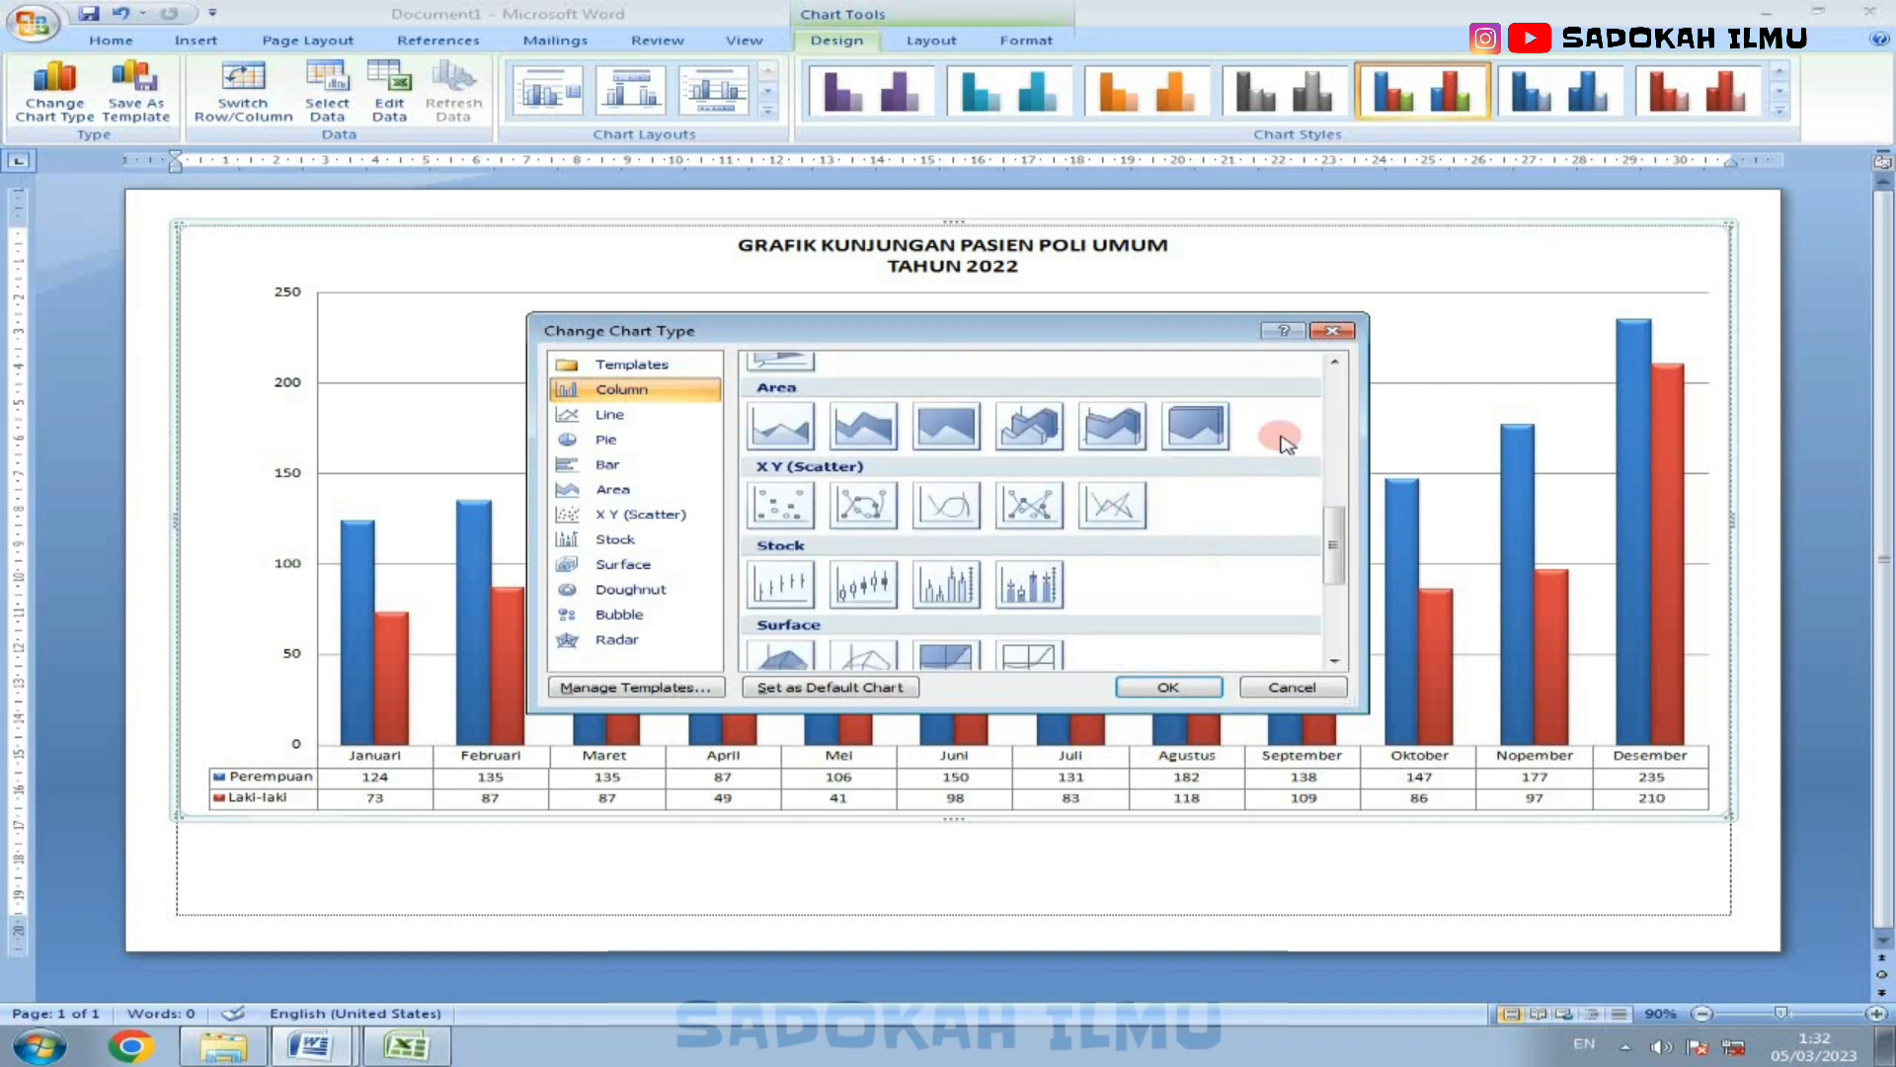
pyautogui.click(1334, 331)
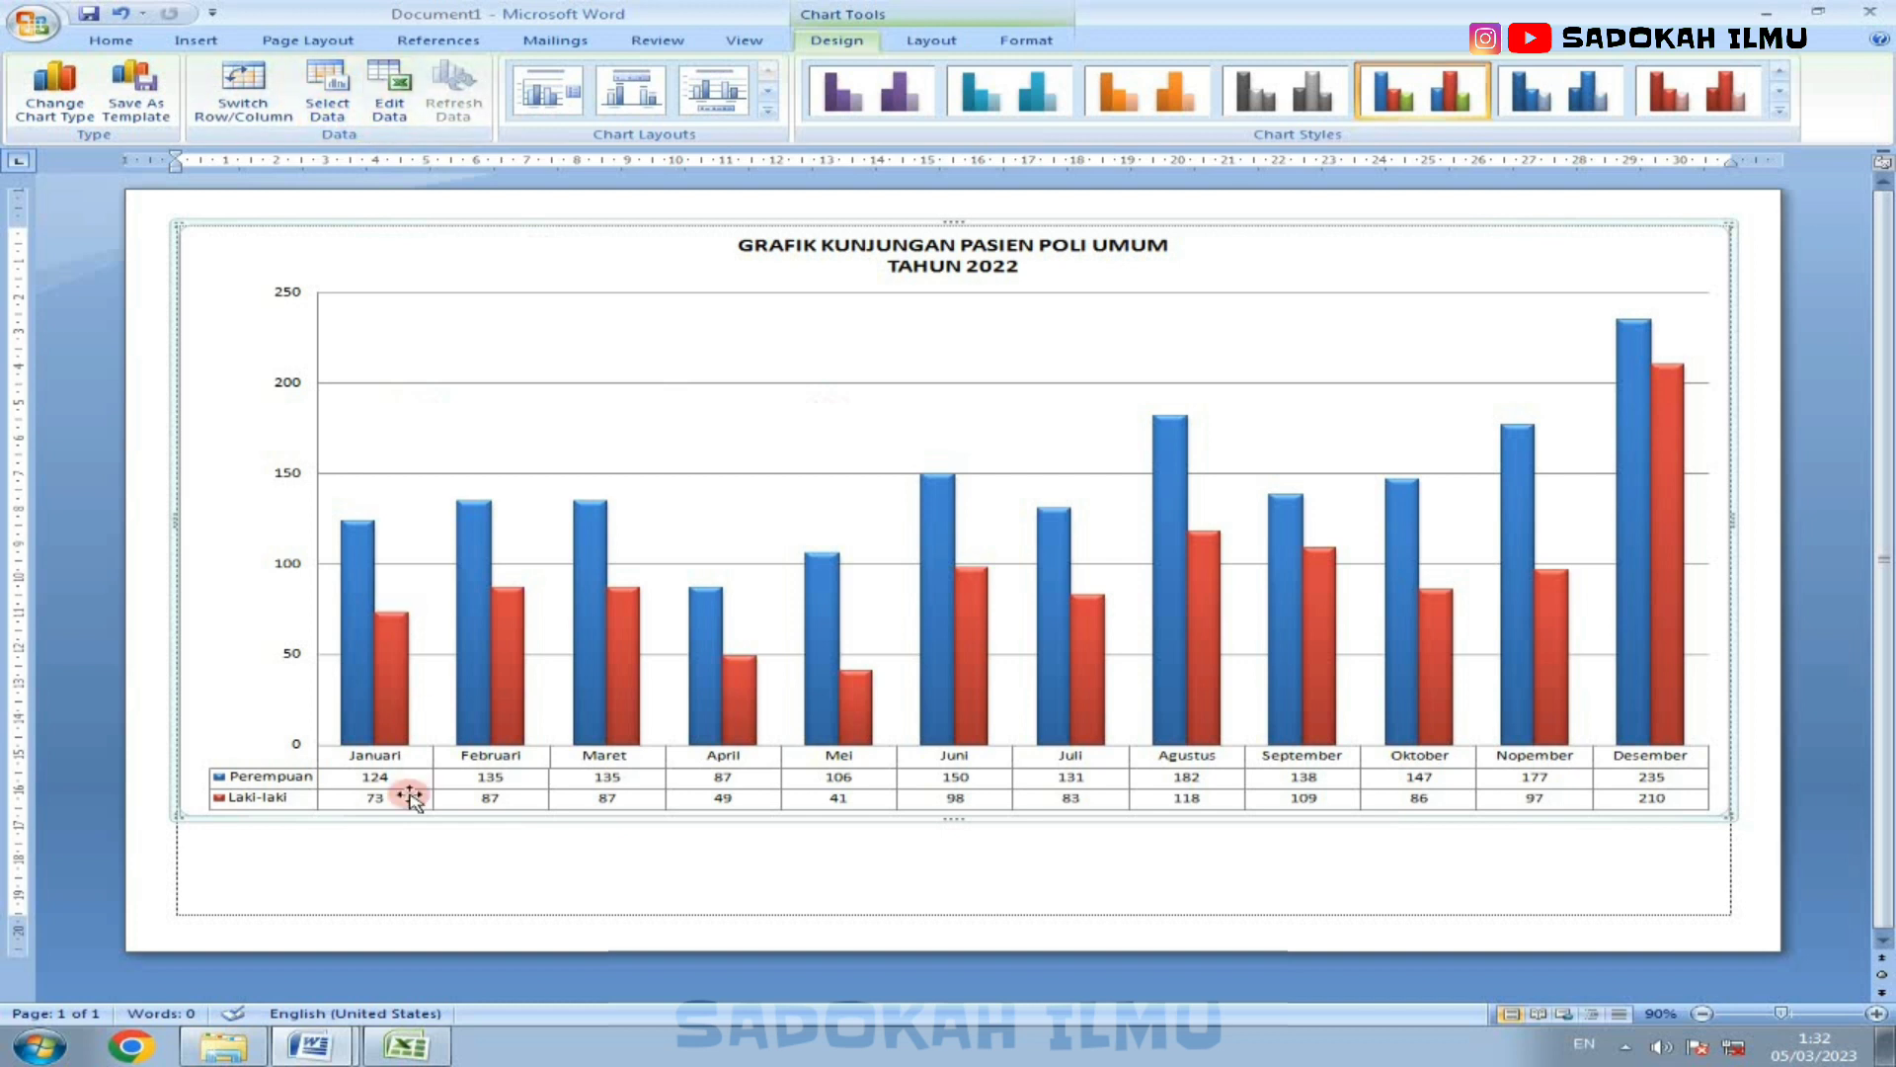
# Step: Bring up the chart's Excel data sheet to review its values, and minimize it again
pyautogui.moveTo(428, 1052)
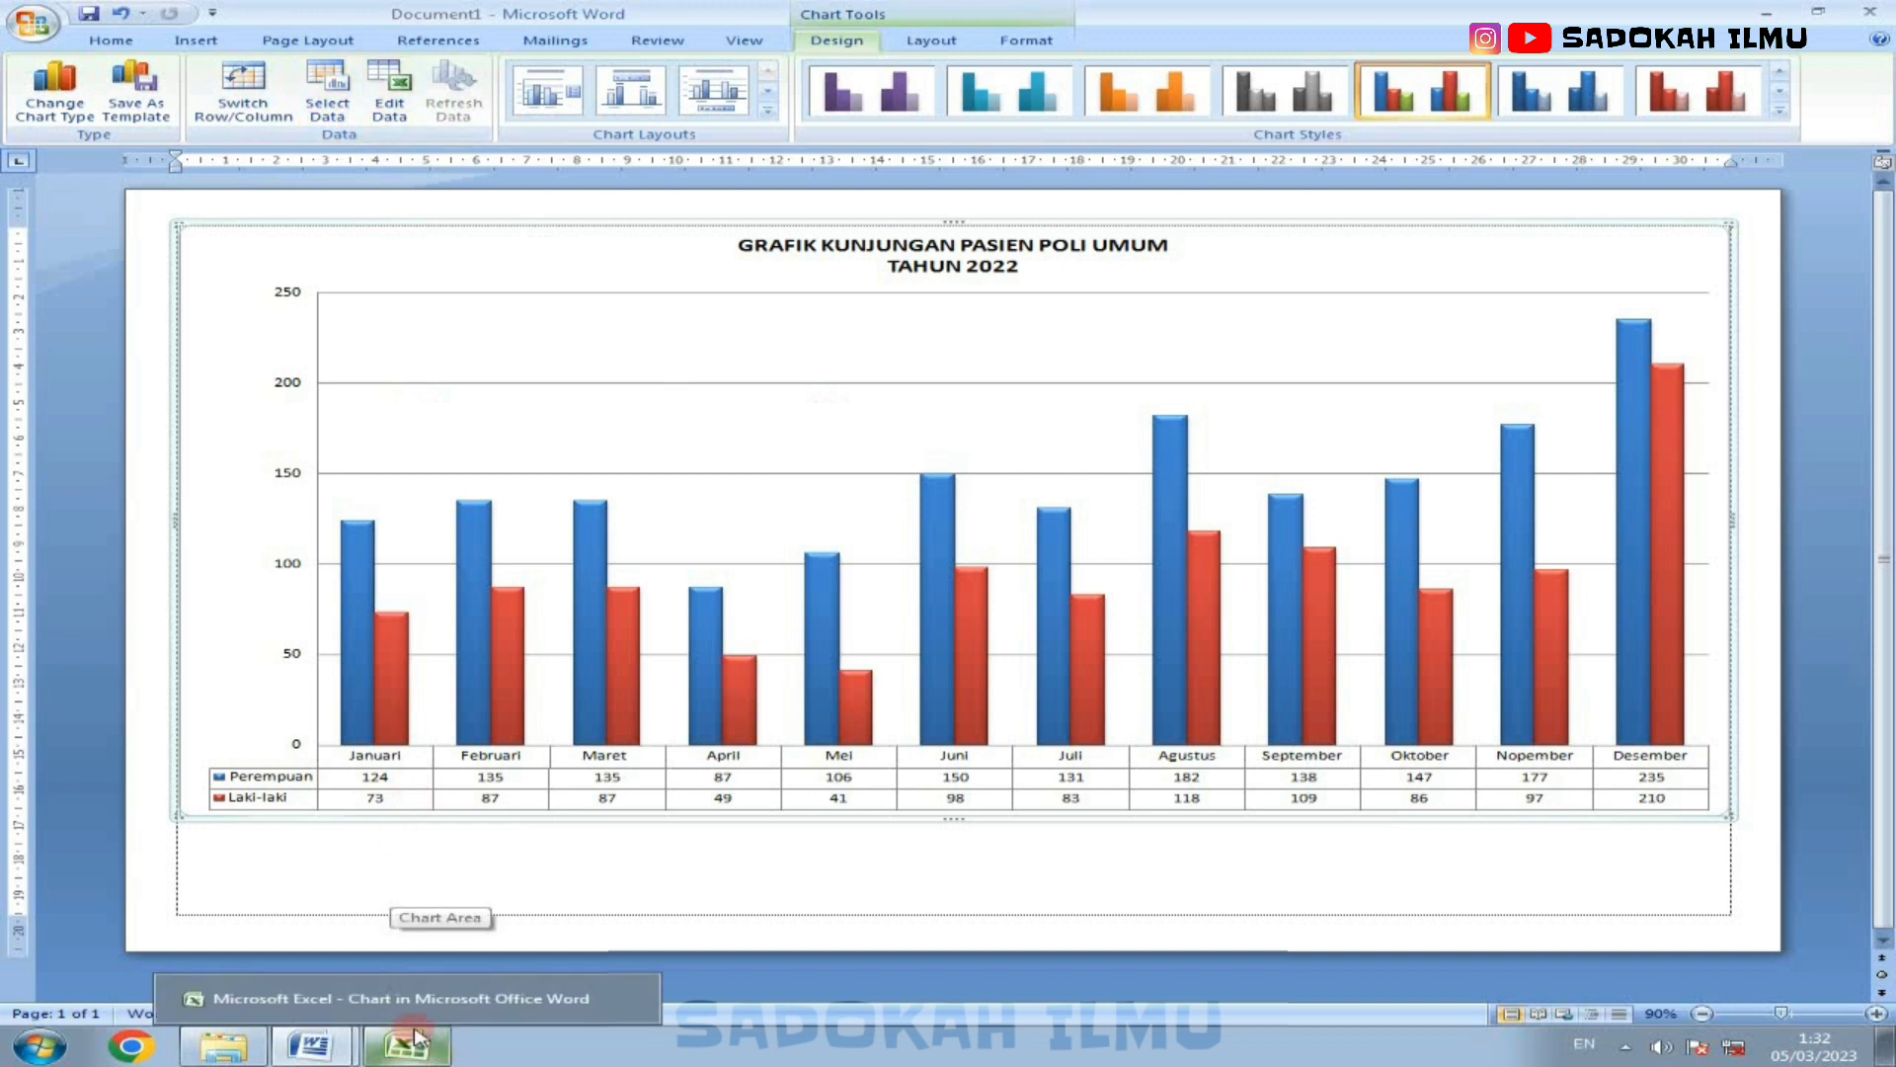
pyautogui.click(415, 1042)
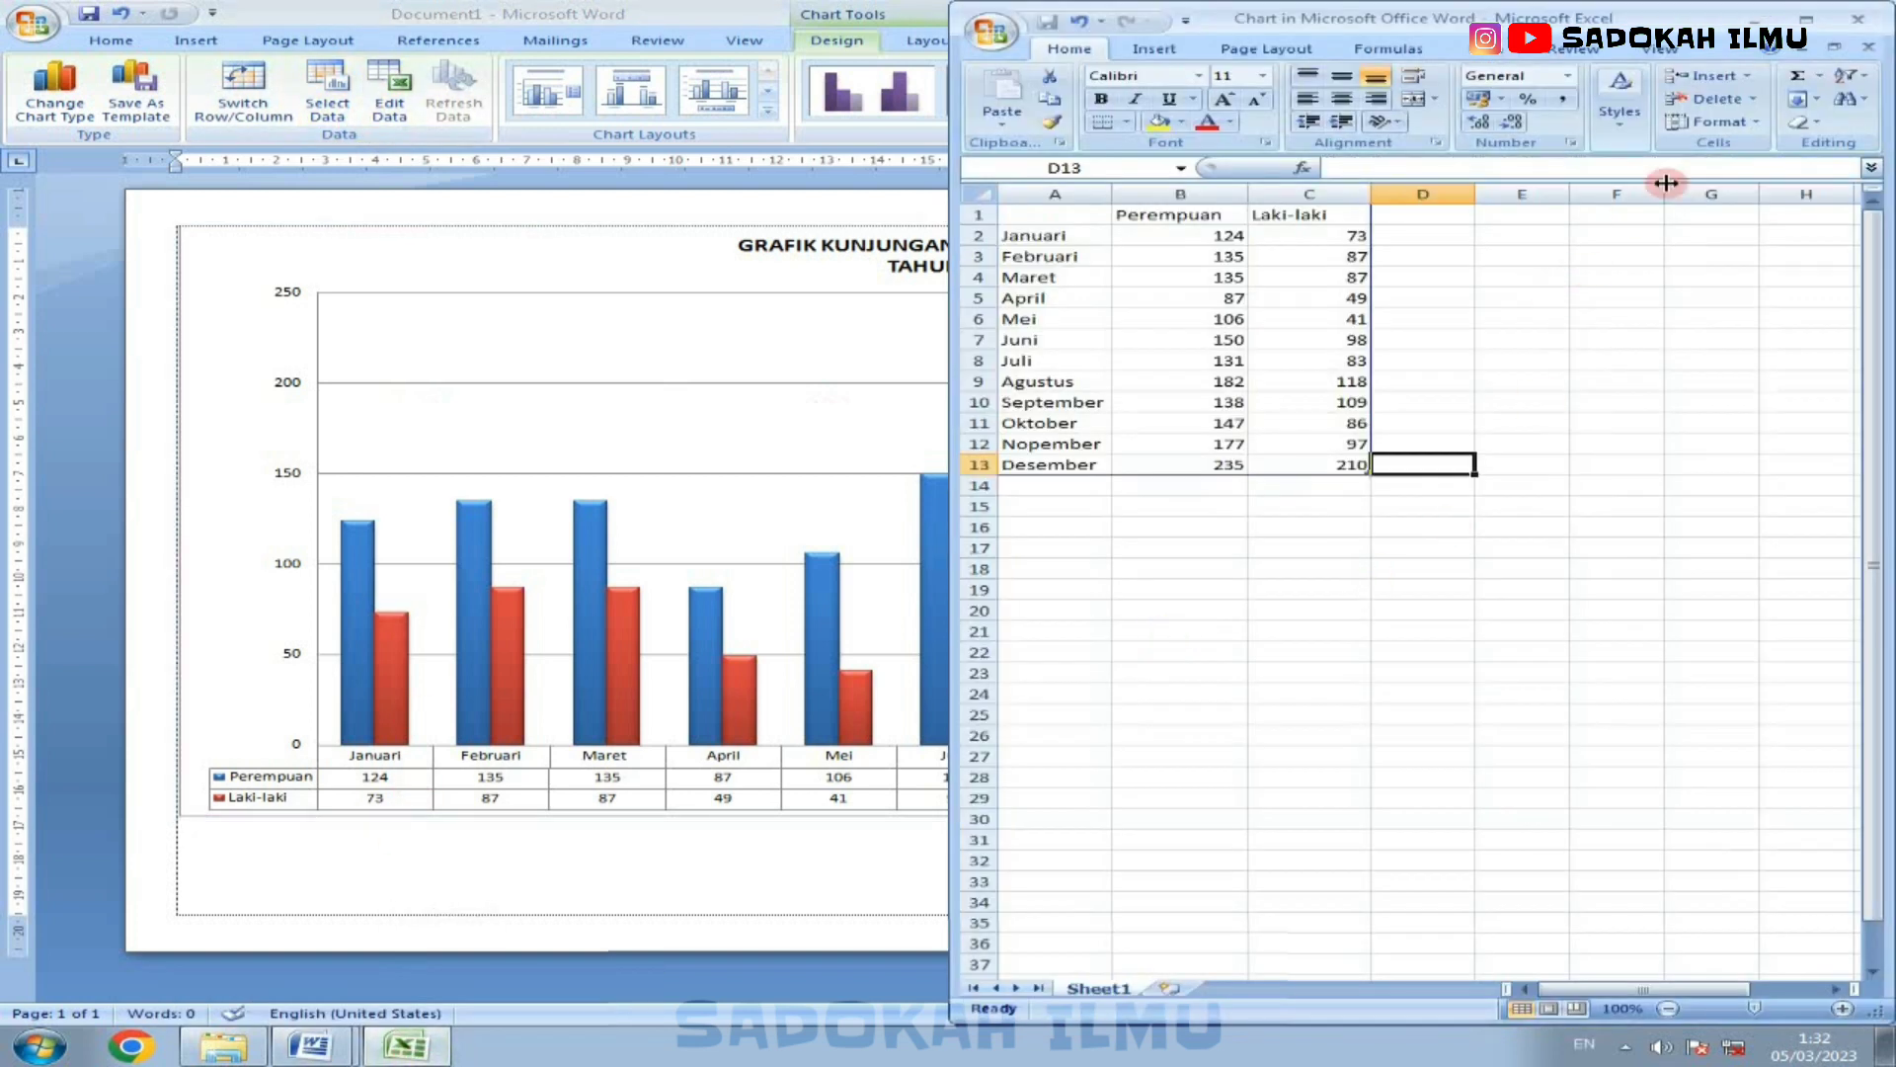
pyautogui.click(1758, 20)
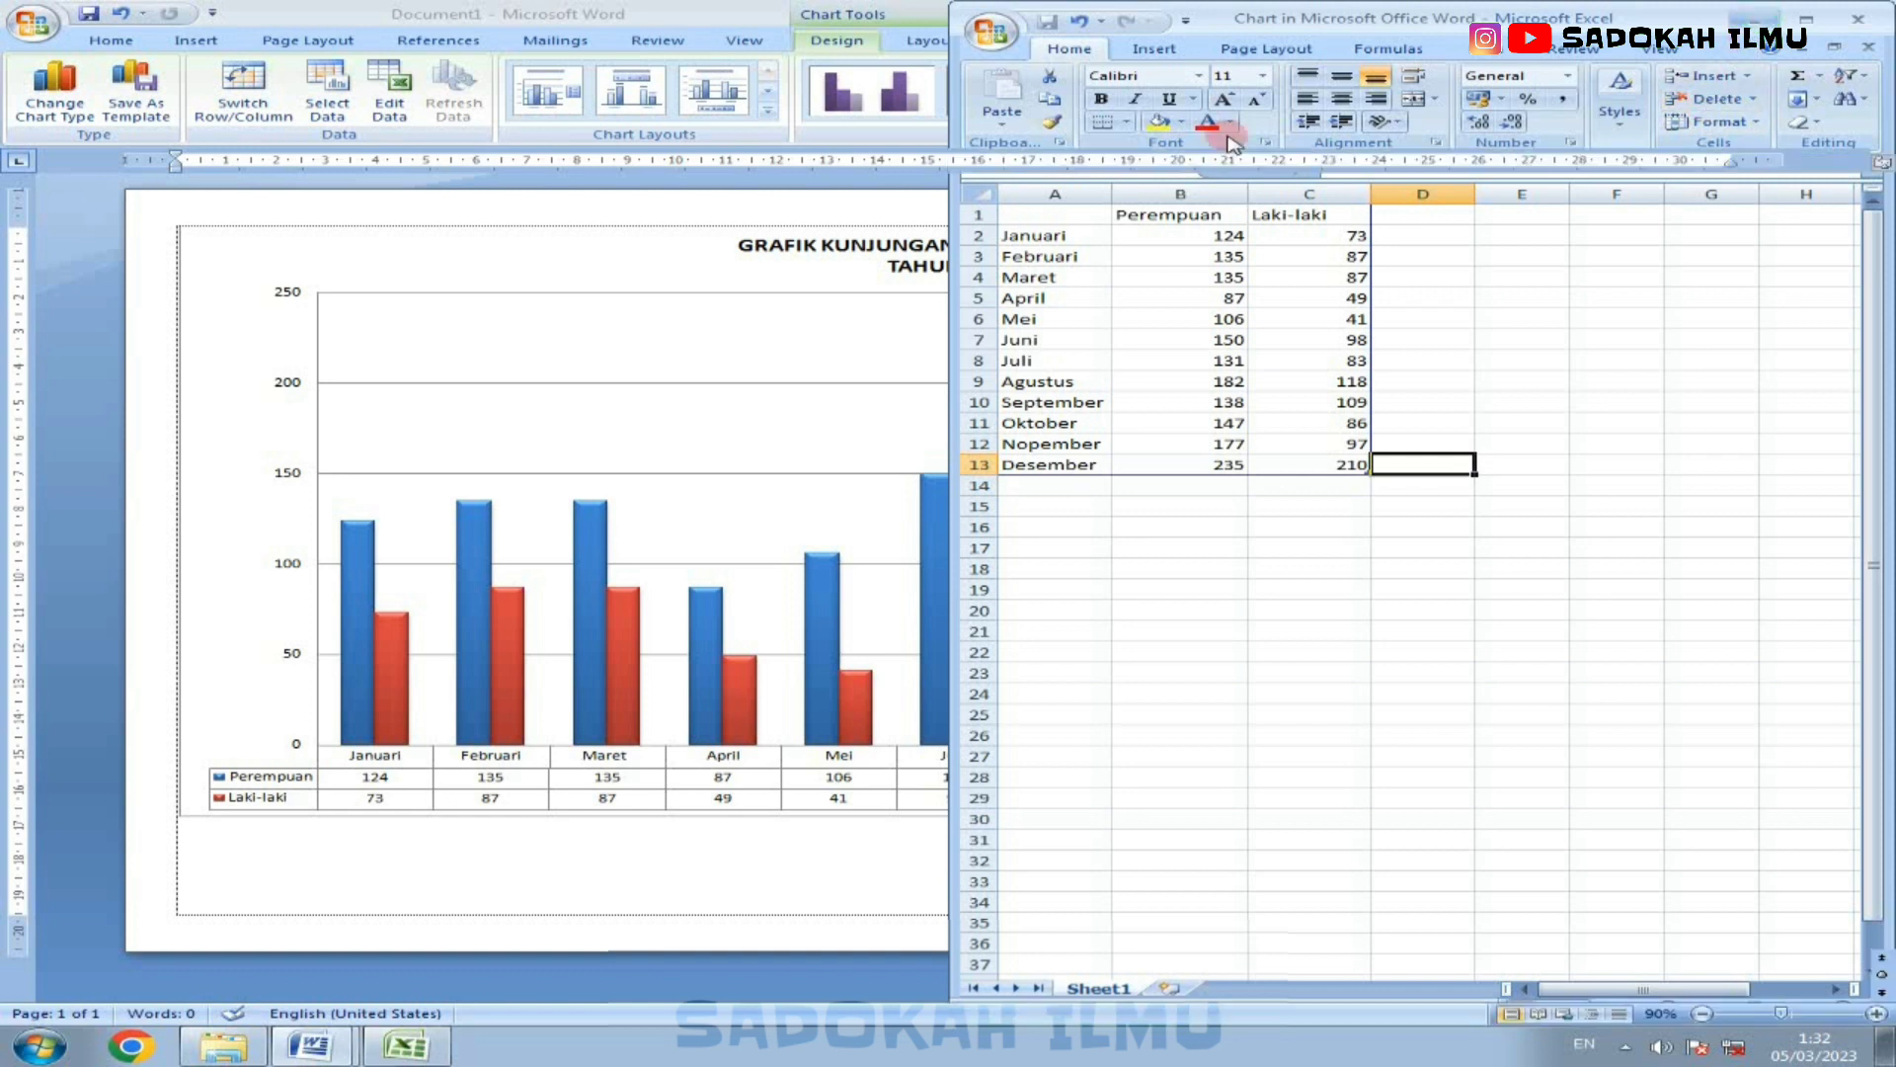